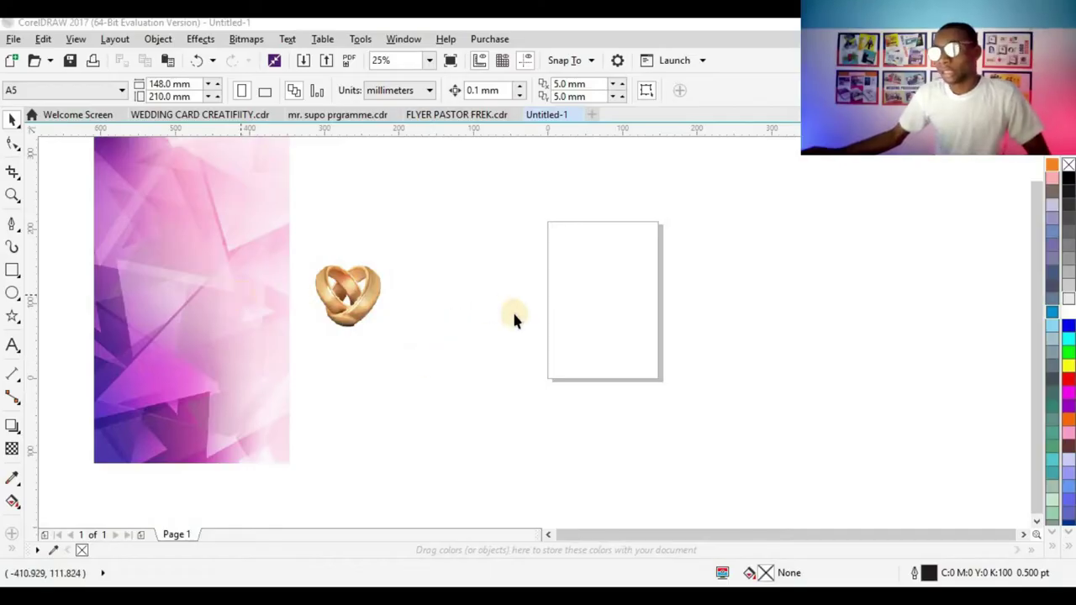
# Review the golden rings and purple background images and the Word invitation text
pyautogui.scroll(-1, 512, 309)
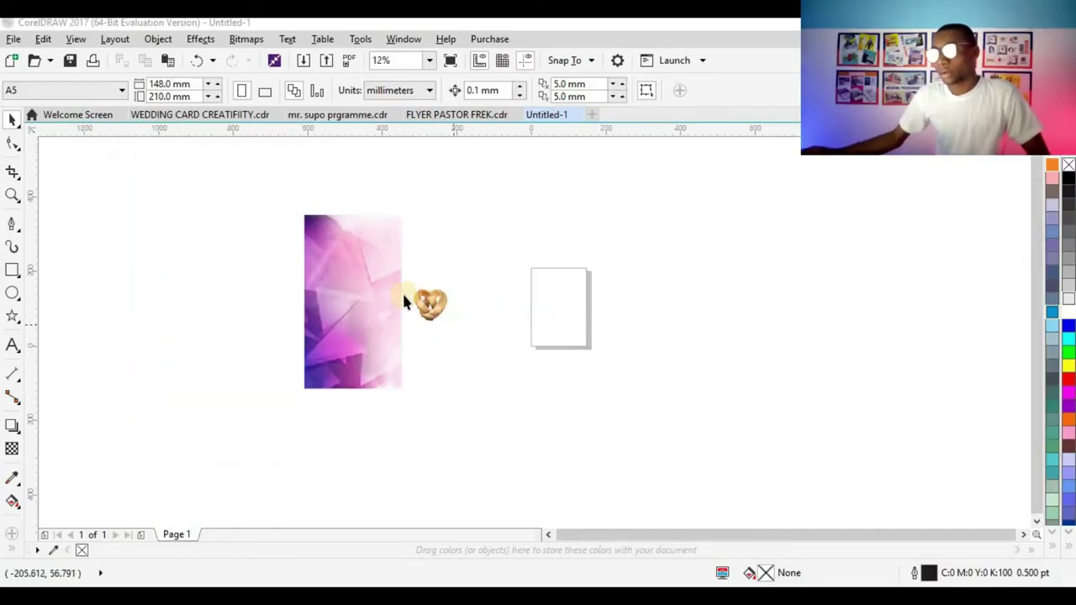
pyautogui.scroll(1, 402, 291)
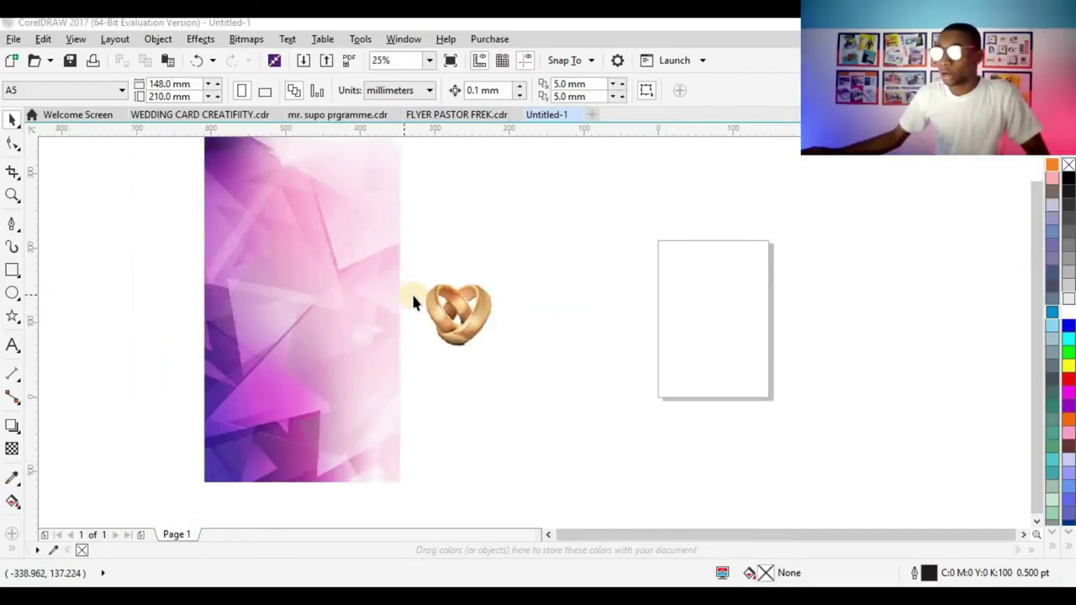
pyautogui.click(469, 302)
pyautogui.click(348, 295)
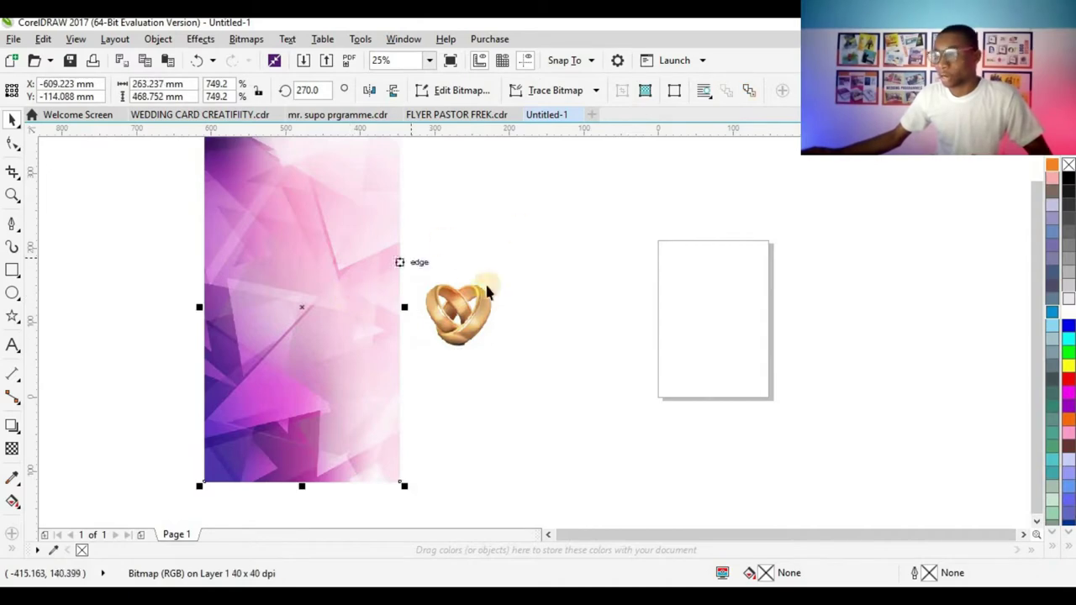
pyautogui.click(463, 314)
pyautogui.scroll(-1, 472, 296)
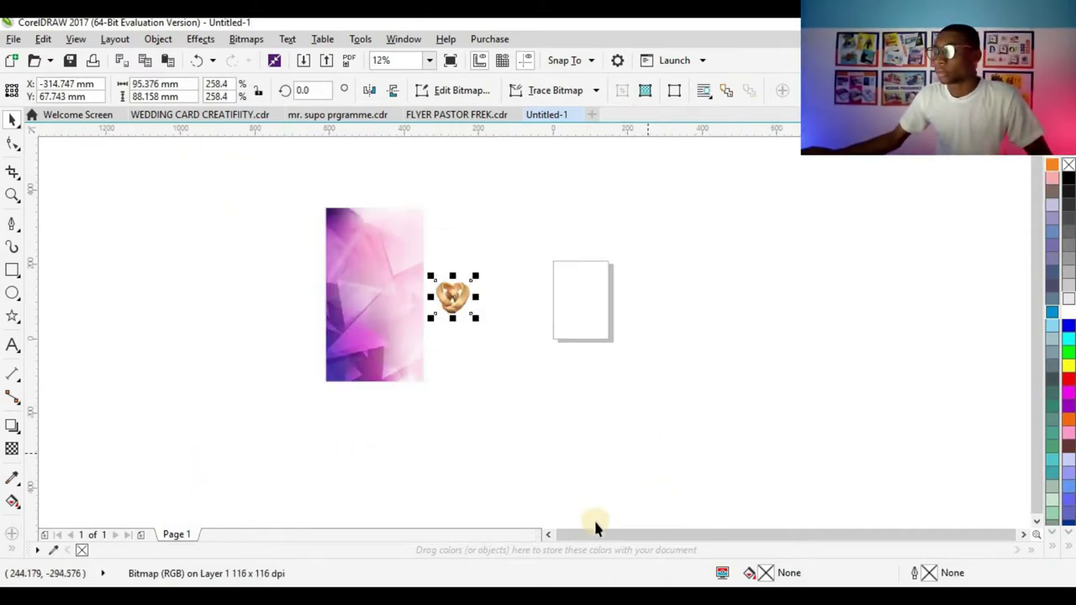
pyautogui.hotkey('alt', 'Tab')
pyautogui.scroll(9, 453, 341)
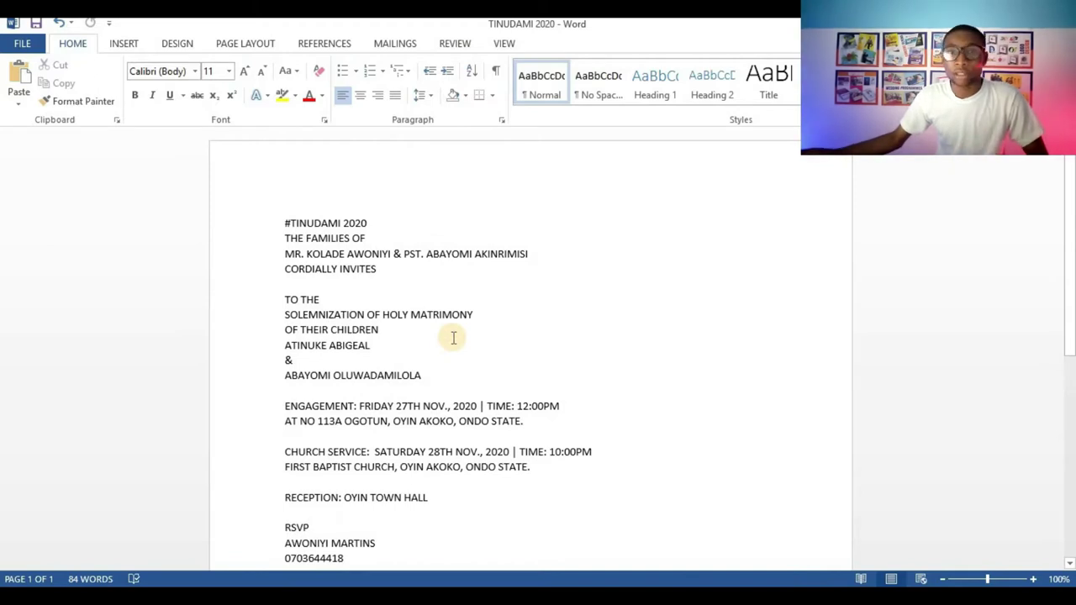
pyautogui.hotkey('alt', 'Tab')
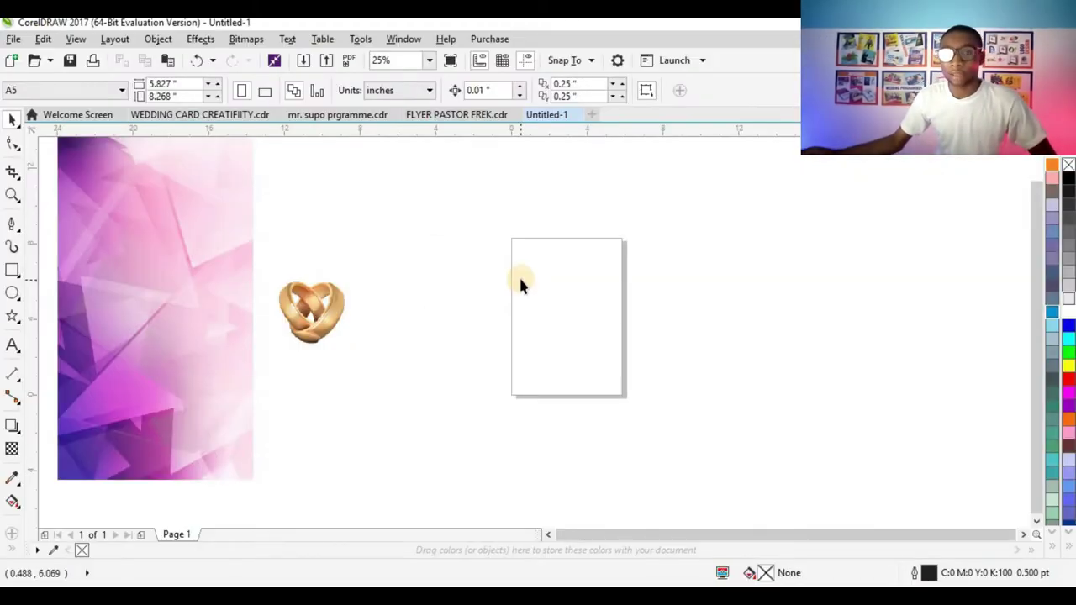
# Draw a rough rectangle over the page, keeping the document units in inches
pyautogui.click(12, 271)
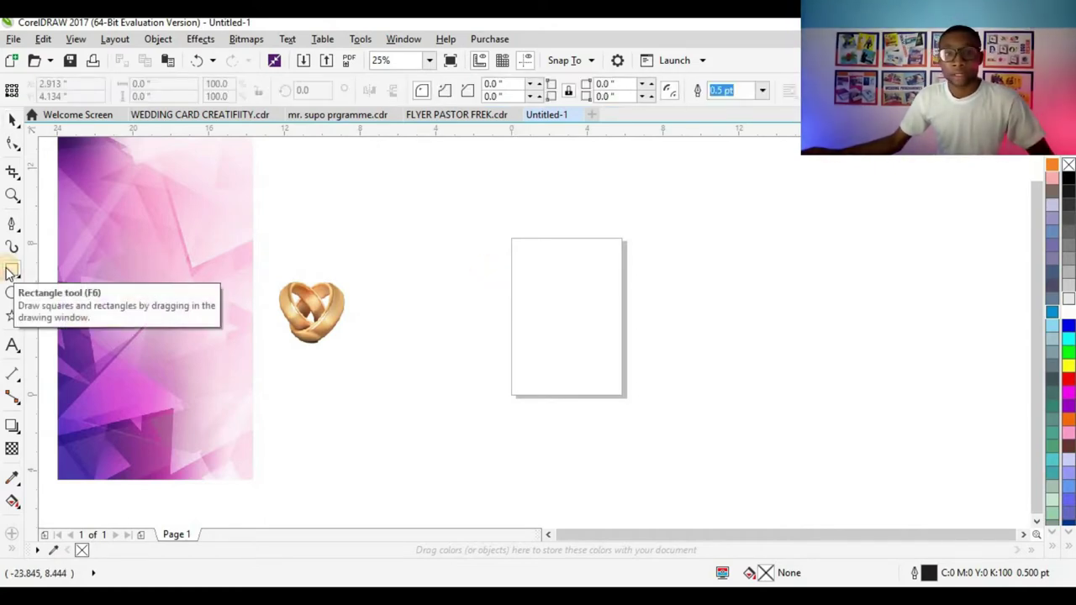
pyautogui.moveTo(501, 240)
pyautogui.mouseDown()
pyautogui.moveTo(552, 312)
pyautogui.moveTo(641, 384)
pyautogui.moveTo(613, 389)
pyautogui.mouseUp()
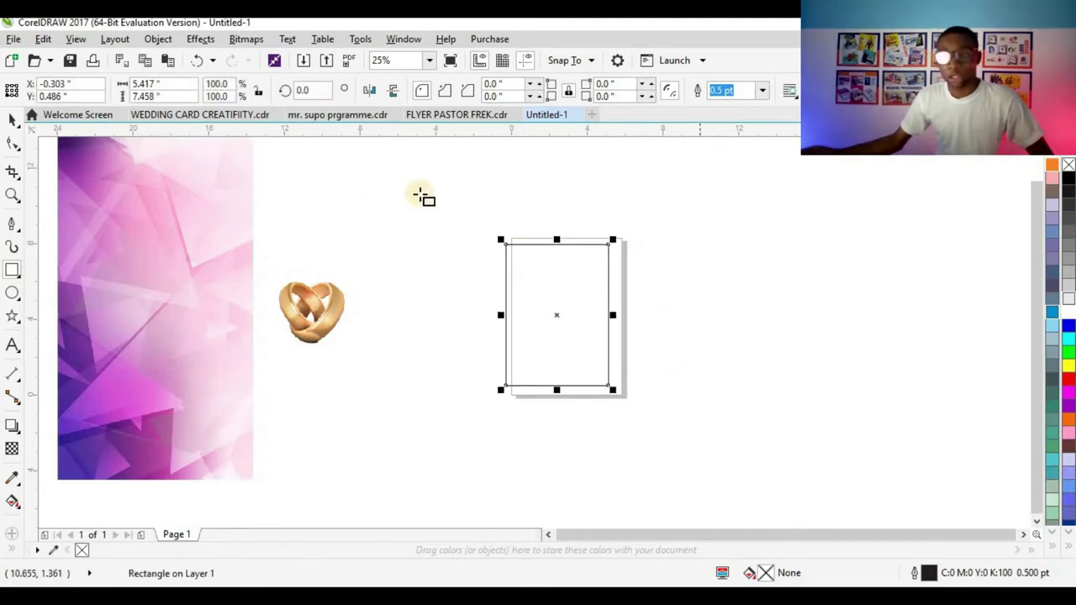
pyautogui.click(364, 160)
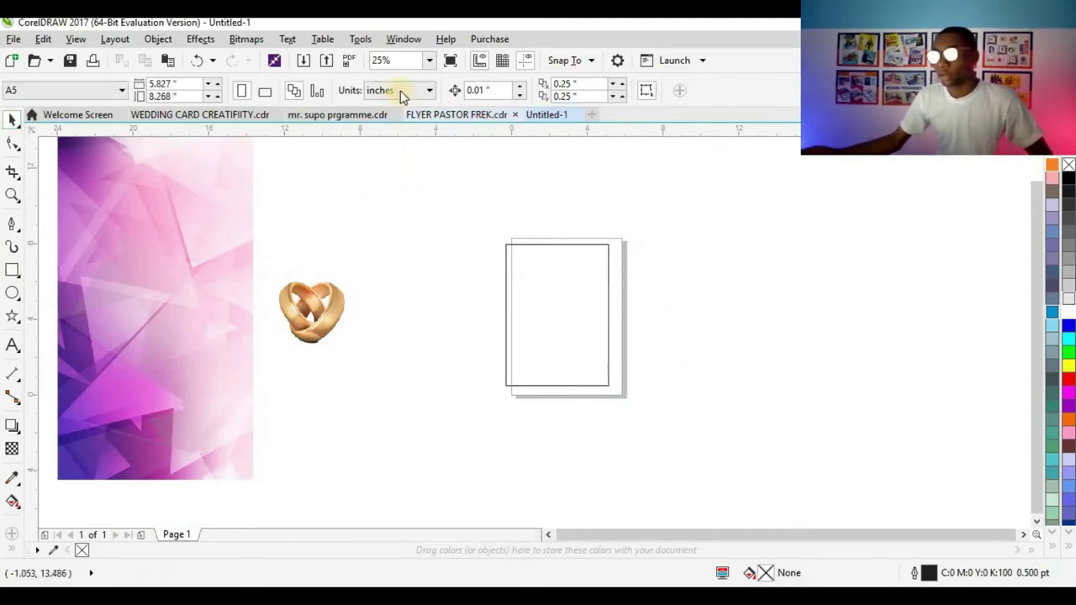
pyautogui.click(401, 91)
pyautogui.click(524, 231)
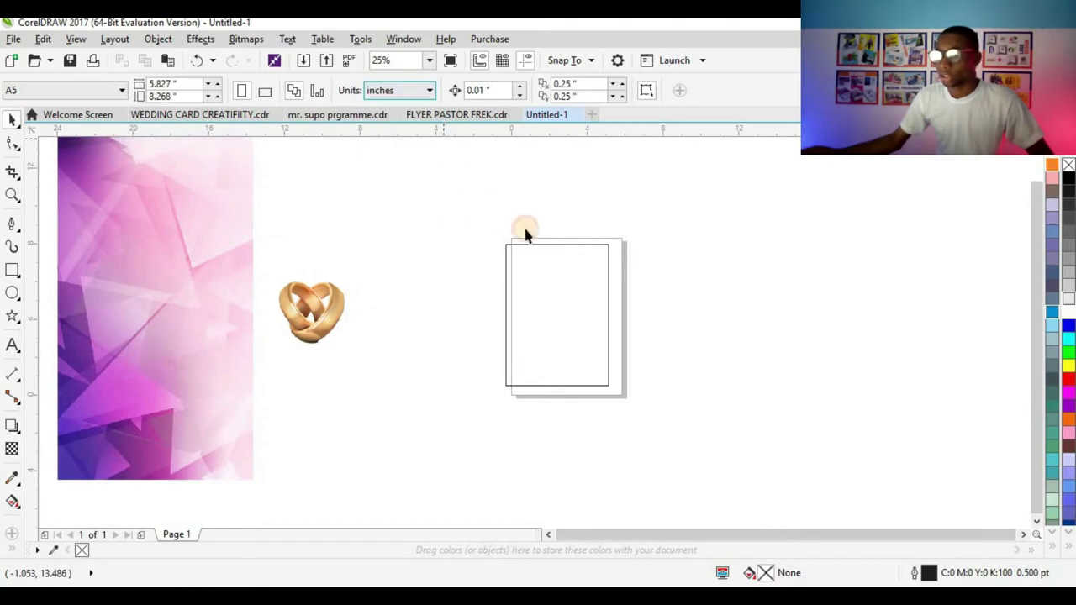
# Resize the rectangle to 5 × 7 inches and centre it on the page
pyautogui.click(596, 294)
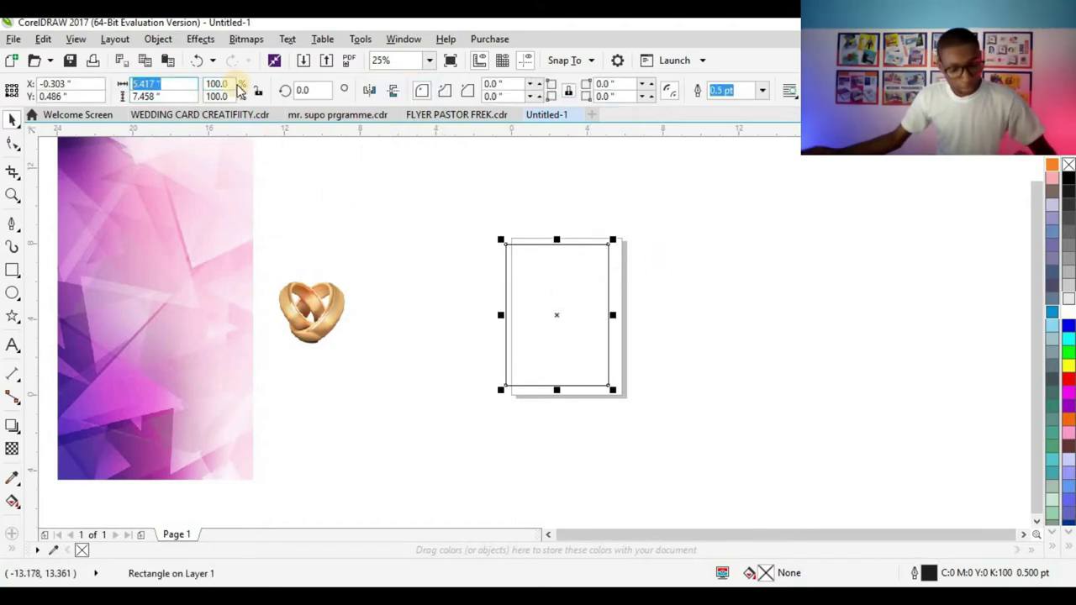
pyautogui.write('5')
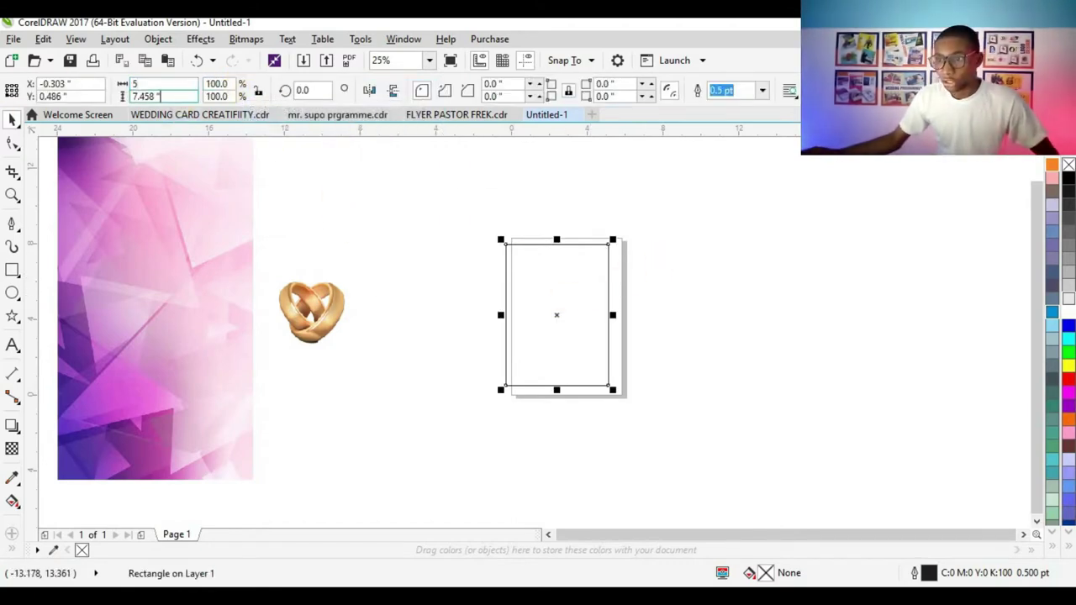
pyautogui.press('Tab')
pyautogui.write('7')
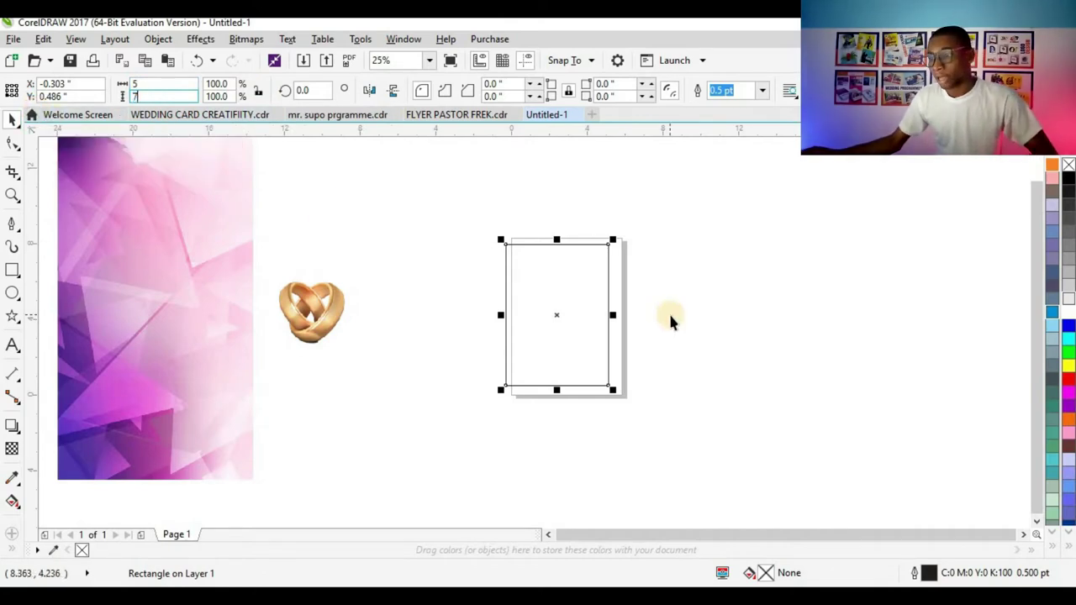
pyautogui.press('Return')
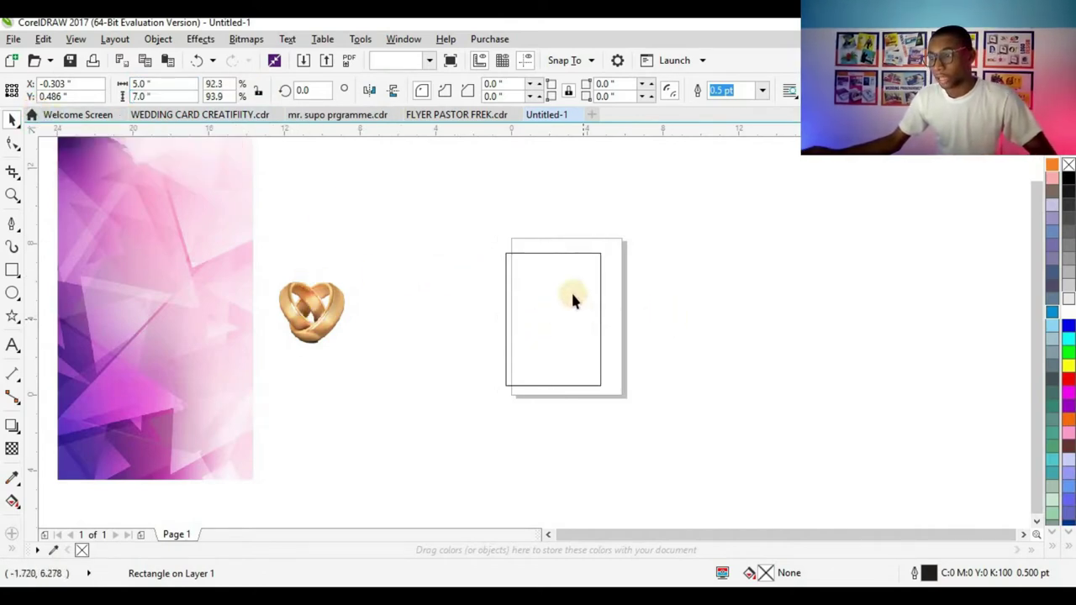
pyautogui.scroll(1, 521, 294)
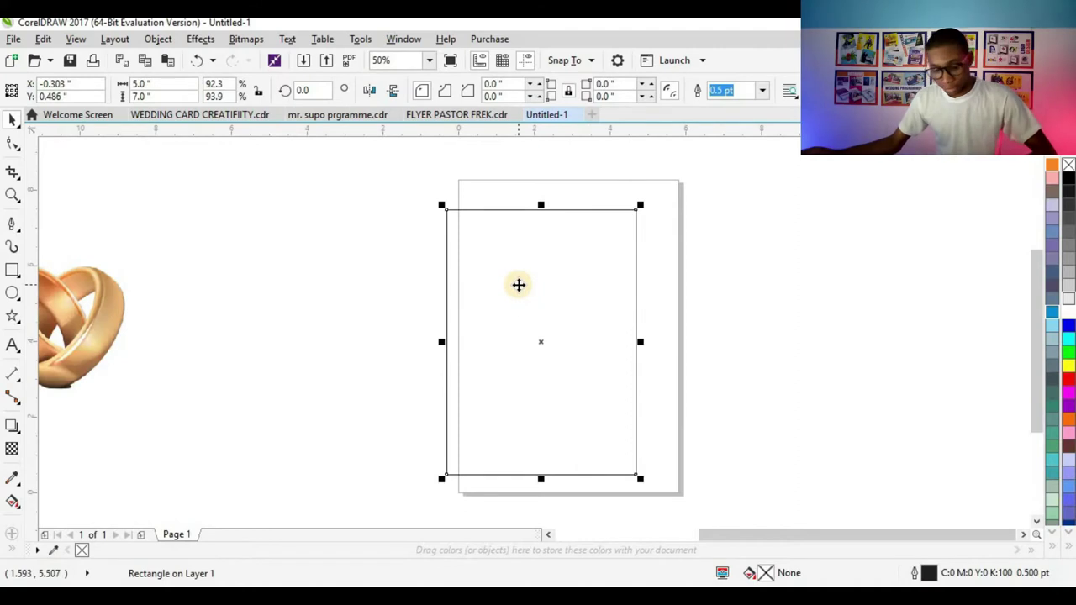
pyautogui.press('p')
pyautogui.scroll(-1, 557, 252)
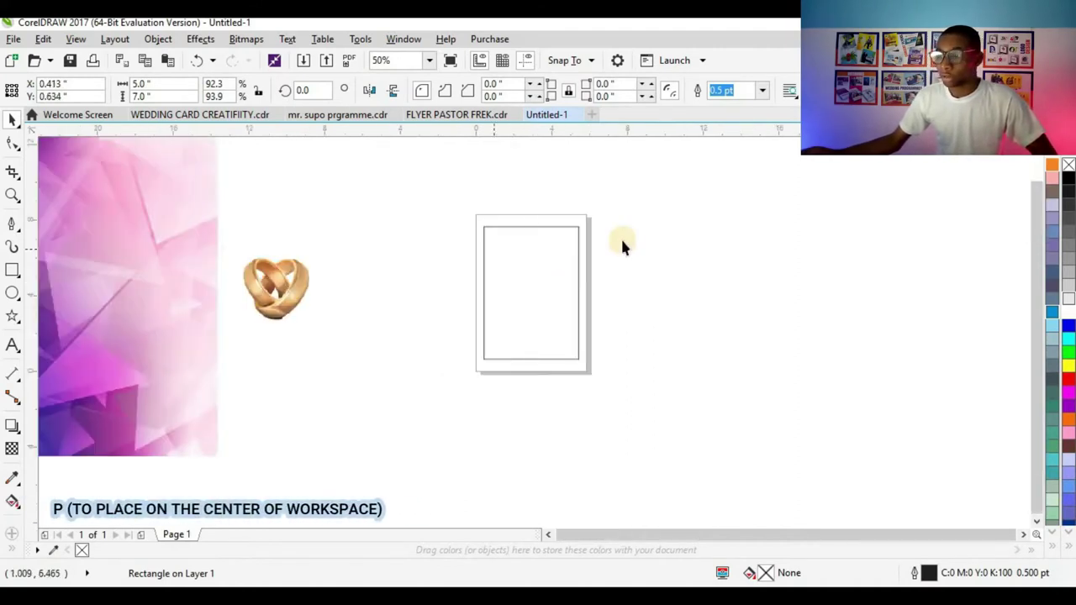
pyautogui.click(546, 265)
pyautogui.scroll(1, 547, 265)
pyautogui.click(550, 244)
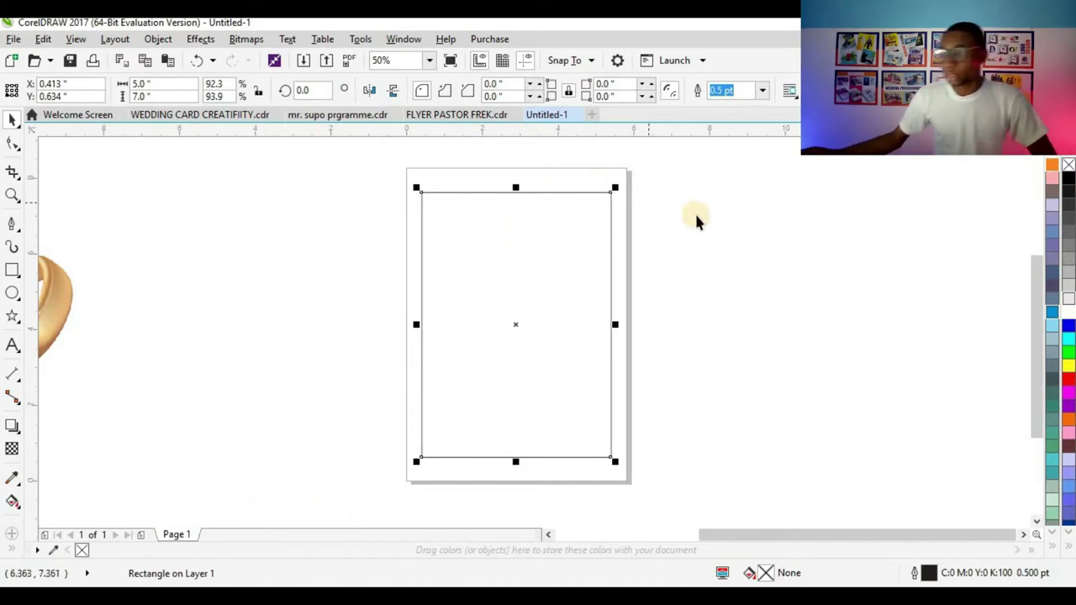
pyautogui.click(664, 197)
pyautogui.scroll(-1, 598, 237)
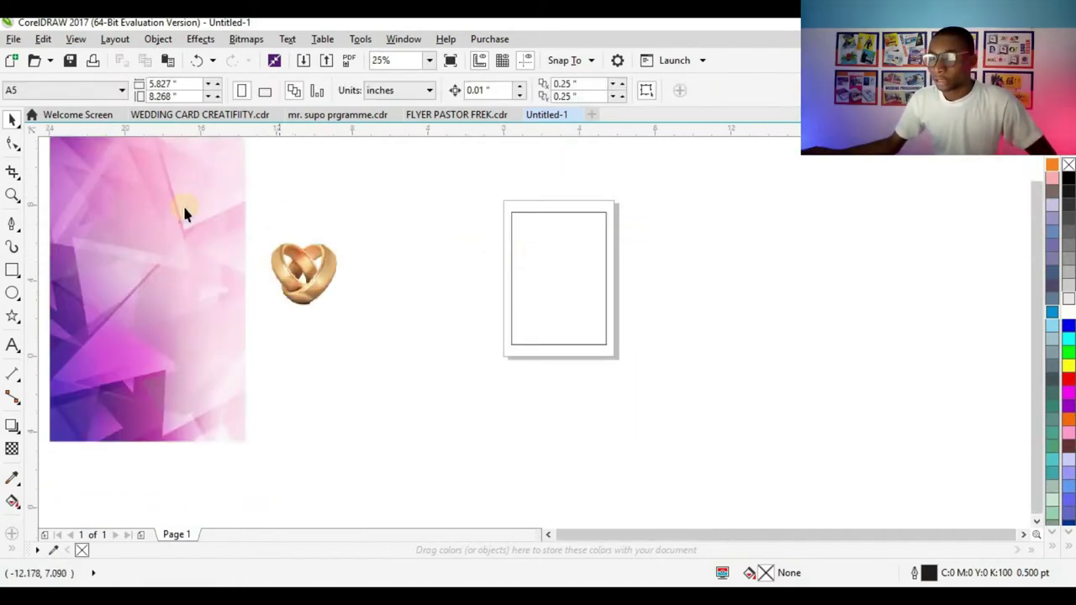
# Try PowerClipping the background image into the rectangle twice, undoing each attempt
pyautogui.moveTo(125, 272); pyautogui.dragTo(589, 267)
pyautogui.click(619, 303)
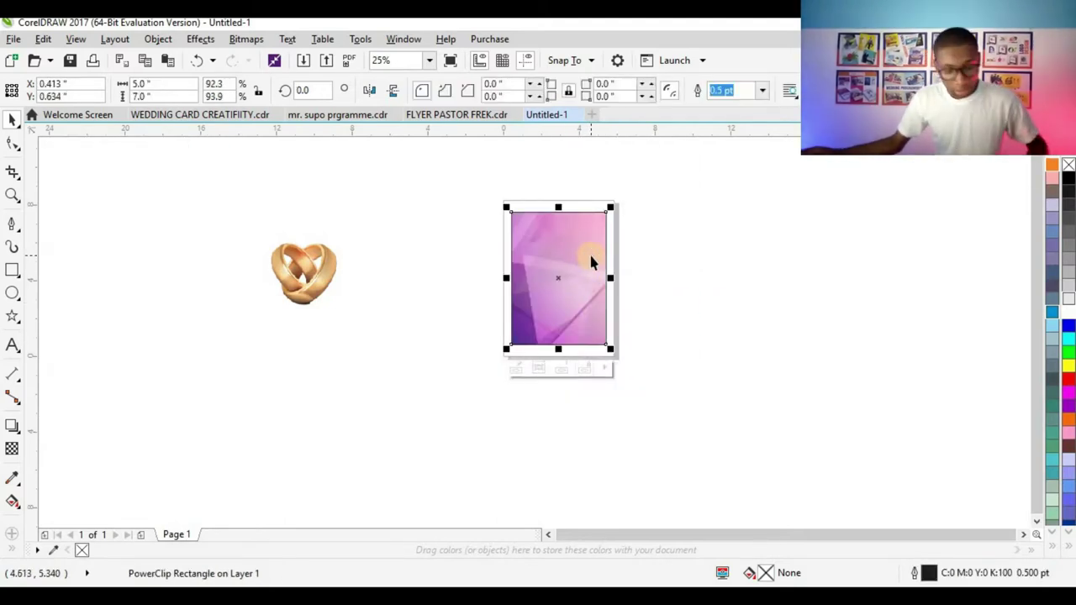
pyautogui.hotkey('ctrl', 'z')
pyautogui.click(669, 252)
pyautogui.click(196, 244)
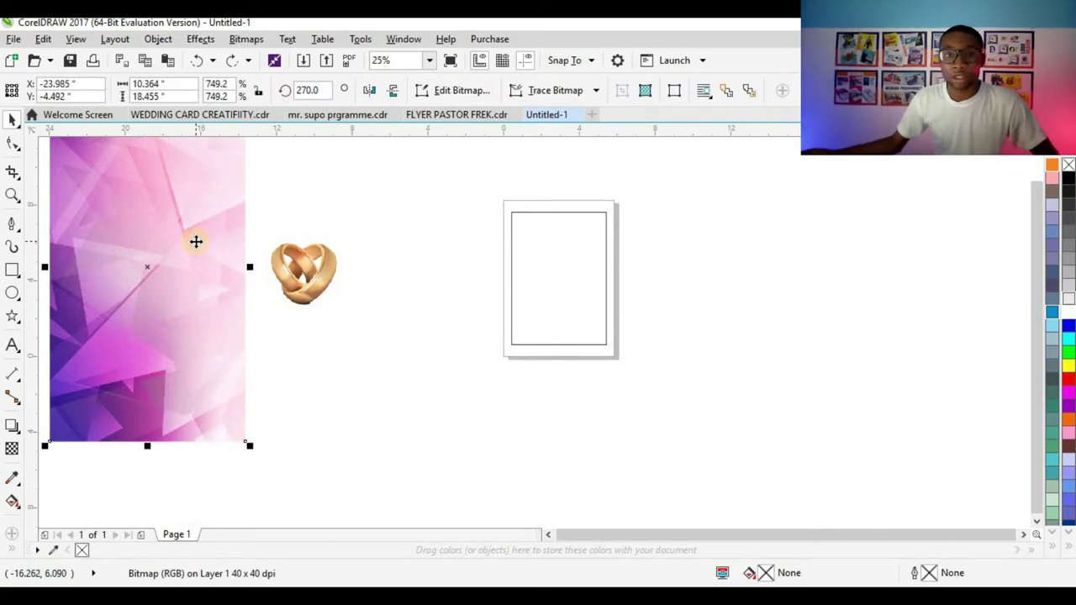
pyautogui.rightClick(197, 244)
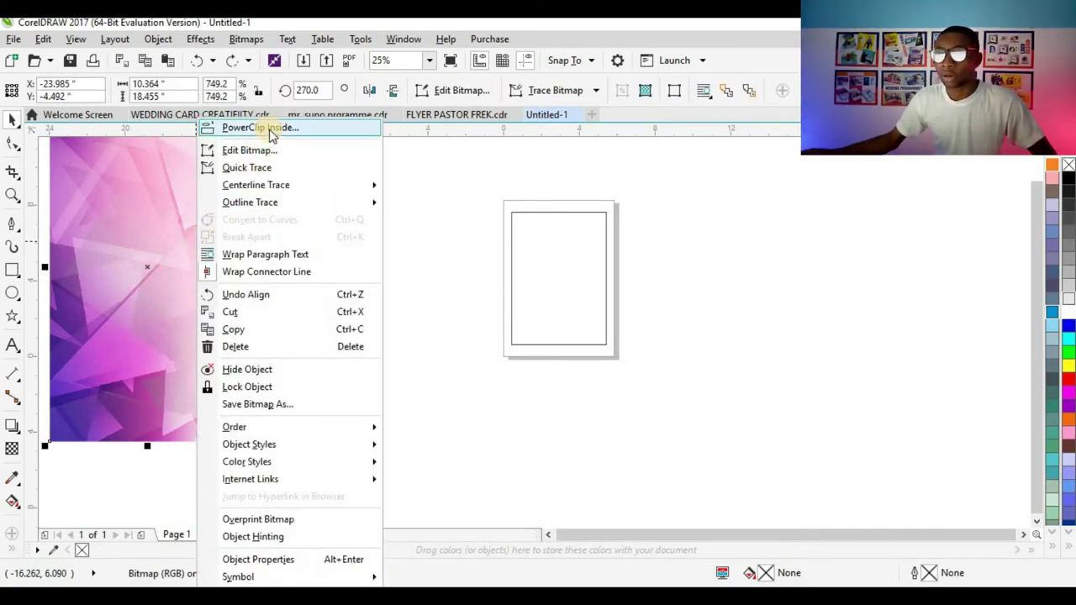
pyautogui.click(285, 131)
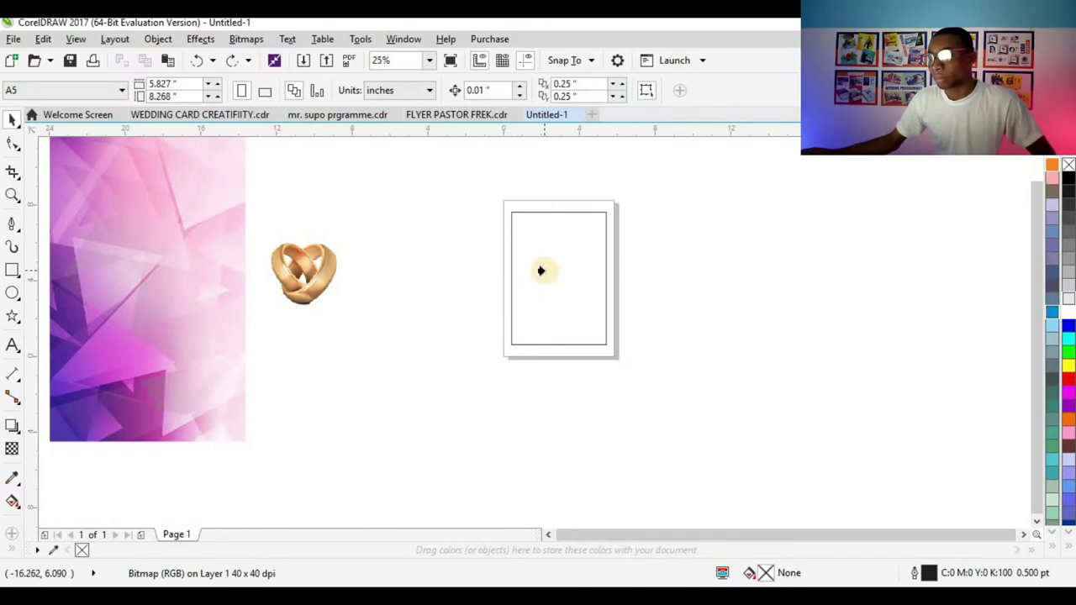
pyautogui.click(540, 271)
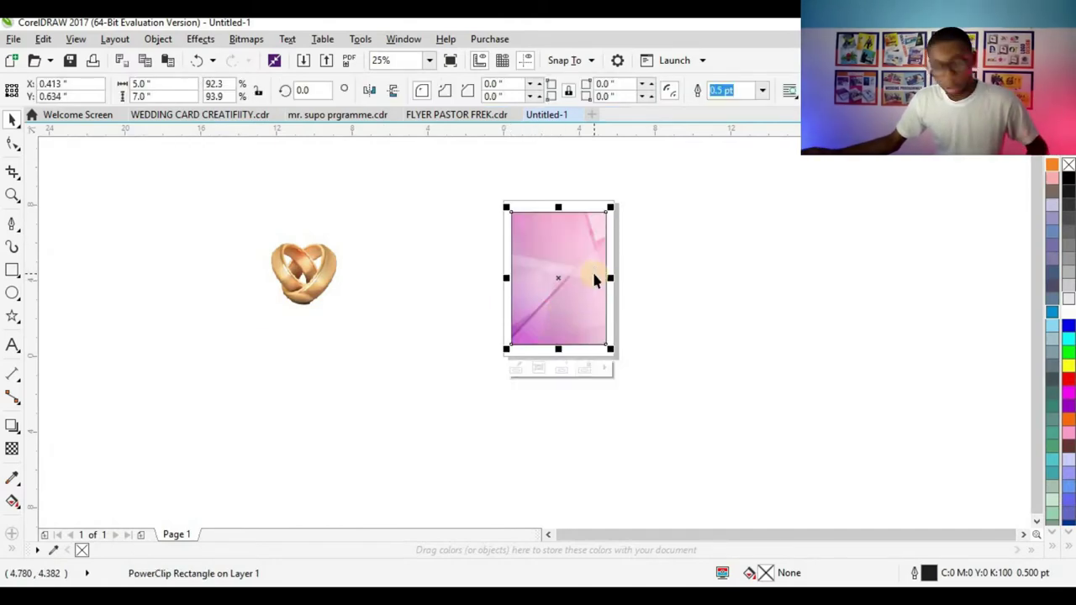
pyautogui.hotkey('ctrl', 'z')
pyautogui.click(340, 286)
# Right-drag the purple background image onto the 5 × 7 rectangle and choose PowerClip Inside
pyautogui.click(177, 227)
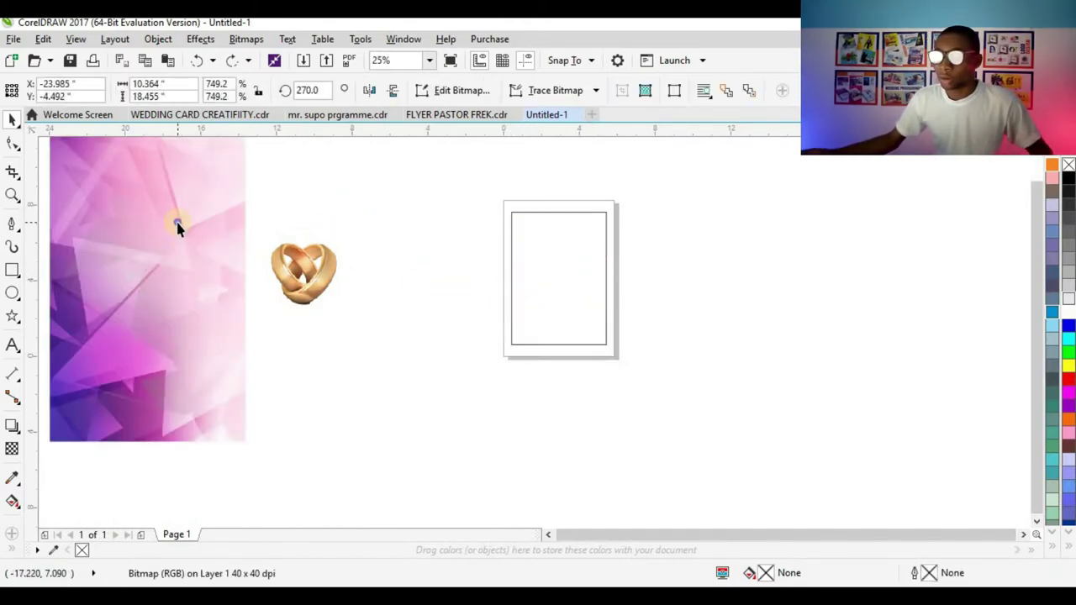
pyautogui.rightClick(176, 226)
pyautogui.click(128, 213)
pyautogui.moveTo(147, 233); pyautogui.dragTo(538, 269)
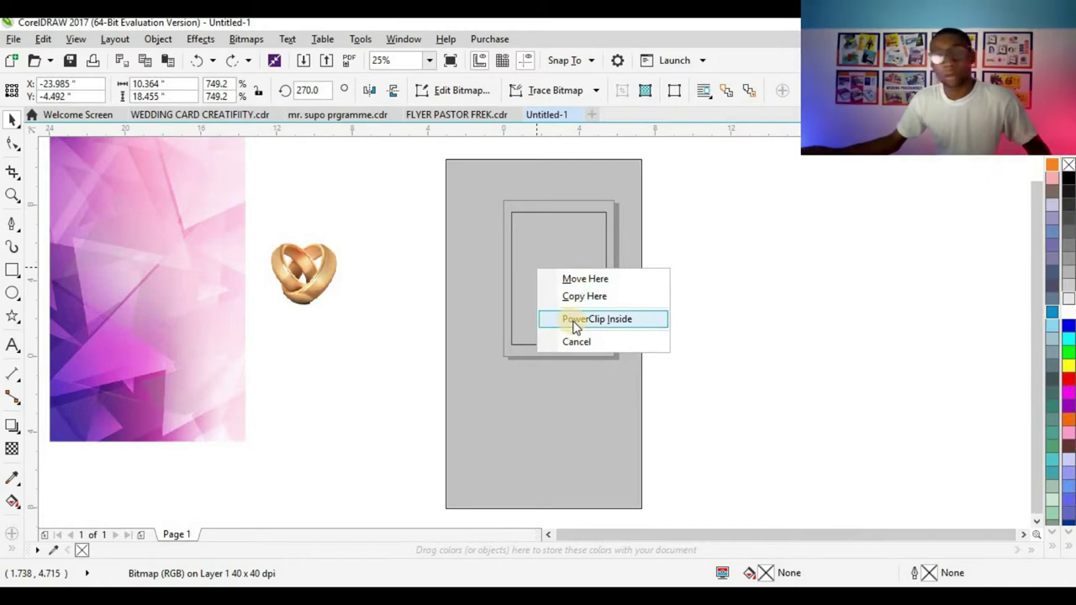
pyautogui.click(572, 326)
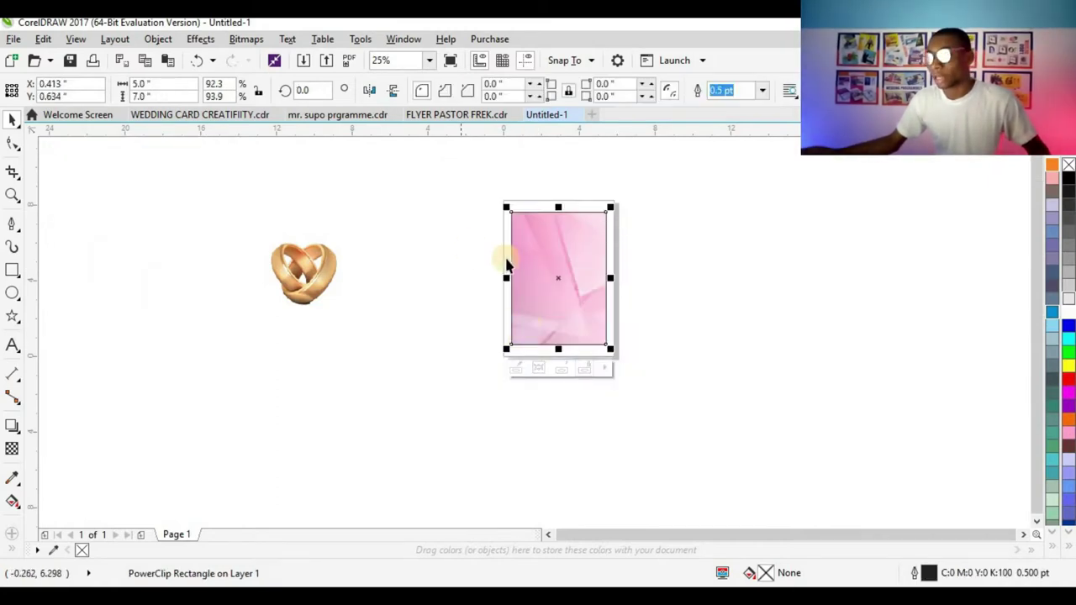
pyautogui.scroll(-1, 547, 251)
pyautogui.scroll(2, 551, 249)
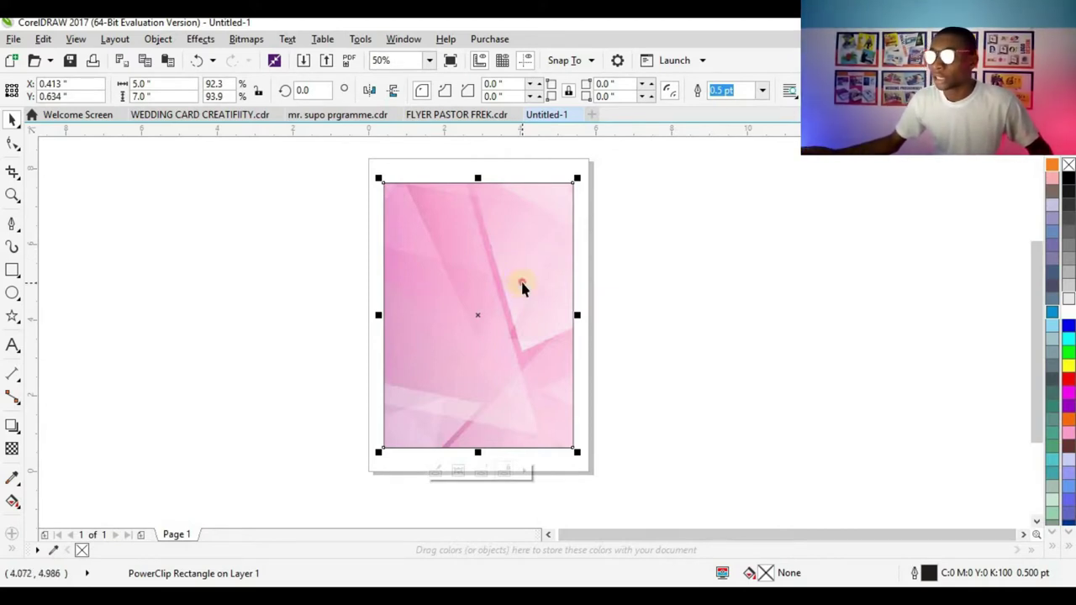
pyautogui.keyDown('ctrl'); pyautogui.click(521, 286); pyautogui.keyUp('ctrl')
pyautogui.scroll(-2, 530, 287)
# Scale the purple image down inside the PowerClip so it fits the rectangle
pyautogui.scroll(1, 548, 252)
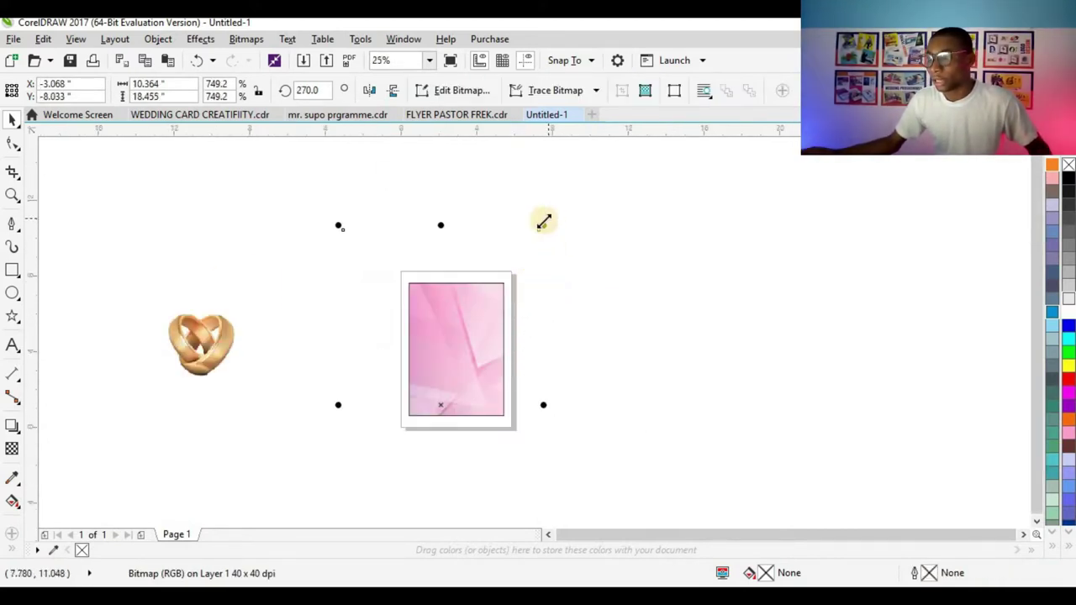
pyautogui.moveTo(544, 223); pyautogui.dragTo(474, 389)
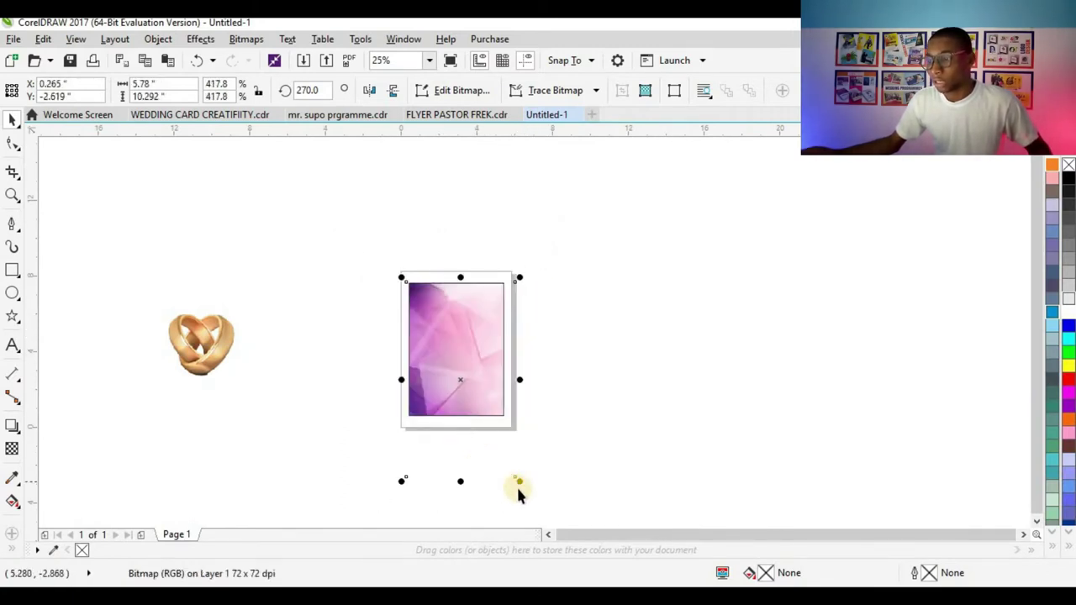
pyautogui.moveTo(518, 480); pyautogui.dragTo(497, 322)
pyautogui.scroll(1, 497, 322)
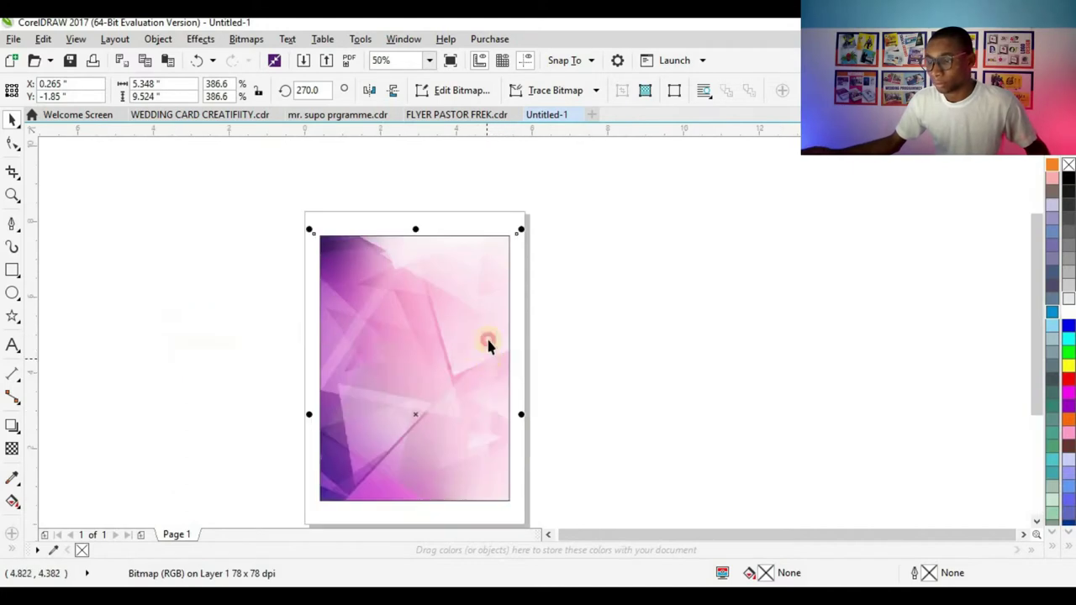
# Check the result by selecting the image-filled rectangle and the image inside it
pyautogui.press('Escape')
pyautogui.click(463, 370)
pyautogui.keyDown('ctrl'); pyautogui.click(464, 366); pyautogui.keyUp('ctrl')
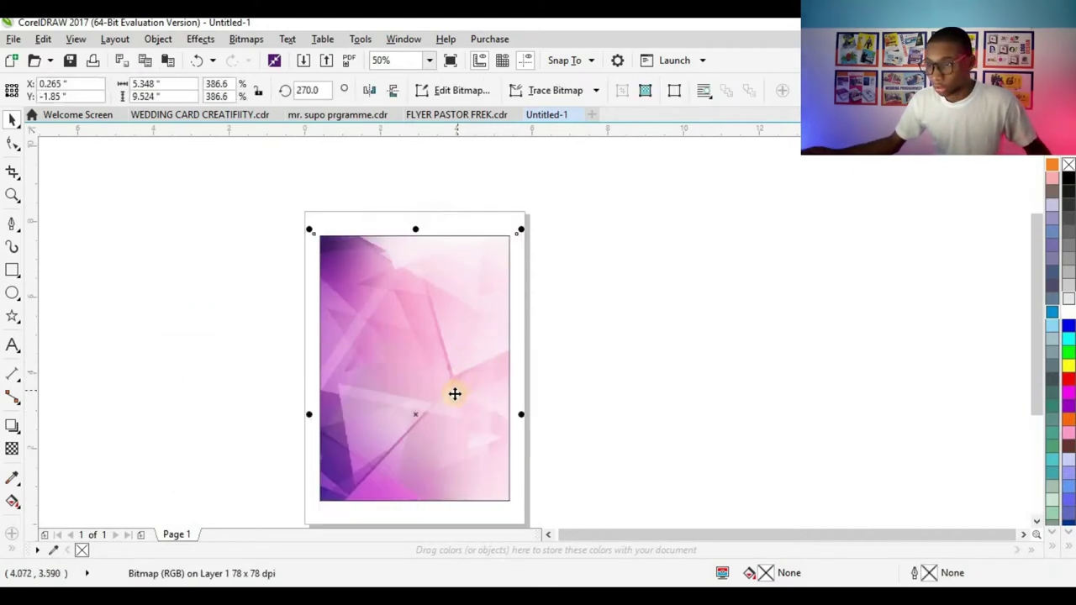
pyautogui.press('Escape')
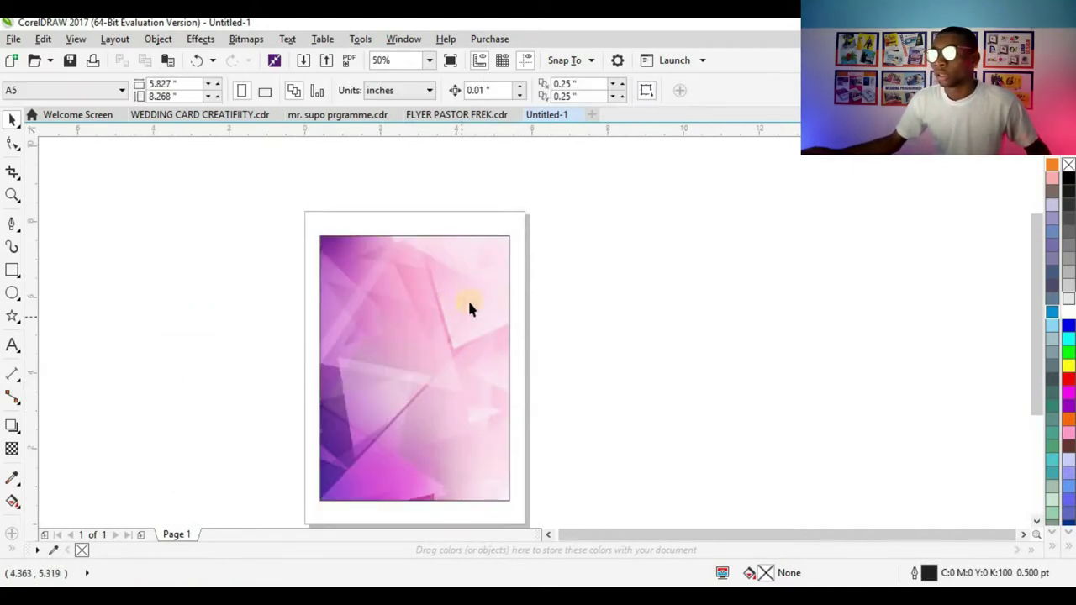
pyautogui.scroll(-1, 450, 306)
pyautogui.click(393, 338)
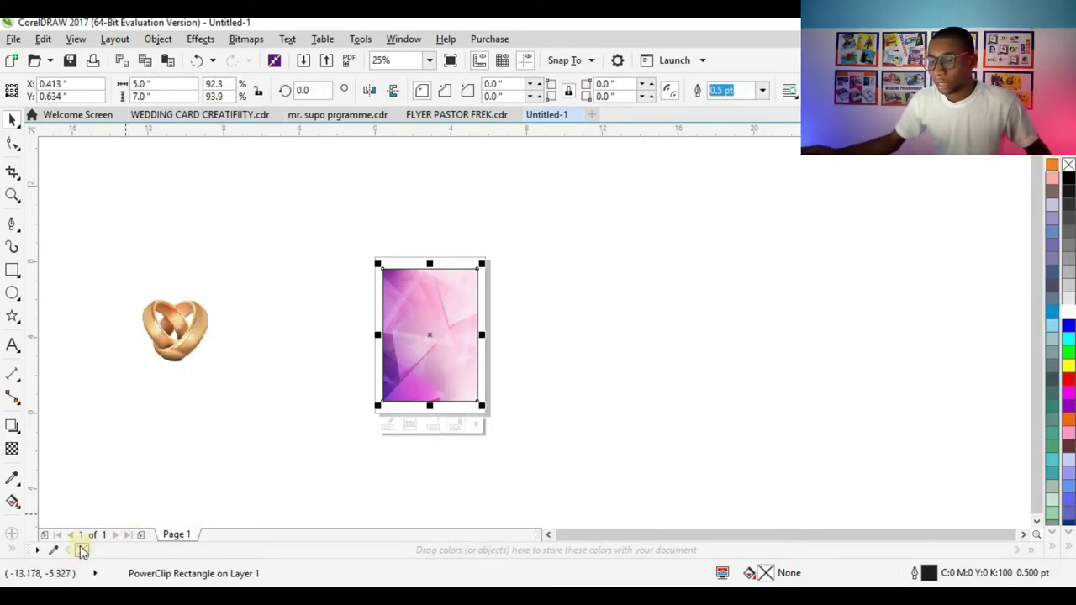
pyautogui.press('Escape')
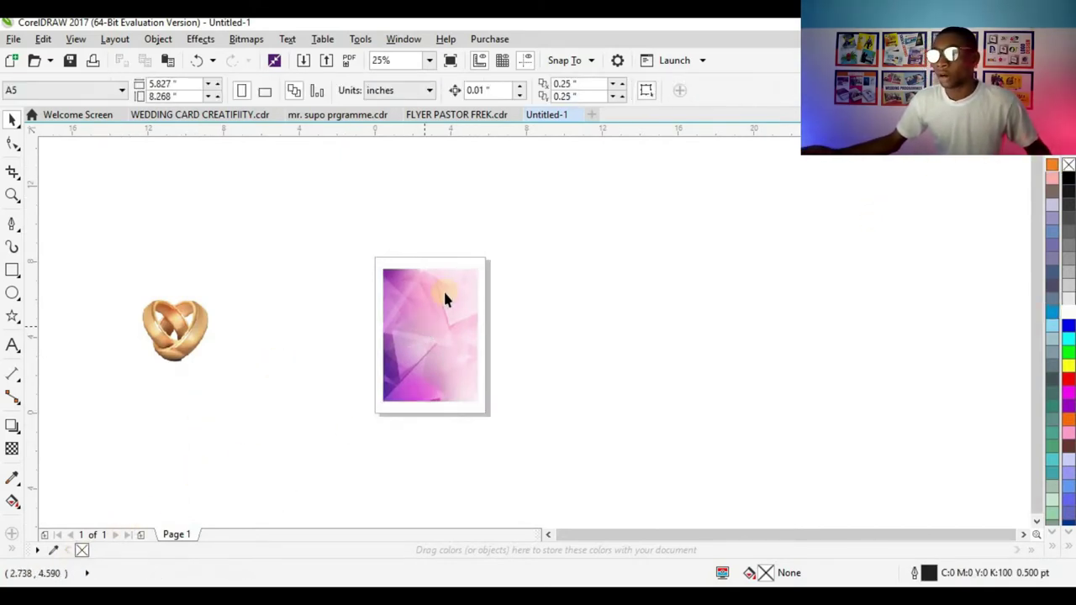
pyautogui.scroll(1, 444, 286)
pyautogui.click(456, 263)
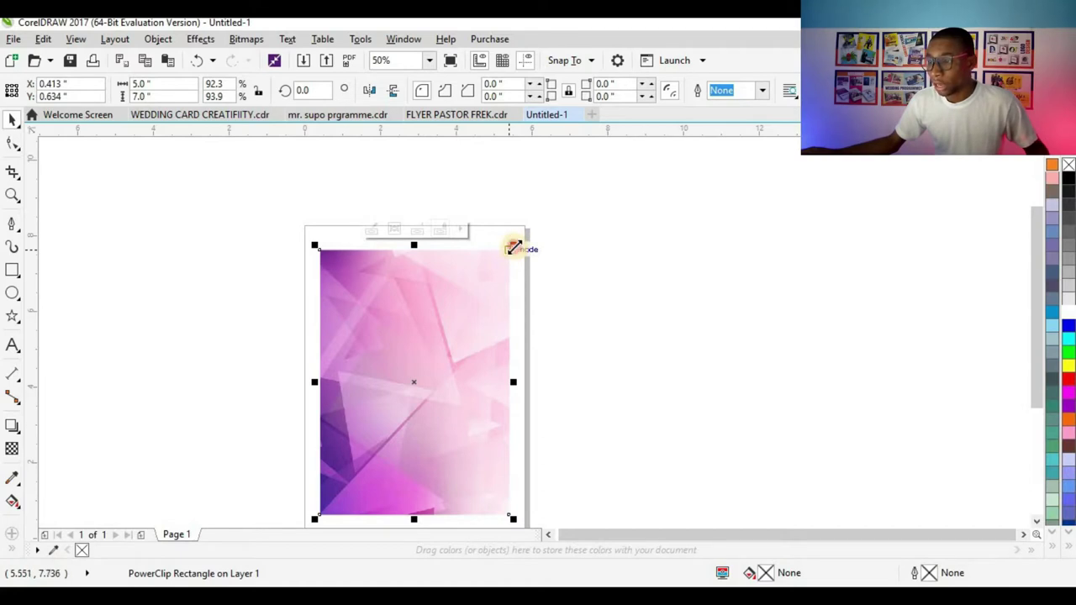
# Scale the image-filled rectangle down to 4.192 × 5.868 inches
pyautogui.moveTo(512, 246); pyautogui.dragTo(499, 267)
pyautogui.rightClick(499, 267)
pyautogui.click(538, 89)
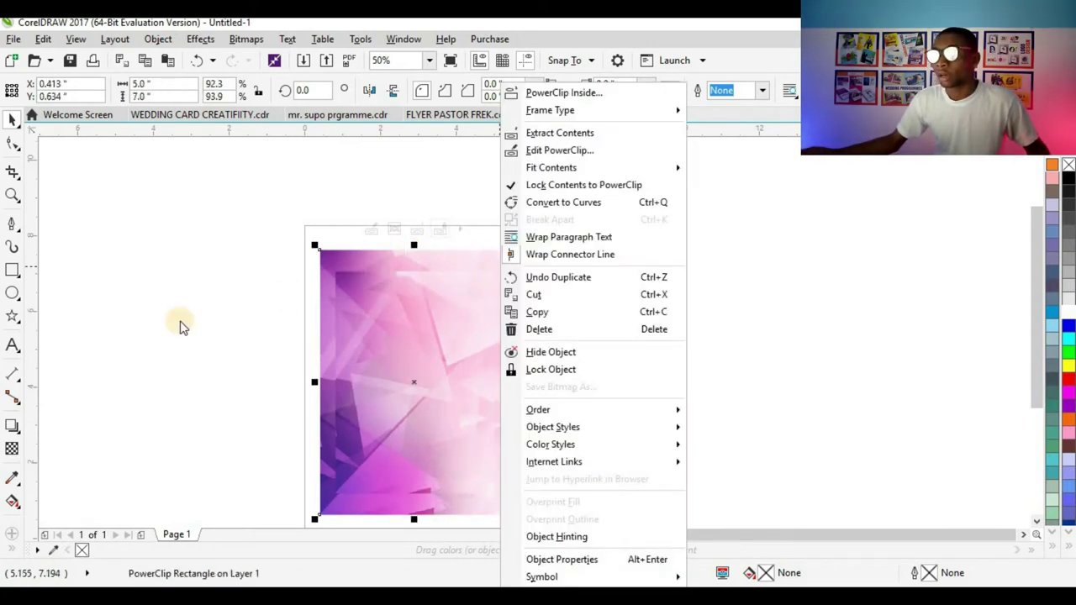
# Undo the accidental copy of the rectangle dragged beside the page
pyautogui.click(259, 323)
pyautogui.click(418, 305)
pyautogui.scroll(1, 355, 306)
pyautogui.scroll(-1, 329, 365)
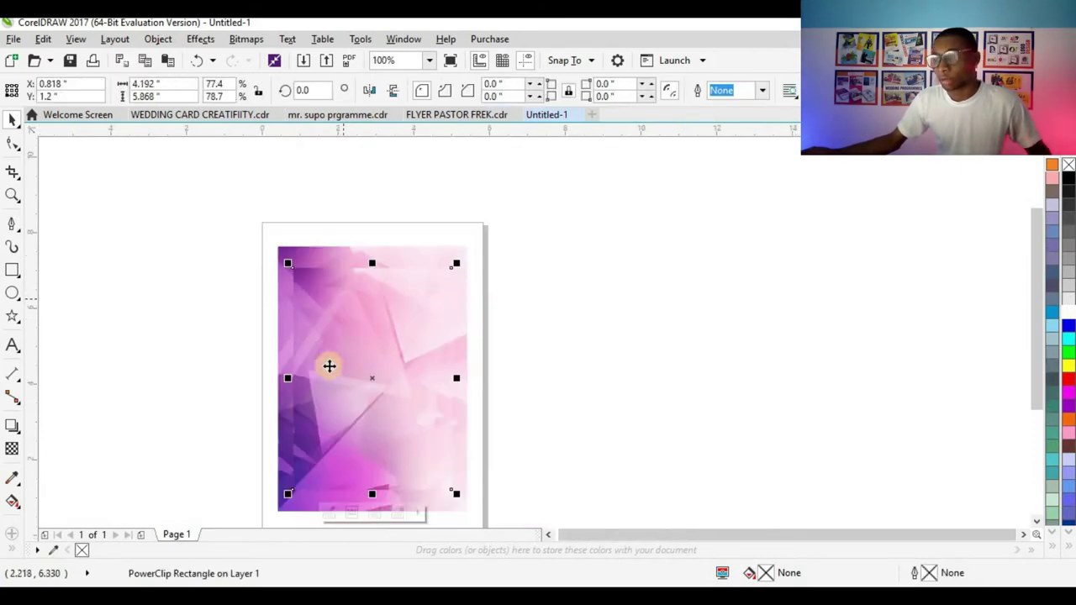
pyautogui.moveTo(329, 365); pyautogui.dragTo(719, 322)
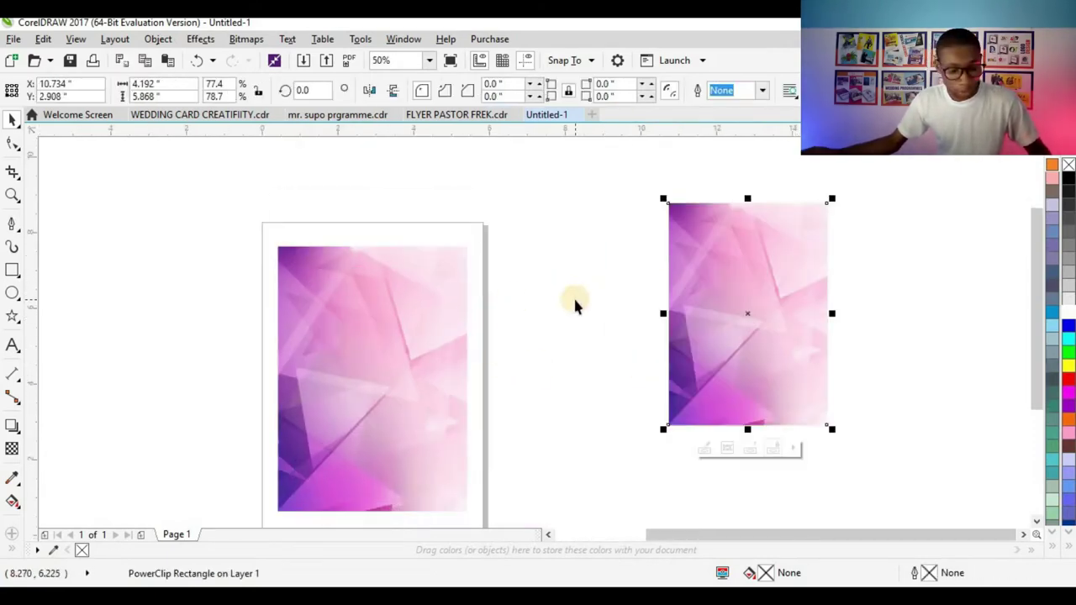
pyautogui.hotkey('ctrl', 'z')
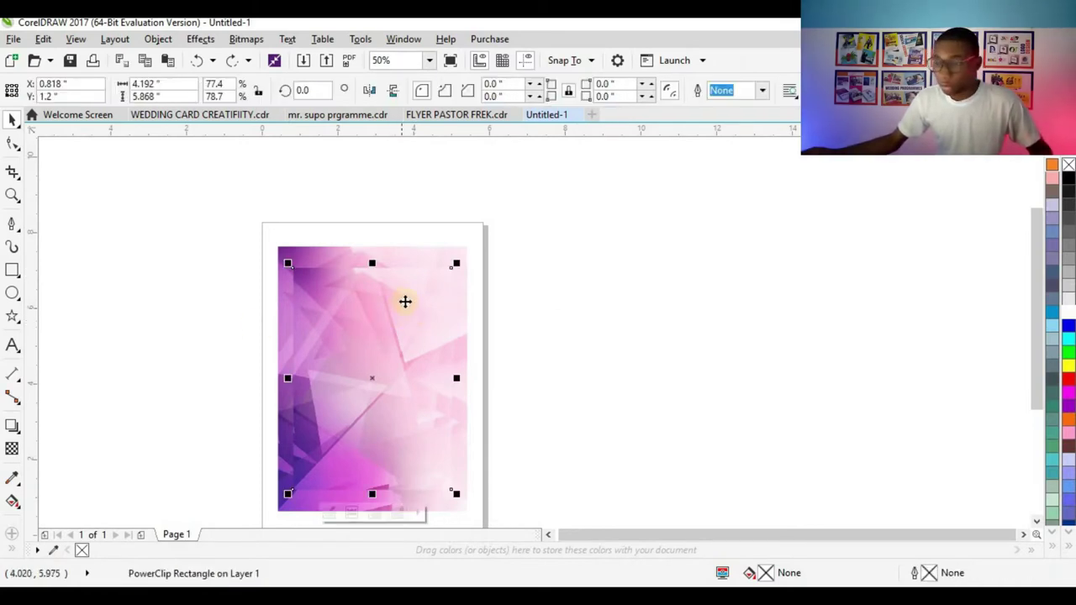
pyautogui.scroll(1, 405, 292)
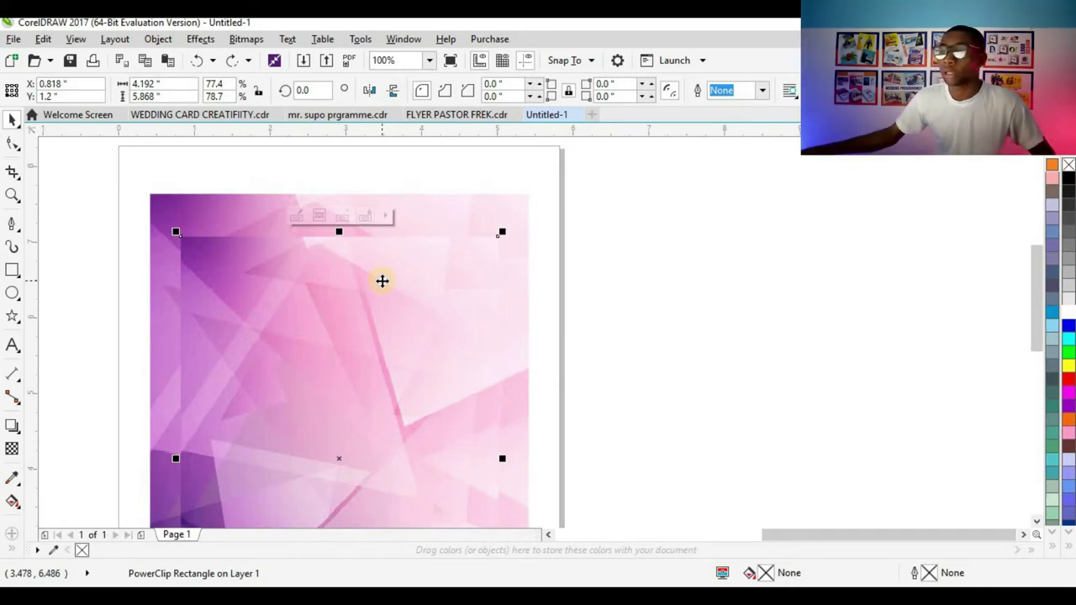
# Extract the image from the inner PowerClip rectangle
pyautogui.rightClick(382, 281)
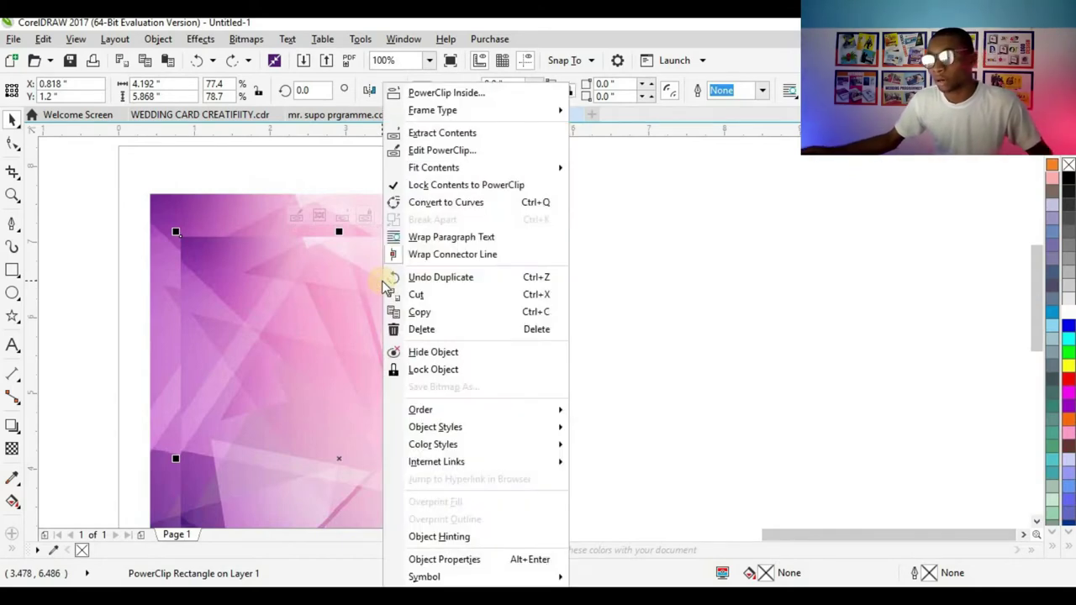
pyautogui.click(439, 136)
pyautogui.scroll(-2, 401, 219)
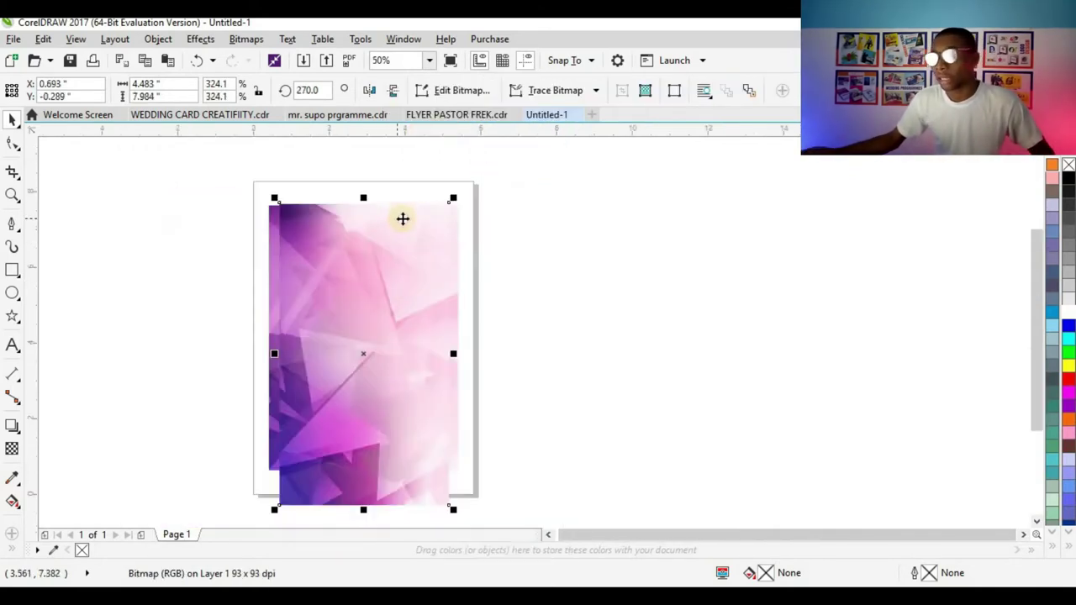
pyautogui.press('Escape')
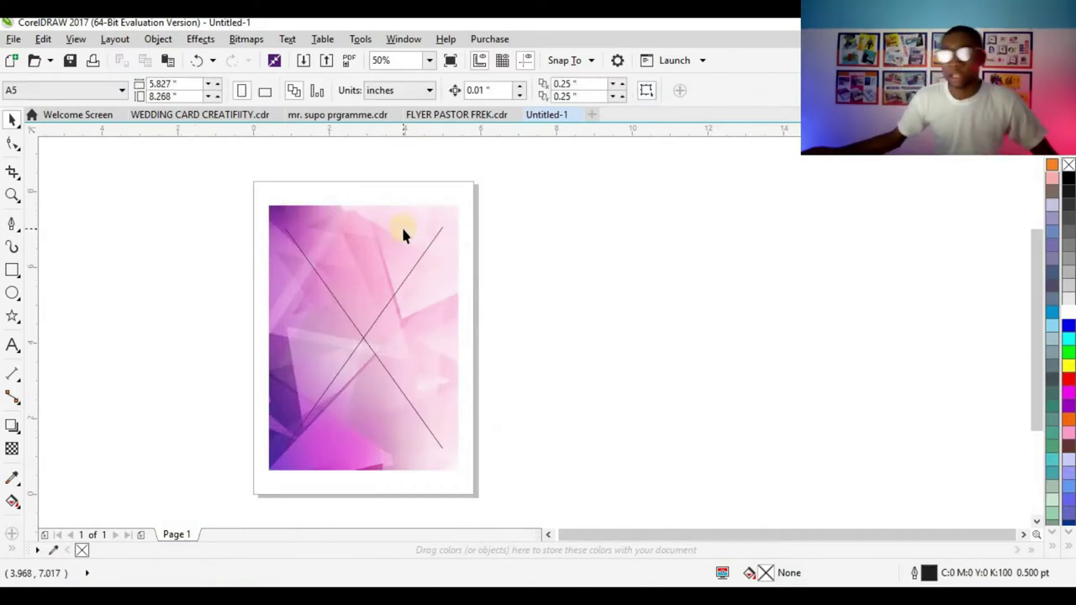
# Fill the empty 4.192 × 5.868 inch rectangle with white
pyautogui.click(372, 289)
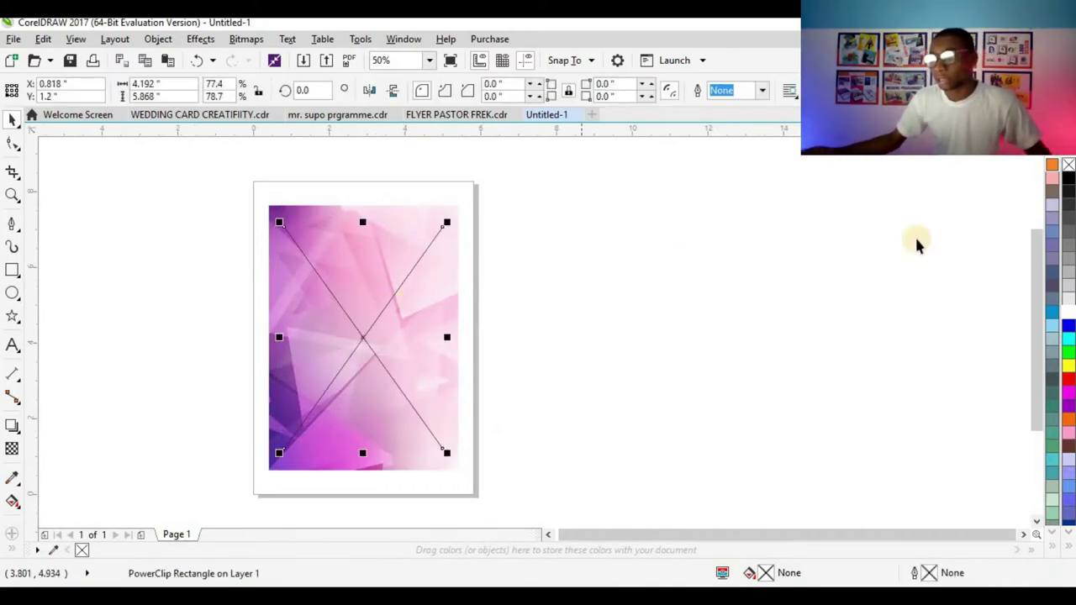
pyautogui.click(1069, 315)
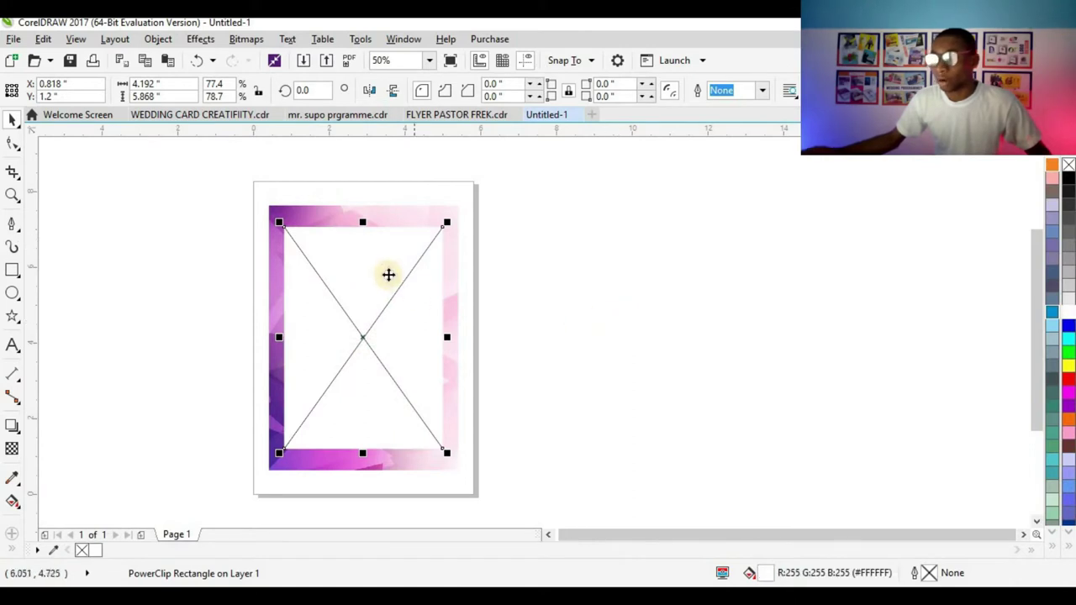
pyautogui.scroll(1, 386, 274)
pyautogui.scroll(-1, 387, 291)
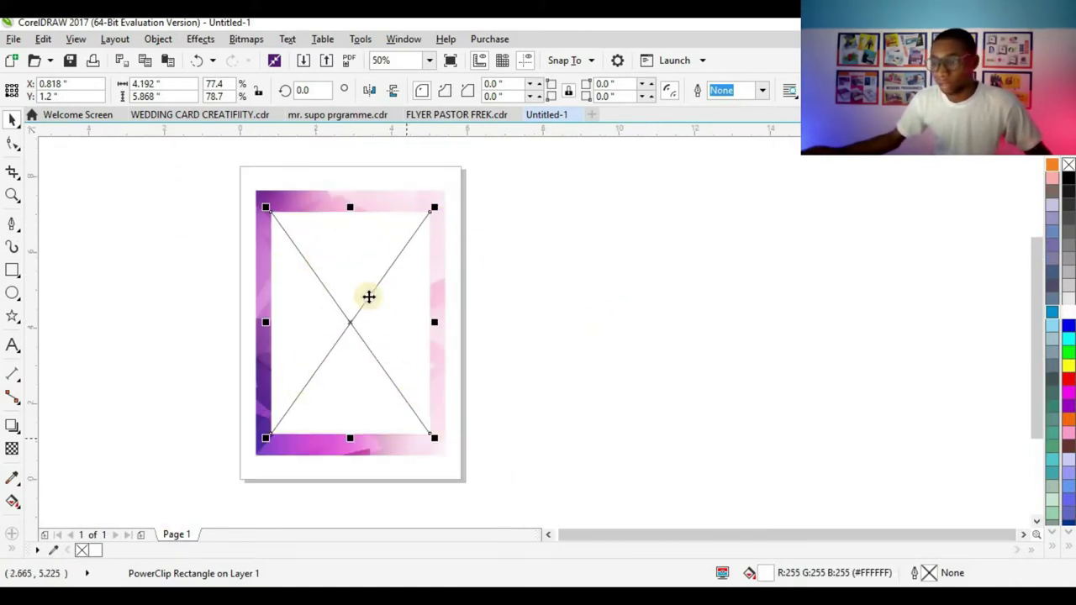
pyautogui.scroll(1, 368, 284)
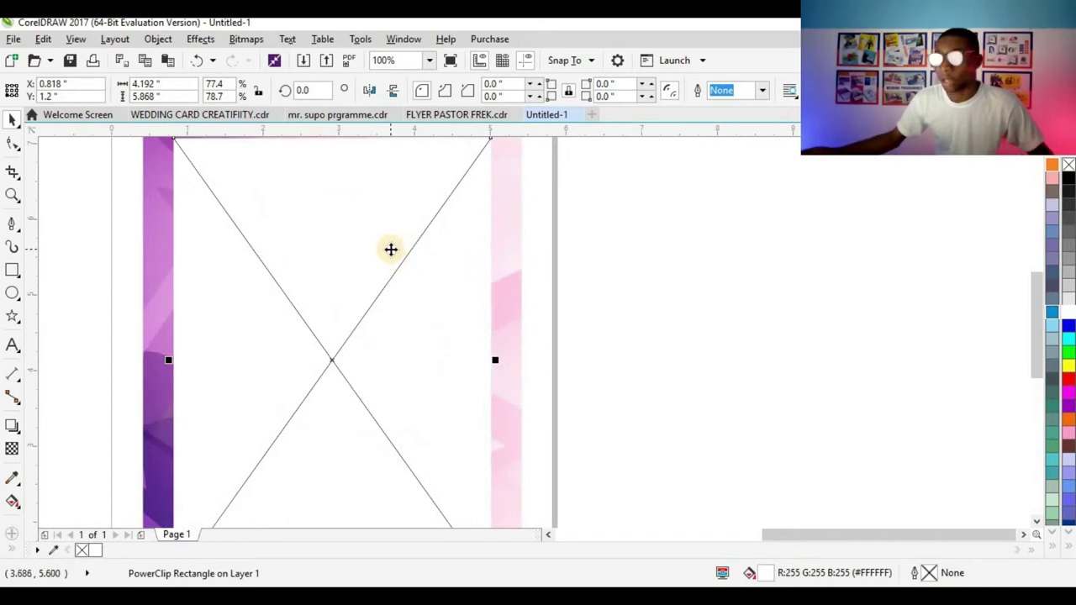
pyautogui.rightClick(391, 249)
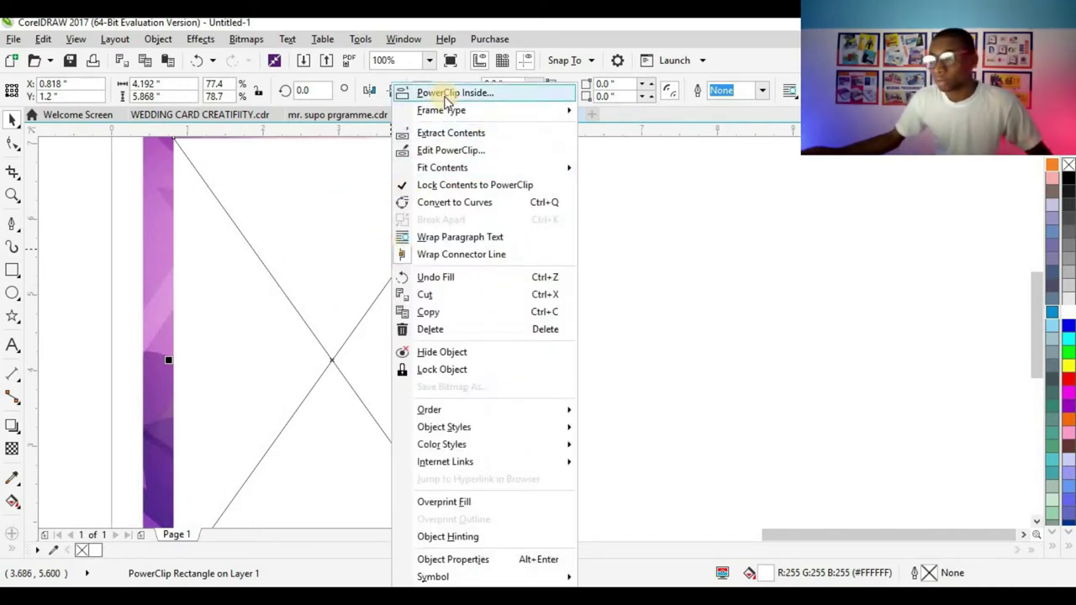
pyautogui.moveTo(446, 117)
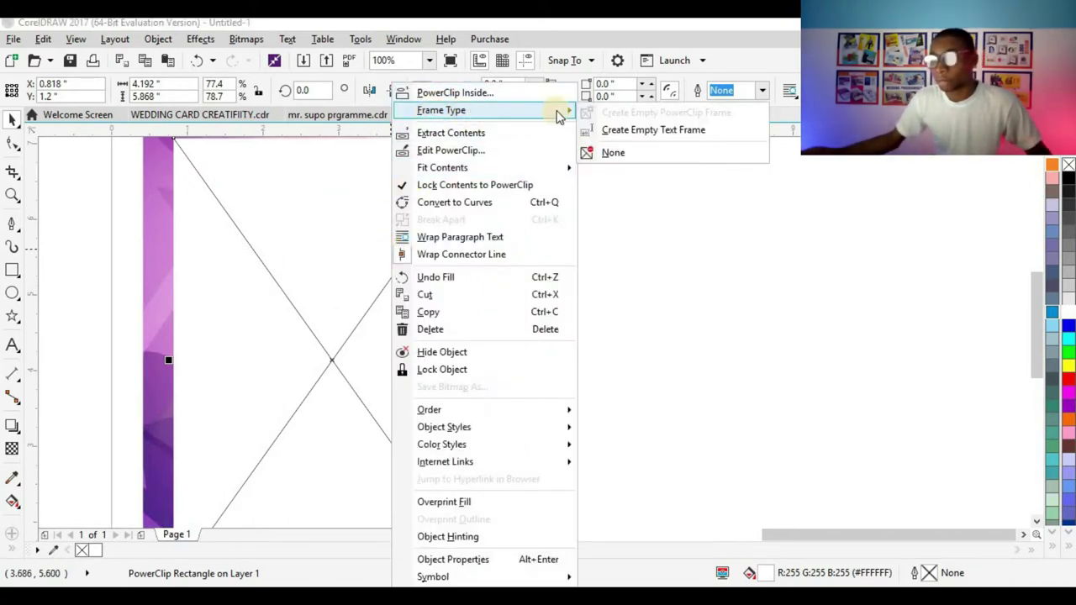
# Stop the white inner rectangle from acting as a PowerClip frame
pyautogui.click(658, 154)
pyautogui.scroll(-2, 439, 230)
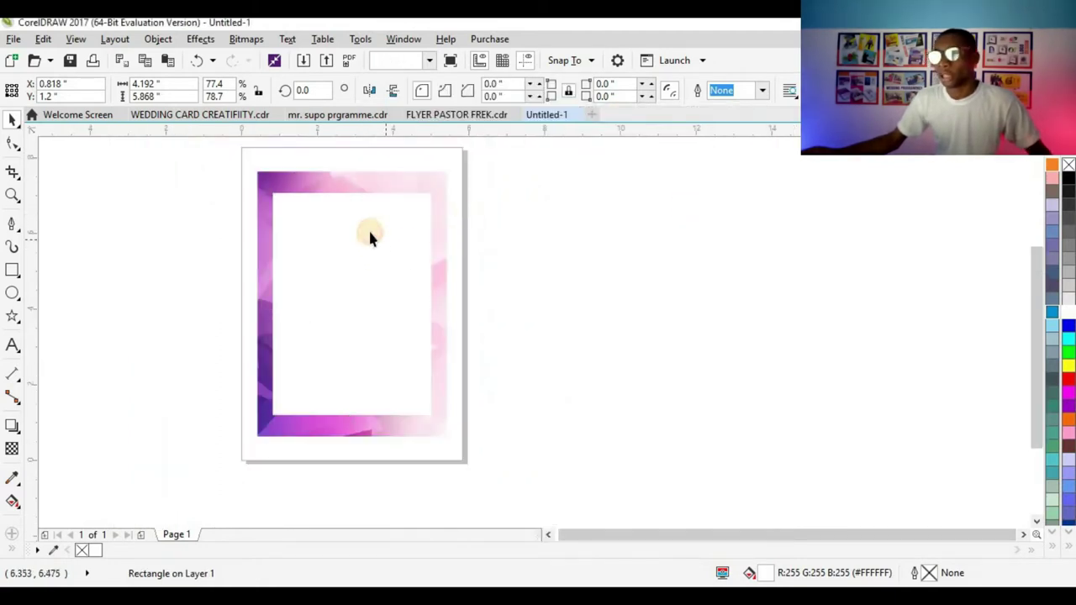
pyautogui.scroll(2, 359, 193)
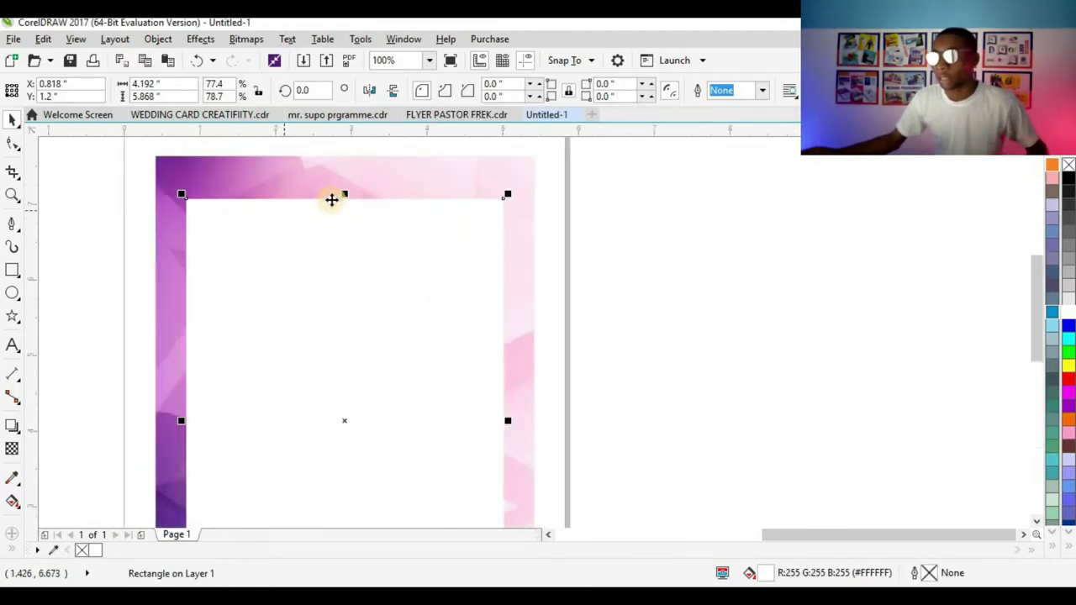
pyautogui.scroll(-2, 372, 300)
pyautogui.scroll(4, 376, 368)
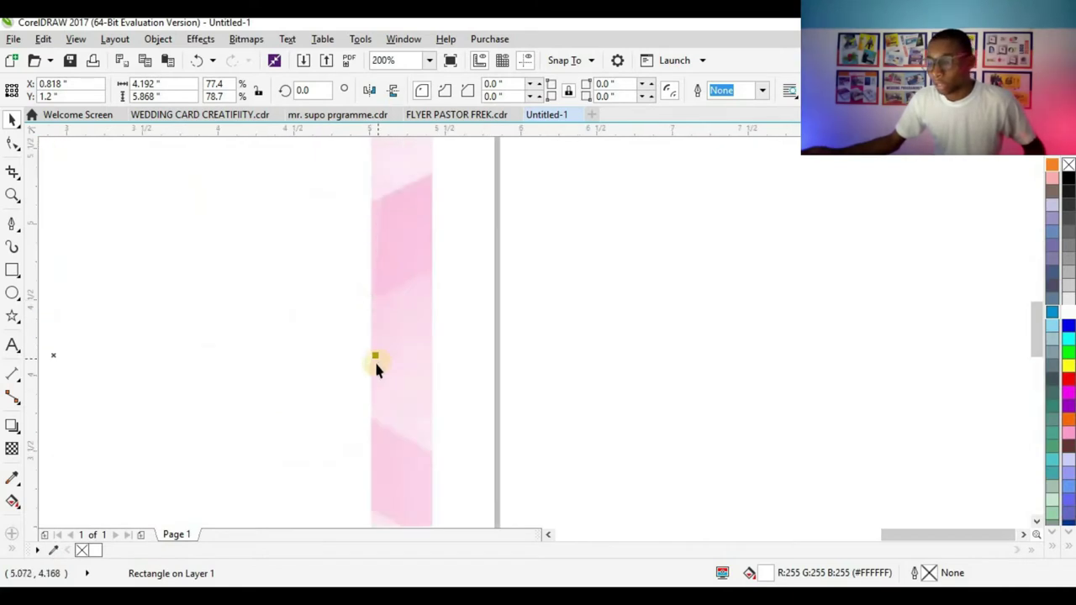
pyautogui.scroll(-4, 384, 336)
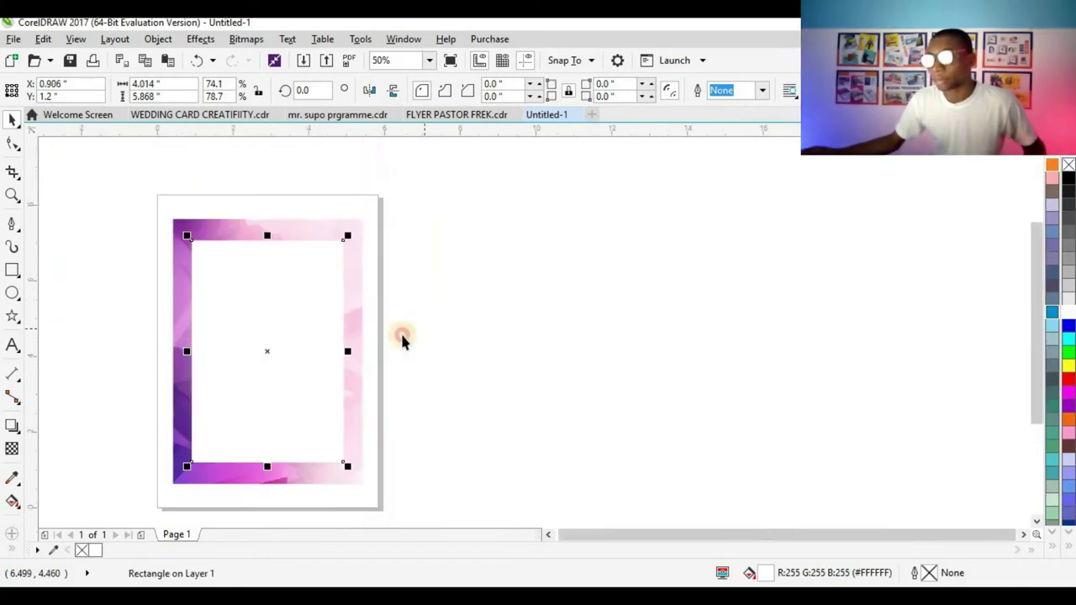
pyautogui.click(242, 256)
pyautogui.click(252, 233)
pyautogui.scroll(4, 252, 232)
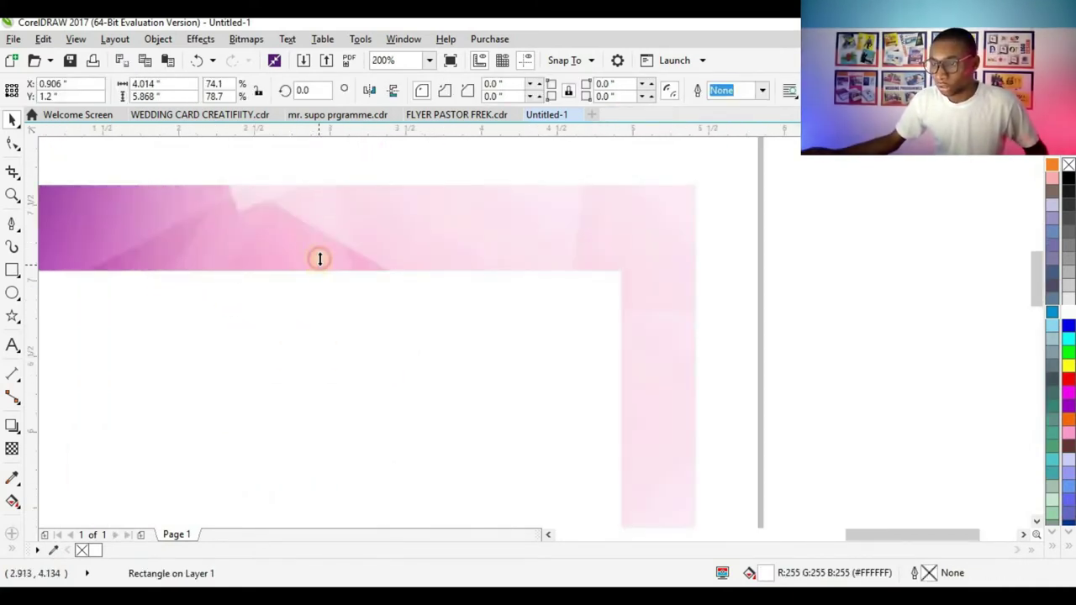
pyautogui.scroll(-4, 426, 280)
# Fill the outer frame rectangle with Blue Purple (C40 M100 Y0 K0)
pyautogui.press('Escape')
pyautogui.click(429, 271)
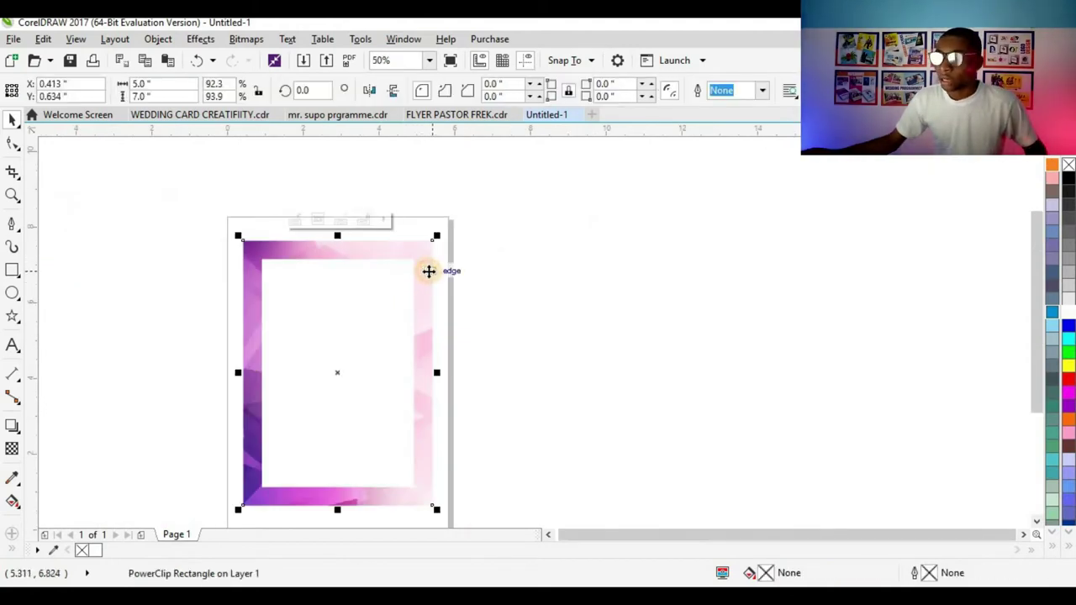
pyautogui.scroll(-2, 463, 293)
pyautogui.press('Escape')
pyautogui.scroll(2, 393, 205)
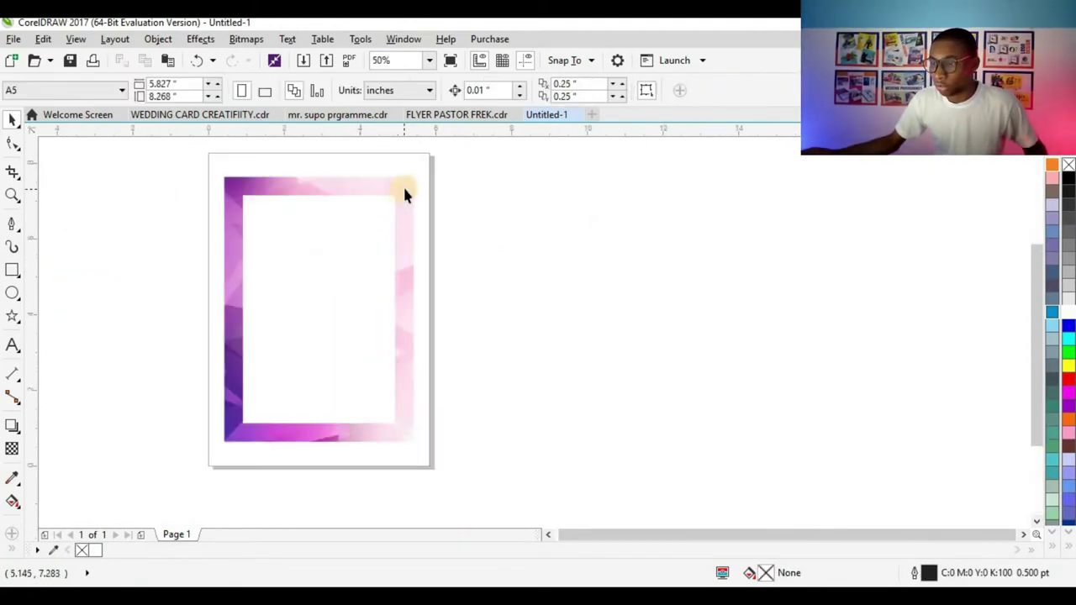
pyautogui.click(404, 192)
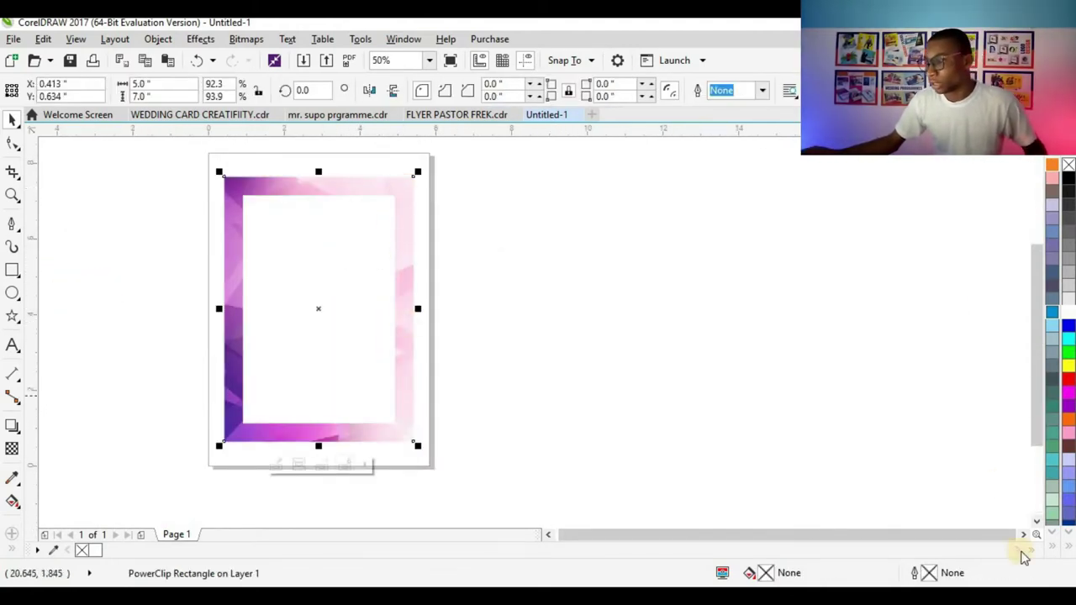
pyautogui.click(1052, 551)
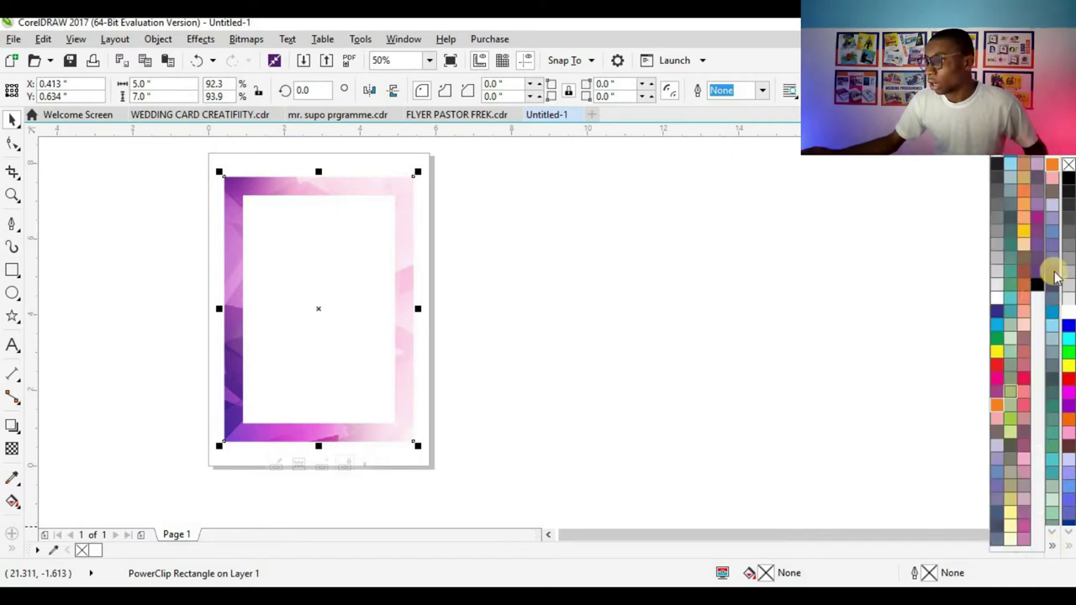
pyautogui.click(1042, 220)
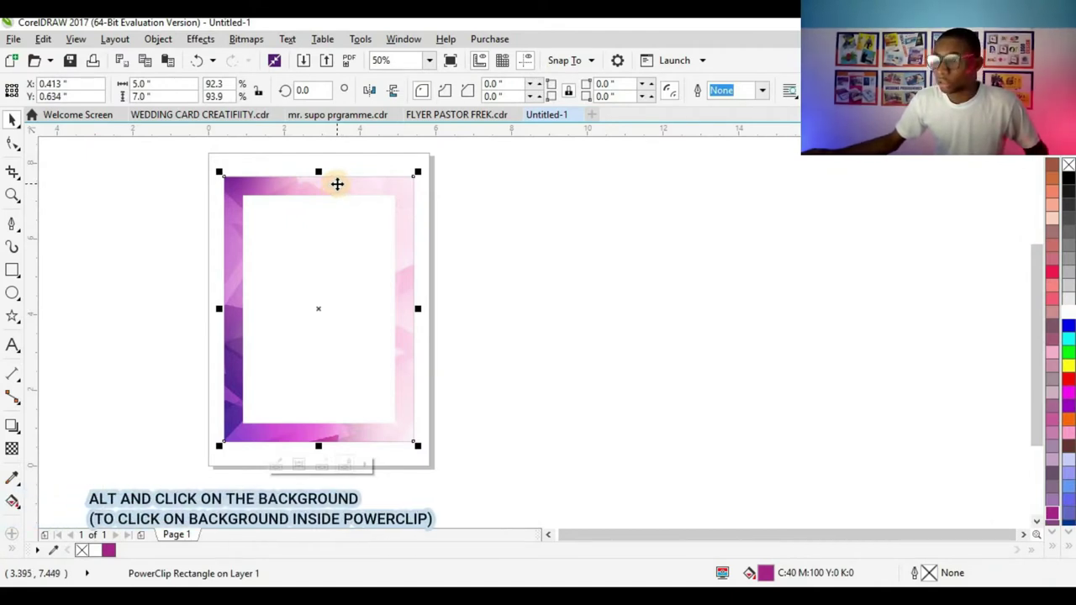
# Apply a fountain transparency to the frame's bitmap, fading it toward the right edge
pyautogui.keyDown('alt'); pyautogui.click(337, 183); pyautogui.keyUp('alt')
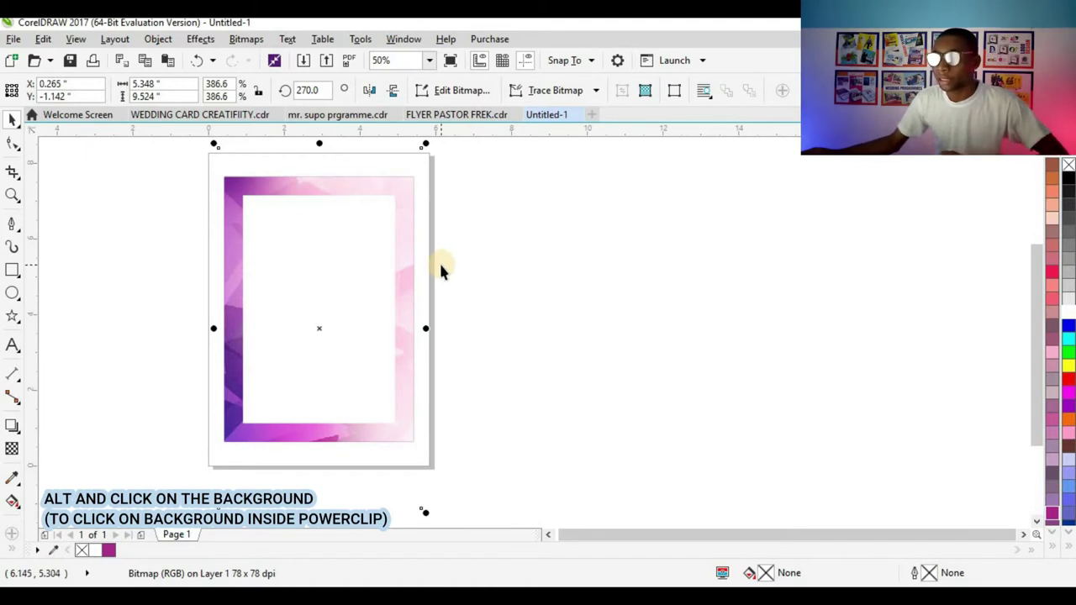
pyautogui.click(13, 451)
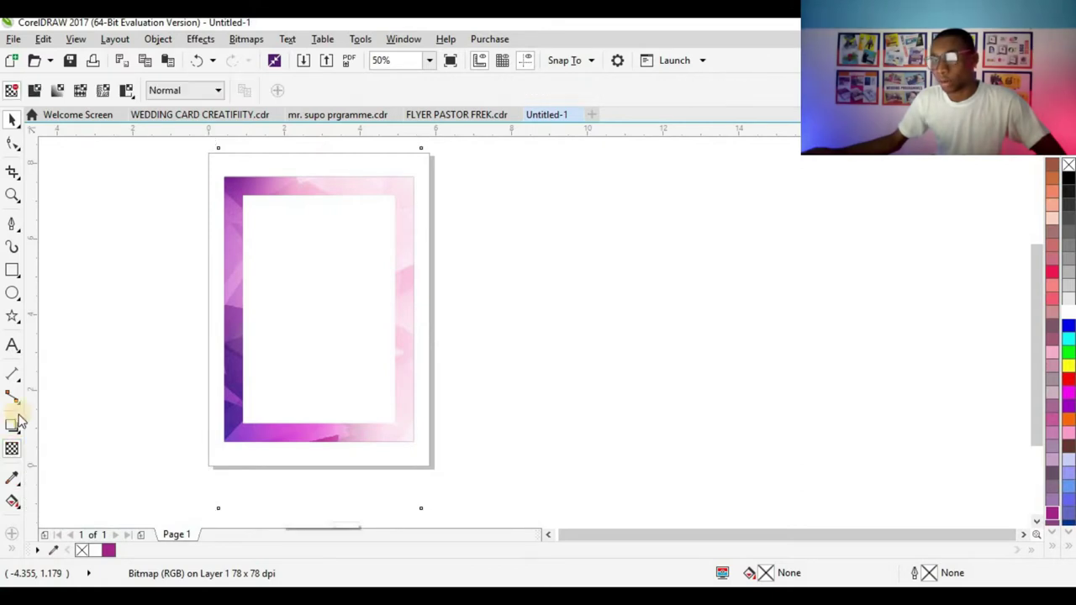
pyautogui.click(56, 91)
pyautogui.click(437, 354)
pyautogui.moveTo(437, 354)
pyautogui.mouseDown()
pyautogui.moveTo(400, 345)
pyautogui.moveTo(372, 355)
pyautogui.moveTo(420, 353)
pyautogui.mouseUp()
pyautogui.moveTo(322, 364); pyautogui.dragTo(299, 353)
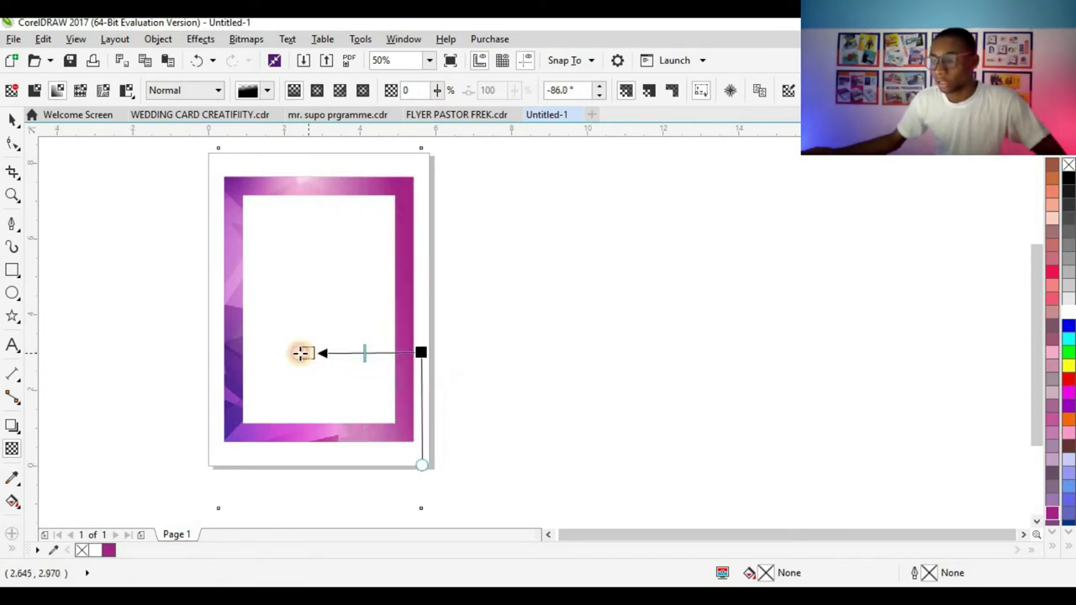
pyautogui.click(69, 169)
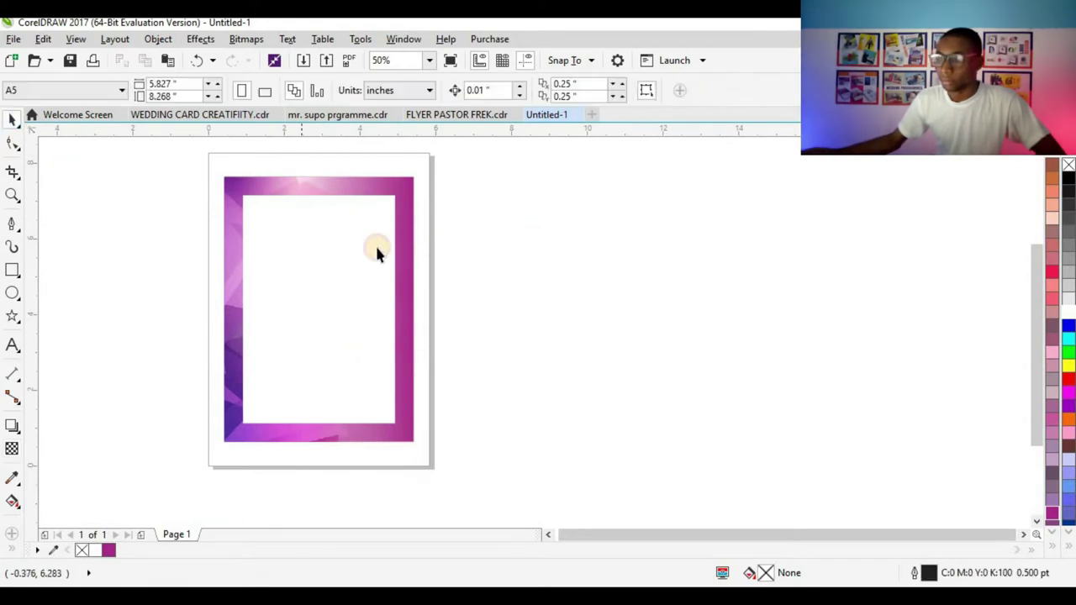
pyautogui.scroll(-3, 377, 250)
pyautogui.scroll(3, 431, 252)
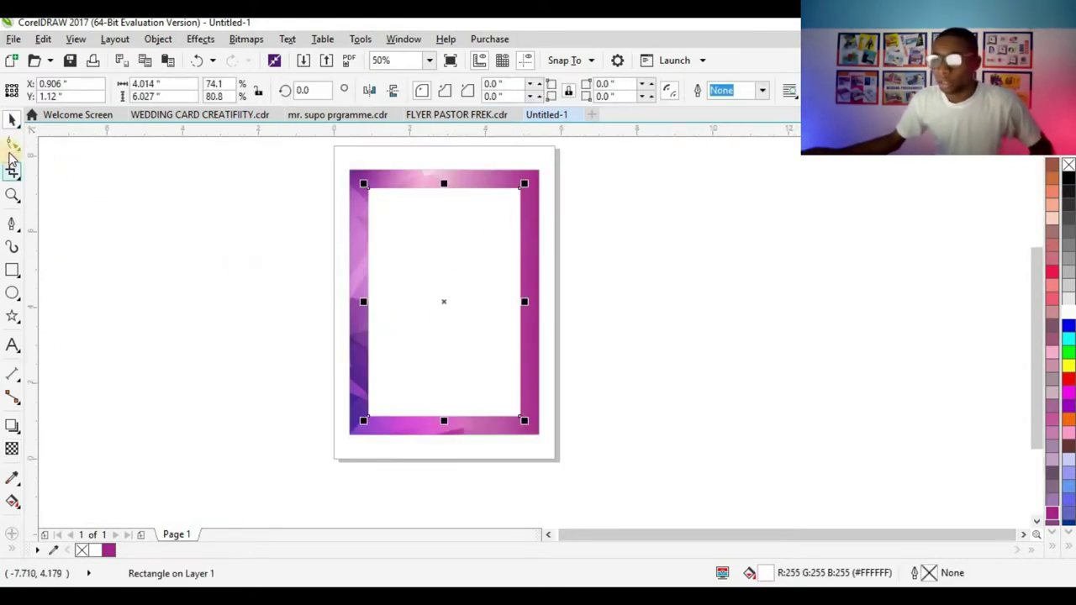
# Round the white panel's top-right and bottom-left corners to a 0.912 inch radius
pyautogui.click(13, 143)
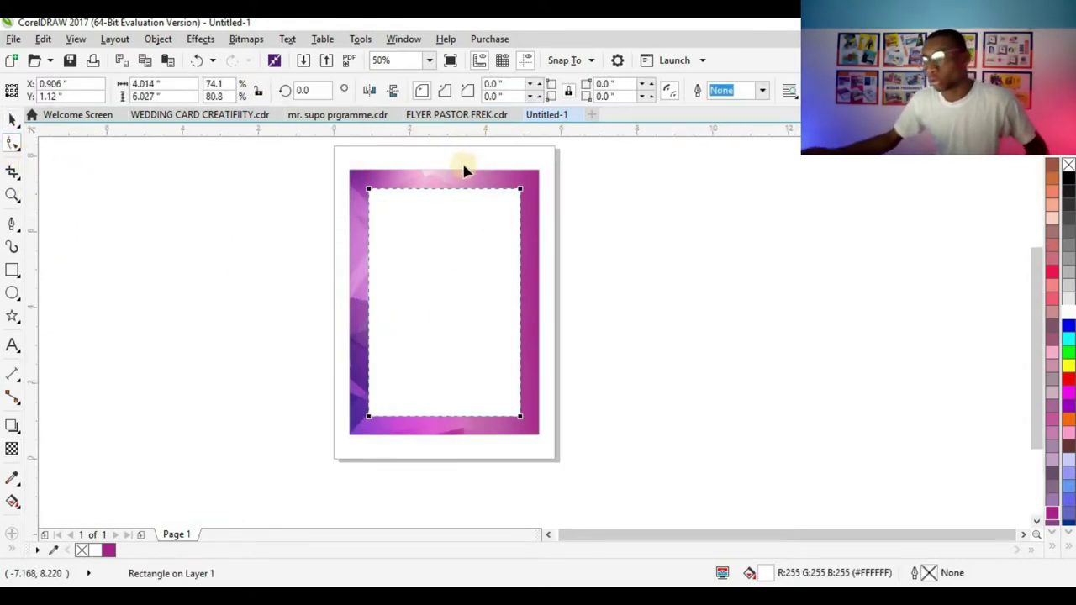
pyautogui.scroll(2, 518, 184)
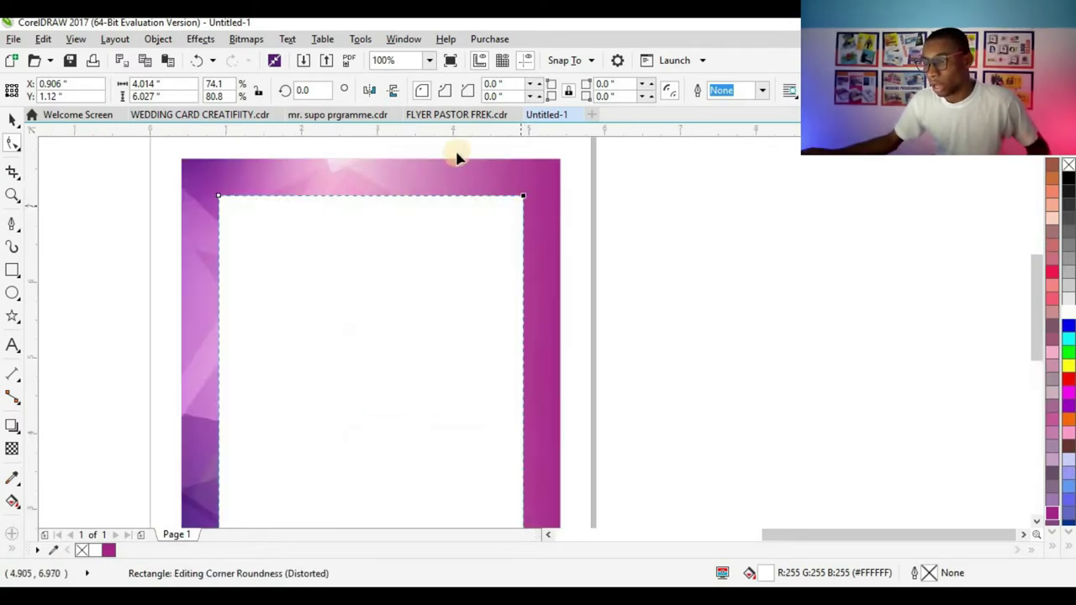
pyautogui.scroll(-2, 457, 152)
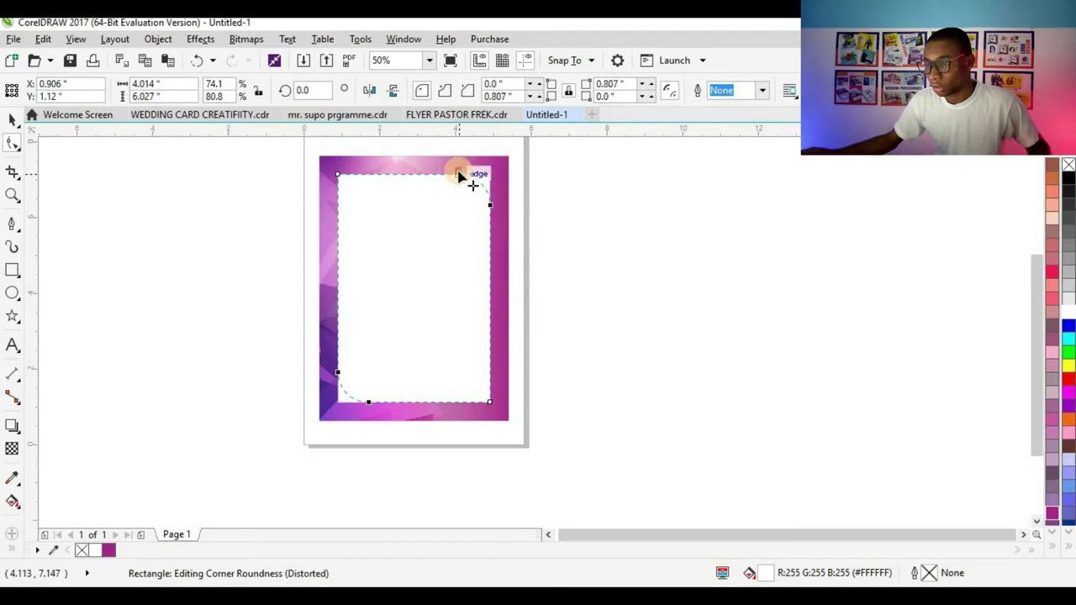
pyautogui.click(12, 119)
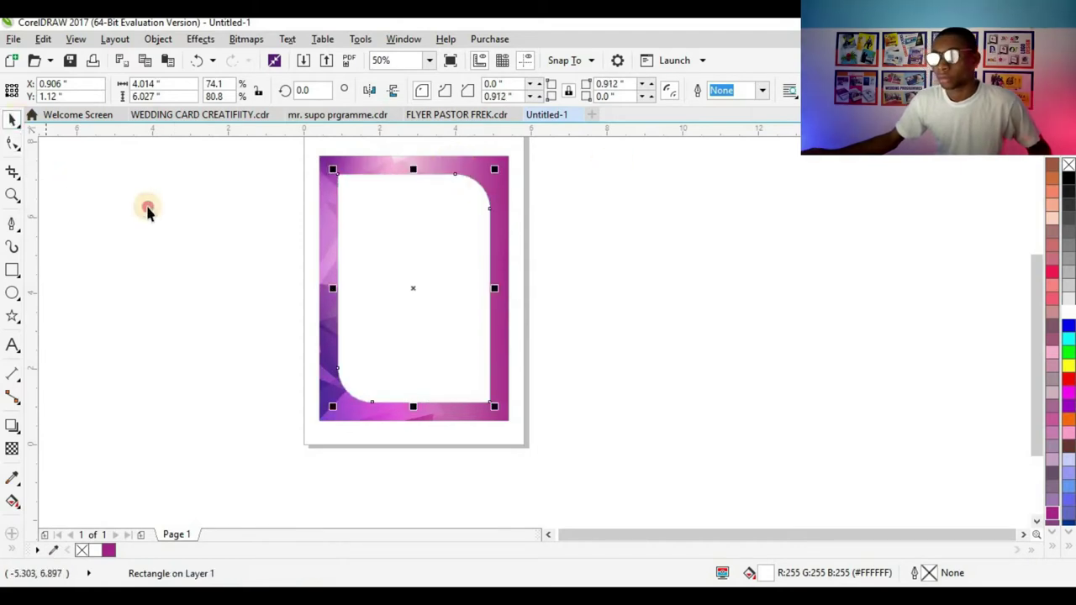
pyautogui.click(144, 210)
pyautogui.scroll(-4, 465, 236)
pyautogui.scroll(4, 471, 251)
pyautogui.click(472, 295)
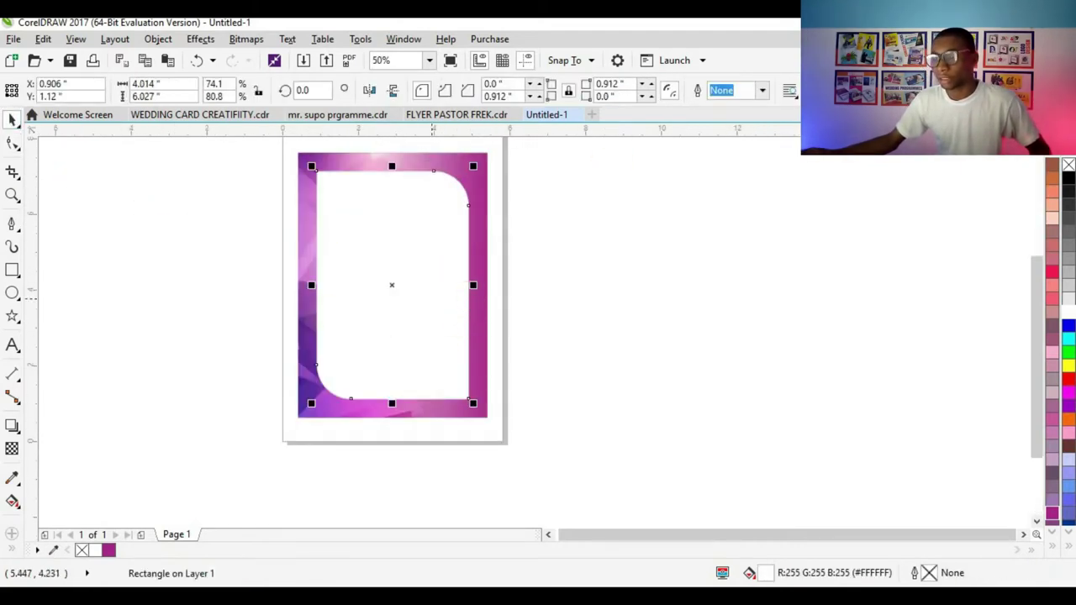
pyautogui.click(10, 223)
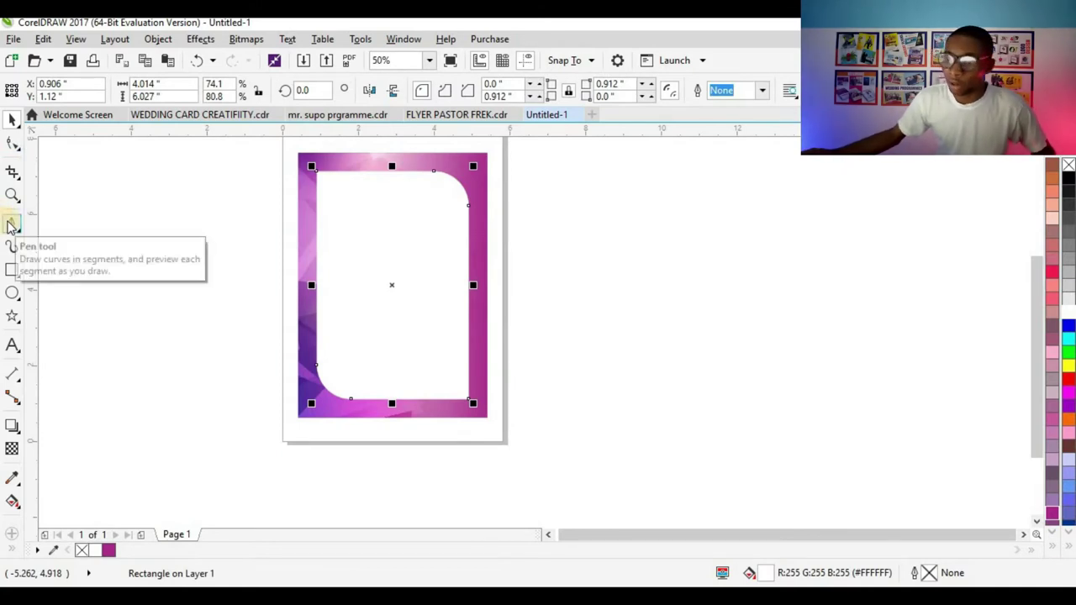
# Draw a triangle over the white panel's bottom-right corner and delete its extra node
pyautogui.scroll(4, 461, 398)
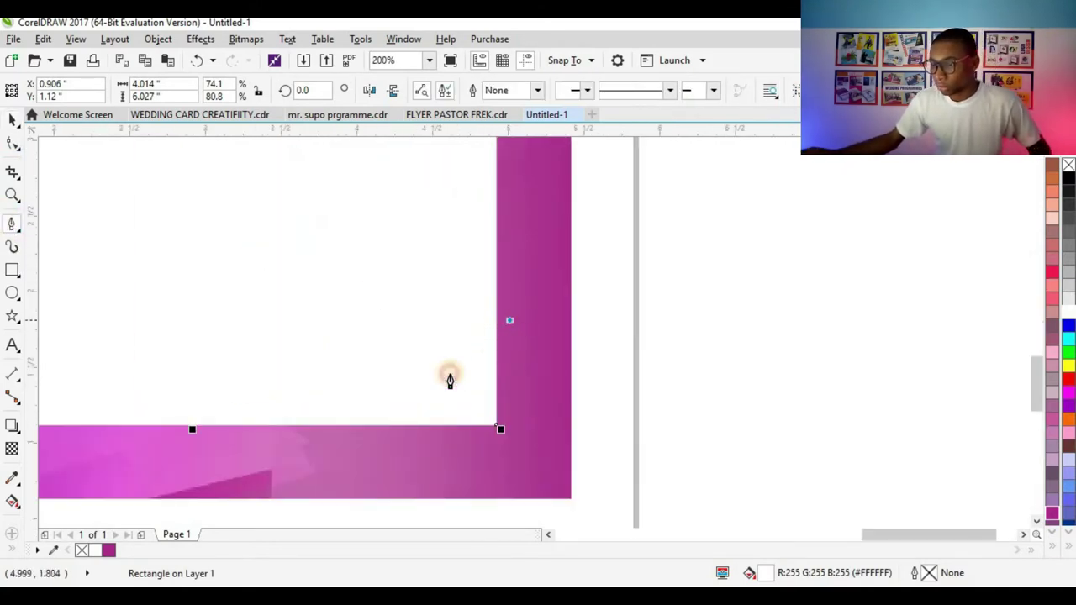
pyautogui.click(510, 319)
pyautogui.click(380, 442)
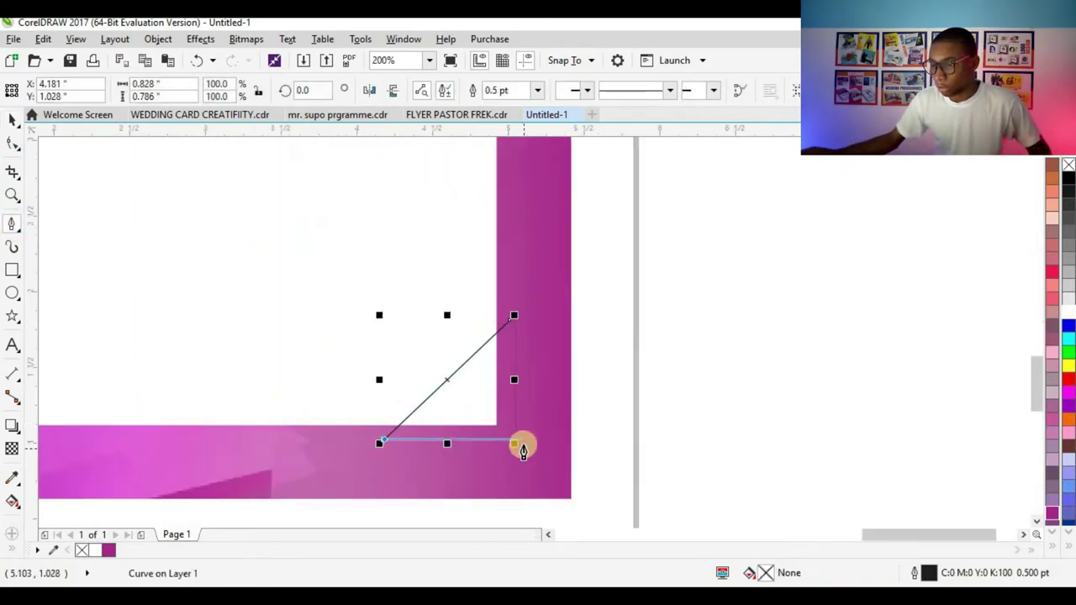
pyautogui.click(518, 443)
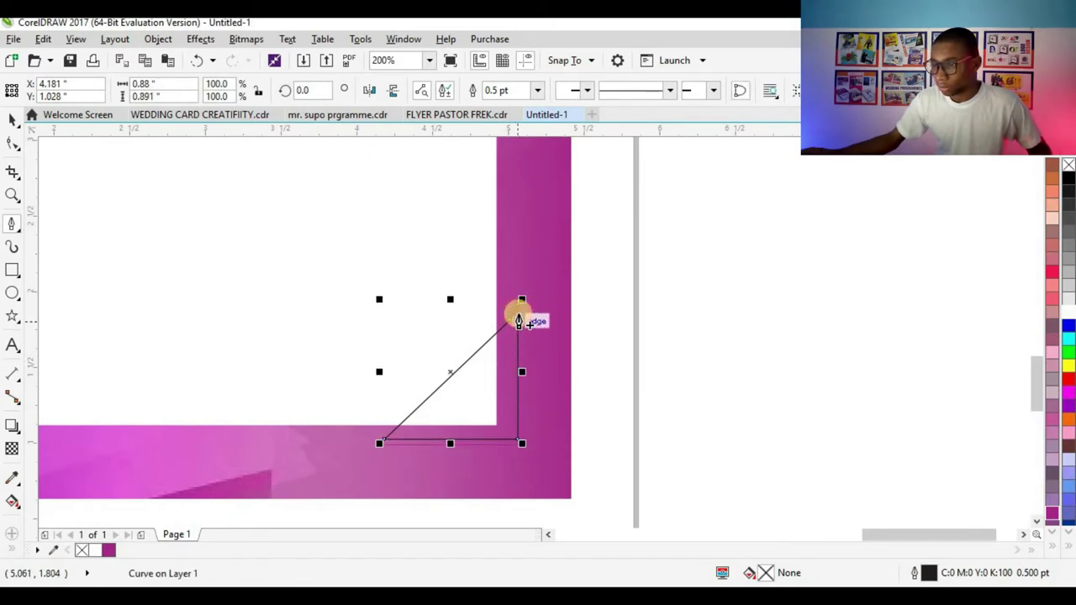
pyautogui.scroll(2, 517, 302)
pyautogui.press('F10')
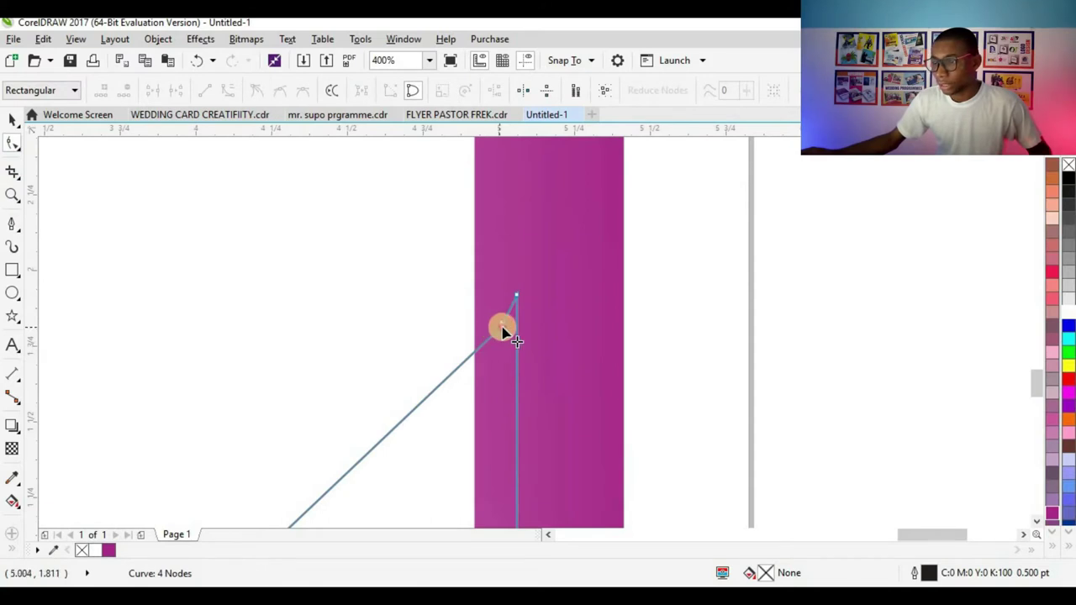
pyautogui.doubleClick(502, 328)
# Trim the triangle's shape out of the white panel to cut a corner notch
pyautogui.press('space')
pyautogui.scroll(-4, 373, 356)
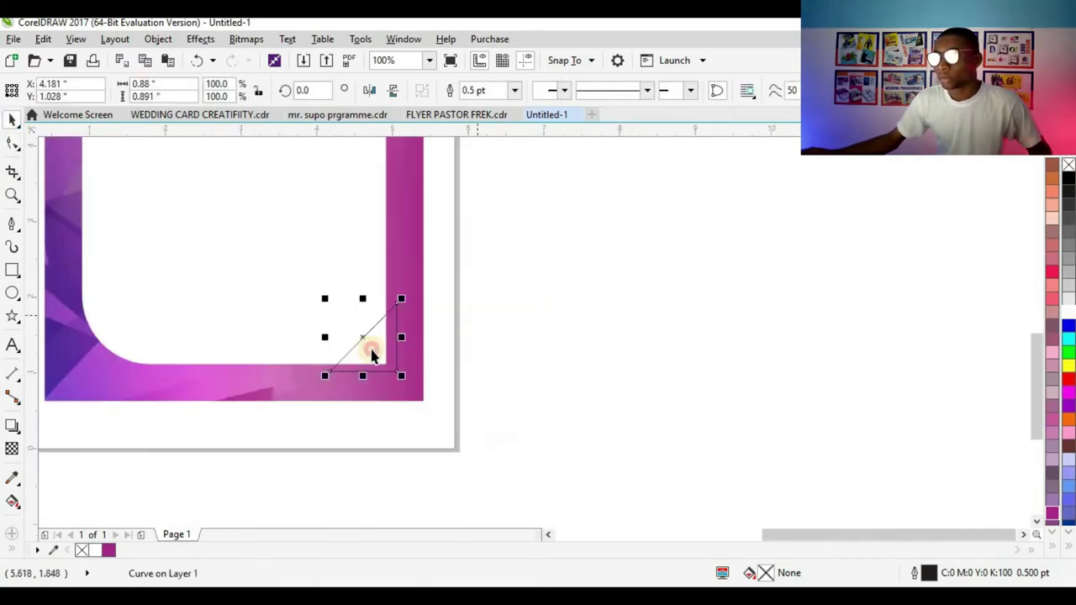
pyautogui.scroll(4, 367, 355)
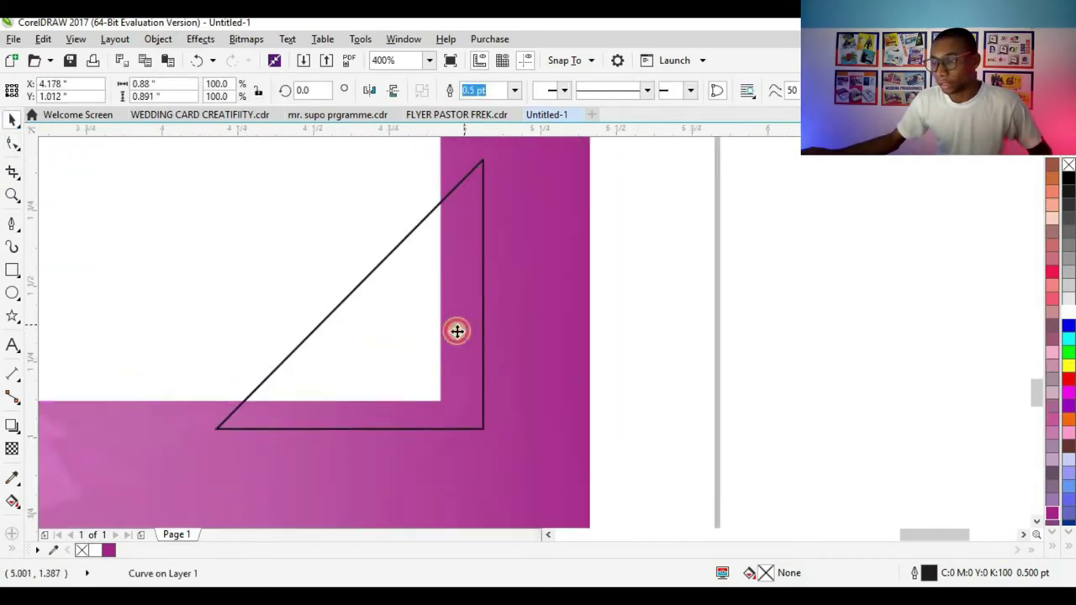
pyautogui.scroll(-4, 443, 298)
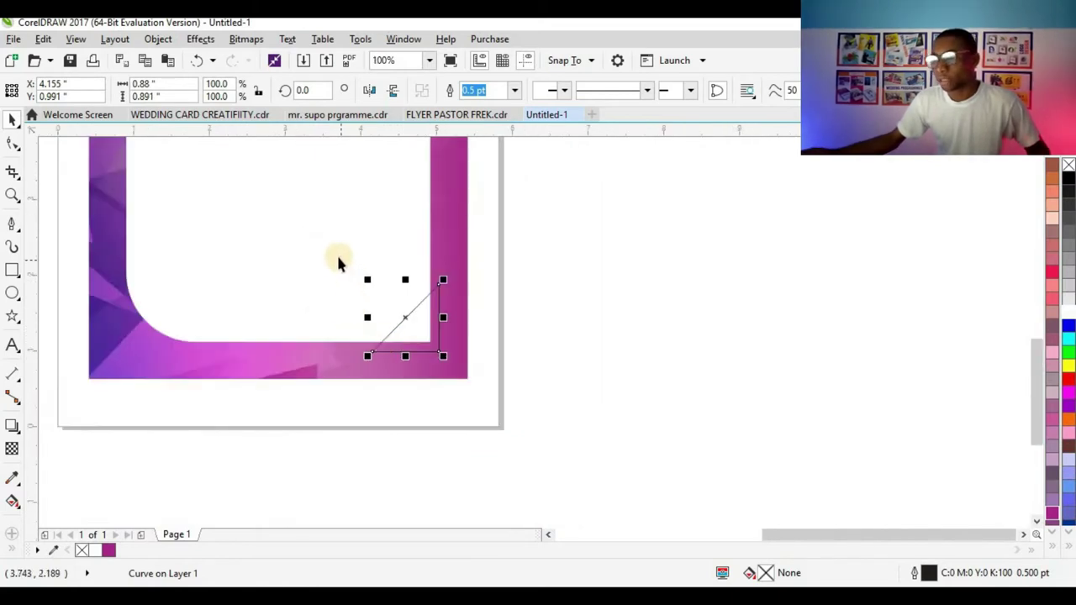
pyautogui.keyDown('shift'); pyautogui.click(338, 257); pyautogui.keyUp('shift')
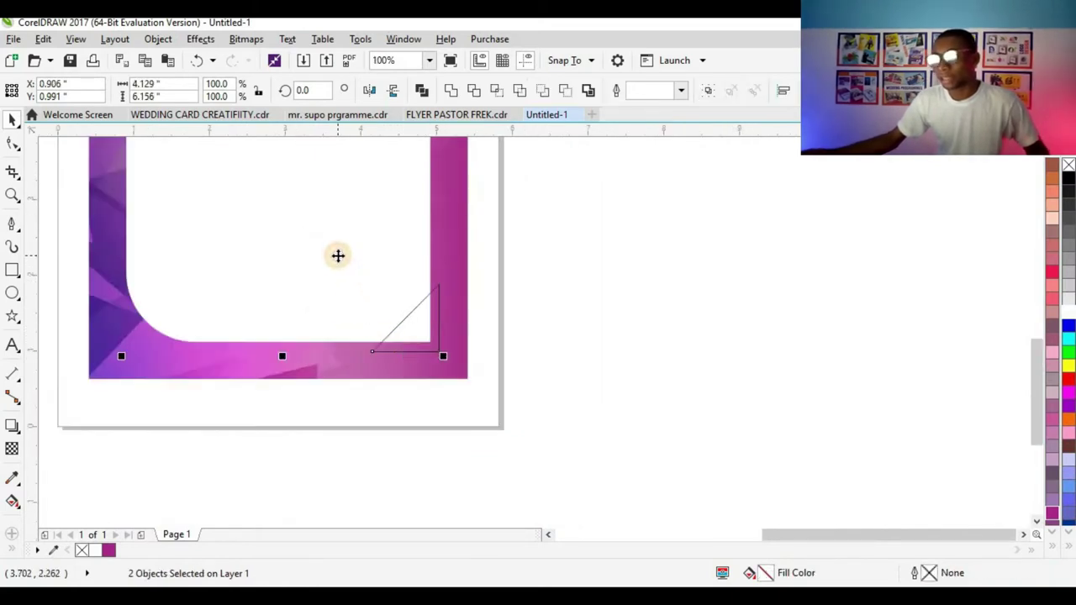
pyautogui.click(473, 90)
pyautogui.click(497, 378)
# Shrink the triangle to about half size, fit it into the notch and fill it white
pyautogui.scroll(2, 445, 312)
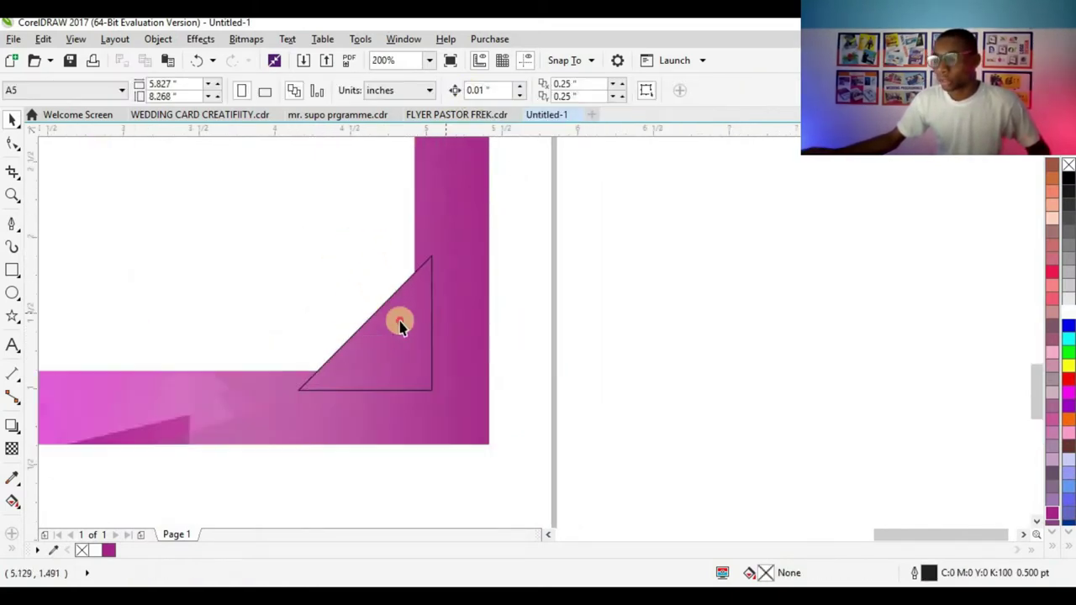
pyautogui.click(400, 327)
pyautogui.moveTo(439, 256); pyautogui.dragTo(408, 326)
pyautogui.scroll(2, 386, 336)
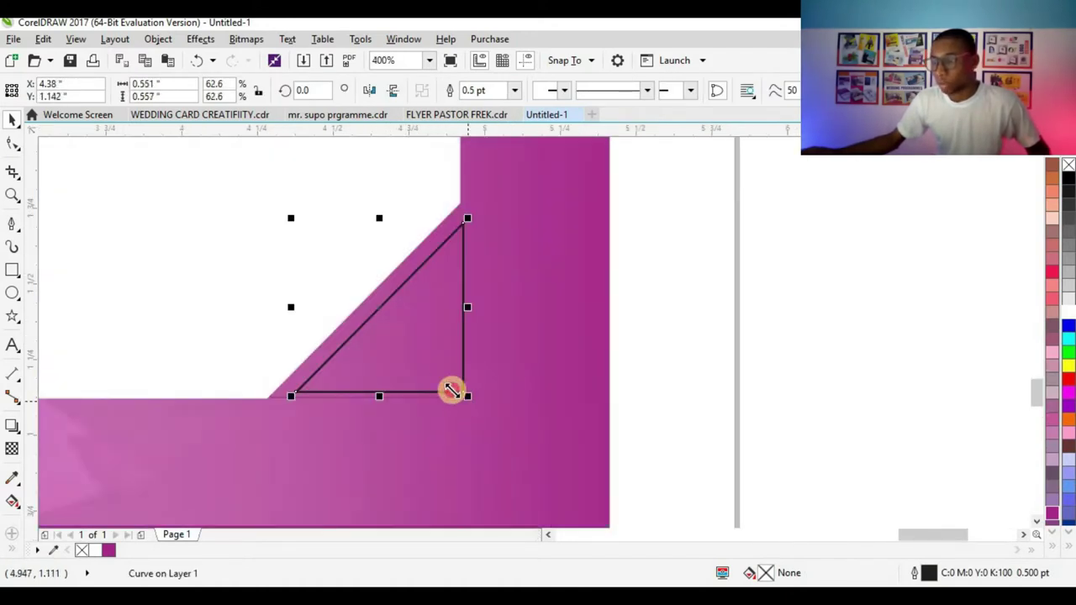
pyautogui.moveTo(451, 391); pyautogui.dragTo(440, 367)
pyautogui.moveTo(427, 328); pyautogui.dragTo(443, 341)
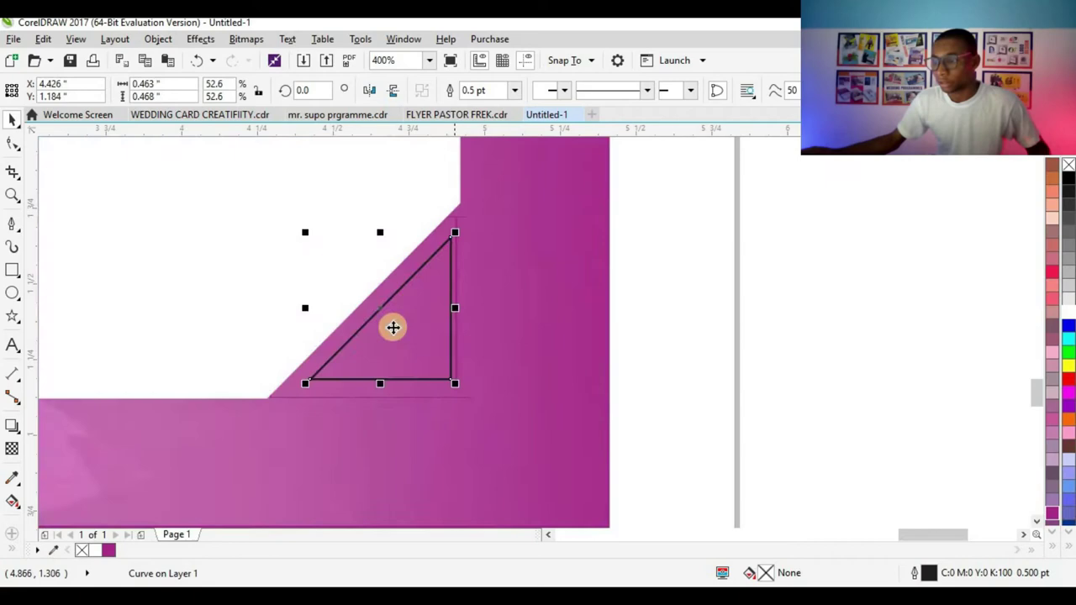
pyautogui.click(84, 551)
pyautogui.scroll(-3, 378, 336)
pyautogui.scroll(3, 501, 356)
pyautogui.press('Escape')
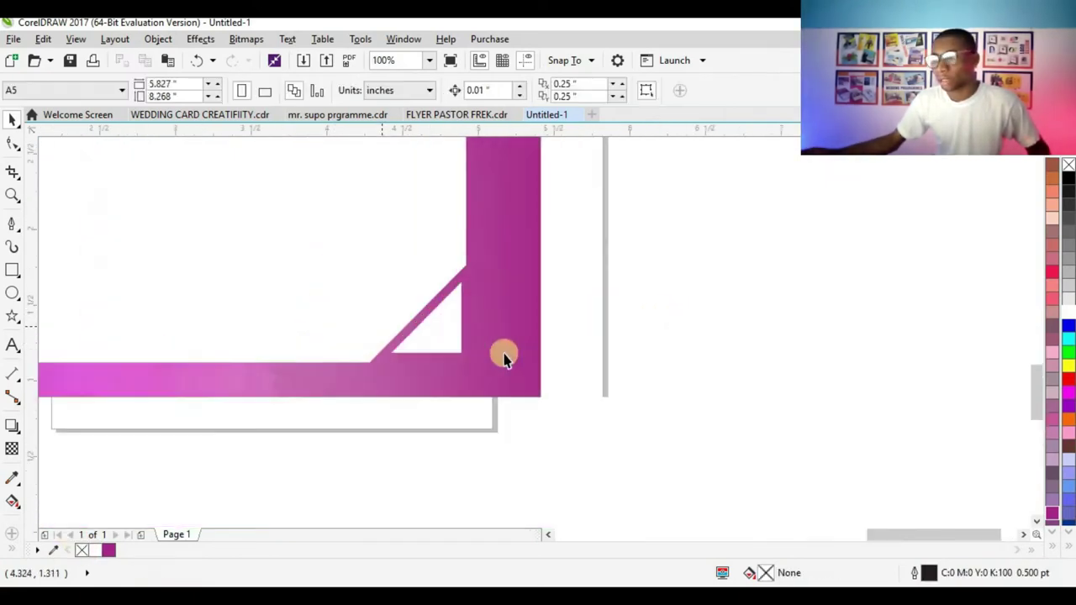
# Check the small white triangle, then zoom out to show the whole card
pyautogui.click(487, 353)
pyautogui.scroll(-3, 526, 399)
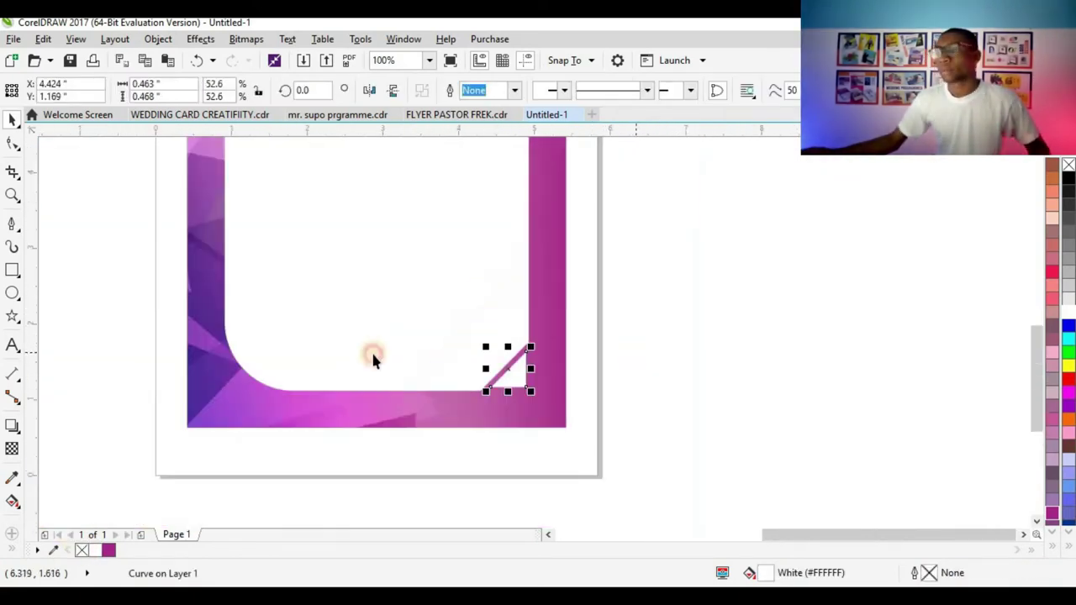
pyautogui.press('Escape')
pyautogui.click(11, 195)
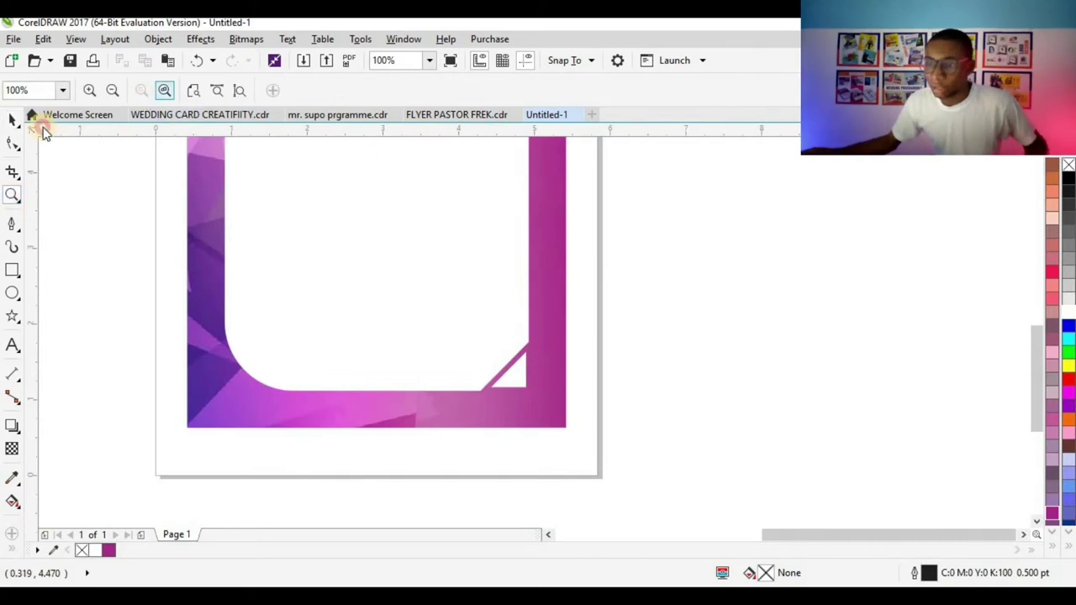
pyautogui.press('F4')
pyautogui.click(12, 120)
pyautogui.scroll(-3, 302, 218)
pyautogui.scroll(2, 523, 235)
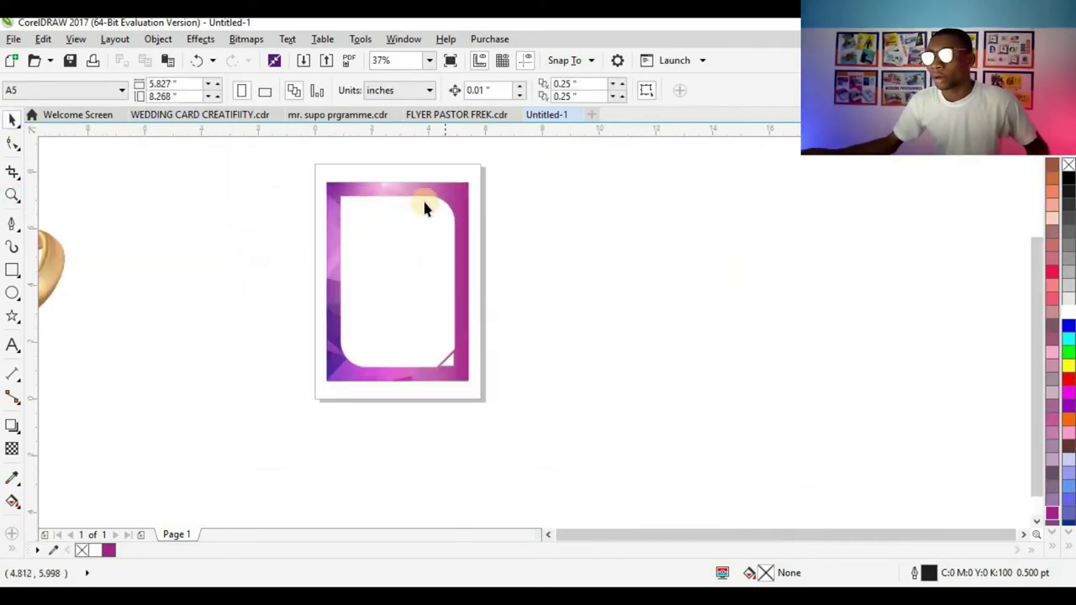
pyautogui.scroll(2, 425, 203)
pyautogui.scroll(-2, 421, 220)
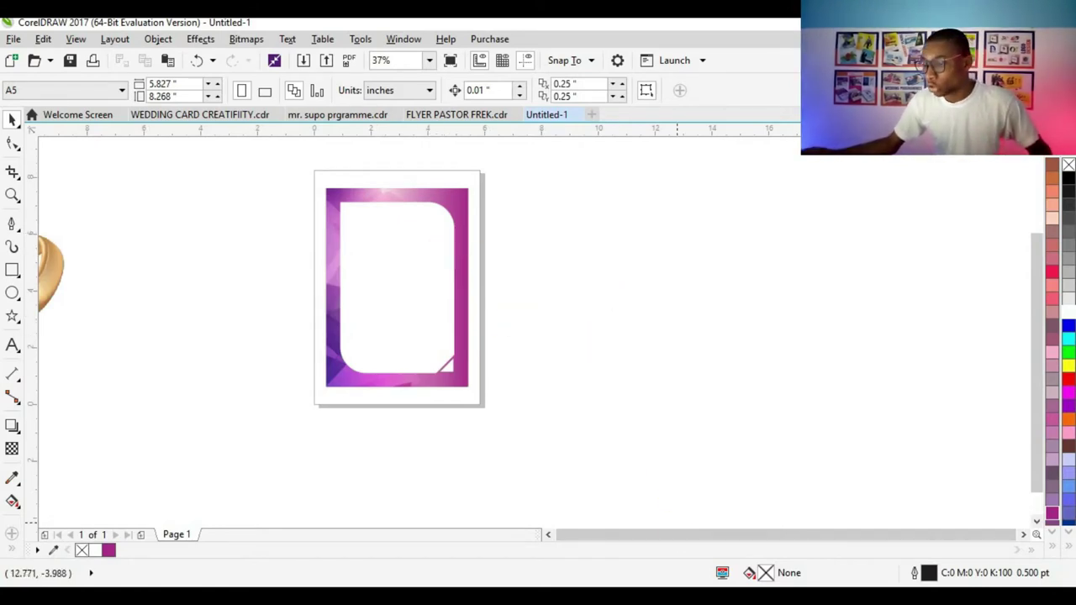
# Select all of the invitation wording in the Word document
pyautogui.hotkey('alt', 'Tab')
pyautogui.scroll(5, 412, 346)
pyautogui.moveTo(284, 180); pyautogui.dragTo(305, 240)
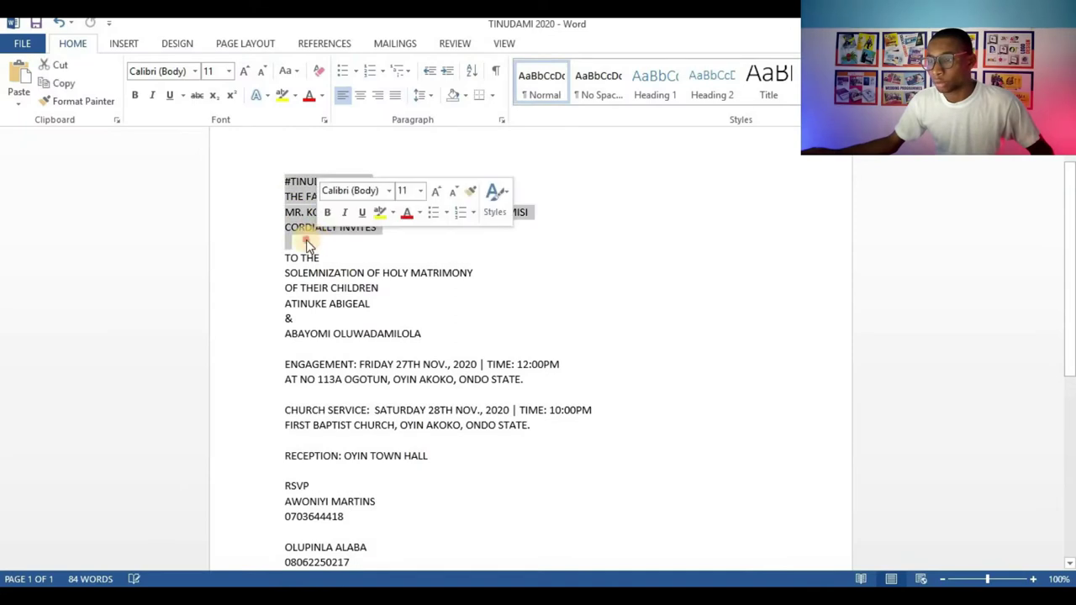
pyautogui.click(305, 241)
pyautogui.moveTo(281, 180); pyautogui.dragTo(406, 356)
# Return to the Untitled-1 card design in CorelDRAW
pyautogui.click(395, 595)
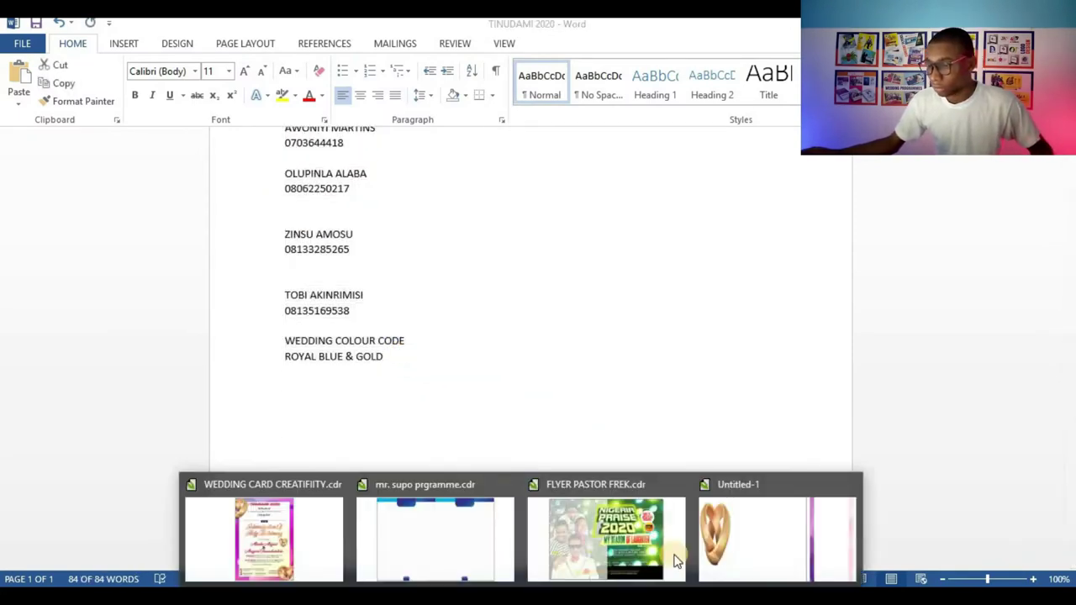
pyautogui.click(769, 538)
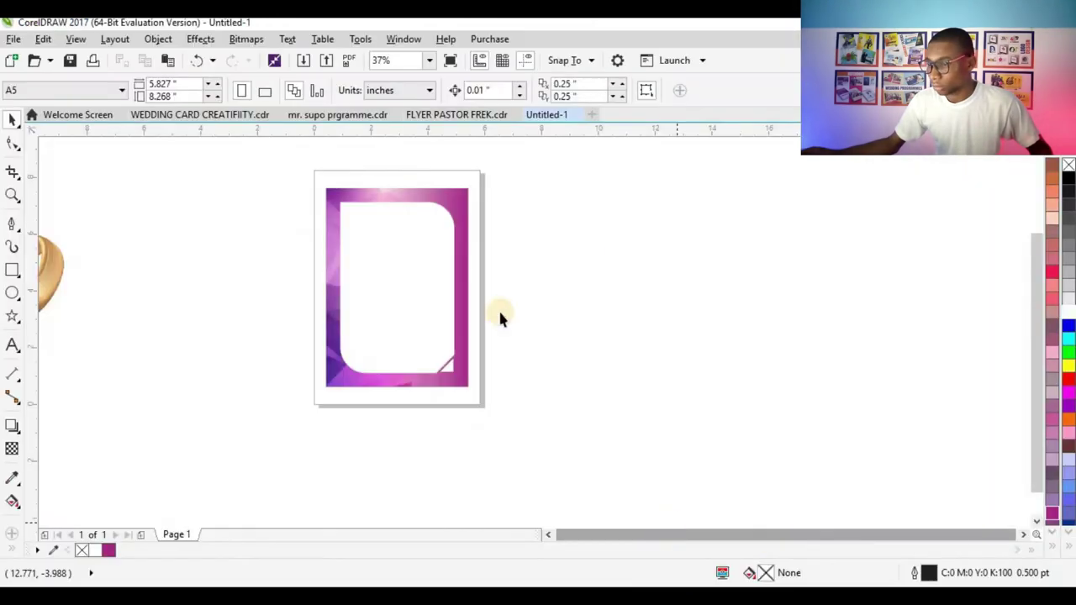
pyautogui.click(13, 345)
# Paste the invitation wording beside the card, discarding fonts and formatting
pyautogui.click(533, 210)
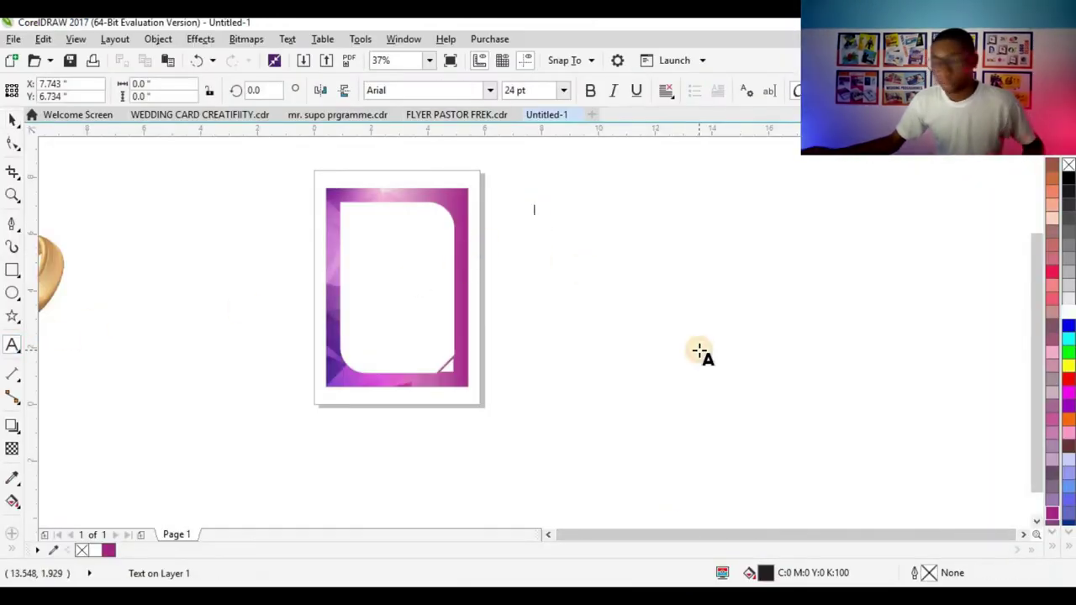
pyautogui.hotkey('ctrl', 'v')
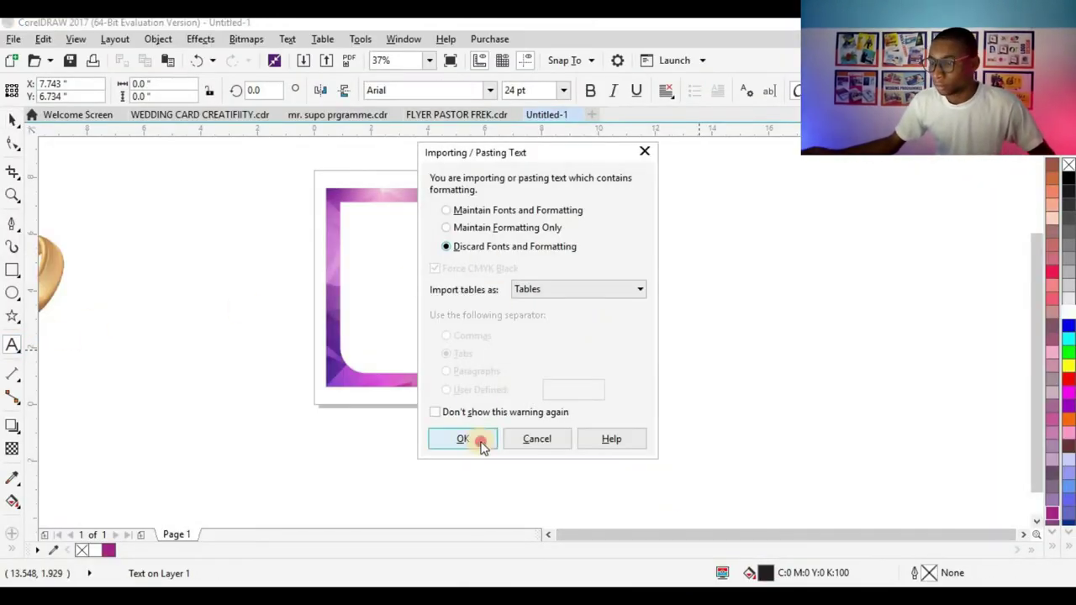
pyautogui.click(481, 442)
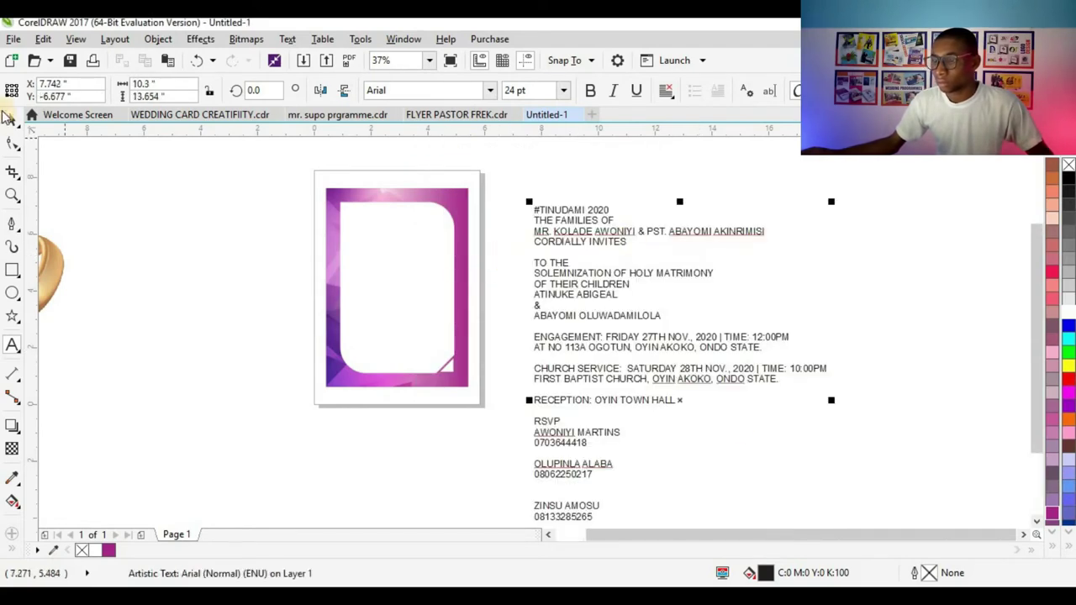
pyautogui.scroll(5, 625, 215)
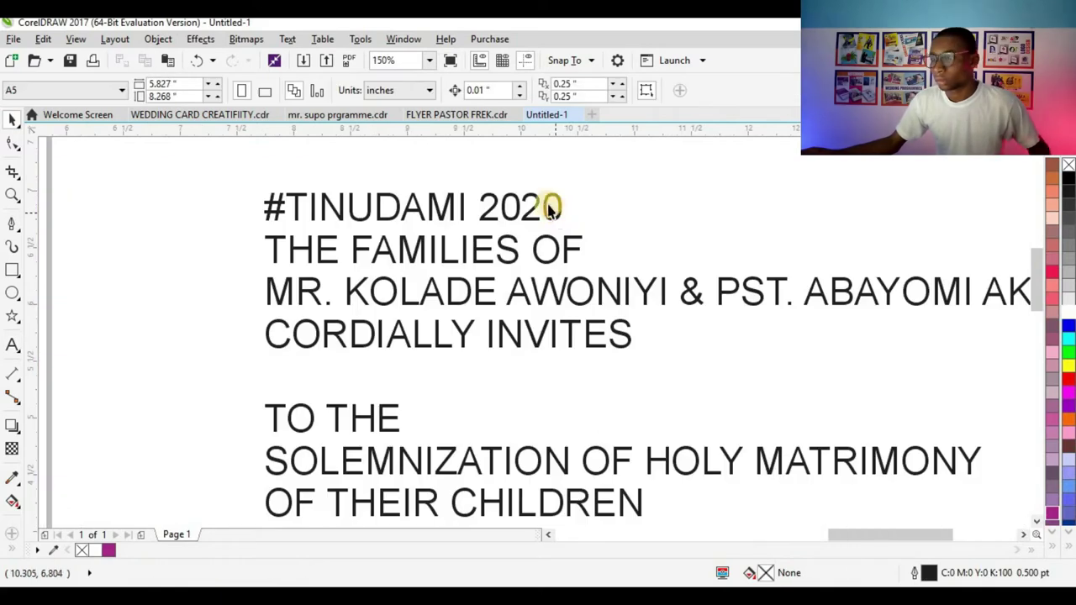
# Cut the '#TINUDAMI 2020' line from the block and paste it onto the card's top
pyautogui.click(544, 204)
pyautogui.doubleClick(563, 223)
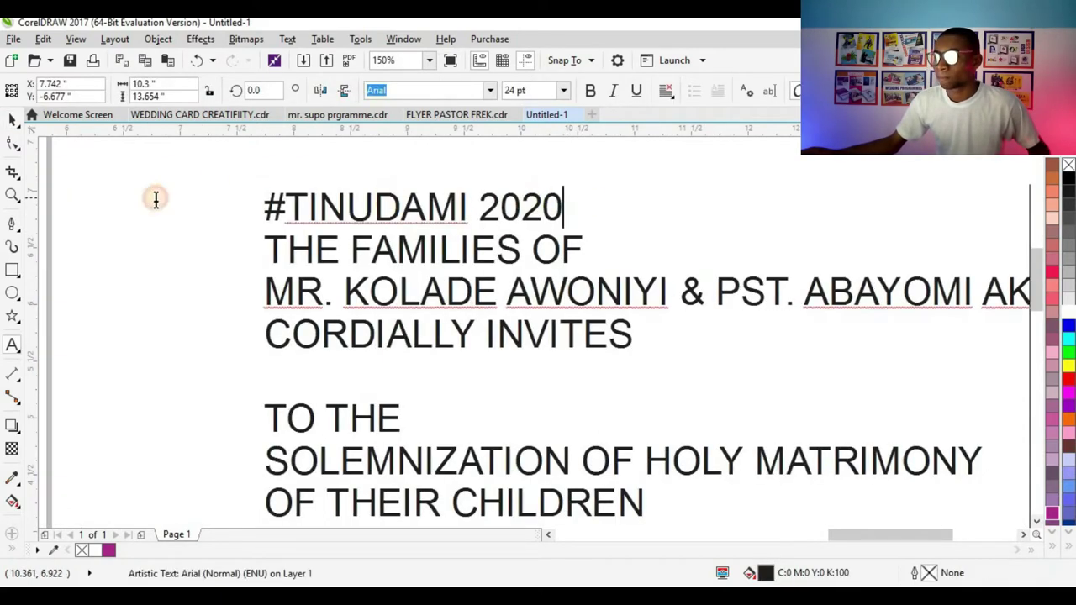
pyautogui.hotkey('shift', 'Home')
pyautogui.hotkey('ctrl', 'c')
pyautogui.press('BackSpace')
pyautogui.scroll(-4, 428, 245)
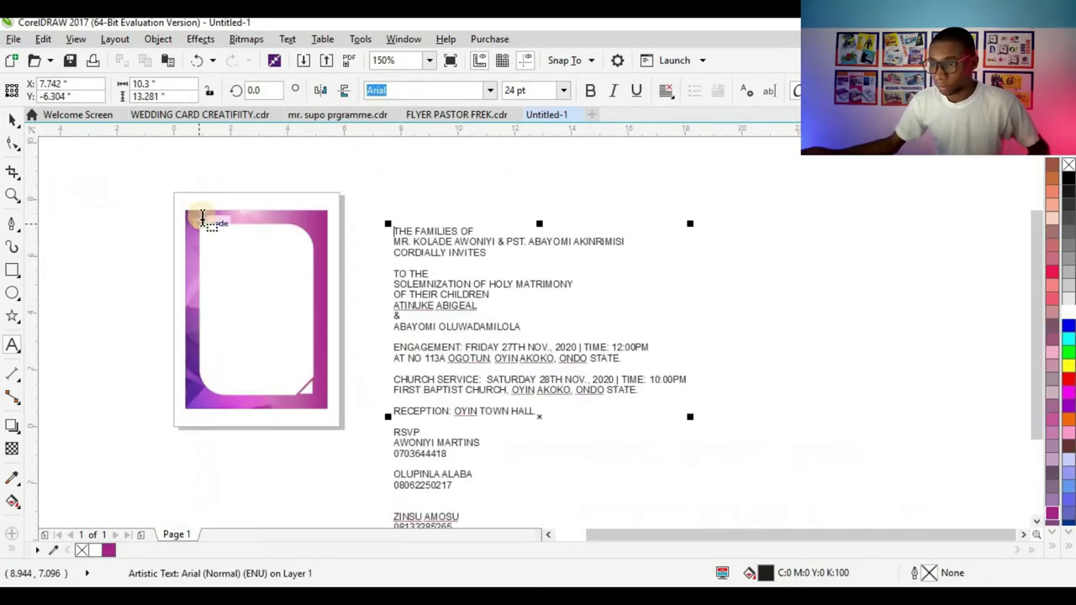
pyautogui.scroll(4, 293, 264)
pyautogui.click(292, 252)
pyautogui.hotkey('ctrl', 'v')
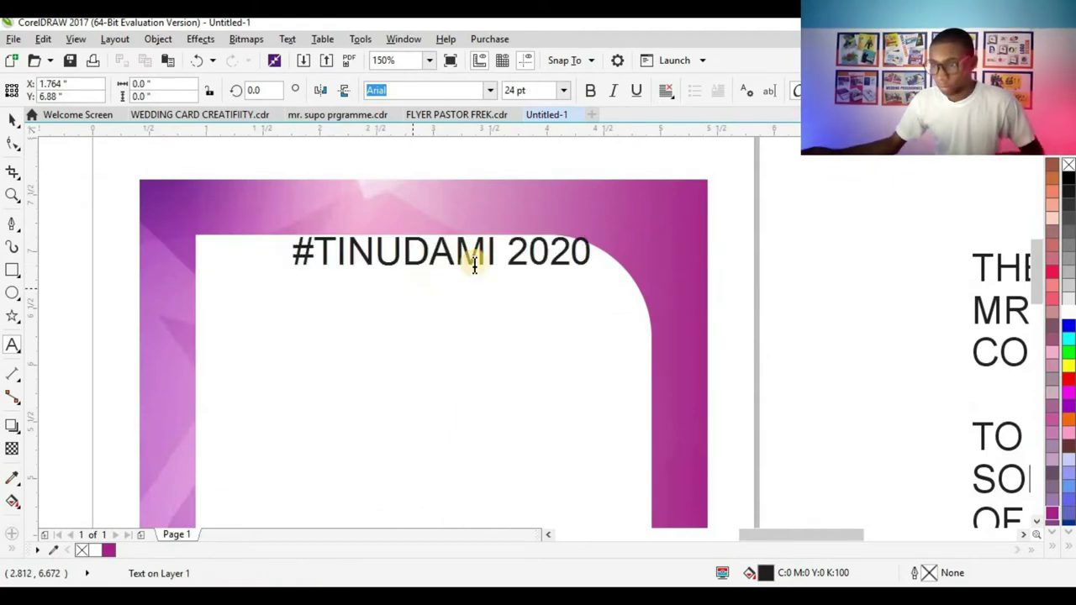
# Nudge the '#TINUDAMI 2020' heading into place and set its font to ResotYg
pyautogui.hotkey('ctrl', 'space')
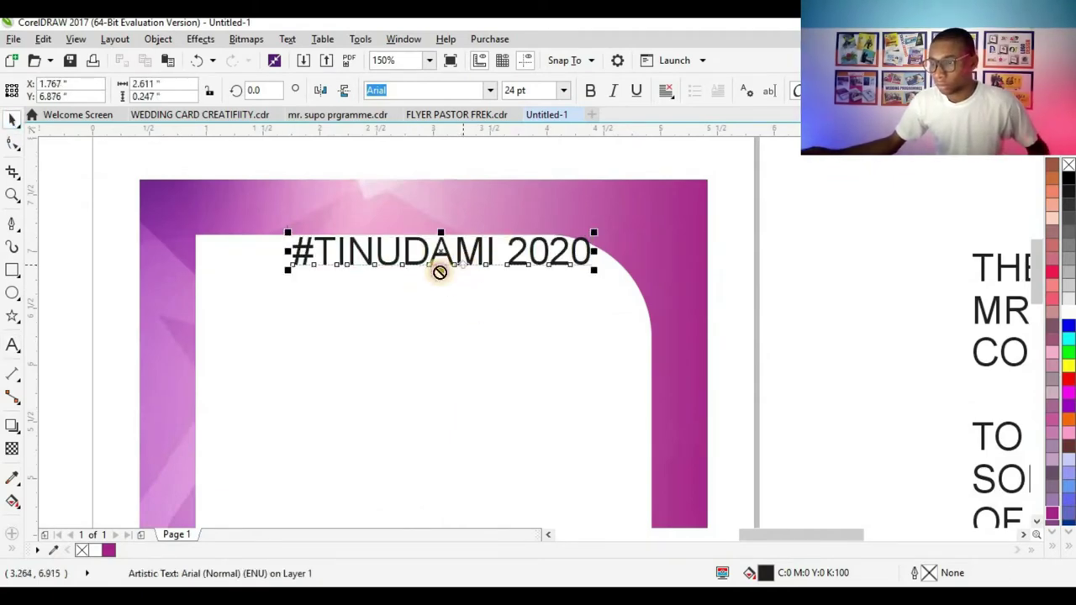
pyautogui.moveTo(440, 272); pyautogui.dragTo(429, 277)
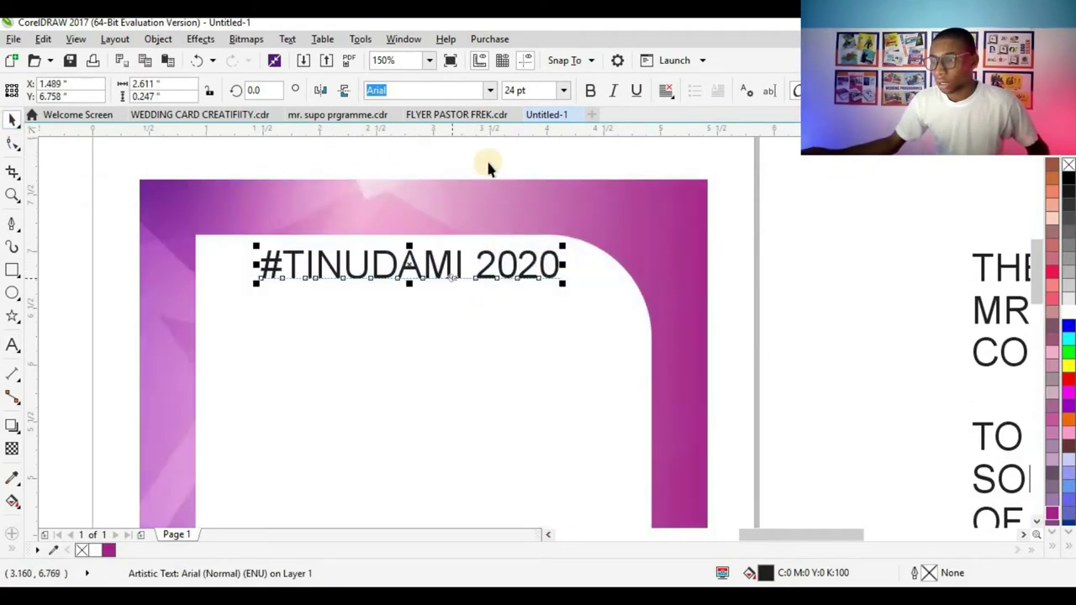
pyautogui.click(488, 95)
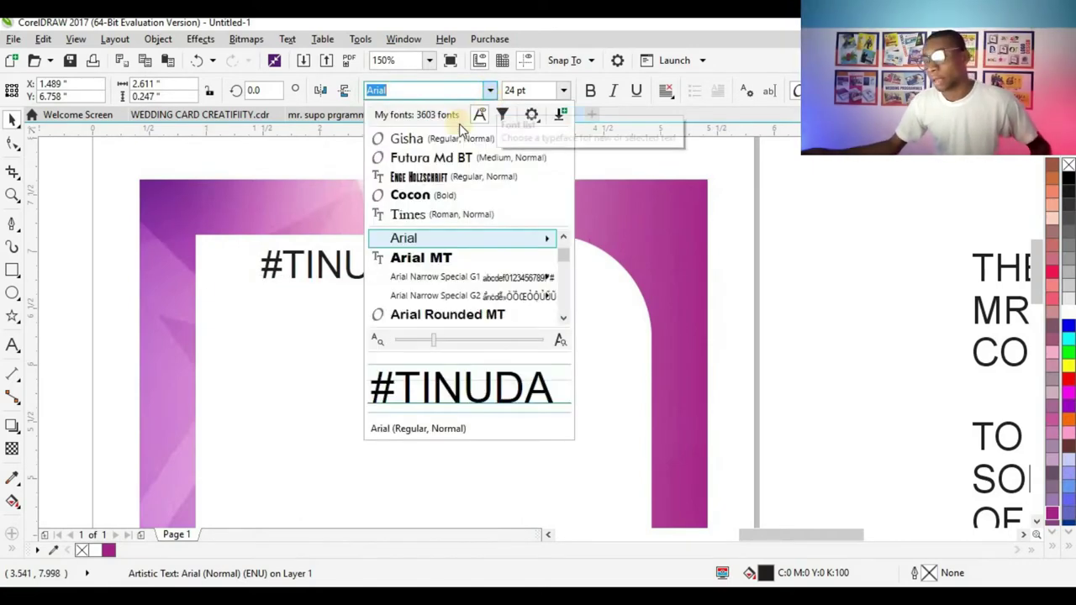
pyautogui.click(412, 85)
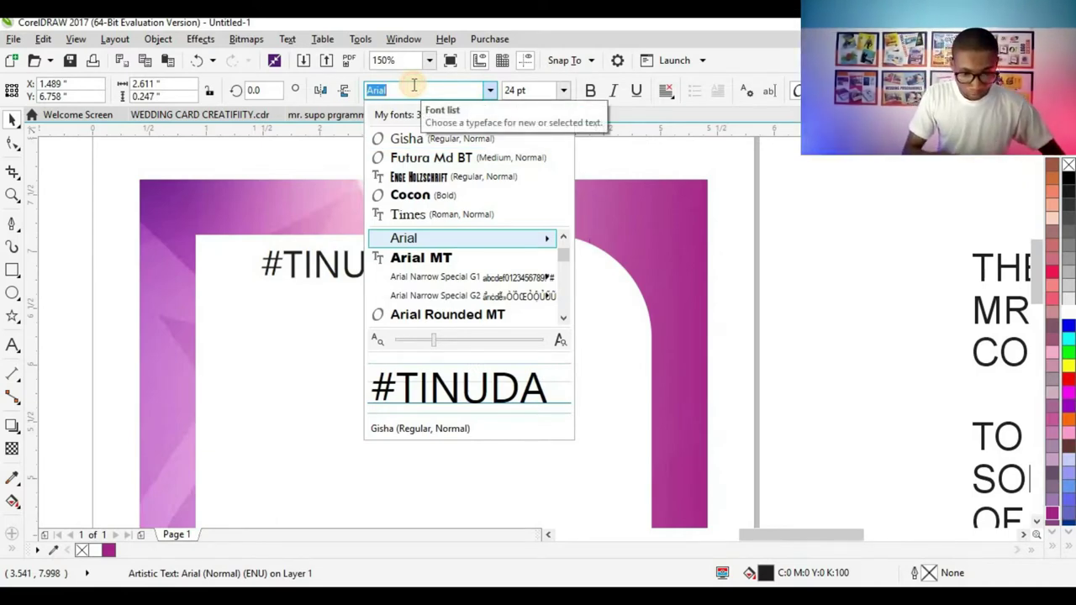
pyautogui.write('RES')
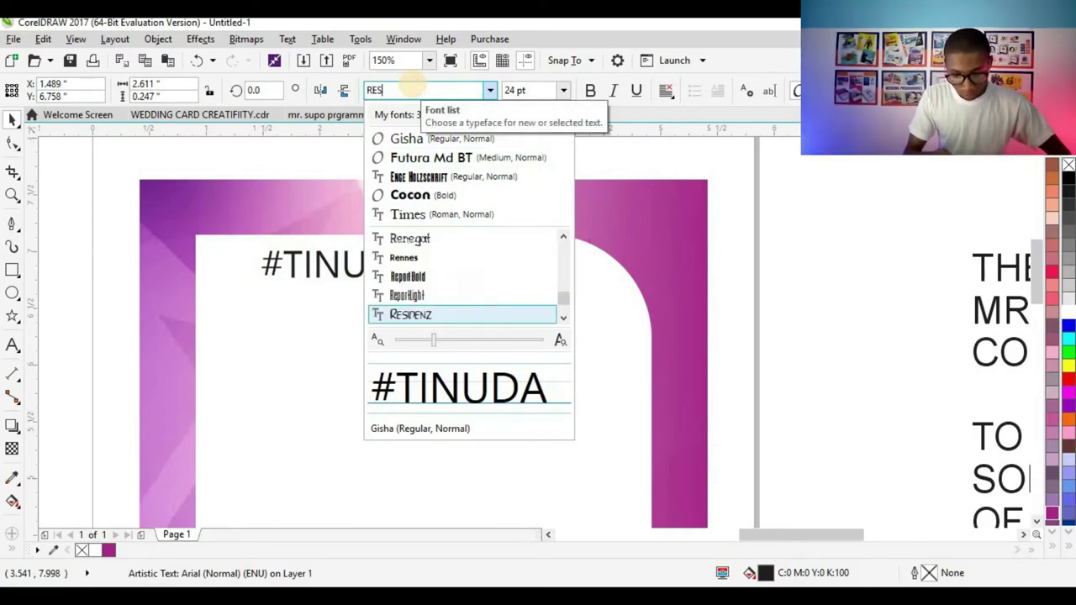
pyautogui.write('OT')
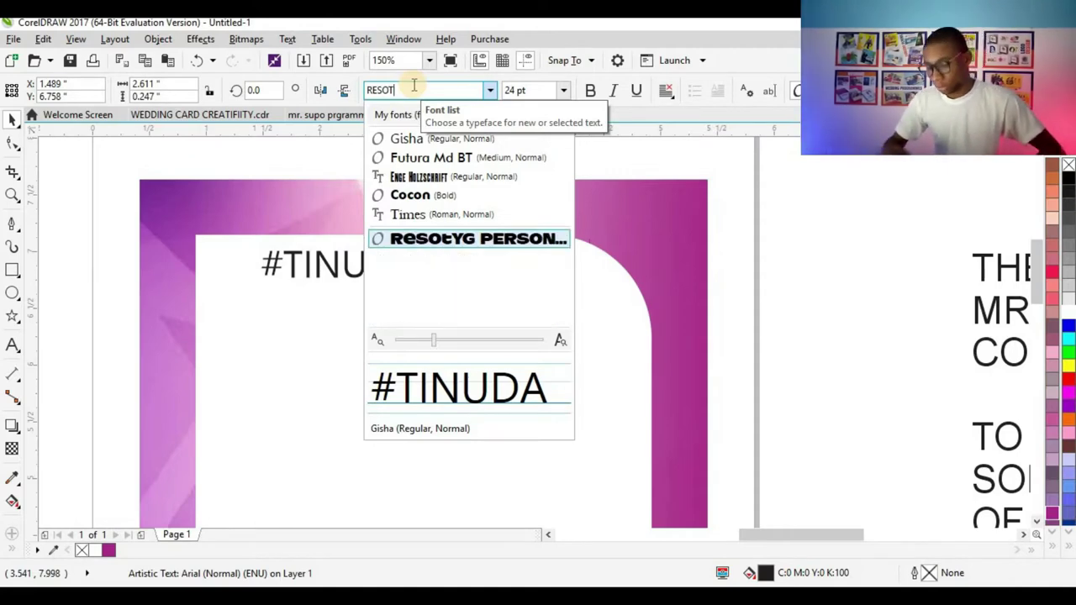
pyautogui.press('Return')
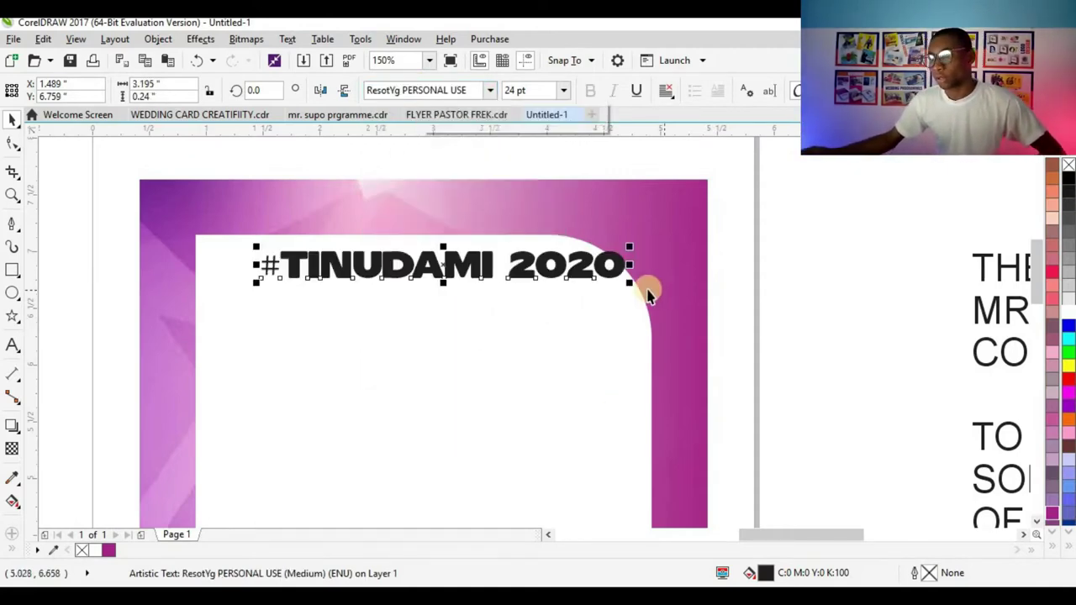
# Scale the heading to about 18 pt, colour it magenta and centre it over the white panel
pyautogui.moveTo(626, 282); pyautogui.dragTo(538, 281)
pyautogui.click(108, 550)
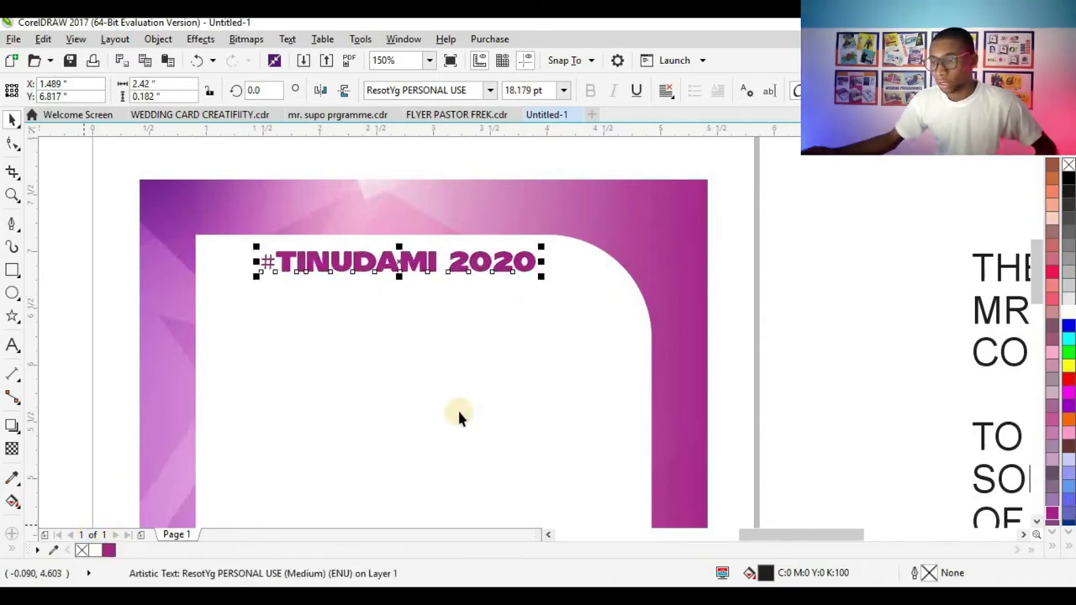
pyautogui.keyDown('shift'); pyautogui.click(469, 370); pyautogui.keyUp('shift')
pyautogui.press('c')
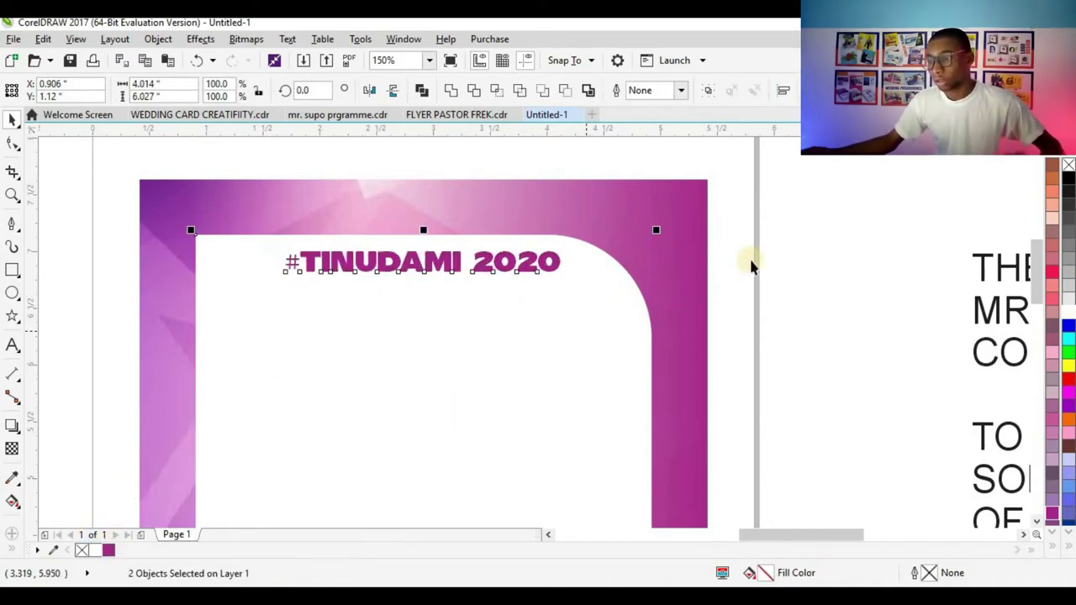
pyautogui.click(785, 225)
# Review the heading's placement at the top of the card
pyautogui.scroll(-2, 420, 247)
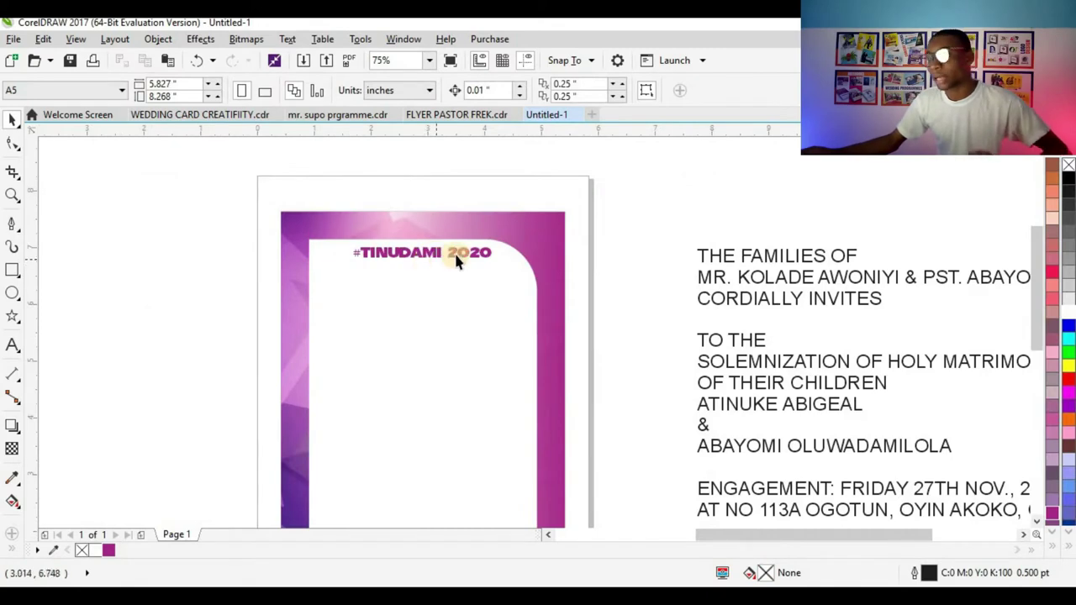
pyautogui.scroll(2, 458, 259)
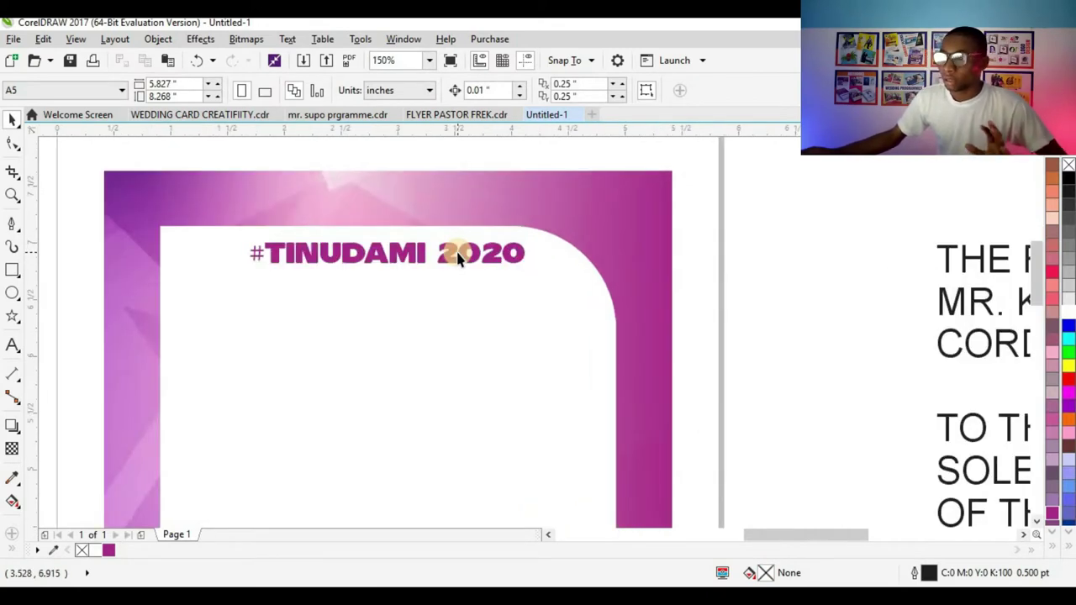
pyautogui.scroll(-2, 446, 250)
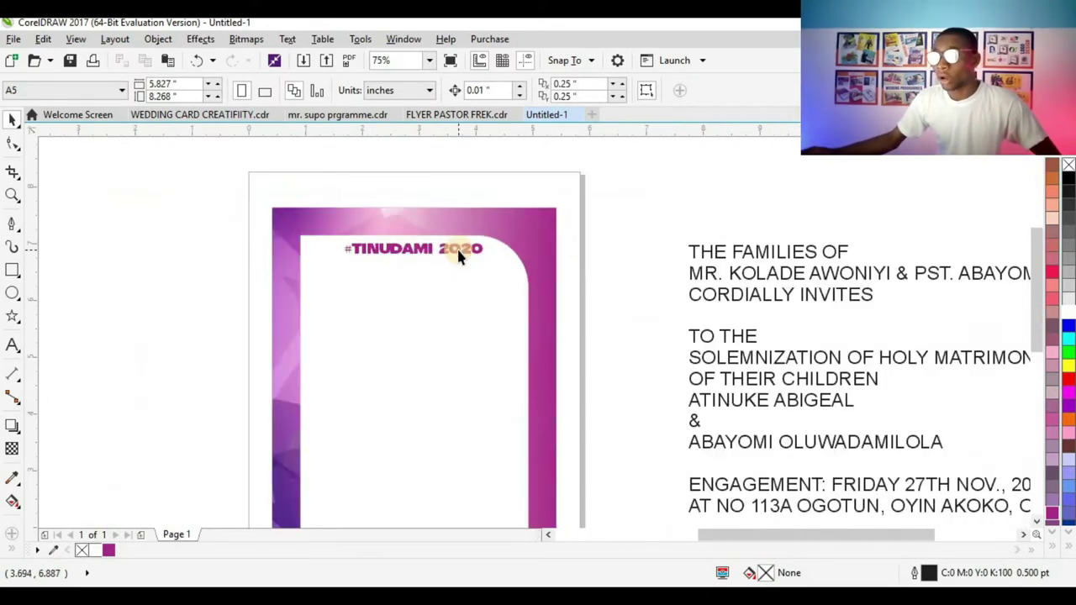
pyautogui.scroll(2, 454, 246)
pyautogui.scroll(-3, 403, 211)
pyautogui.scroll(1, 409, 211)
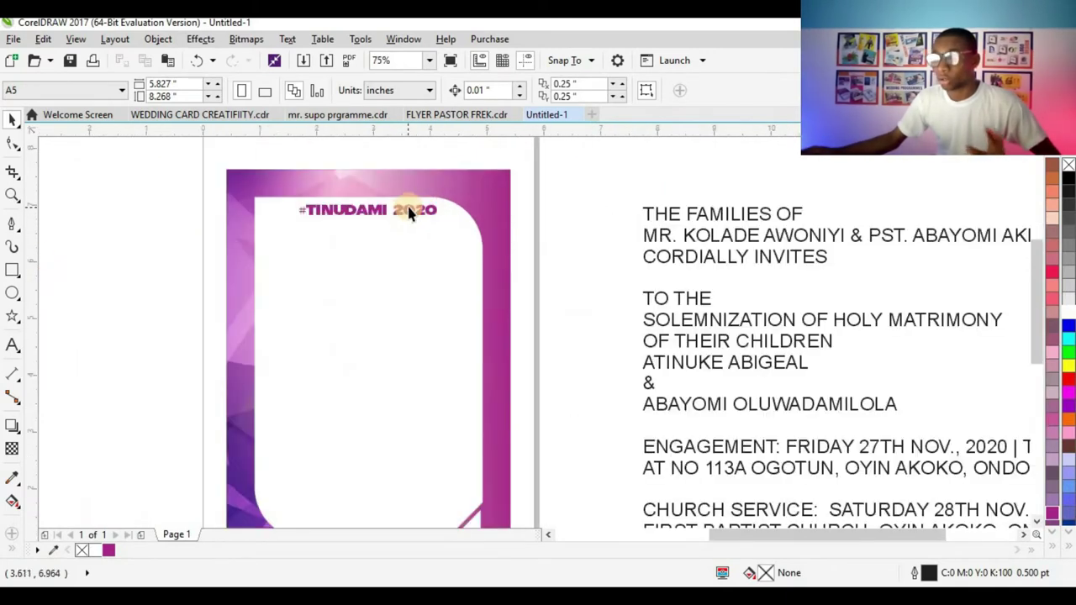
pyautogui.scroll(2, 414, 211)
pyautogui.click(409, 216)
pyautogui.scroll(-2, 404, 216)
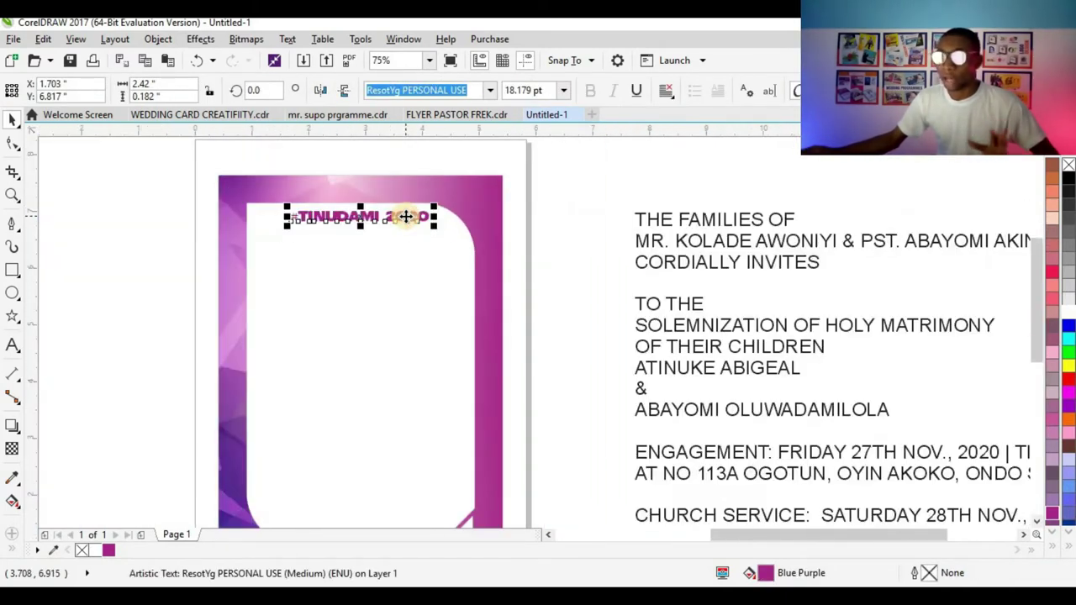
pyautogui.press('Escape')
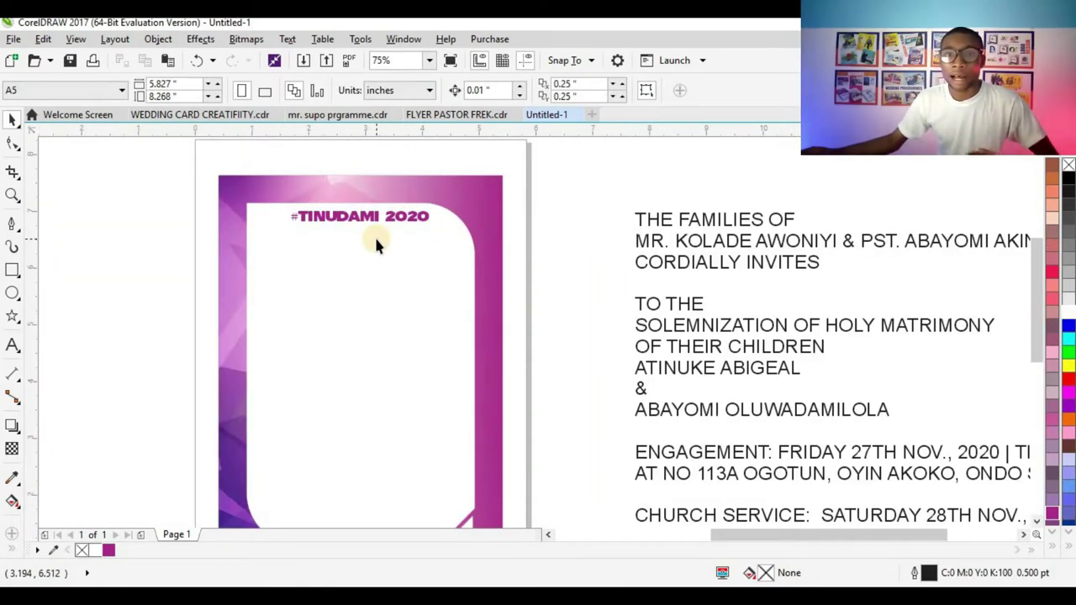
# Cut the 'THE FAMILIES OF' line from the invitation block and paste it as separate text
pyautogui.doubleClick(649, 227)
pyautogui.scroll(2, 555, 221)
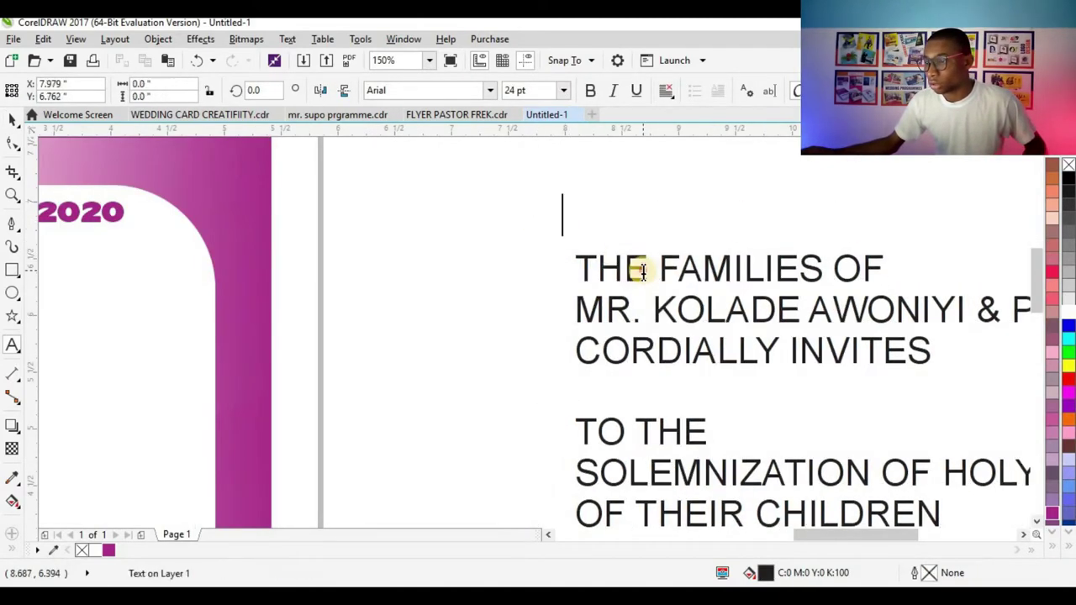
pyautogui.moveTo(574, 267); pyautogui.dragTo(905, 263)
pyautogui.scroll(-6, 725, 271)
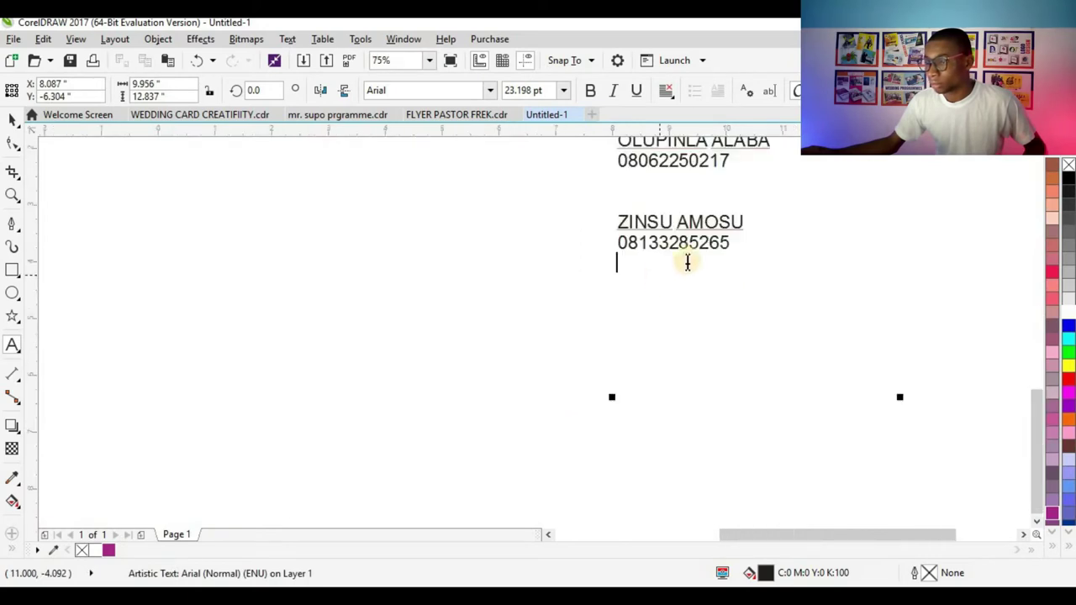
pyautogui.click(650, 270)
pyautogui.scroll(2, 605, 257)
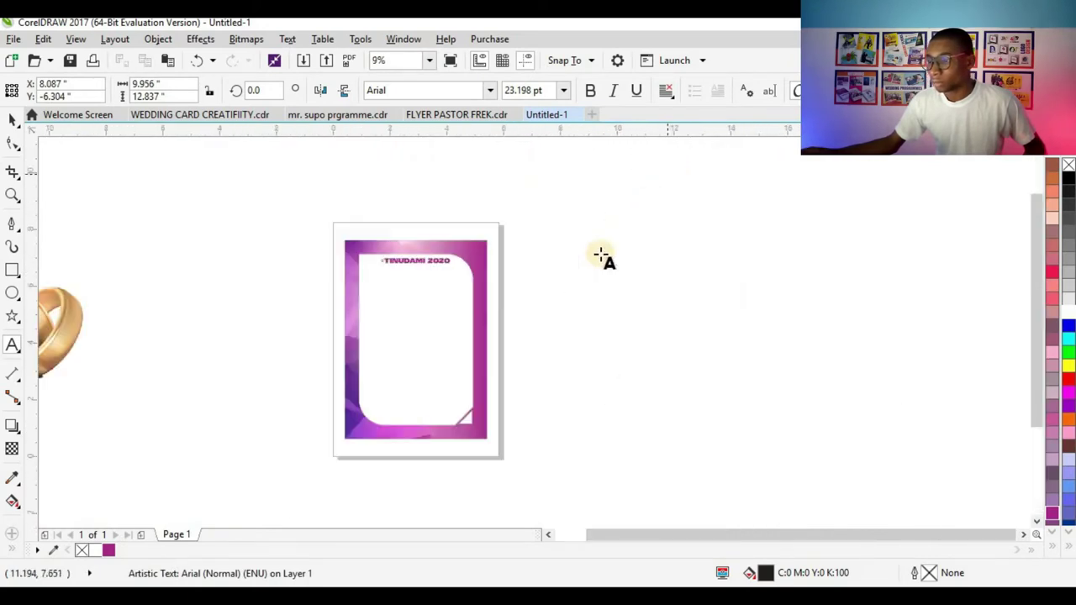
pyautogui.click(588, 258)
pyautogui.scroll(4, 790, 330)
pyautogui.tripleClick(523, 328)
pyautogui.hotkey('ctrl', 'c')
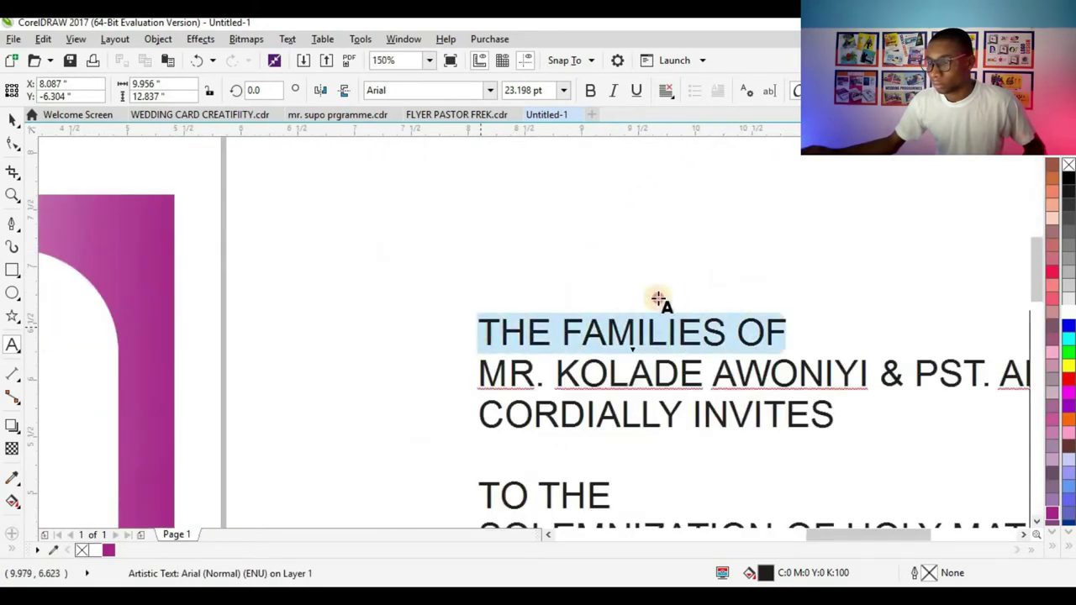
pyautogui.press('Delete')
pyautogui.scroll(-3, 305, 339)
pyautogui.scroll(4, 221, 310)
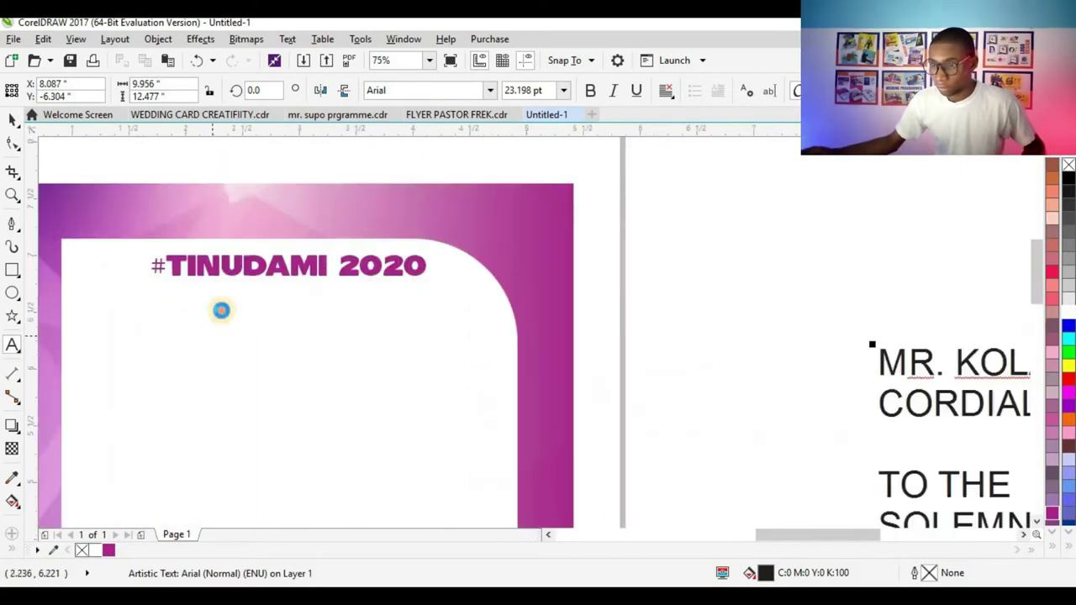
pyautogui.hotkey('ctrl', 'v')
# Change the line to Title Case, giving 'The Families Of'
pyautogui.click(11, 118)
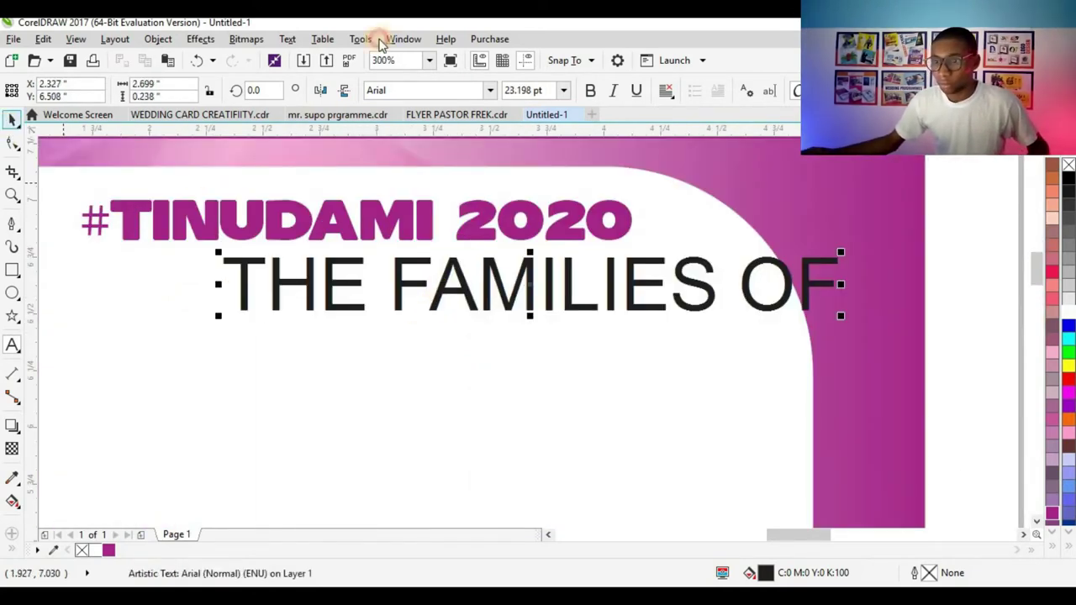
pyautogui.click(288, 39)
pyautogui.click(328, 421)
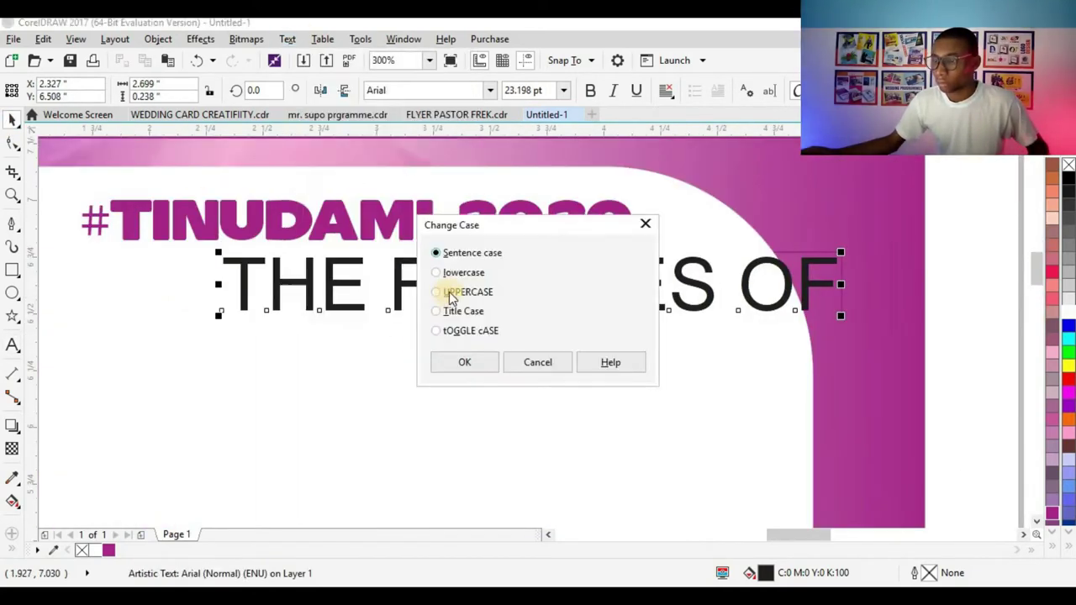
pyautogui.click(439, 291)
pyautogui.click(463, 359)
# Set 'The Families Of' in Vegan Style Personal Use at 12 pt, just under '#TINUDAMI 2020'
pyautogui.scroll(-2, 516, 276)
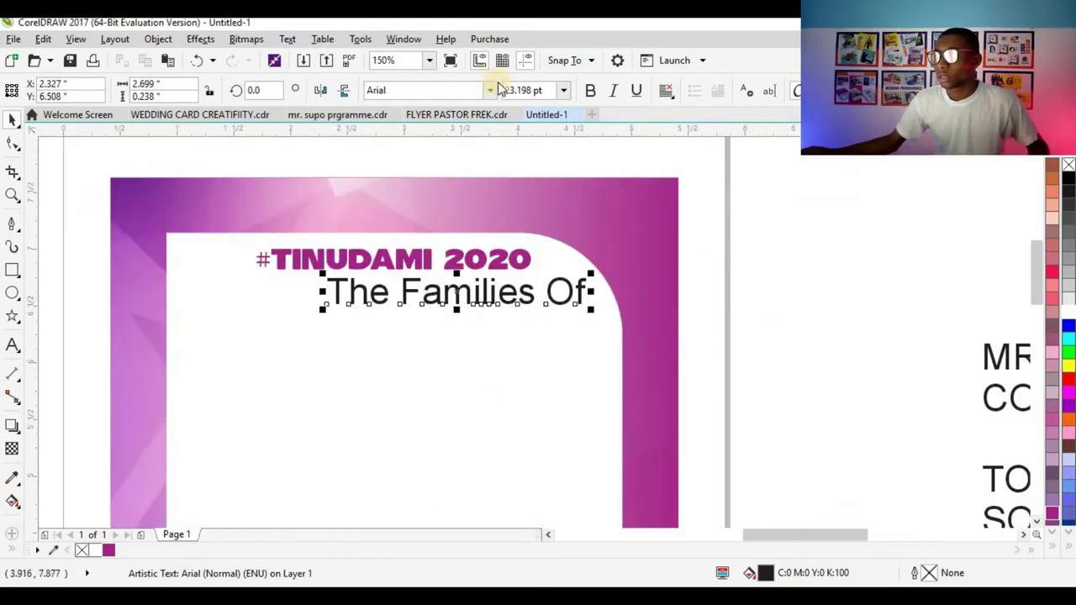
pyautogui.click(490, 90)
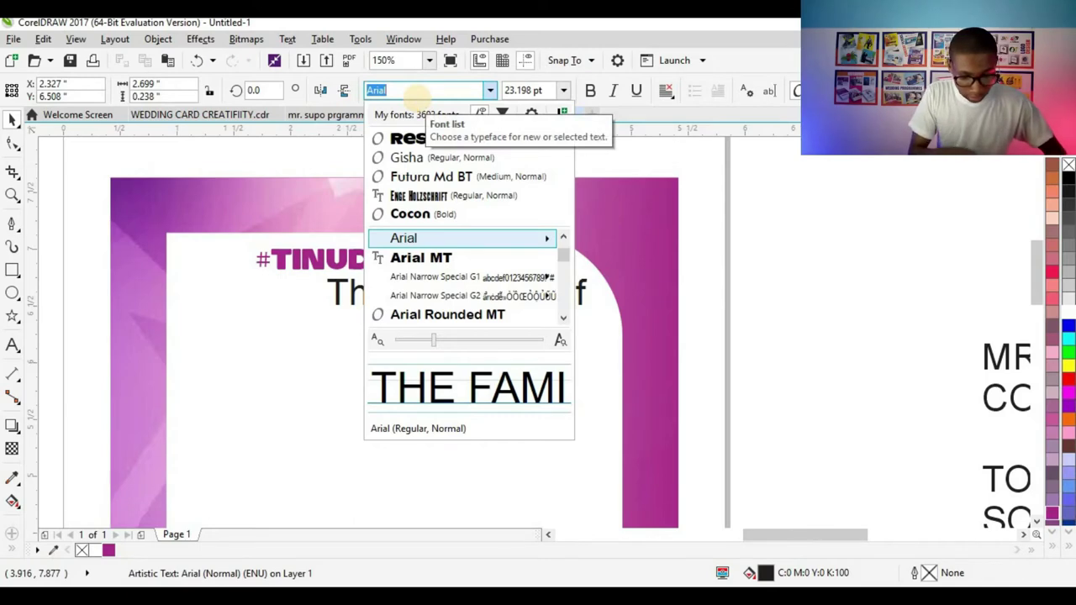
pyautogui.write('VEGAN S')
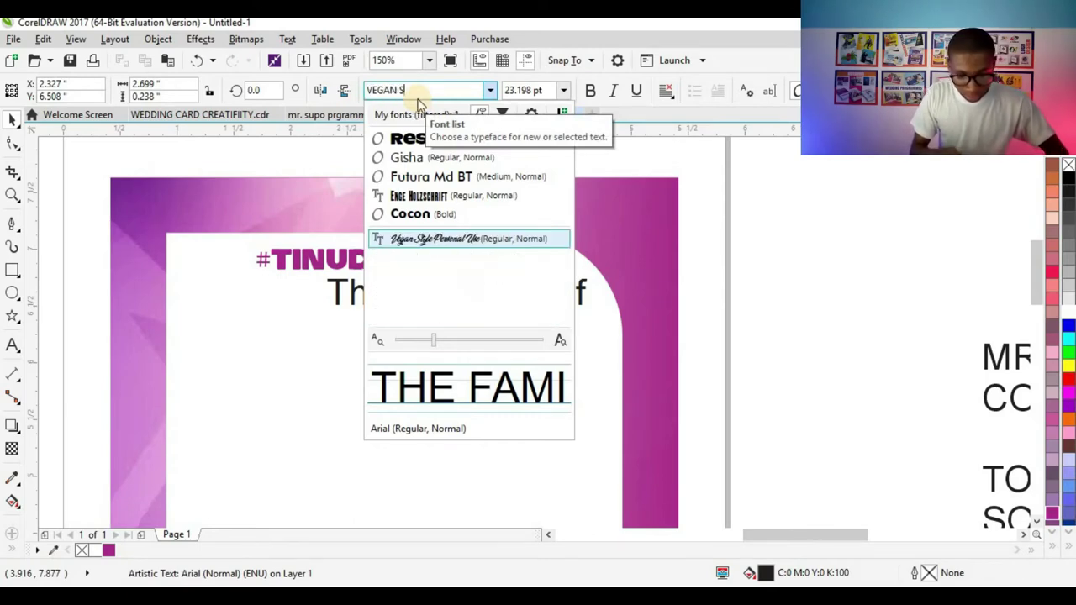
pyautogui.write('TYL')
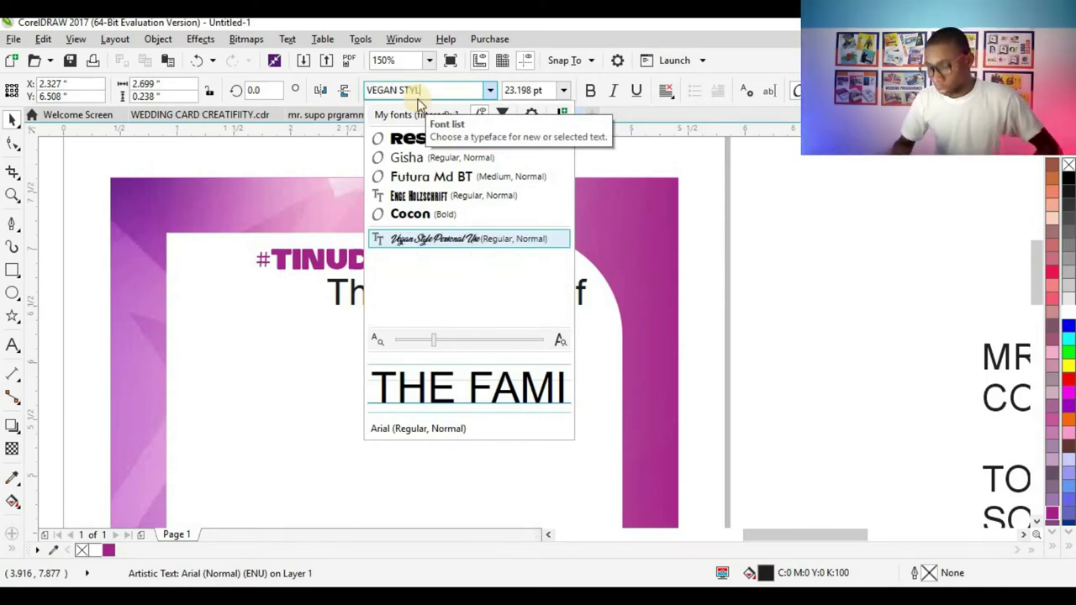
pyautogui.press('Return')
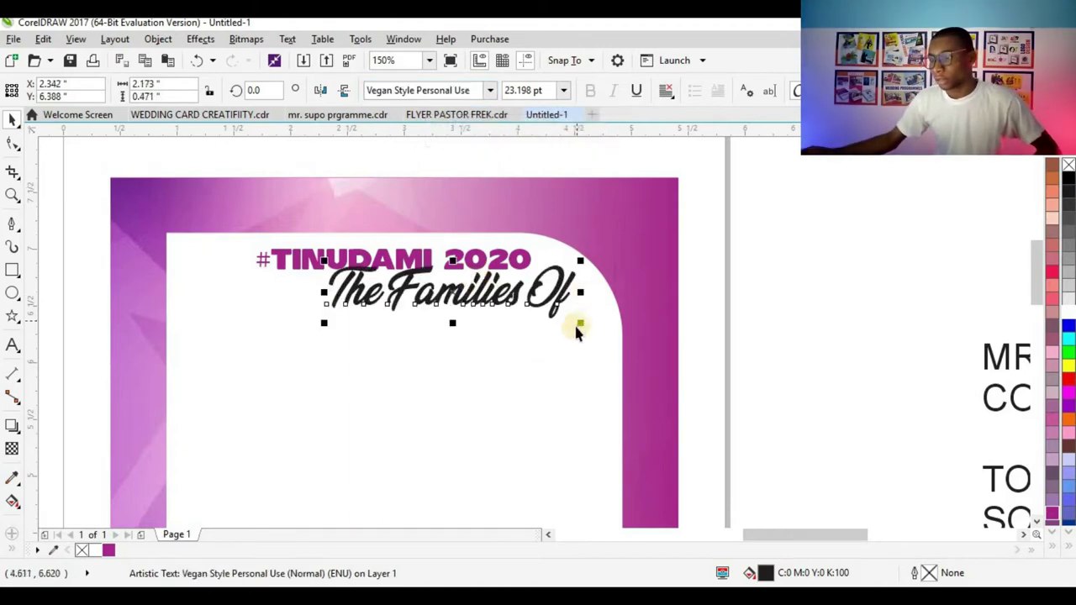
pyautogui.moveTo(521, 321); pyautogui.dragTo(504, 304)
pyautogui.moveTo(420, 303); pyautogui.dragTo(382, 319)
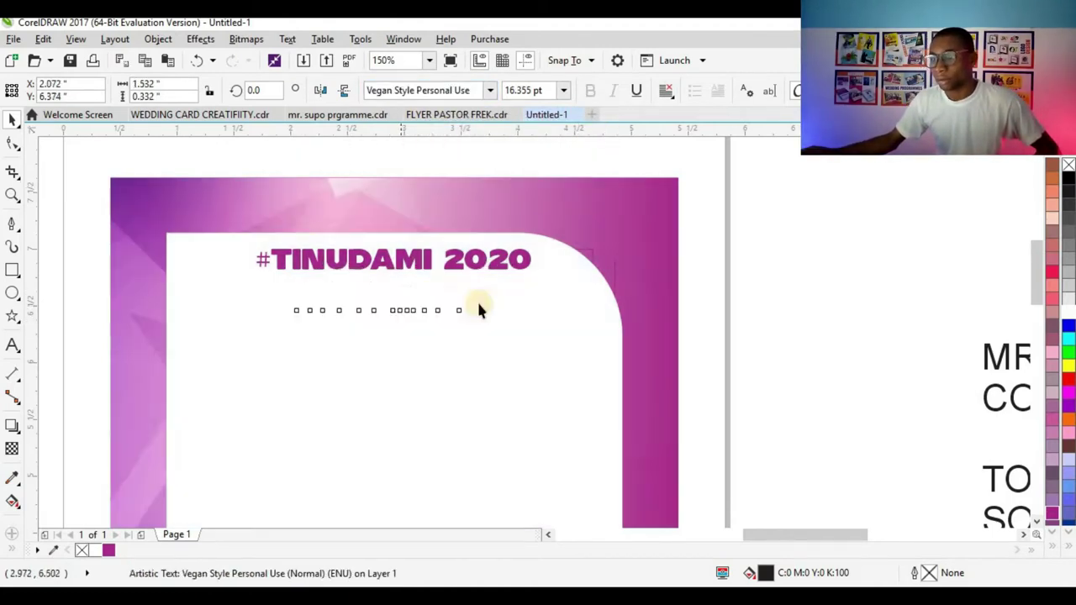
pyautogui.click(563, 90)
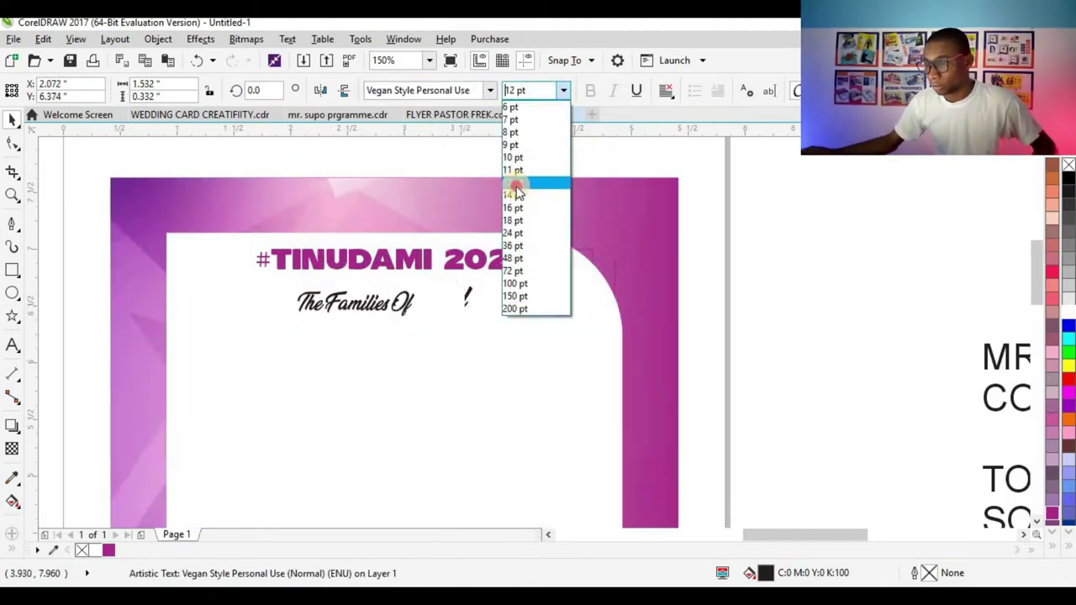
pyautogui.click(514, 180)
# Centre 'The Families Of' horizontally on the white panel
pyautogui.moveTo(380, 309); pyautogui.dragTo(410, 359)
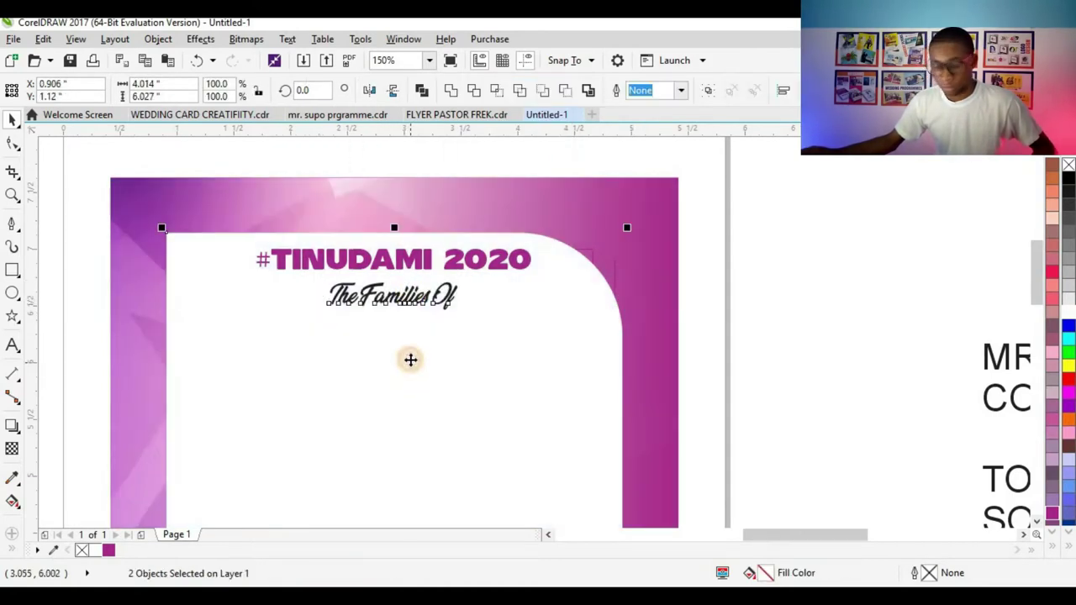
pyautogui.scroll(-3, 404, 288)
pyautogui.press('Escape')
pyautogui.scroll(3, 403, 286)
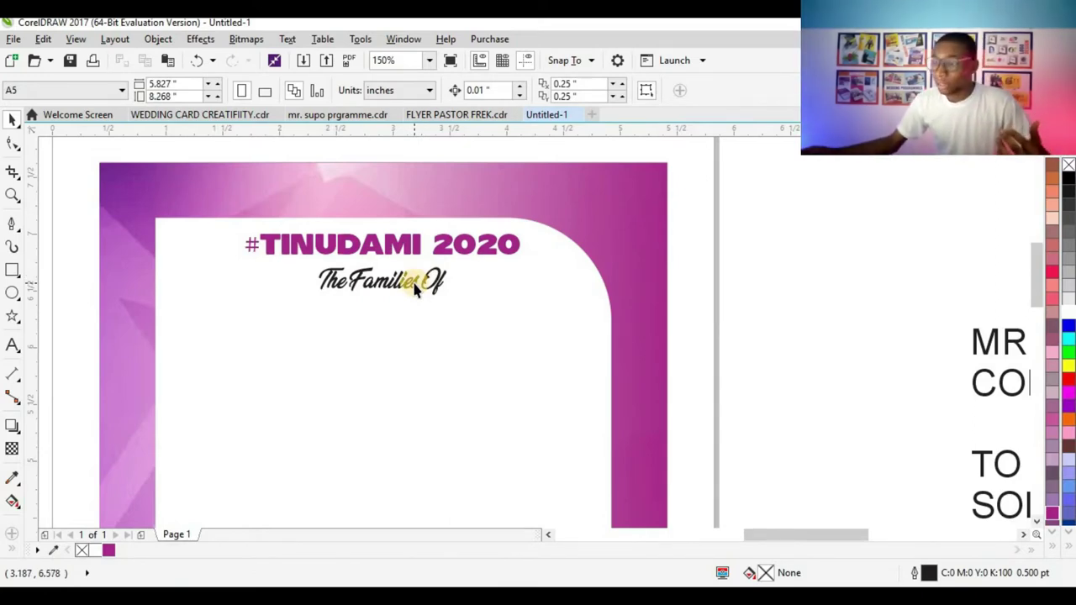
pyautogui.click(414, 285)
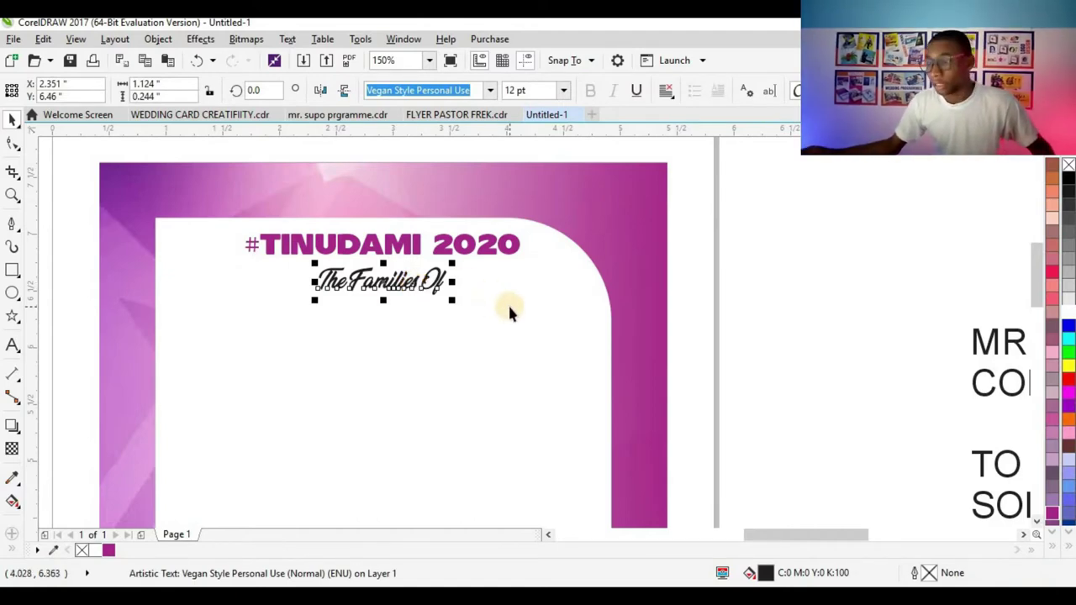
pyautogui.keyDown('shift'); pyautogui.click(552, 279); pyautogui.keyUp('shift')
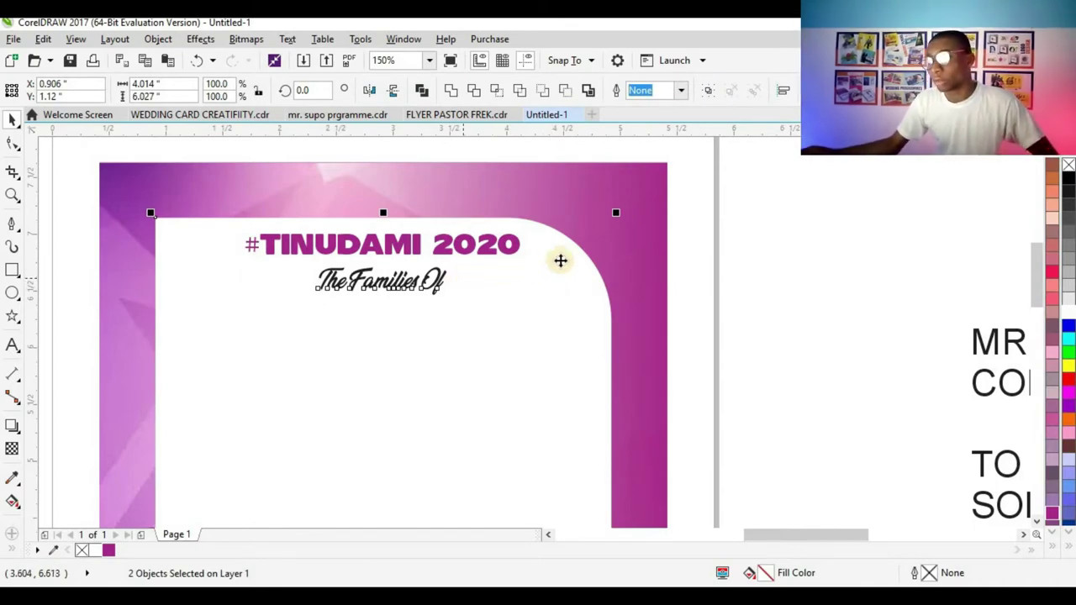
pyautogui.scroll(-2, 523, 250)
pyautogui.press('Escape')
pyautogui.scroll(2, 524, 250)
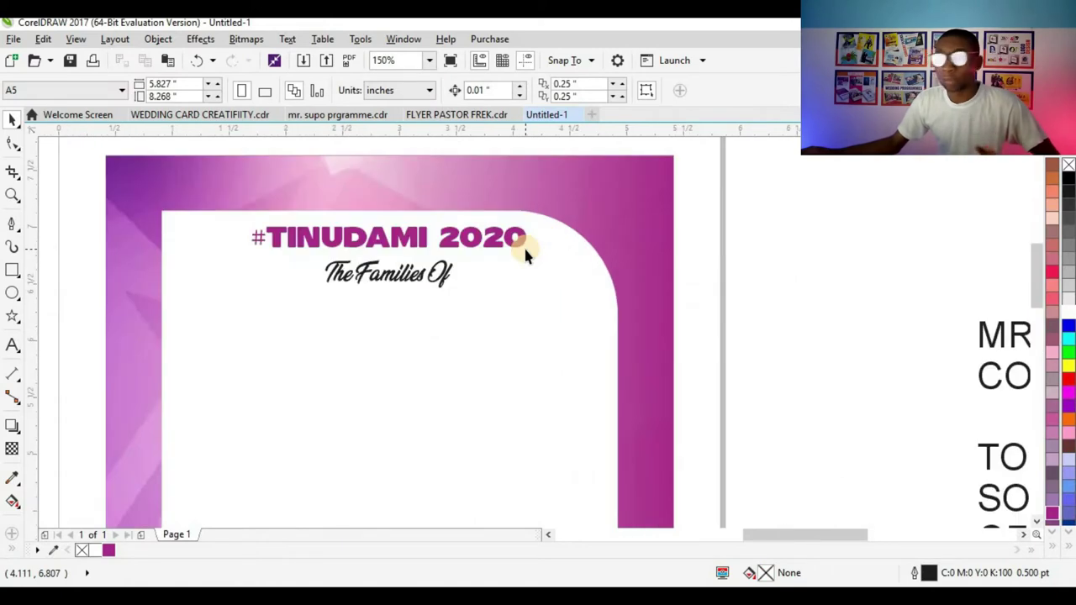
pyautogui.click(407, 274)
pyautogui.scroll(-1, 737, 193)
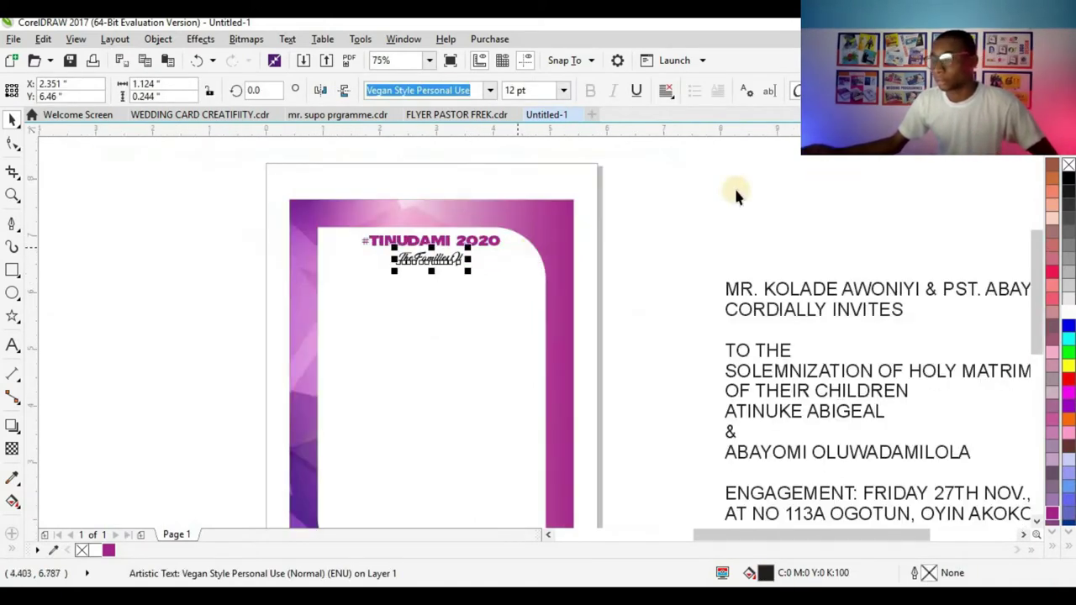
# Cut the hosts' names line from the invitation text block and paste it onto the card
pyautogui.scroll(-1, 672, 235)
pyautogui.scroll(1, 756, 259)
pyautogui.doubleClick(754, 257)
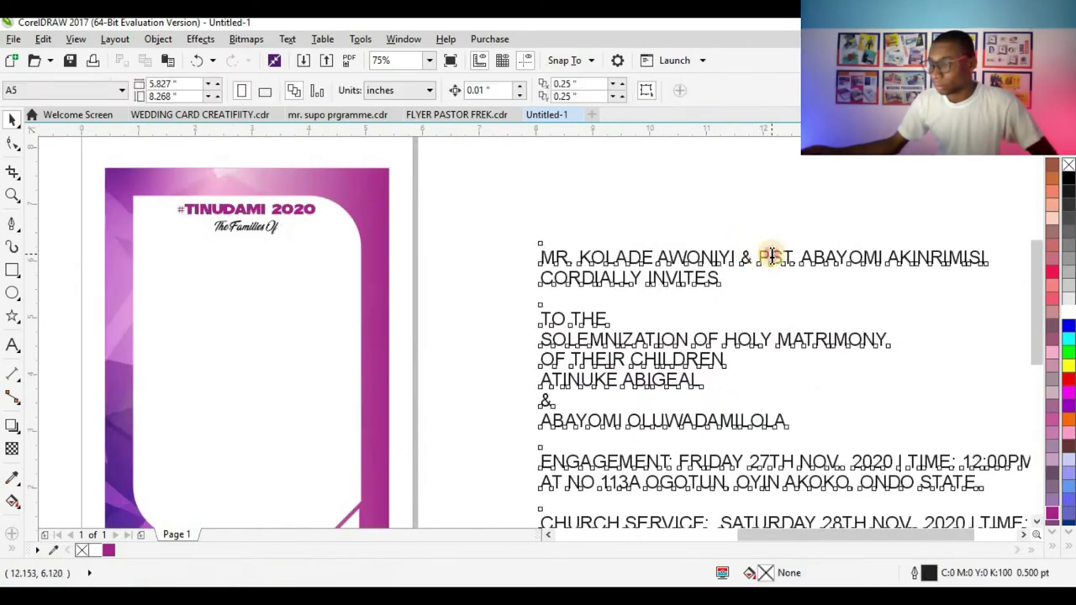
pyautogui.moveTo(986, 257); pyautogui.dragTo(449, 258)
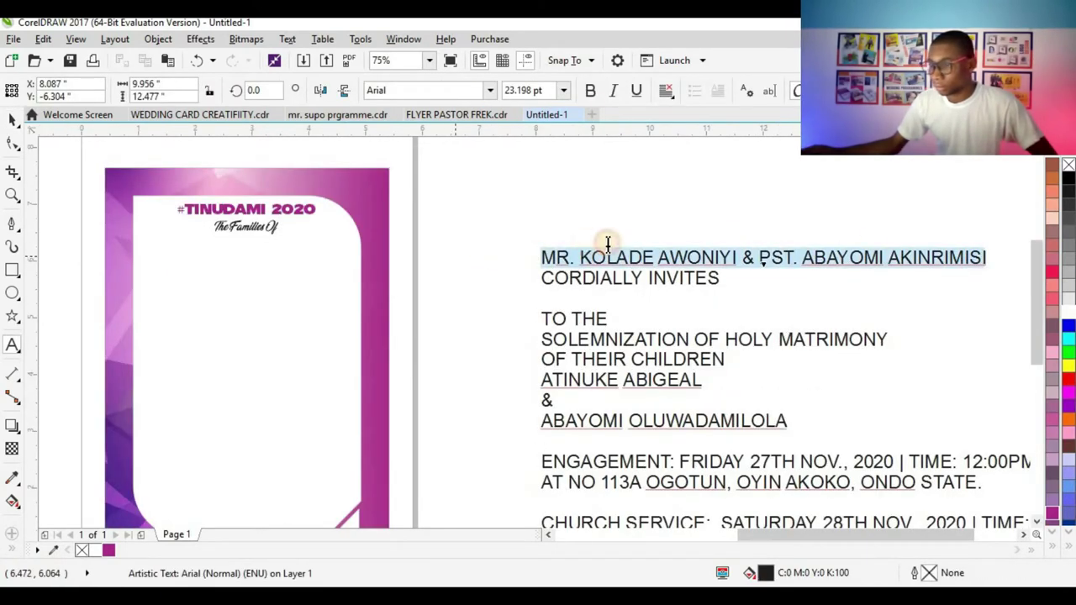
pyautogui.press('Delete')
pyautogui.scroll(1, 264, 260)
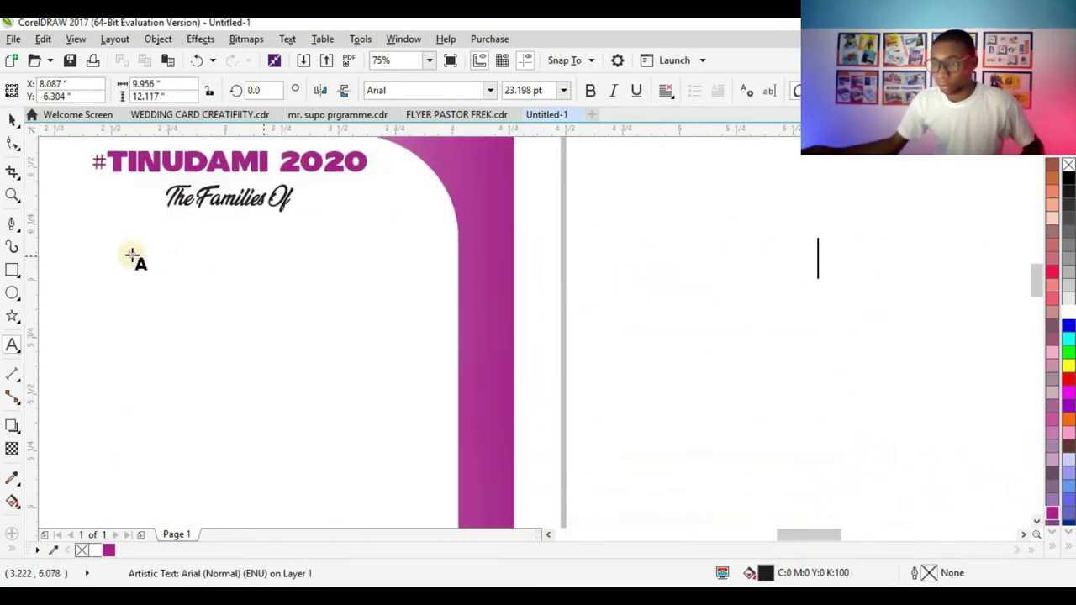
pyautogui.click(137, 257)
pyautogui.scroll(1, 137, 257)
# Set the names line in bold Gisha at 12 pt
pyautogui.scroll(-2, 325, 271)
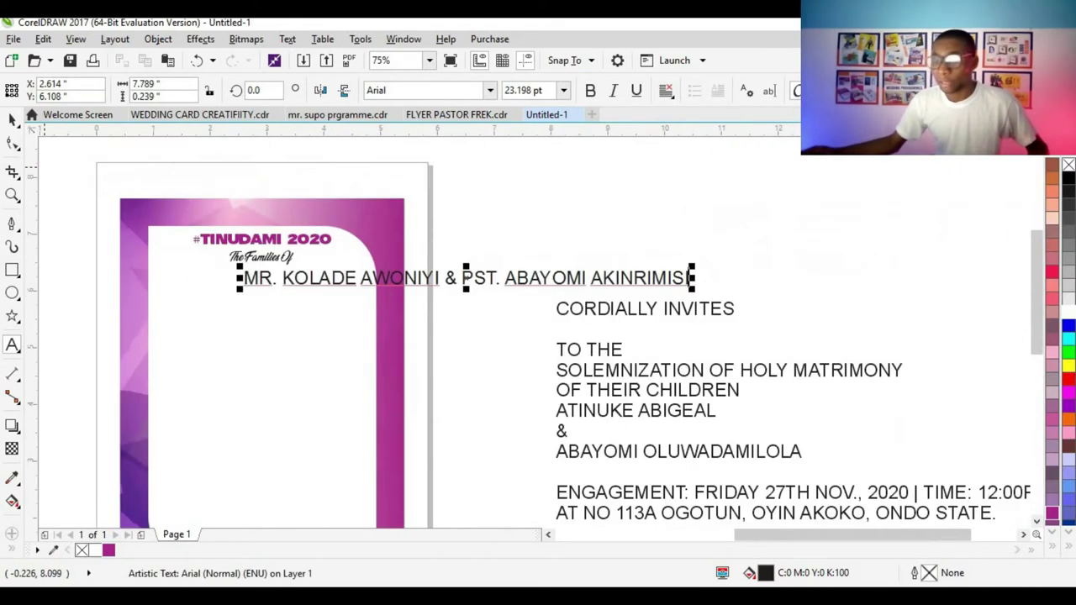
pyautogui.scroll(1, 229, 250)
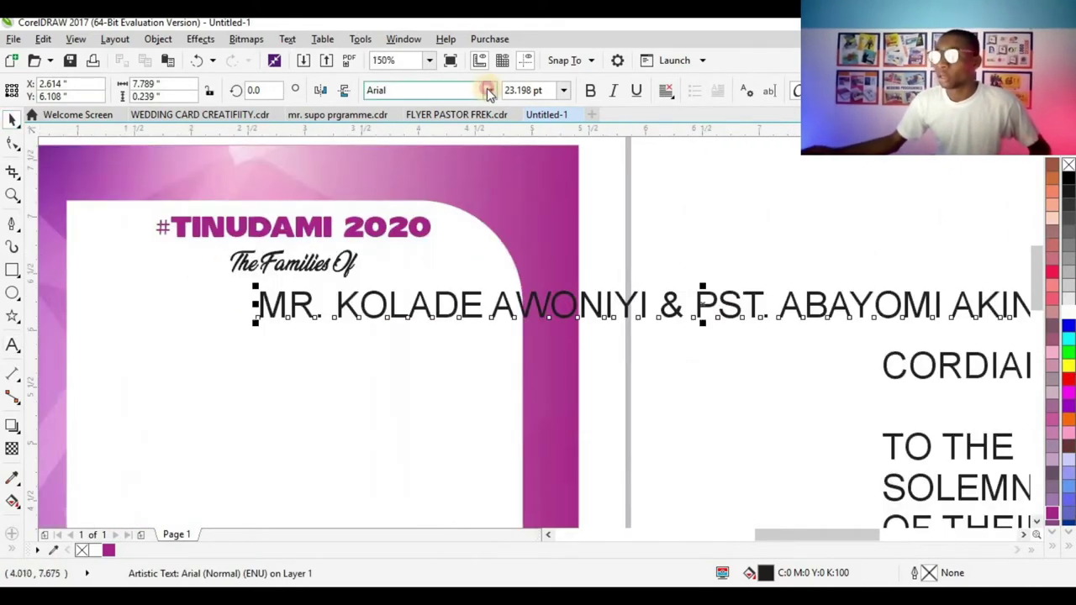
pyautogui.click(488, 91)
pyautogui.click(391, 173)
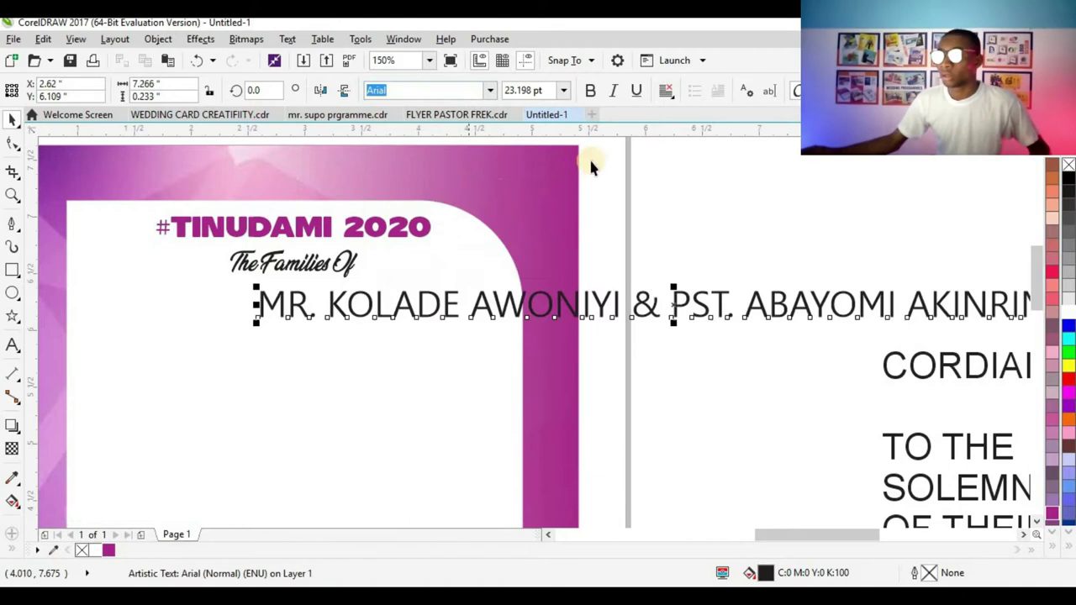
pyautogui.click(563, 90)
pyautogui.click(533, 180)
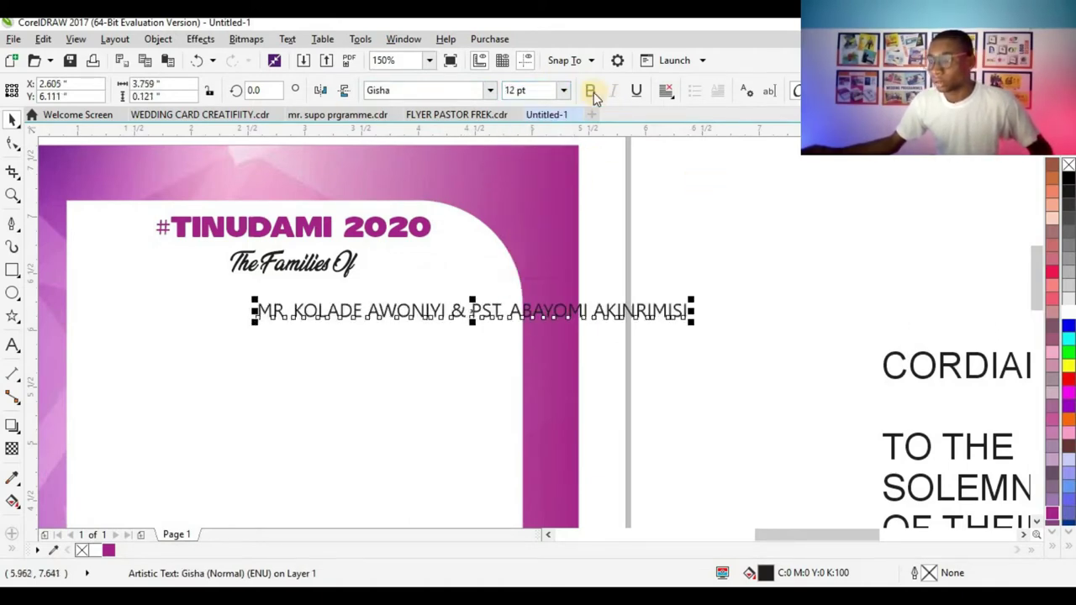
pyautogui.click(590, 90)
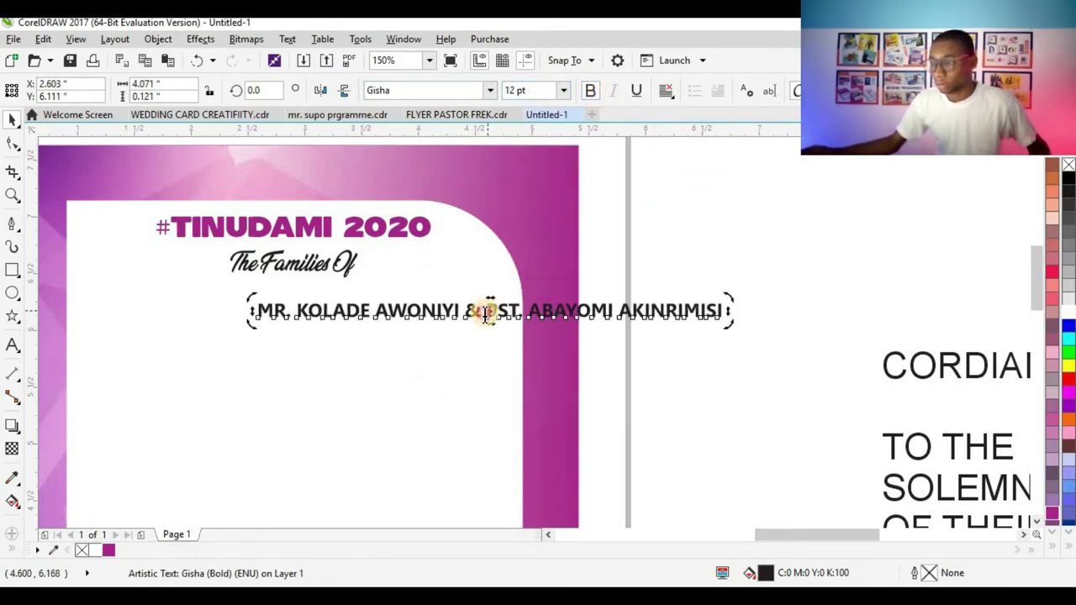
# Colour the ampersand between the two names red
pyautogui.doubleClick(486, 313)
pyautogui.scroll(4, 470, 312)
pyautogui.doubleClick(414, 301)
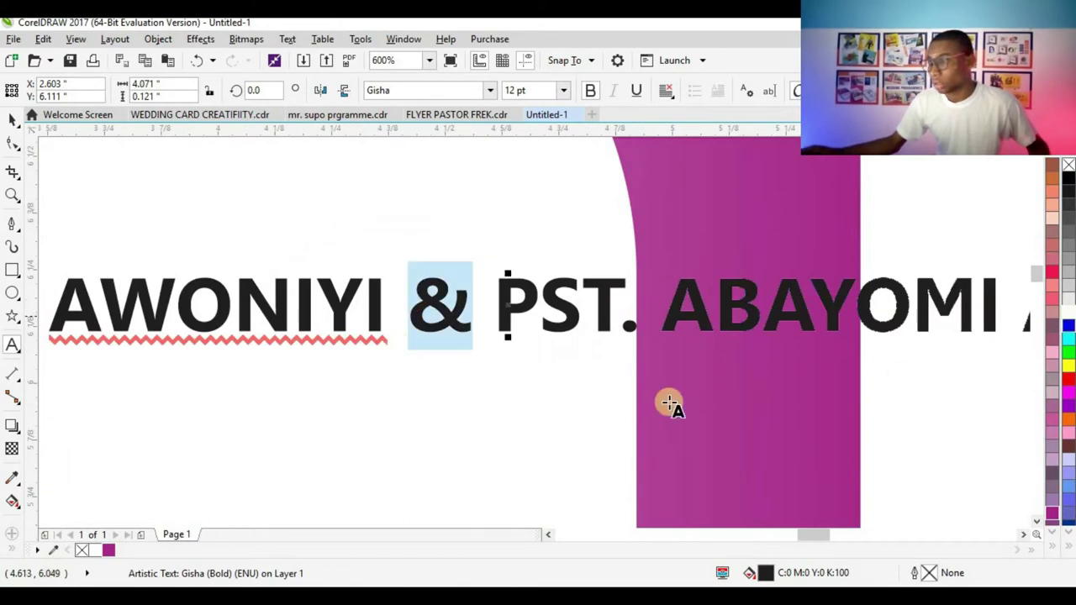
pyautogui.click(1053, 550)
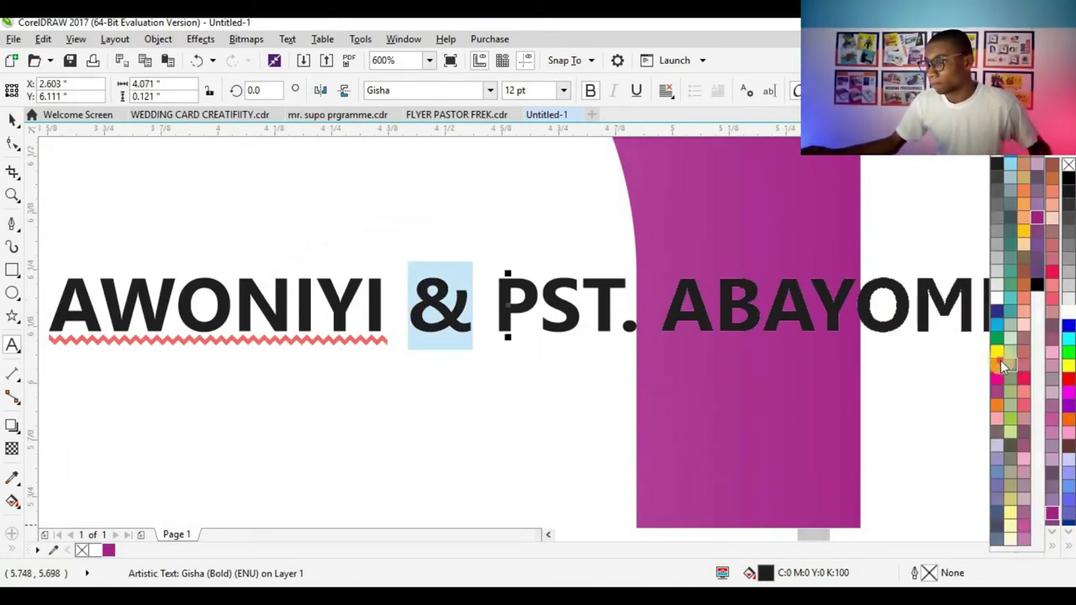
pyautogui.click(1004, 366)
pyautogui.click(12, 122)
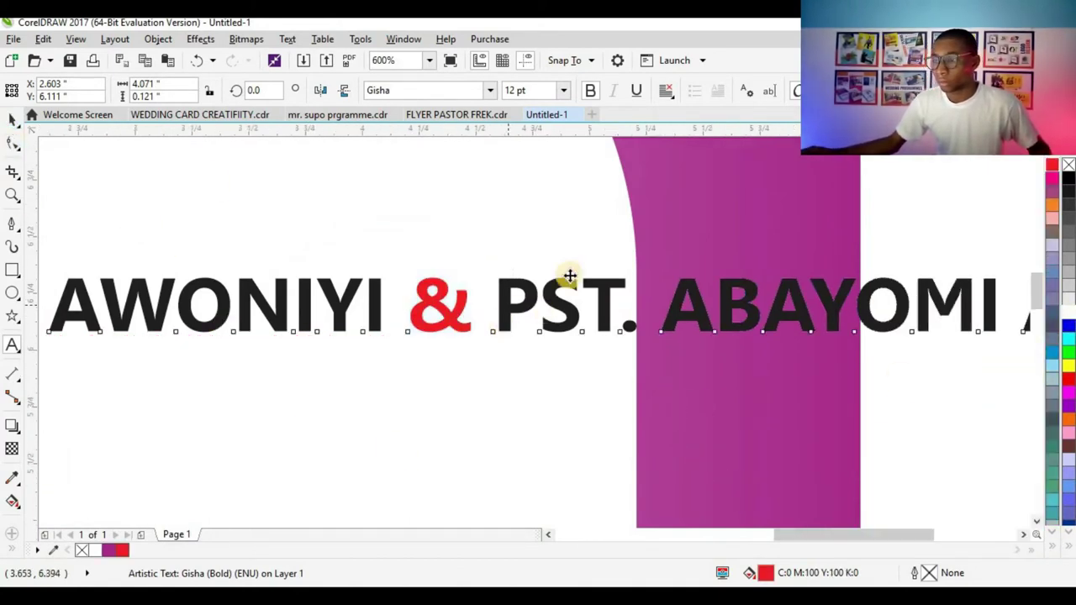
# Reduce the names line to 10 pt and centre it on the white panel
pyautogui.scroll(-4, 566, 279)
pyautogui.click(563, 90)
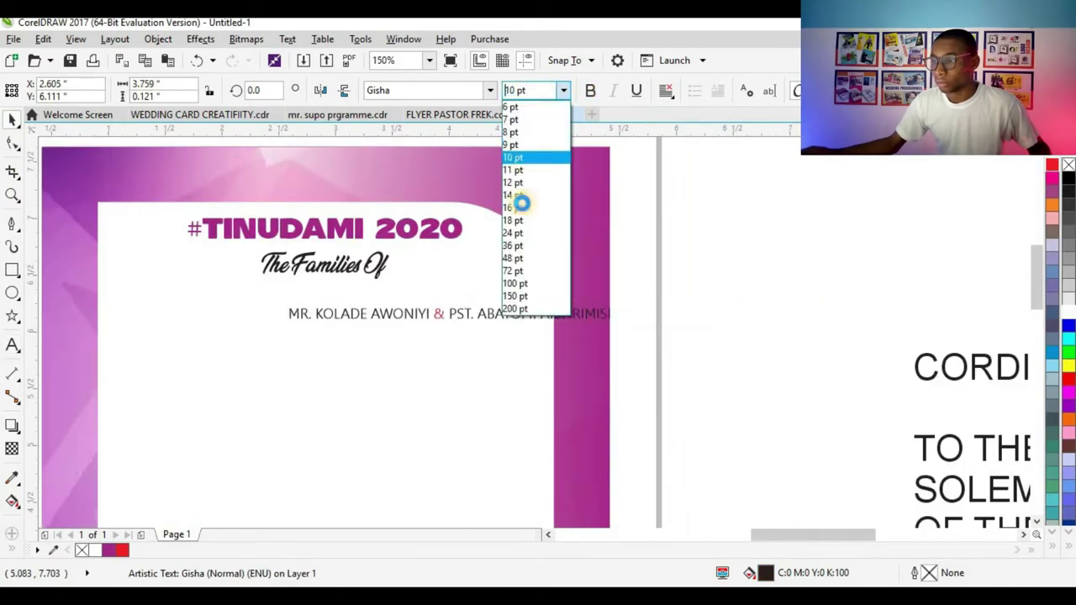
pyautogui.click(517, 132)
pyautogui.keyDown('shift'); pyautogui.click(486, 336); pyautogui.keyUp('shift')
pyautogui.press('c')
pyautogui.click(740, 268)
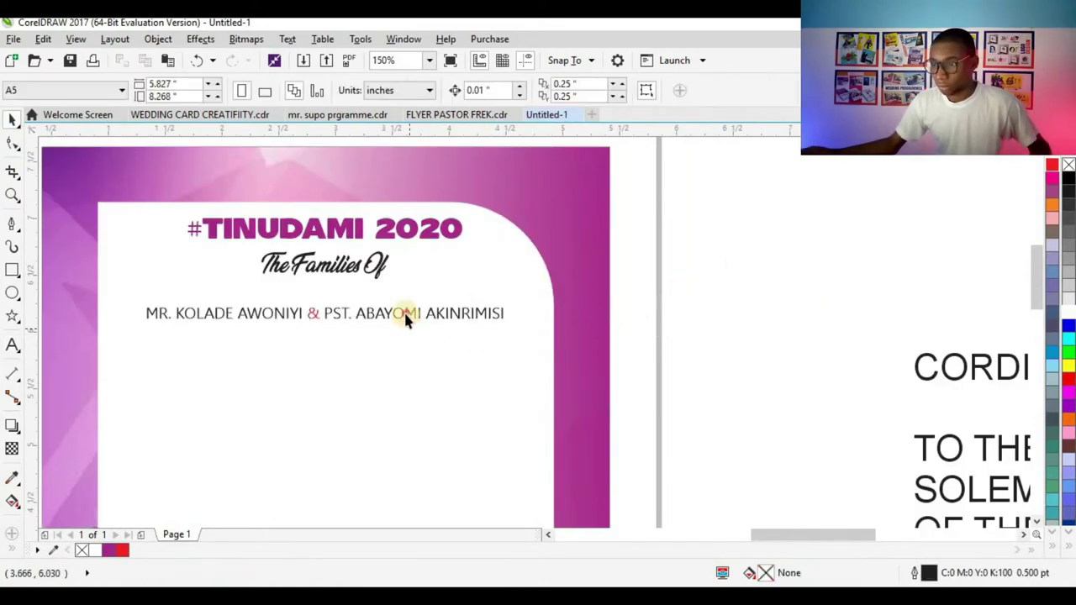
# Move the names under The Families Of, enlarge them to 11 pt and centre on the card
pyautogui.moveTo(403, 314); pyautogui.dragTo(415, 300)
pyautogui.moveTo(420, 297); pyautogui.dragTo(420, 298)
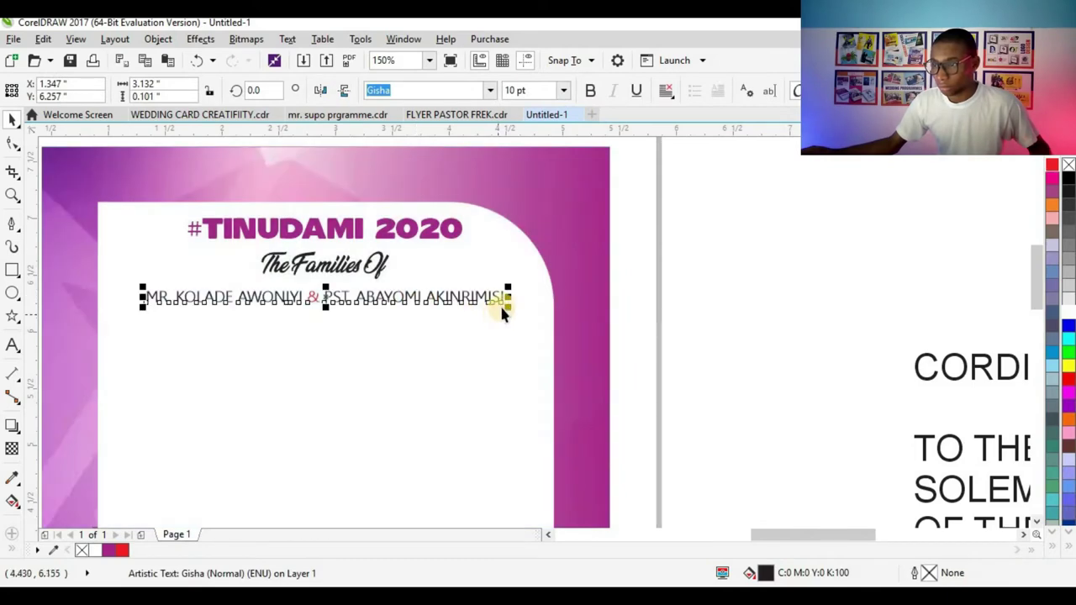
pyautogui.moveTo(509, 301); pyautogui.dragTo(524, 316)
pyautogui.click(563, 89)
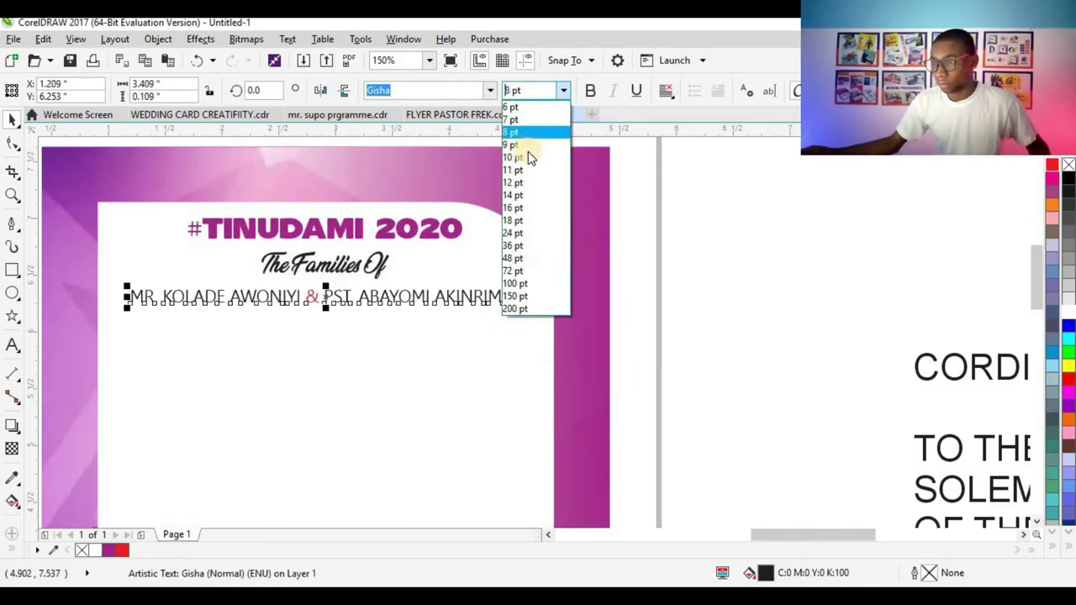
pyautogui.click(529, 168)
pyautogui.keyDown('shift'); pyautogui.click(476, 320); pyautogui.keyUp('shift')
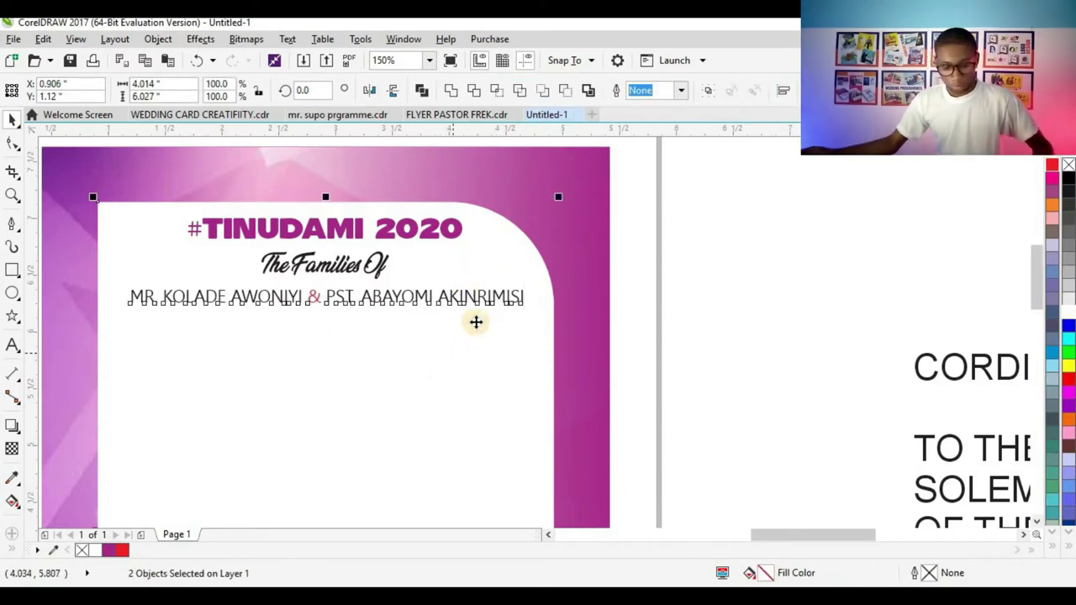
pyautogui.press('c')
pyautogui.press('F4')
pyautogui.press('Escape')
# Cut CORDIALLY INVITES from the text block and paste it under the names line
pyautogui.scroll(2, 519, 332)
pyautogui.scroll(3, 587, 331)
pyautogui.click(588, 321)
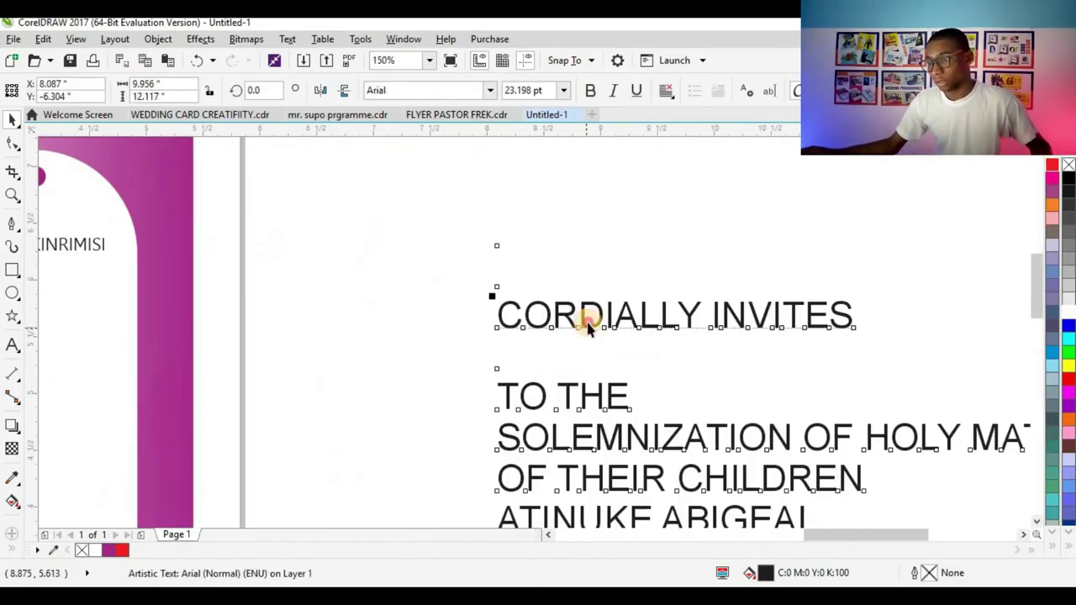
pyautogui.press('F8')
pyautogui.click(838, 314)
pyautogui.keyDown('shift'); pyautogui.click(499, 311); pyautogui.keyUp('shift')
pyautogui.hotkey('ctrl', 'c')
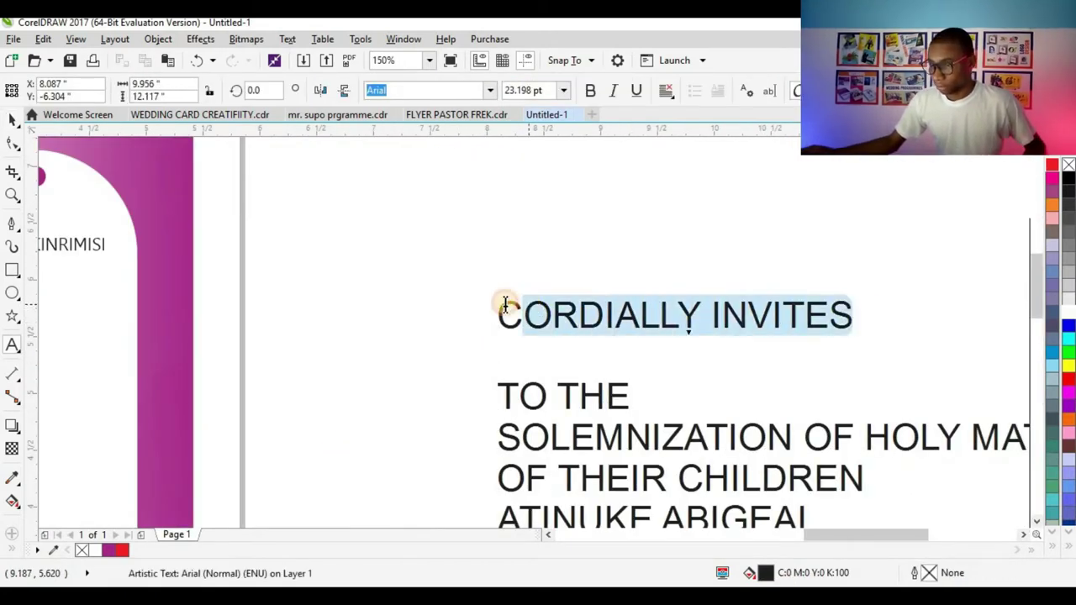
pyautogui.press('Delete')
pyautogui.scroll(-2, 547, 291)
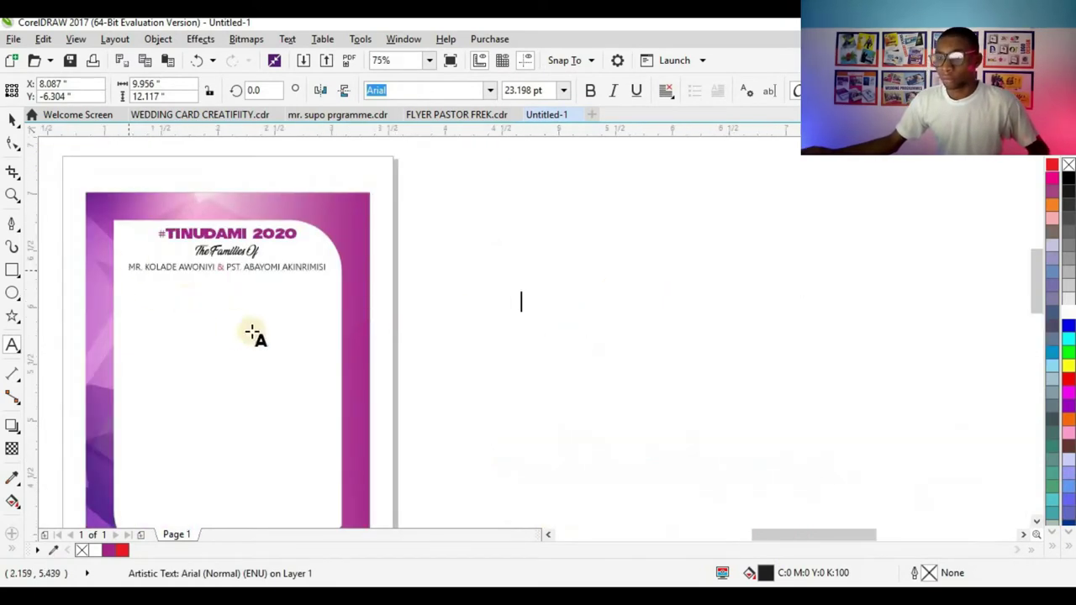
pyautogui.scroll(2, 252, 336)
pyautogui.click(252, 337)
pyautogui.hotkey('ctrl', 'v')
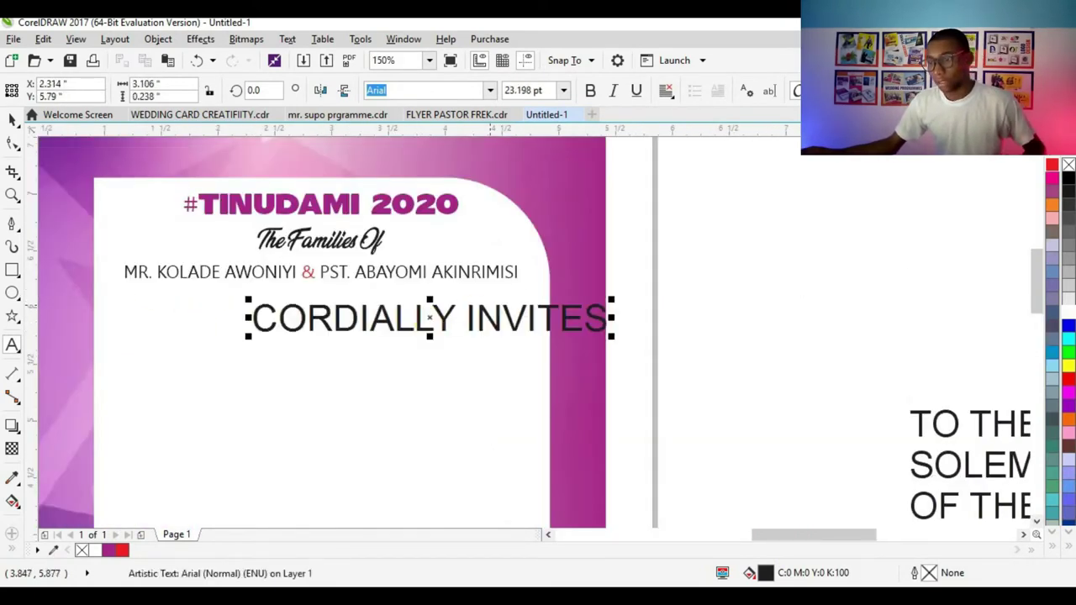
# Change CORDIALLY INVITES to Title Case and nudge it slightly up and left
pyautogui.click(288, 39)
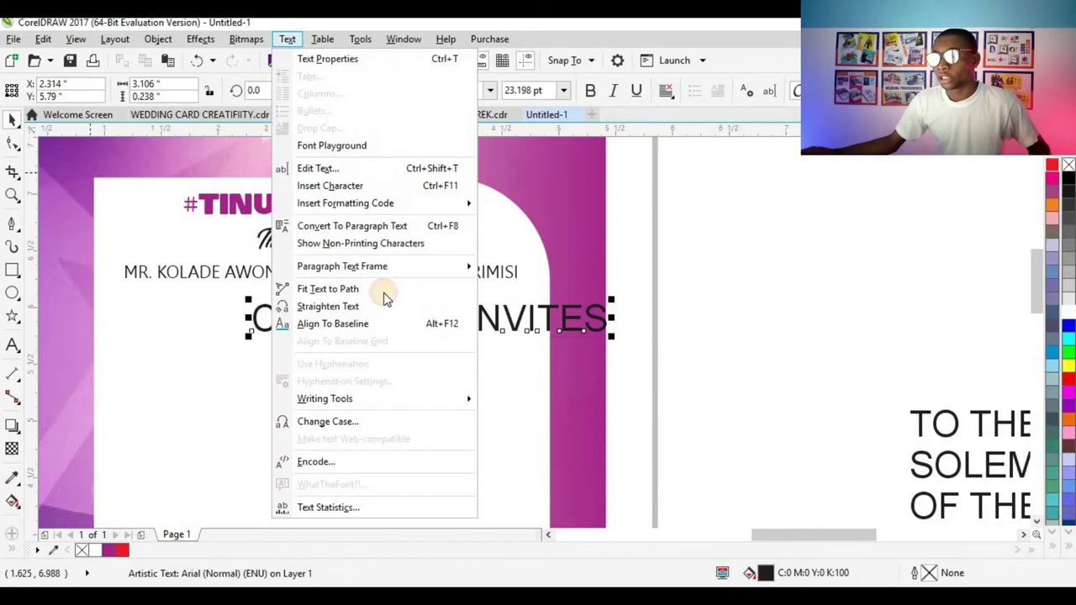
pyautogui.click(348, 422)
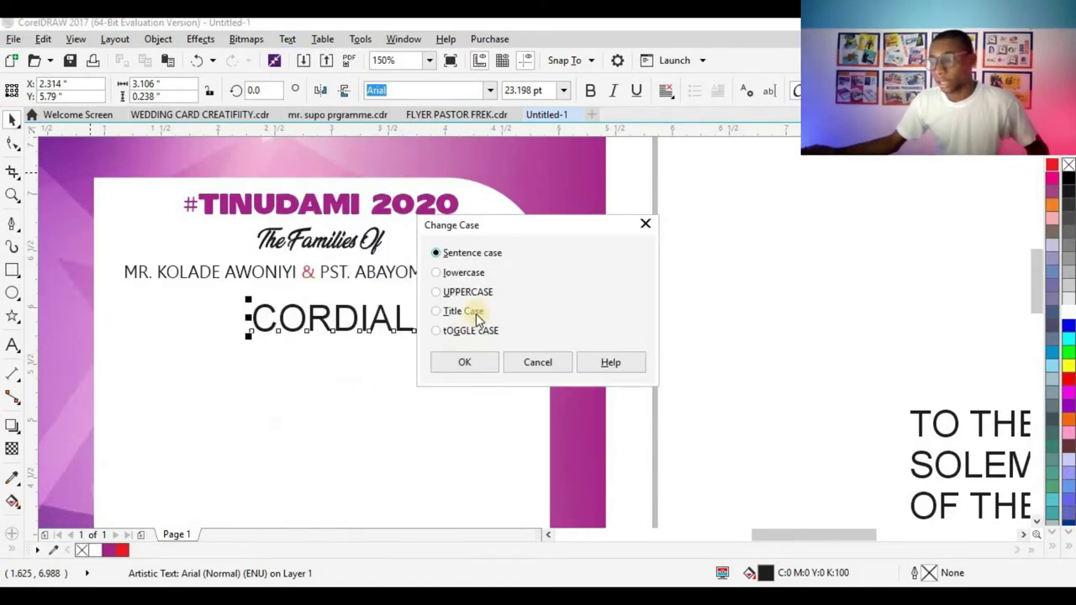
pyautogui.click(467, 316)
pyautogui.click(464, 363)
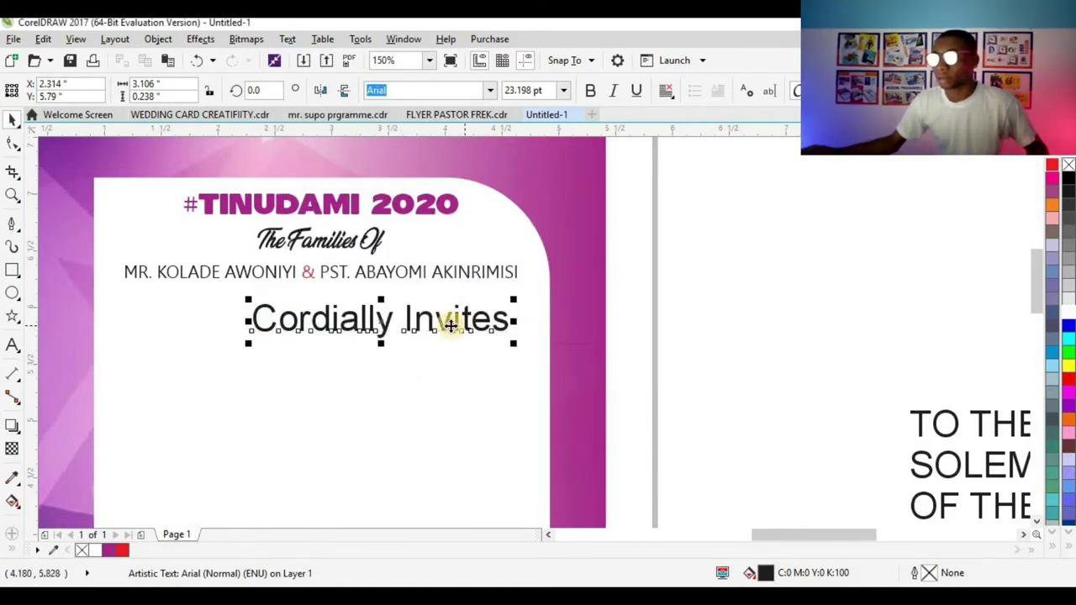
pyautogui.moveTo(452, 320)
pyautogui.mouseDown()
pyautogui.moveTo(395, 324)
pyautogui.moveTo(439, 311)
pyautogui.mouseUp()
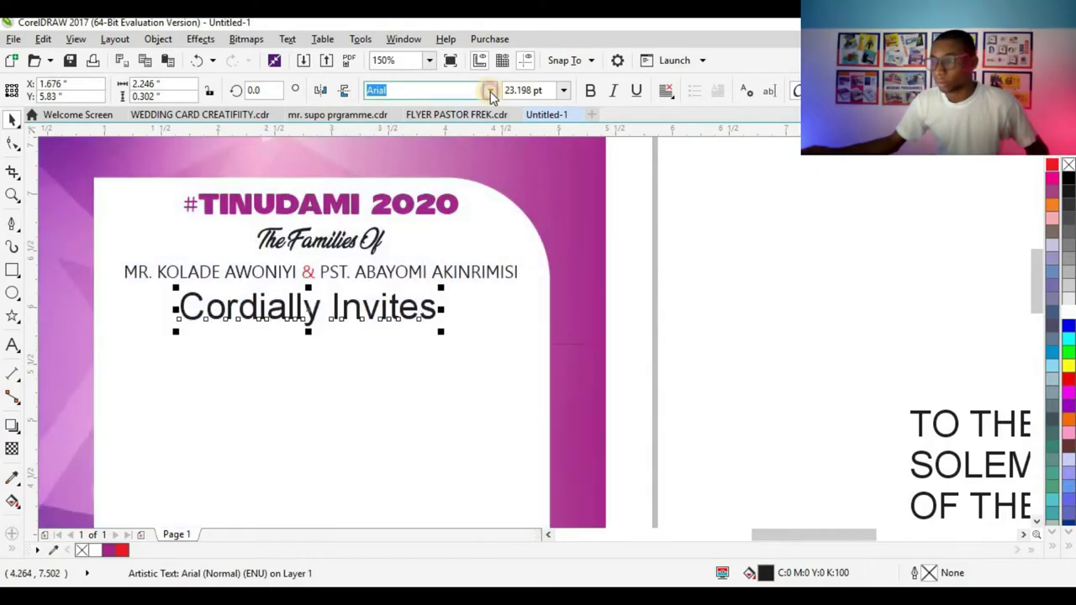
# Set Cordially Invites in Vegan Style Personal Use at 12 pt
pyautogui.click(490, 91)
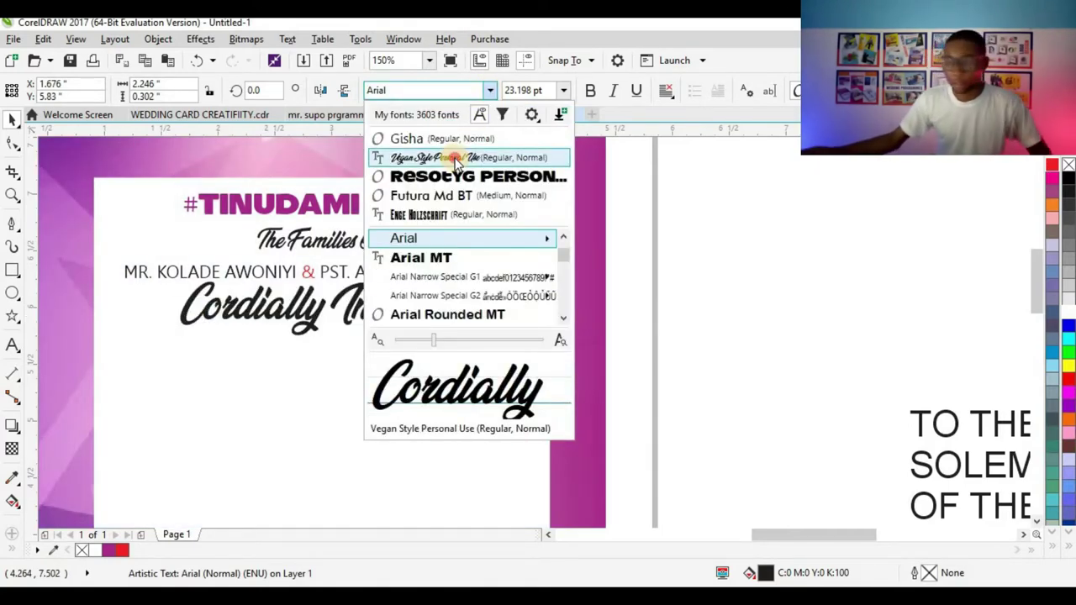
pyautogui.click(455, 160)
pyautogui.click(564, 93)
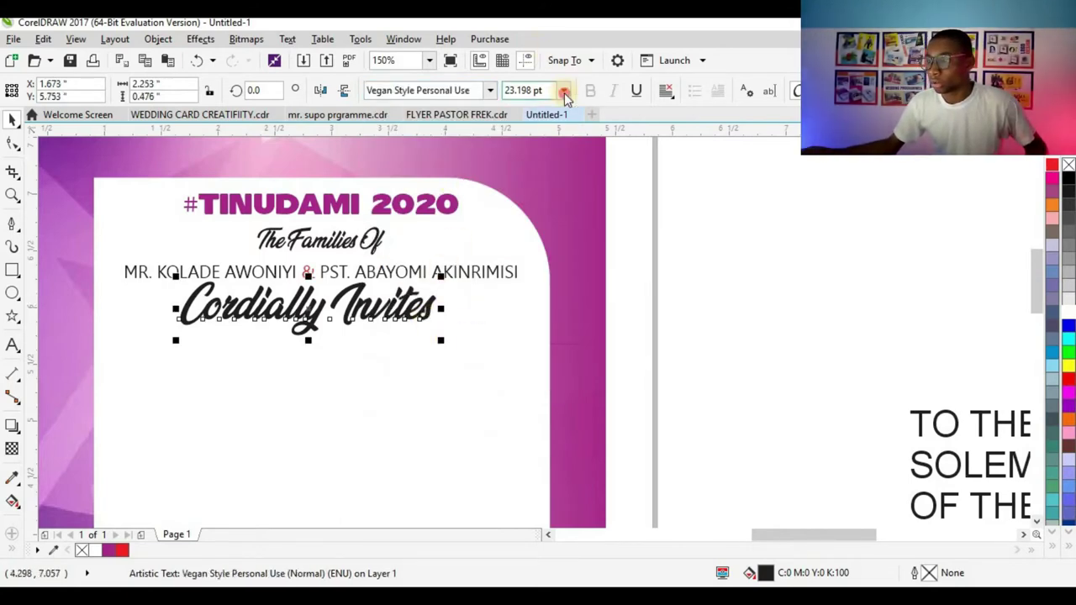
pyautogui.click(530, 178)
# Nudge Cordially Invites up under the names and colour it red
pyautogui.keyDown('shift'); pyautogui.click(432, 272); pyautogui.keyUp('shift')
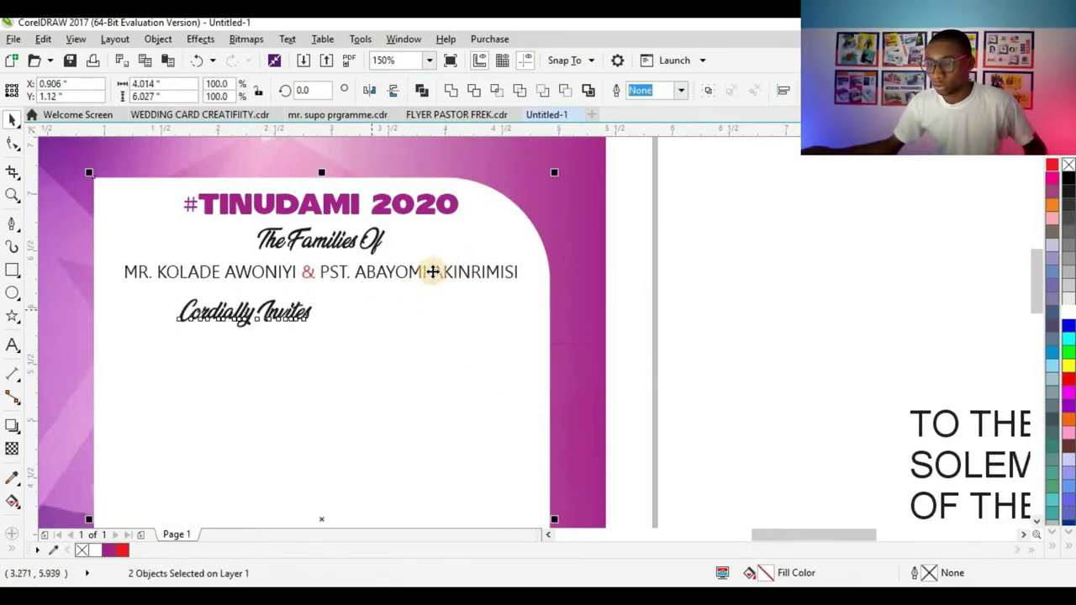
pyautogui.scroll(2, 360, 325)
pyautogui.click(374, 291)
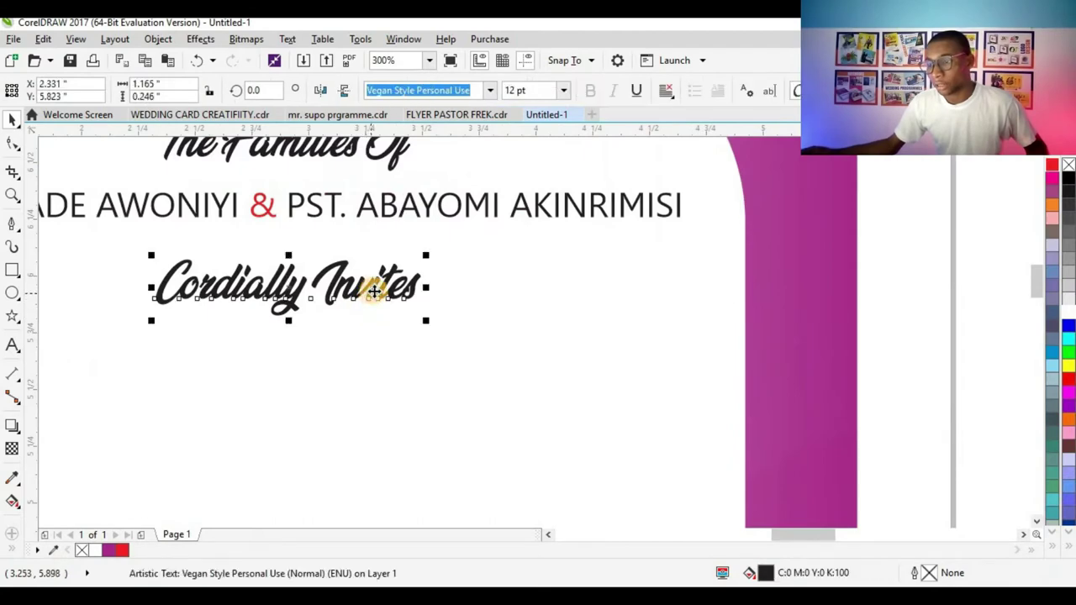
pyautogui.moveTo(374, 291); pyautogui.dragTo(374, 268)
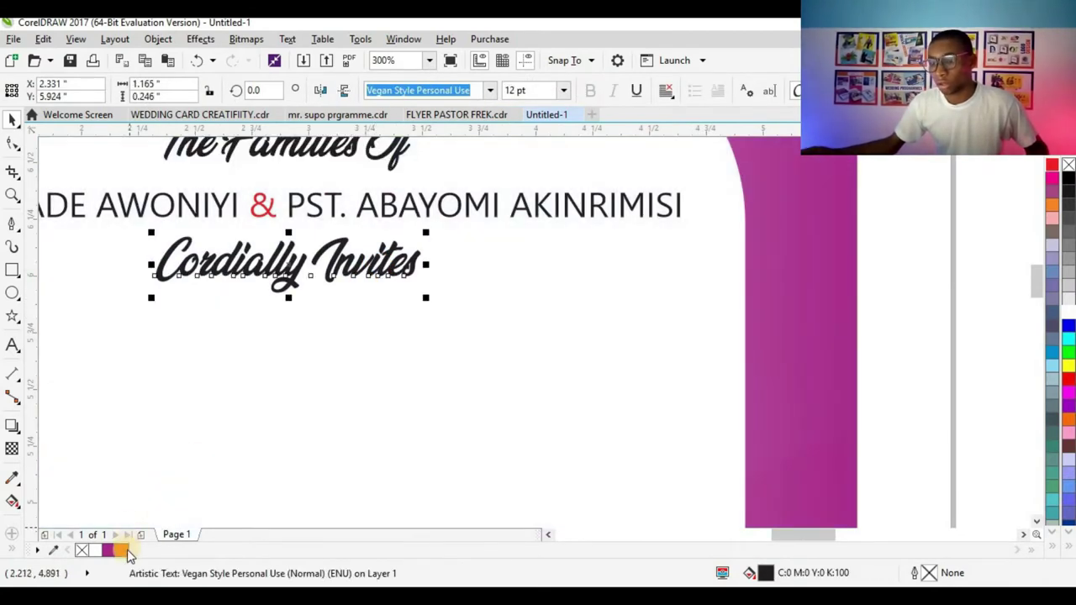
pyautogui.moveTo(122, 550); pyautogui.dragTo(395, 269)
pyautogui.scroll(-2, 421, 328)
pyautogui.click(764, 289)
pyautogui.scroll(-2, 764, 289)
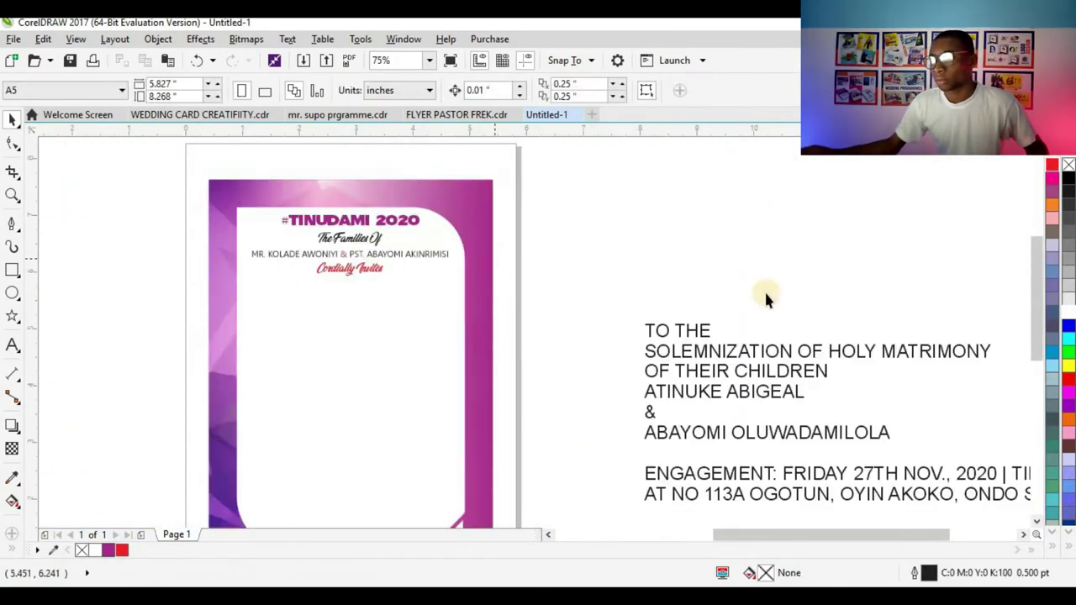
# Cut the words TO THE out of the loose text block
pyautogui.scroll(-2, 540, 289)
pyautogui.scroll(2, 551, 309)
pyautogui.scroll(2, 551, 309)
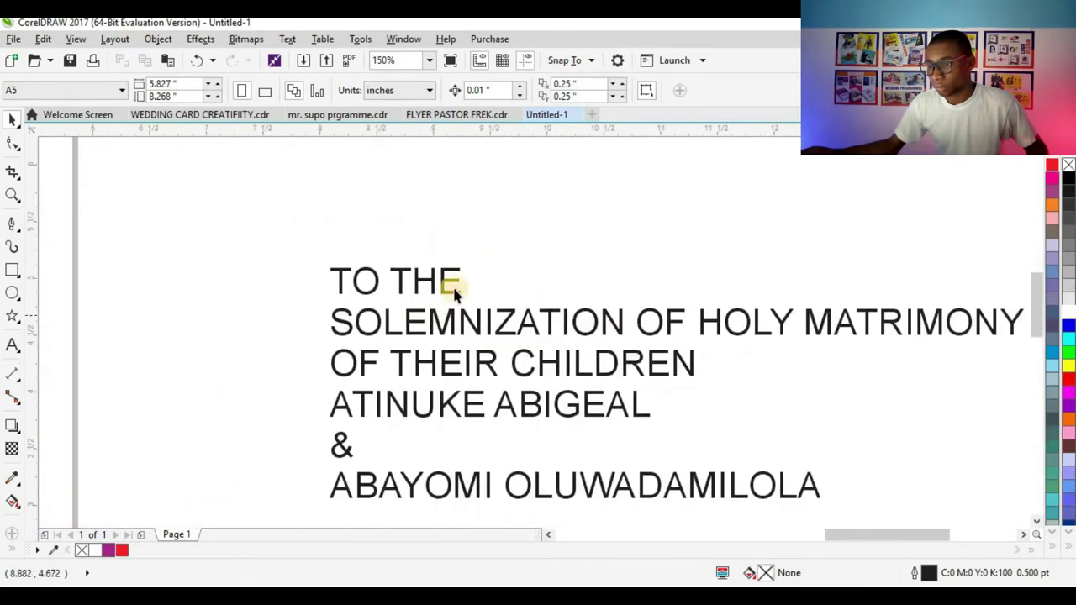
pyautogui.scroll(-2, 460, 278)
pyautogui.scroll(2, 446, 278)
pyautogui.doubleClick(466, 278)
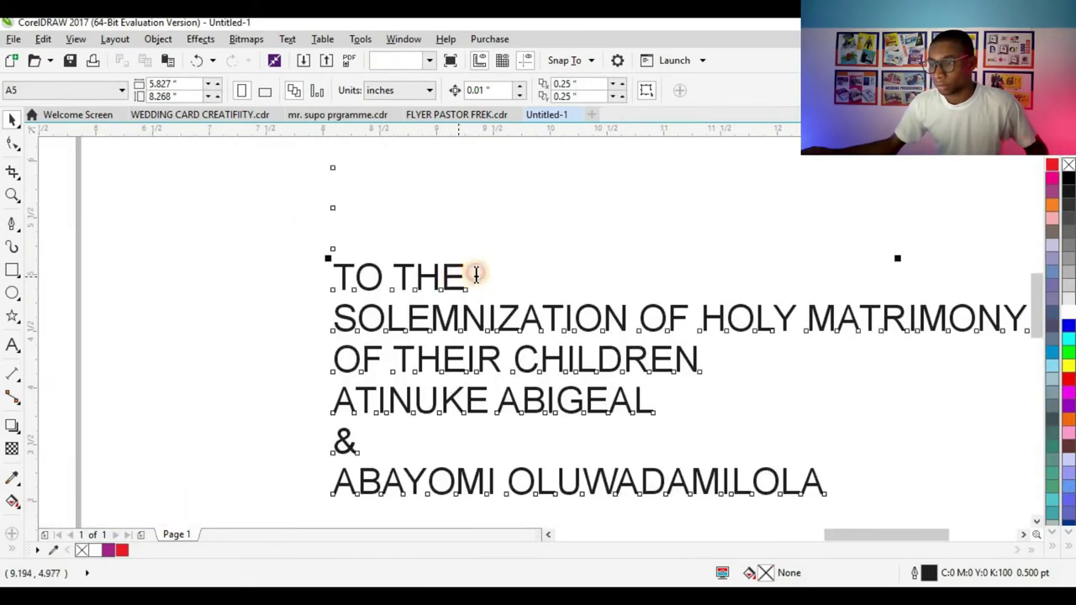
pyautogui.doubleClick(433, 277)
pyautogui.keyDown('shift'); pyautogui.click(334, 277); pyautogui.keyUp('shift')
pyautogui.hotkey('ctrl', 'c')
pyautogui.press('Delete')
# Paste TO THE onto the card and move it up below Cordially Invites
pyautogui.scroll(-2, 298, 305)
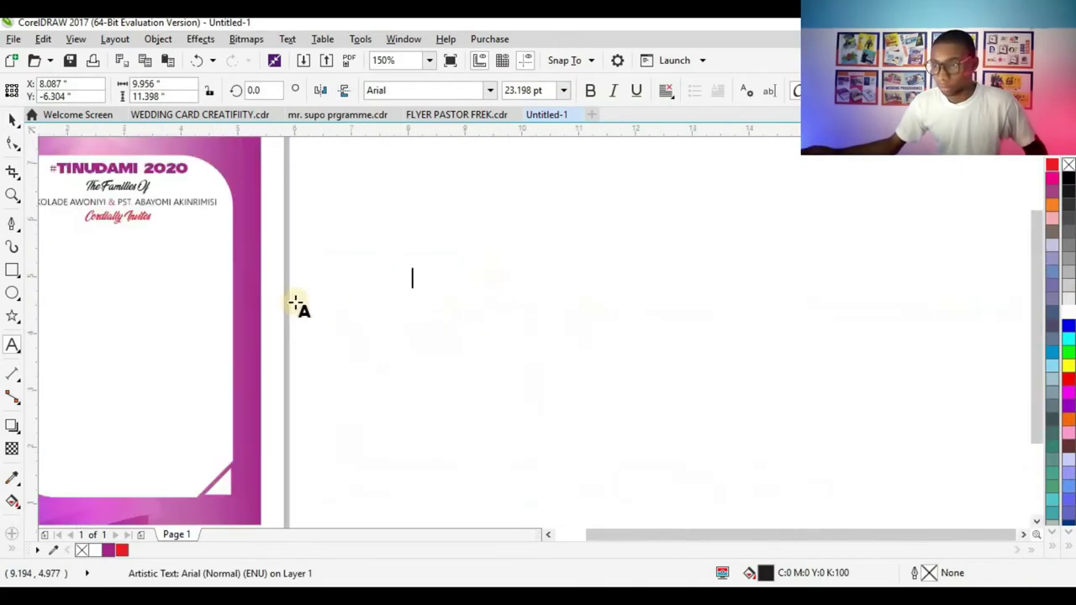
pyautogui.scroll(1, 309, 269)
pyautogui.click(270, 302)
pyautogui.hotkey('ctrl', 'v')
pyautogui.click(13, 120)
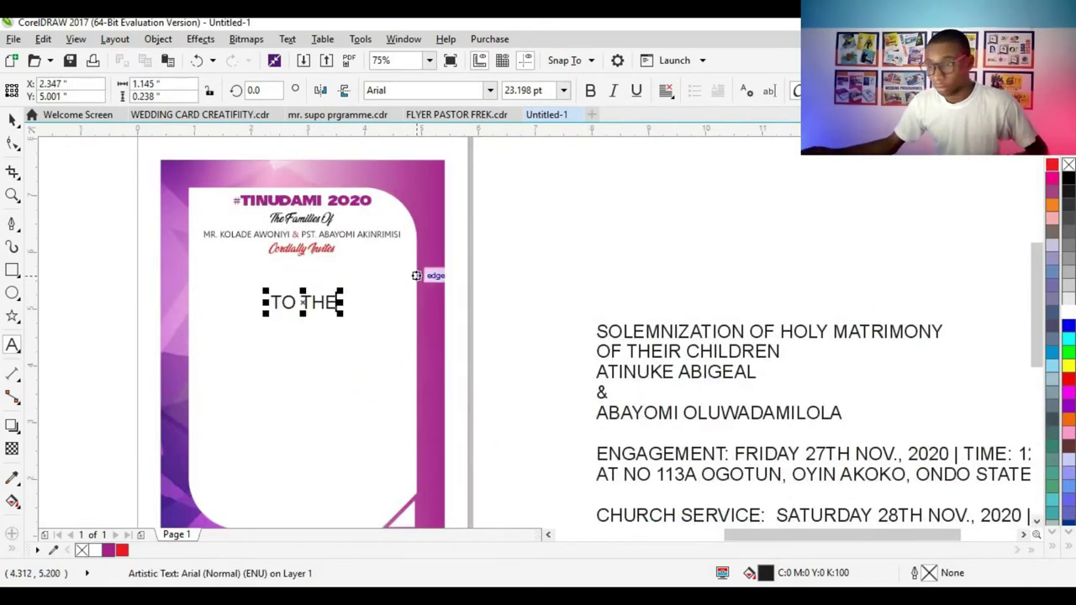
pyautogui.moveTo(336, 303); pyautogui.dragTo(332, 289)
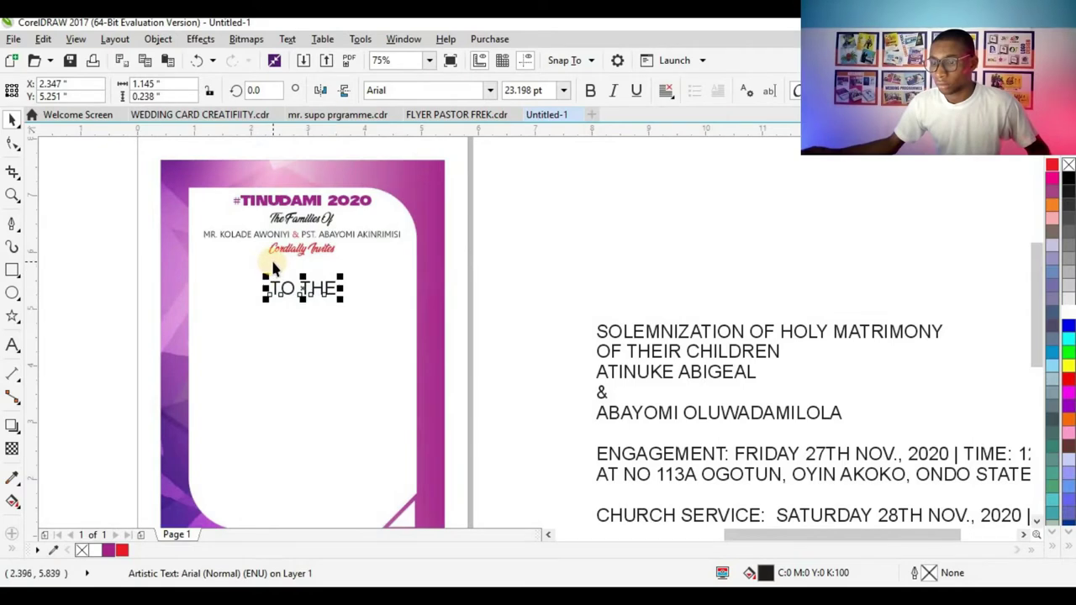
pyautogui.scroll(2, 271, 269)
pyautogui.click(13, 225)
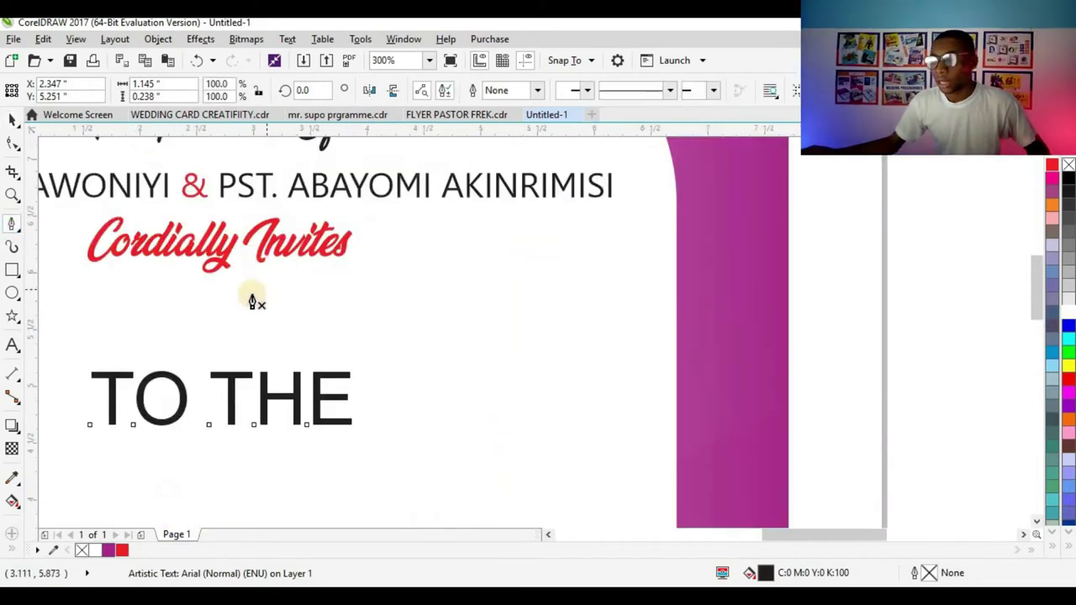
pyautogui.scroll(-2, 252, 300)
pyautogui.scroll(1, 350, 363)
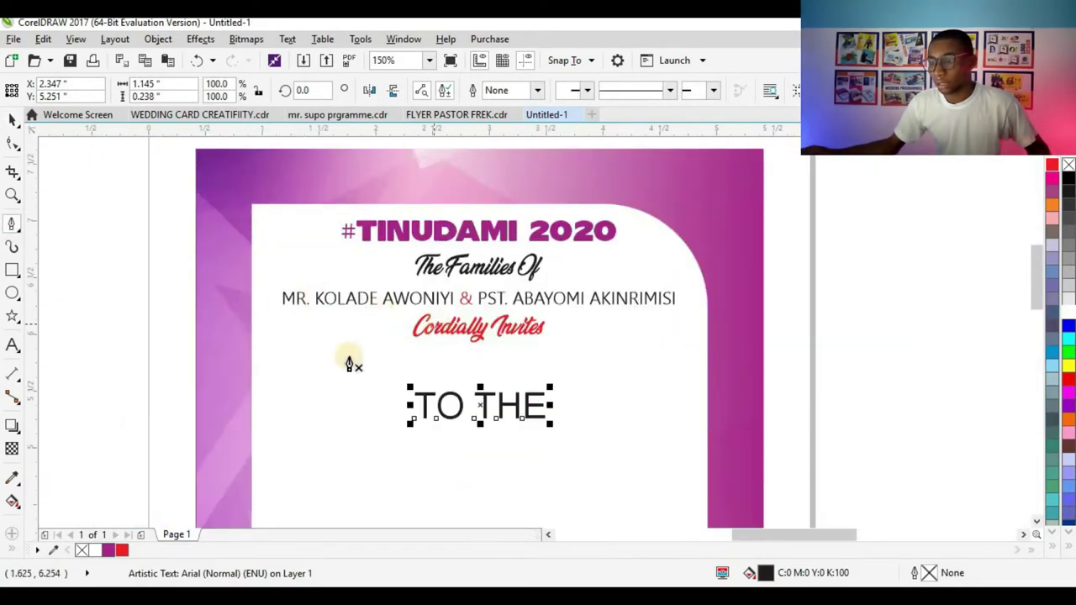
# Draw a 3.521-inch horizontal divider under Cordially Invites with a 1.0 pt black outline
pyautogui.click(282, 366)
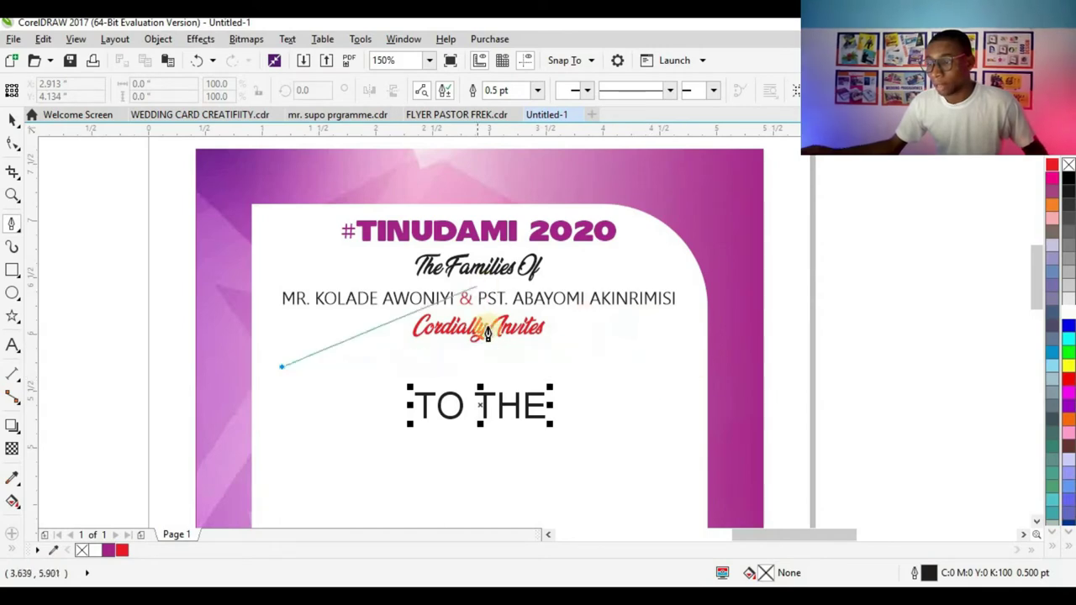
pyautogui.doubleClick(682, 368)
pyautogui.click(13, 118)
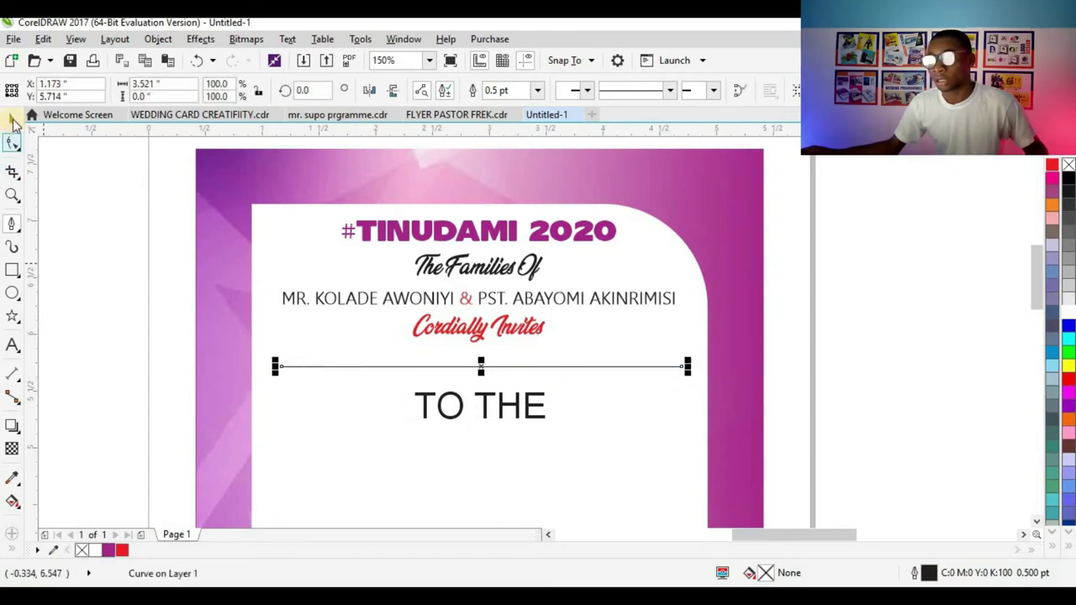
pyautogui.click(514, 91)
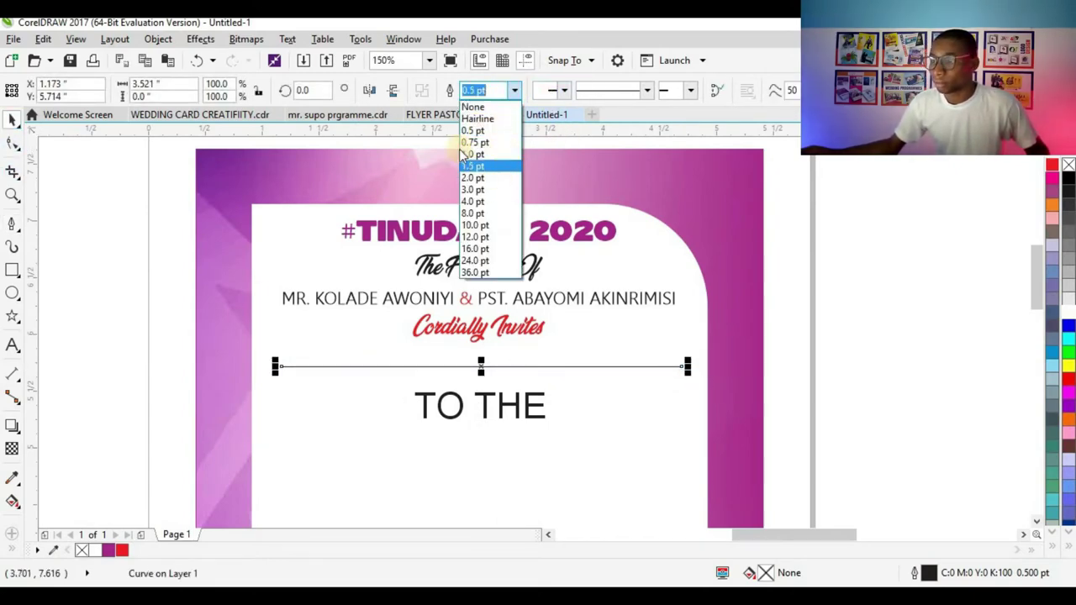
pyautogui.click(614, 191)
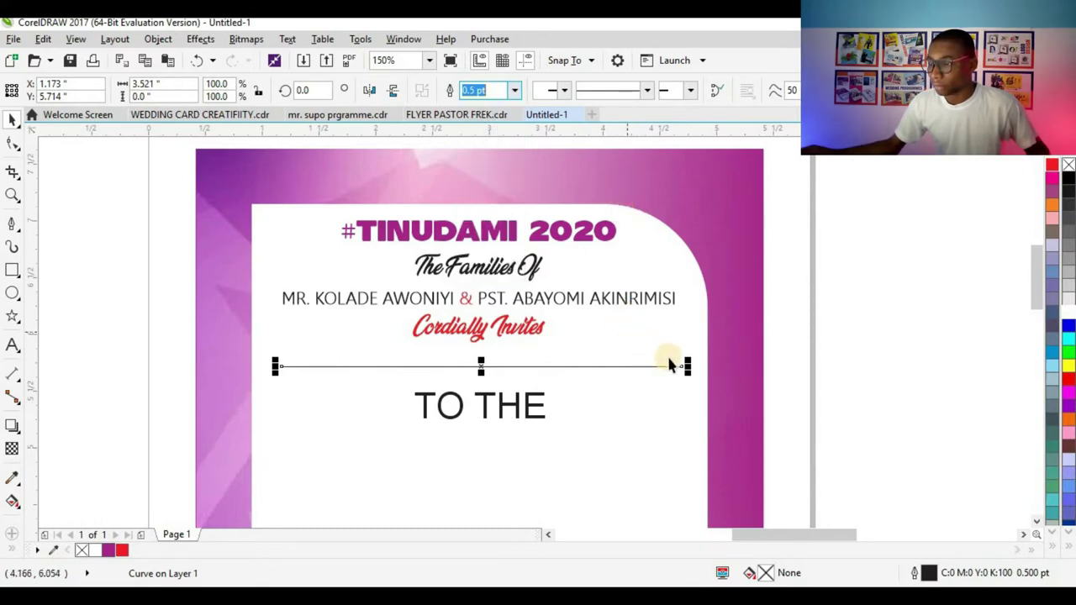
pyautogui.click(513, 91)
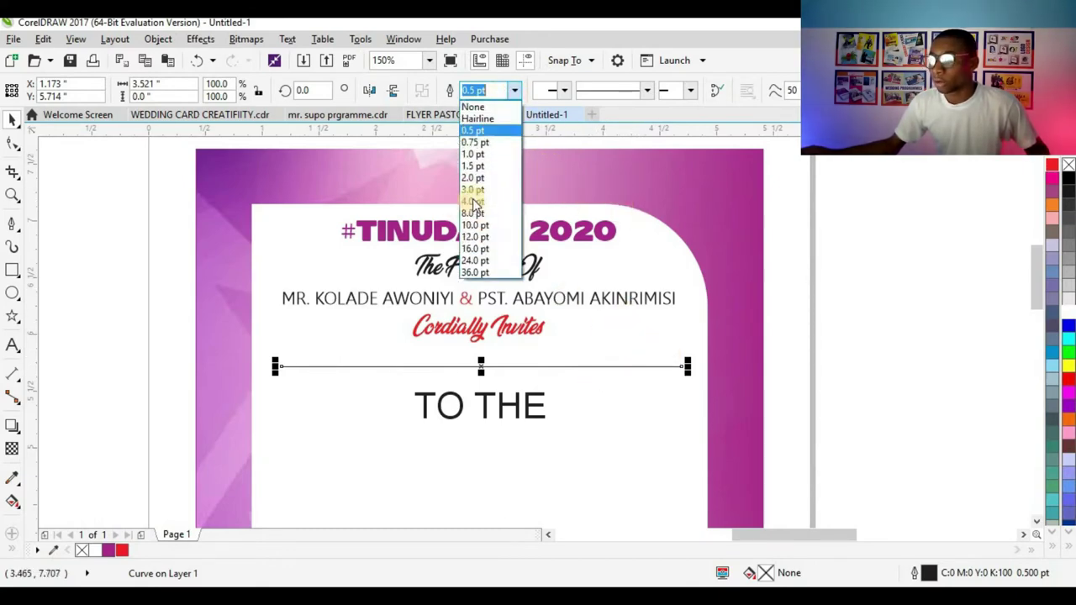
pyautogui.click(496, 156)
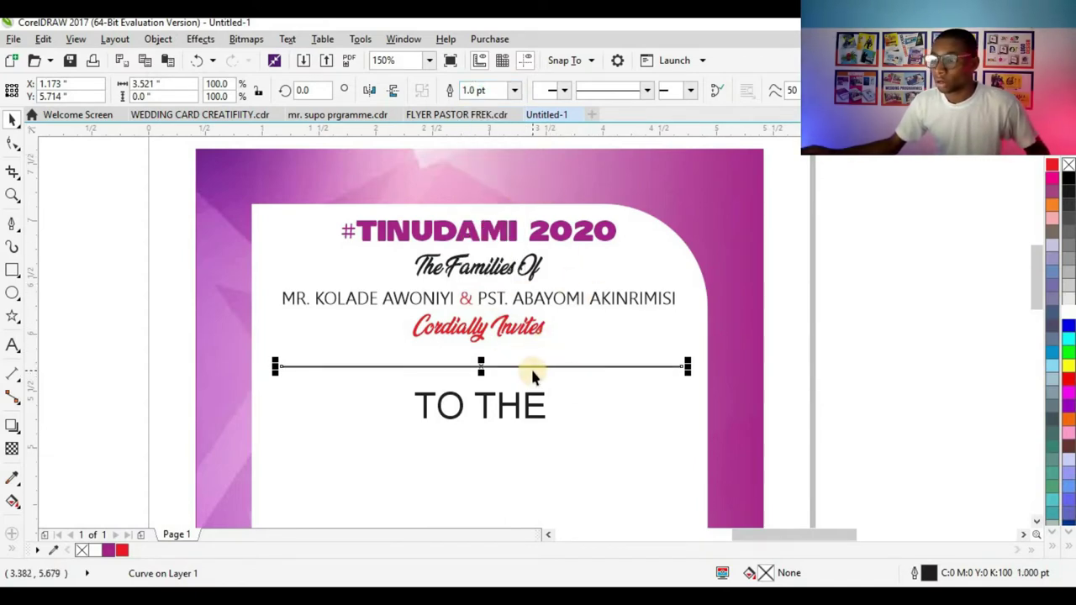
pyautogui.scroll(-2, 528, 376)
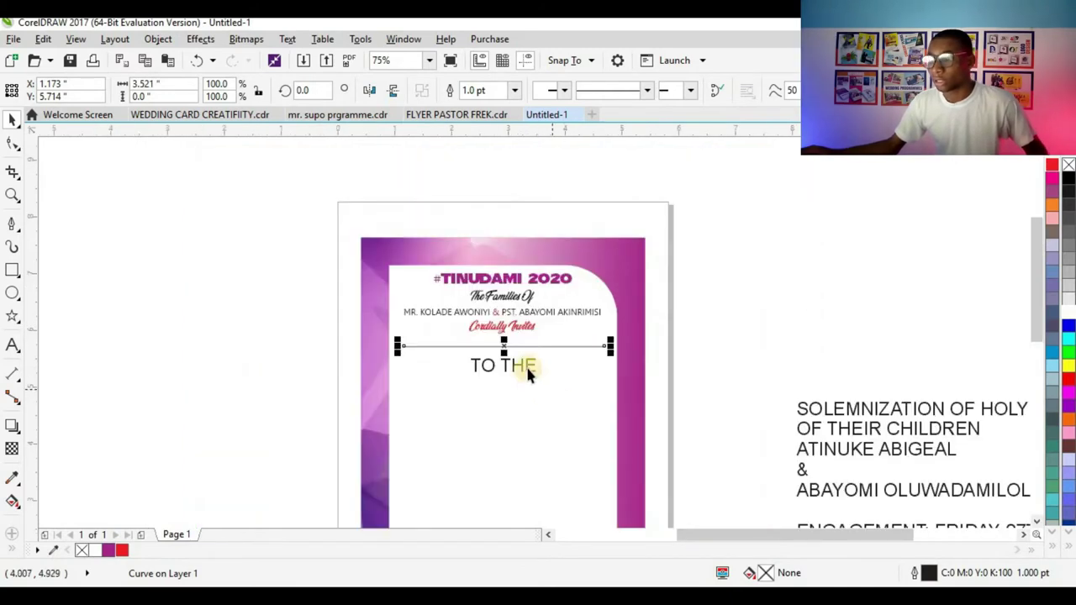
# Set TO THE in Gisha at 11 pt and move it up under the divider line
pyautogui.scroll(2, 525, 364)
pyautogui.click(524, 362)
pyautogui.click(489, 90)
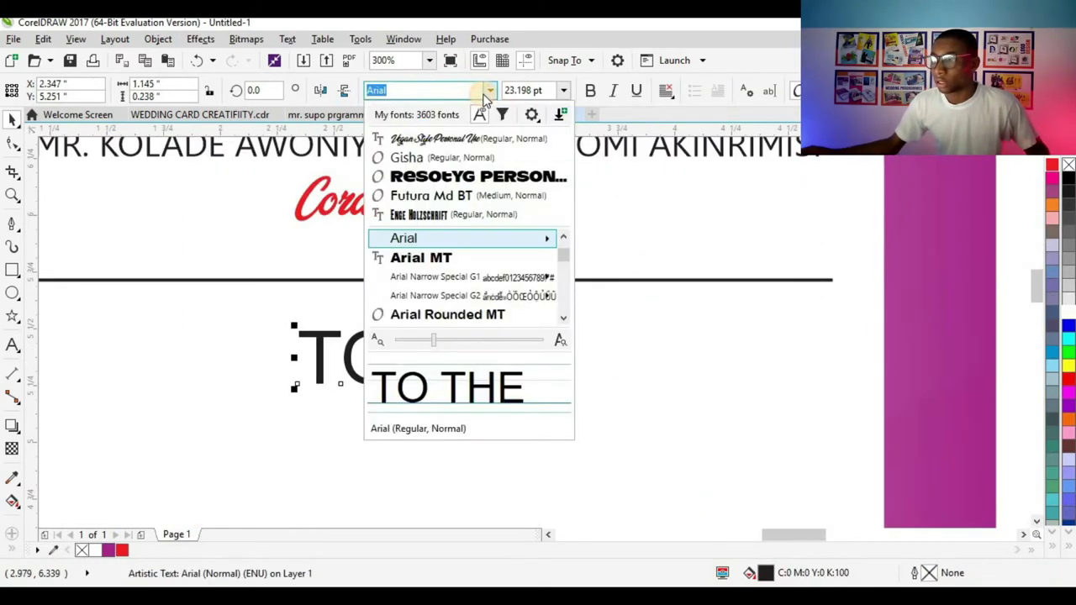
pyautogui.click(425, 157)
pyautogui.click(563, 90)
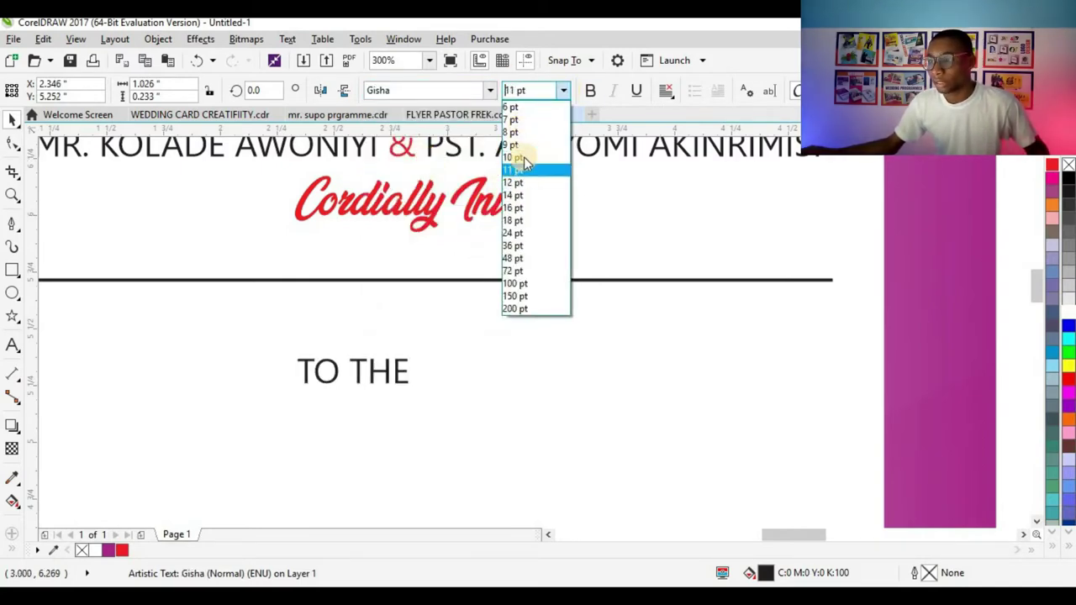
pyautogui.click(525, 169)
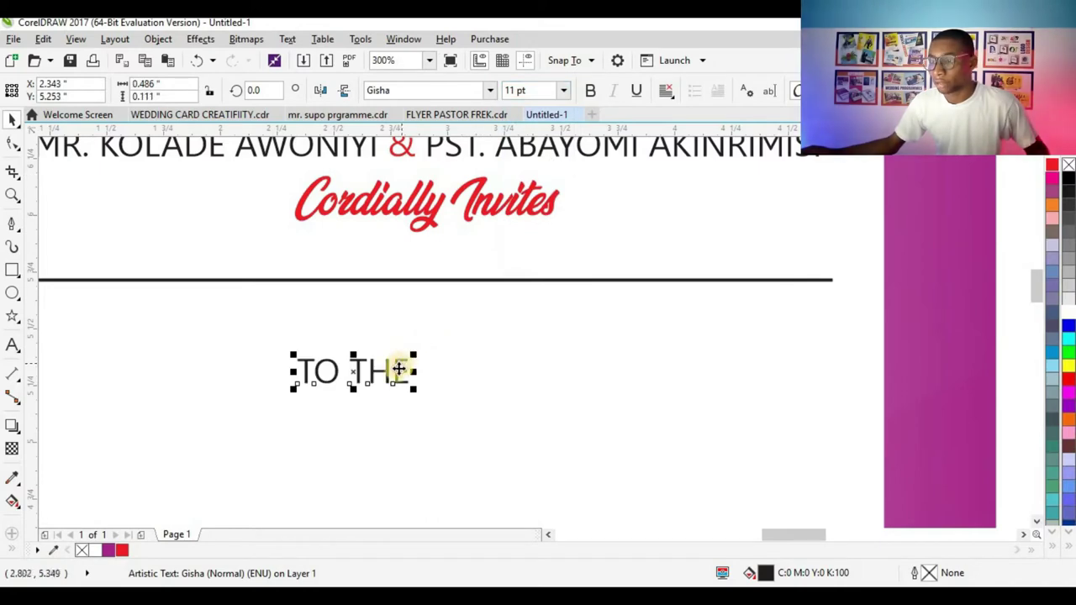
pyautogui.moveTo(395, 370); pyautogui.dragTo(442, 294)
pyautogui.scroll(-2, 442, 298)
# Move the divider line and TO THE together further down the card
pyautogui.click(474, 348)
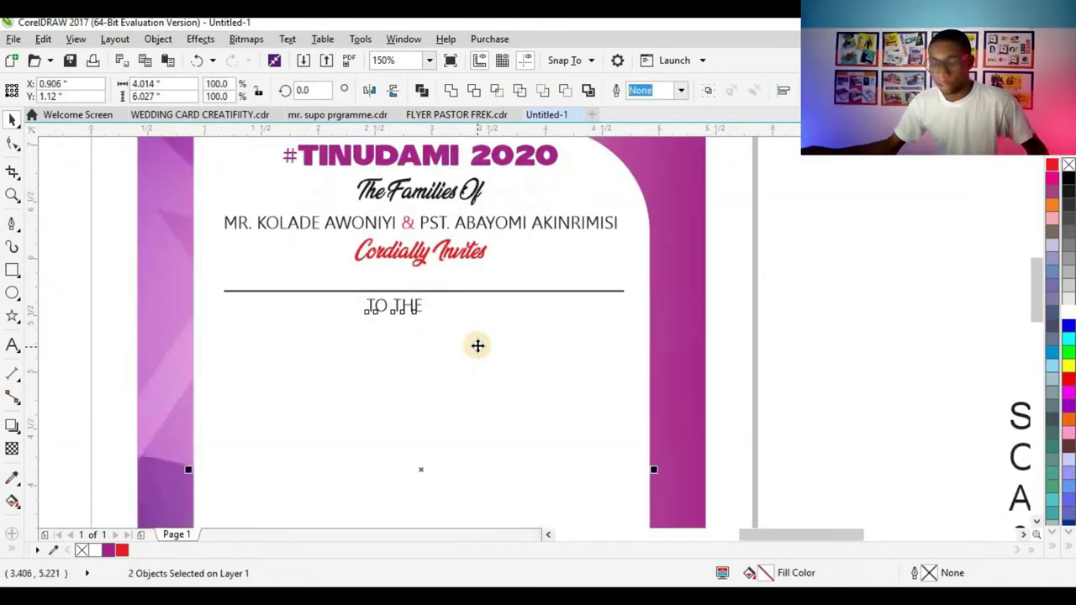
pyautogui.click(236, 286)
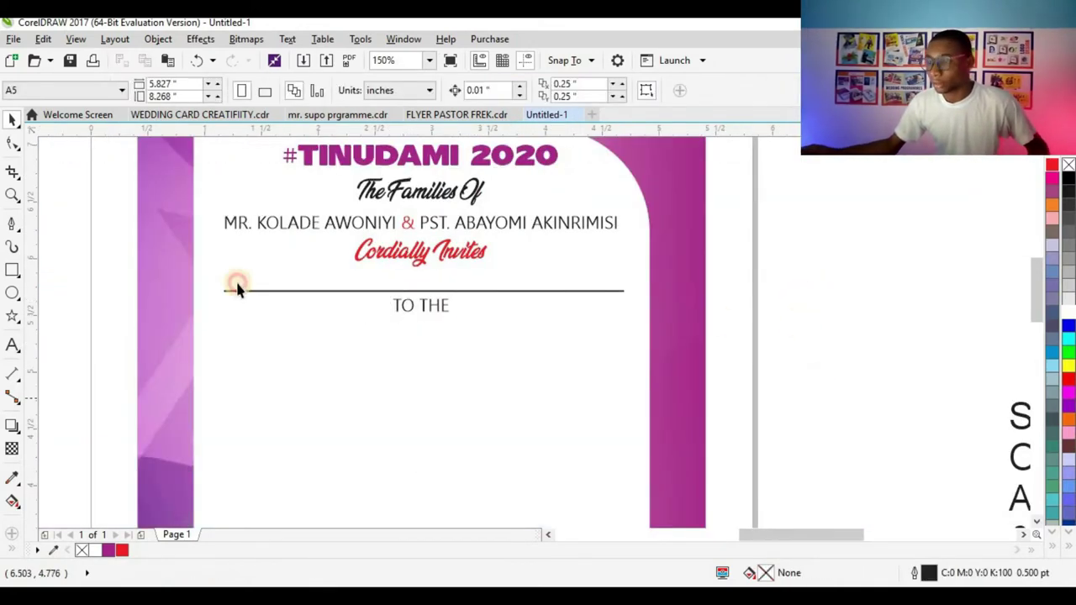
pyautogui.keyDown('shift'); pyautogui.click(450, 304); pyautogui.keyUp('shift')
pyautogui.scroll(2, 449, 303)
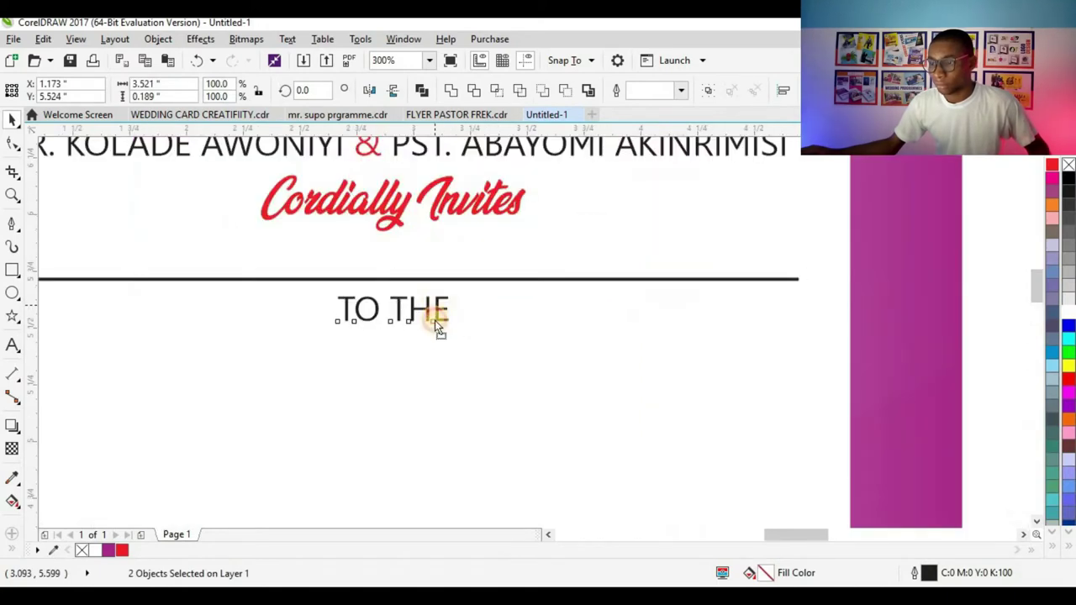
pyautogui.moveTo(434, 321); pyautogui.dragTo(436, 351)
pyautogui.scroll(-4, 513, 290)
pyautogui.press('Escape')
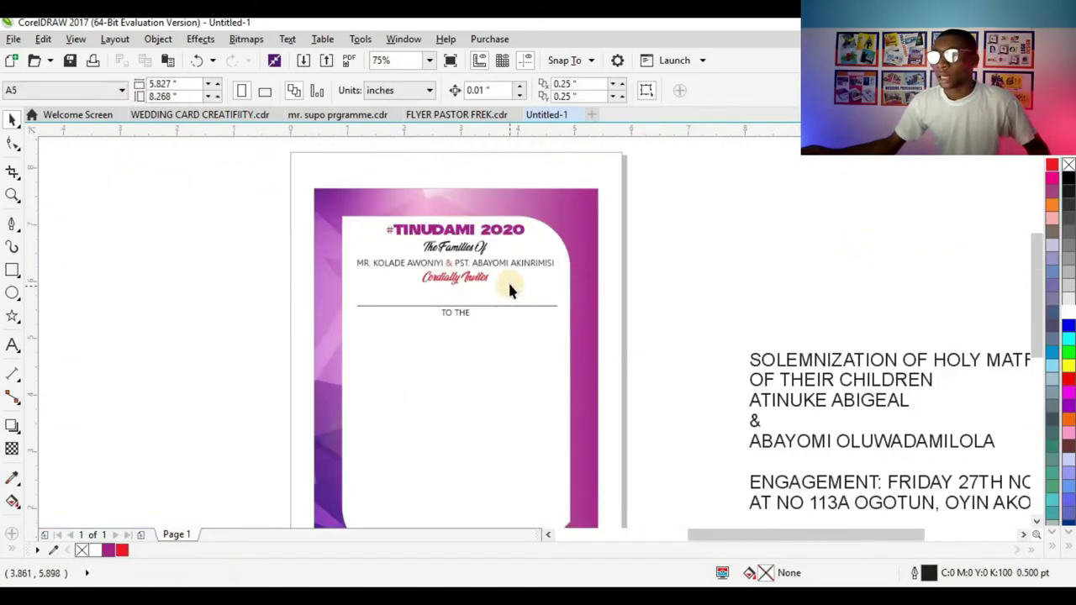
pyautogui.scroll(1, 509, 289)
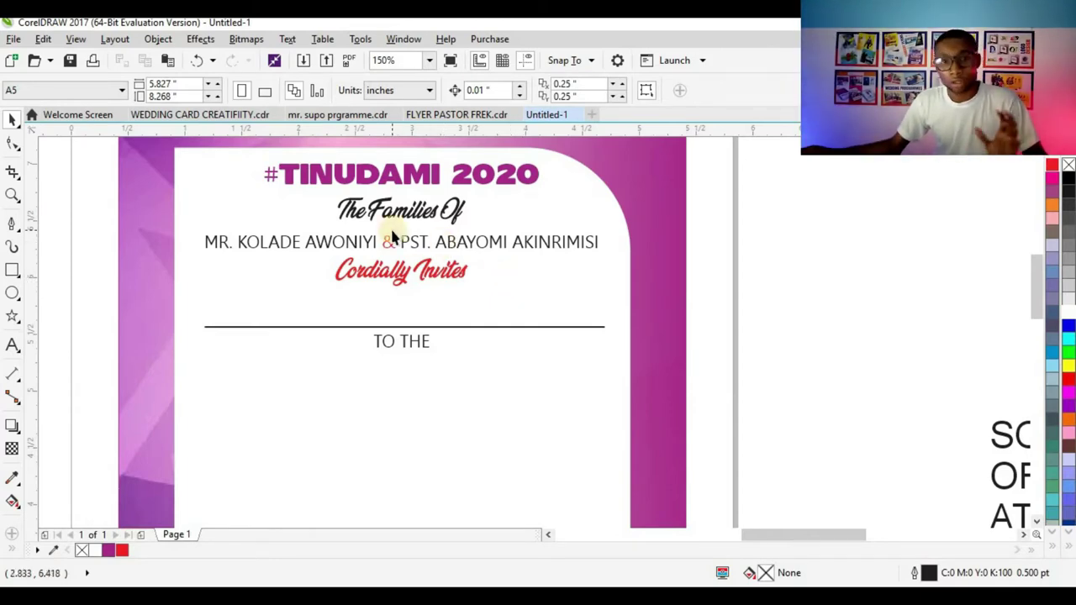
# Reposition TO THE just below the divider line and select it with the card shape
pyautogui.click(420, 342)
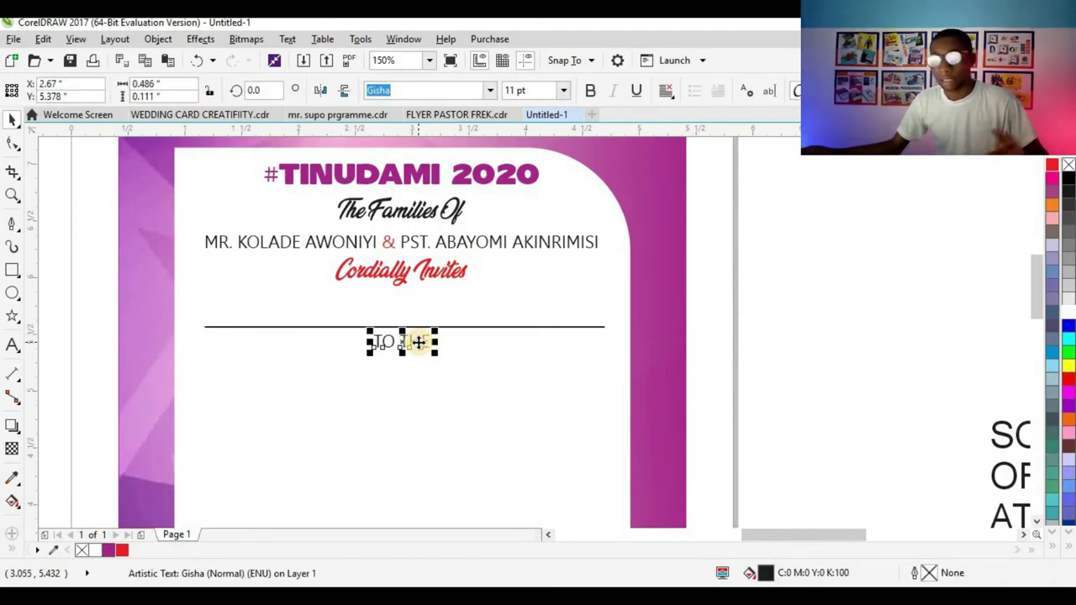
pyautogui.keyDown('shift'); pyautogui.click(507, 368); pyautogui.keyUp('shift')
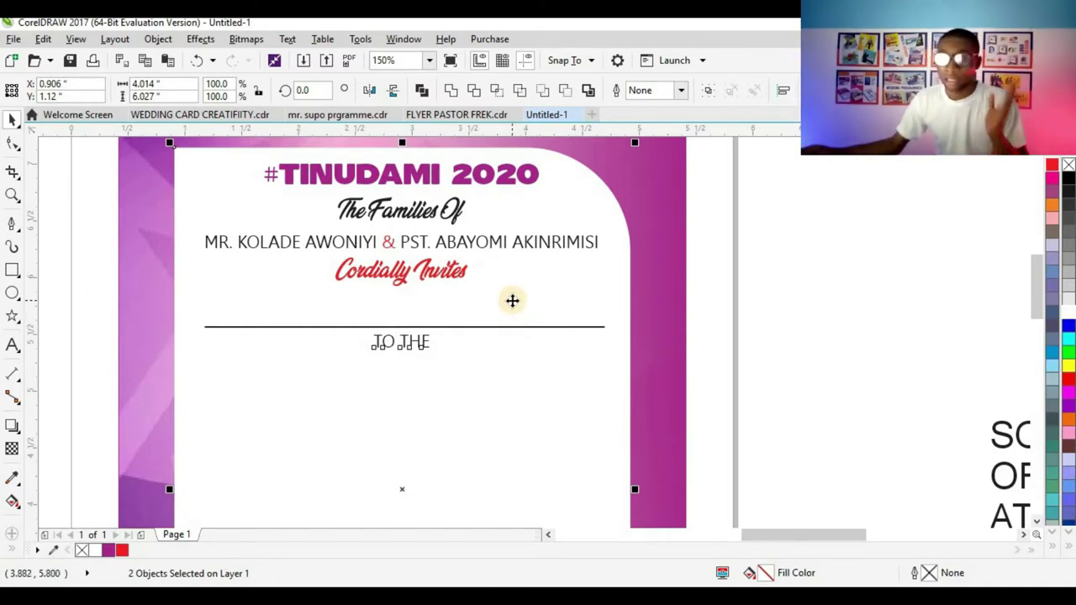
pyautogui.click(420, 343)
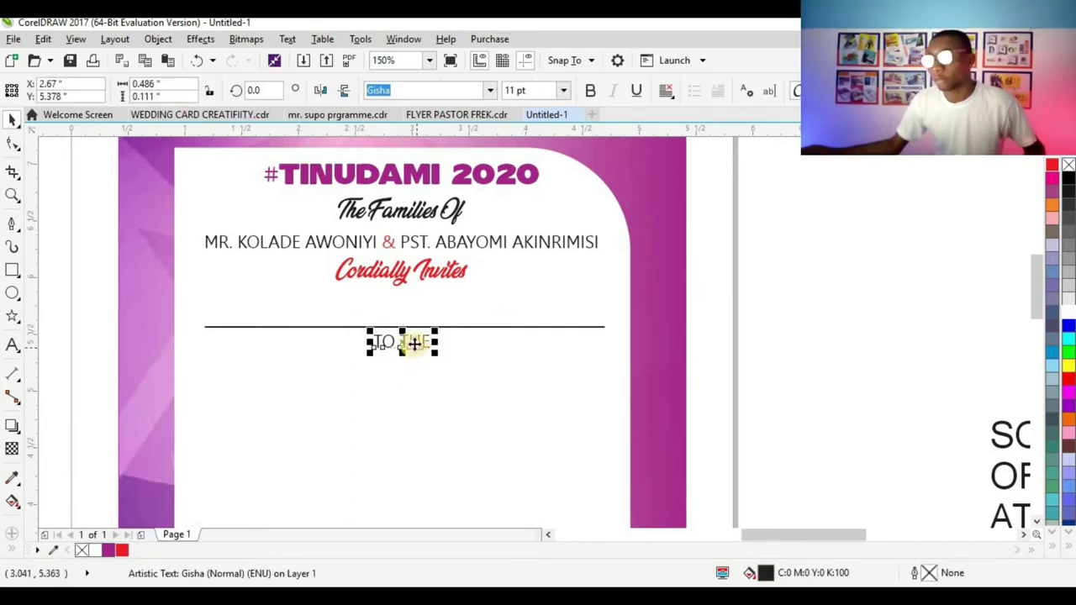
pyautogui.moveTo(420, 343); pyautogui.dragTo(803, 268)
pyautogui.moveTo(836, 234); pyautogui.dragTo(837, 234)
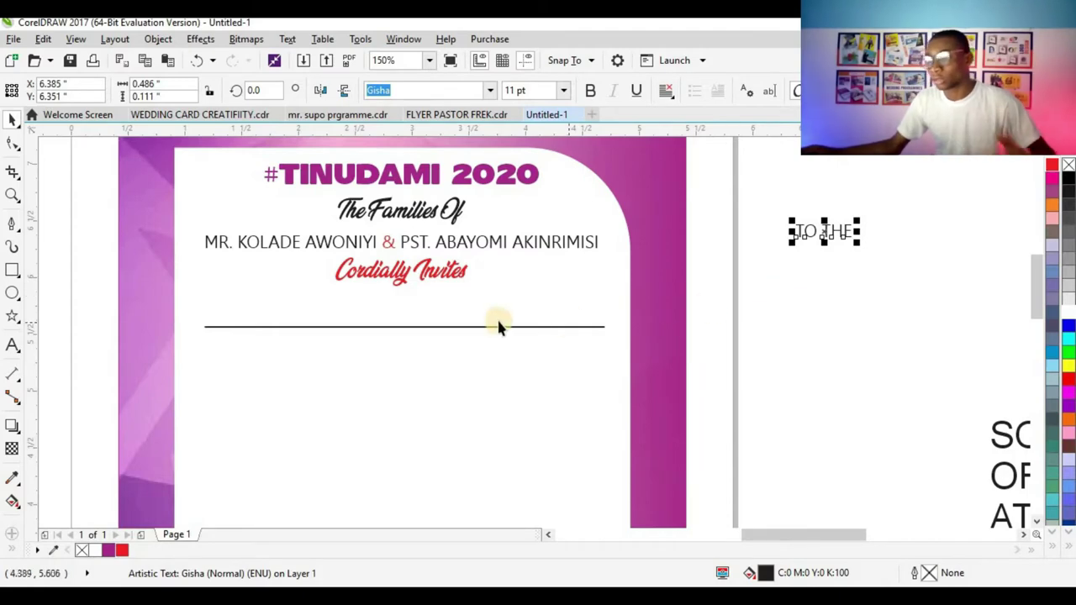
pyautogui.moveTo(822, 230); pyautogui.dragTo(496, 347)
pyautogui.scroll(4, 505, 353)
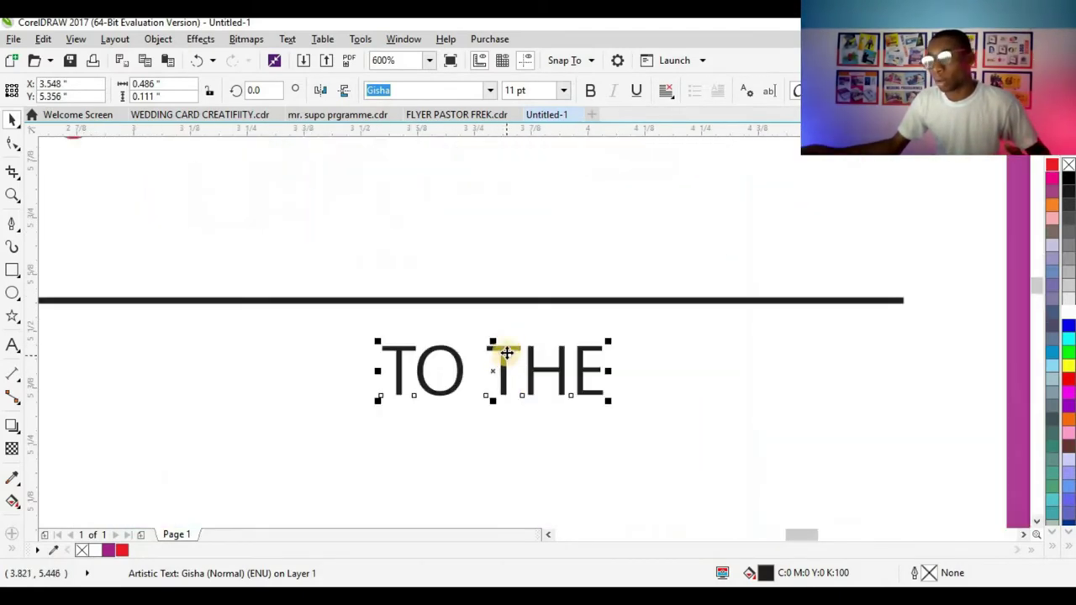
pyautogui.scroll(-1, 469, 342)
pyautogui.scroll(-3, 464, 347)
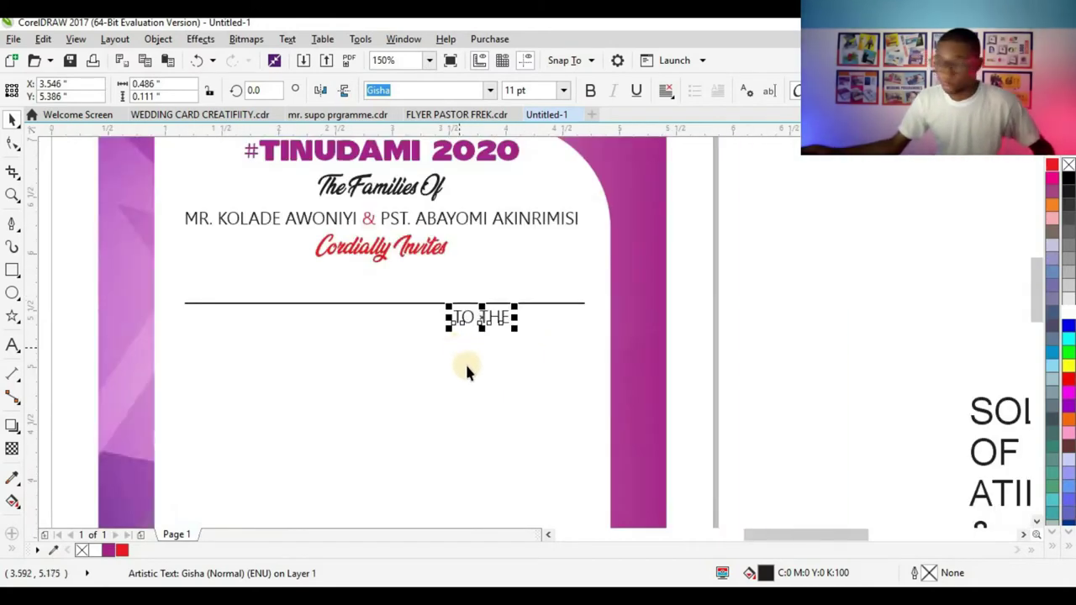
pyautogui.keyDown('shift'); pyautogui.click(526, 391); pyautogui.keyUp('shift')
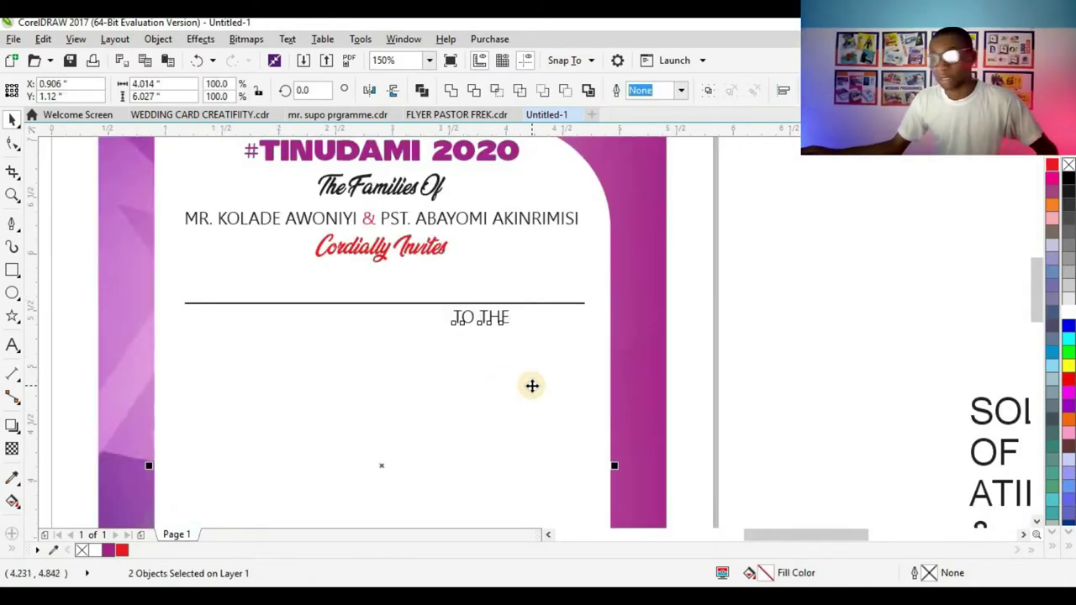
# Centre TO THE on the card and draw a borderless Blue Purple rectangle around it
pyautogui.press('c')
pyautogui.click(449, 318)
pyautogui.scroll(2, 402, 317)
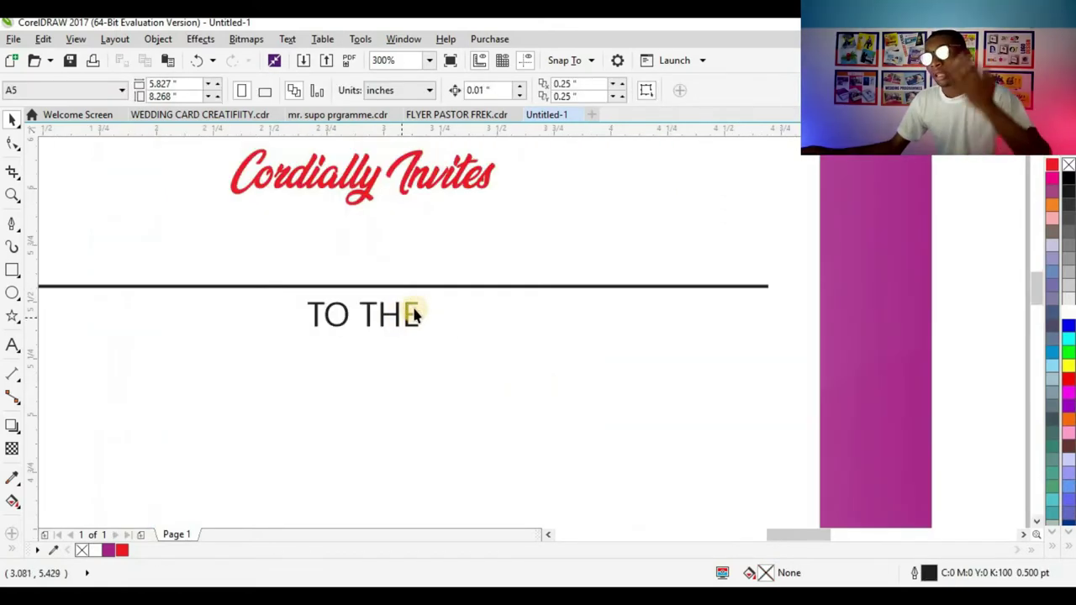
pyautogui.scroll(2, 308, 304)
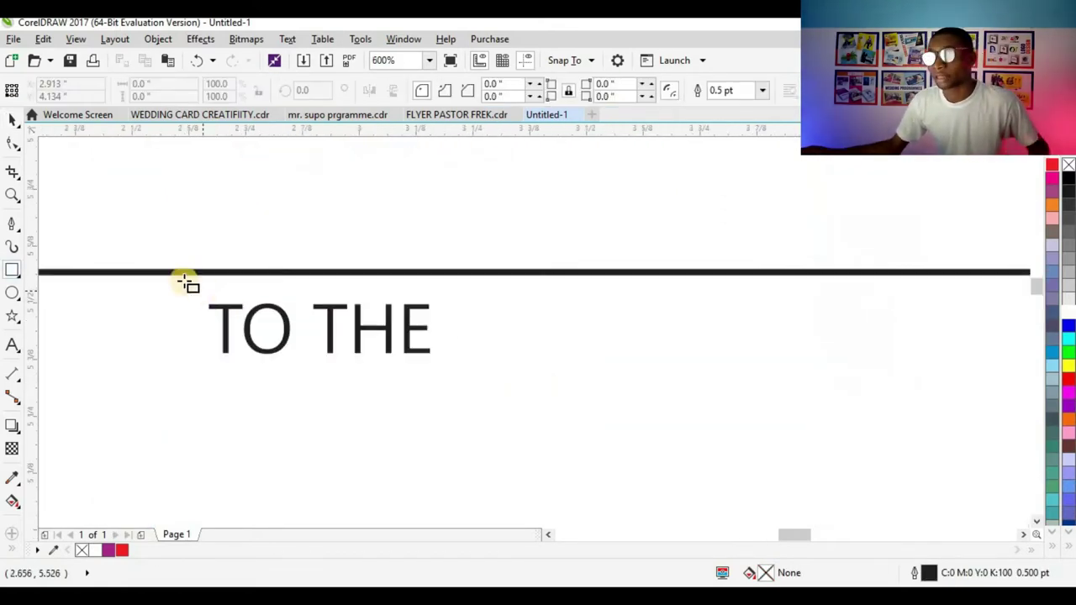
pyautogui.moveTo(183, 274); pyautogui.dragTo(461, 367)
pyautogui.click(12, 119)
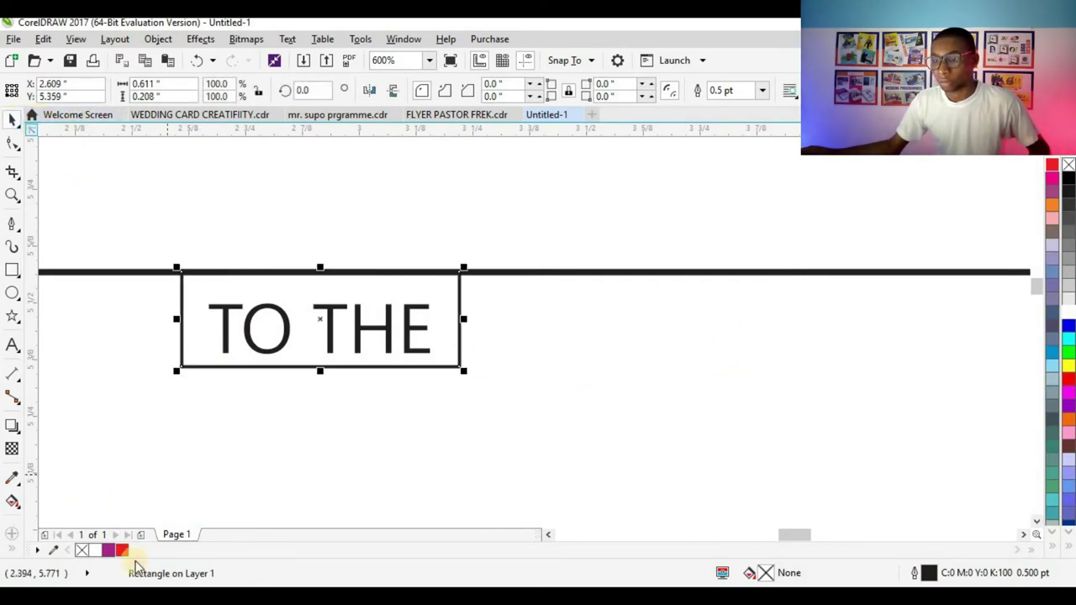
pyautogui.click(108, 550)
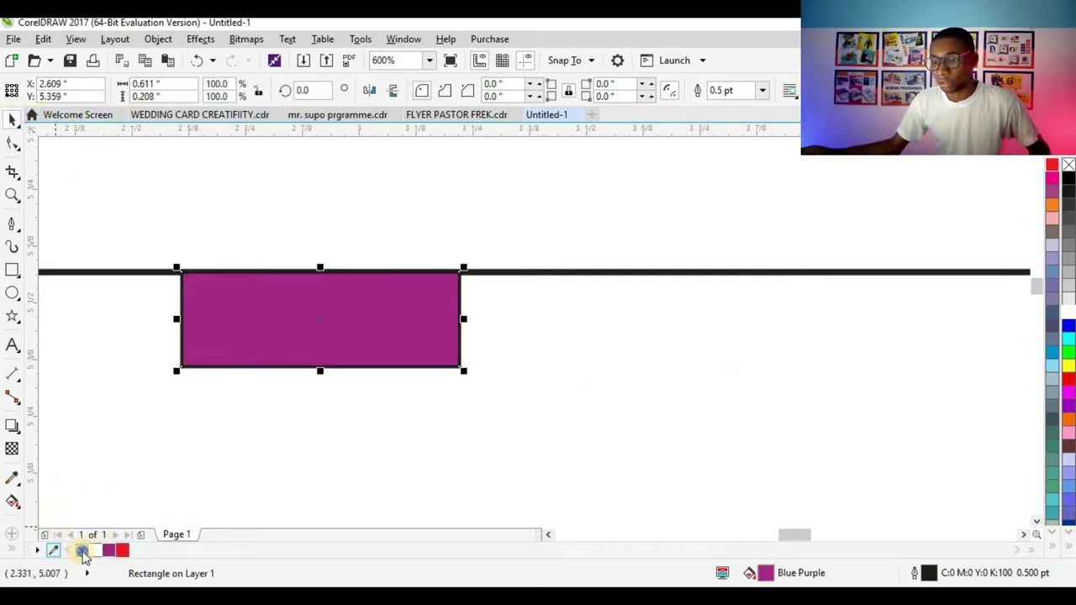
pyautogui.rightClick(81, 550)
# Turn the divider line purple and send the rectangle behind the TO THE text
pyautogui.click(553, 273)
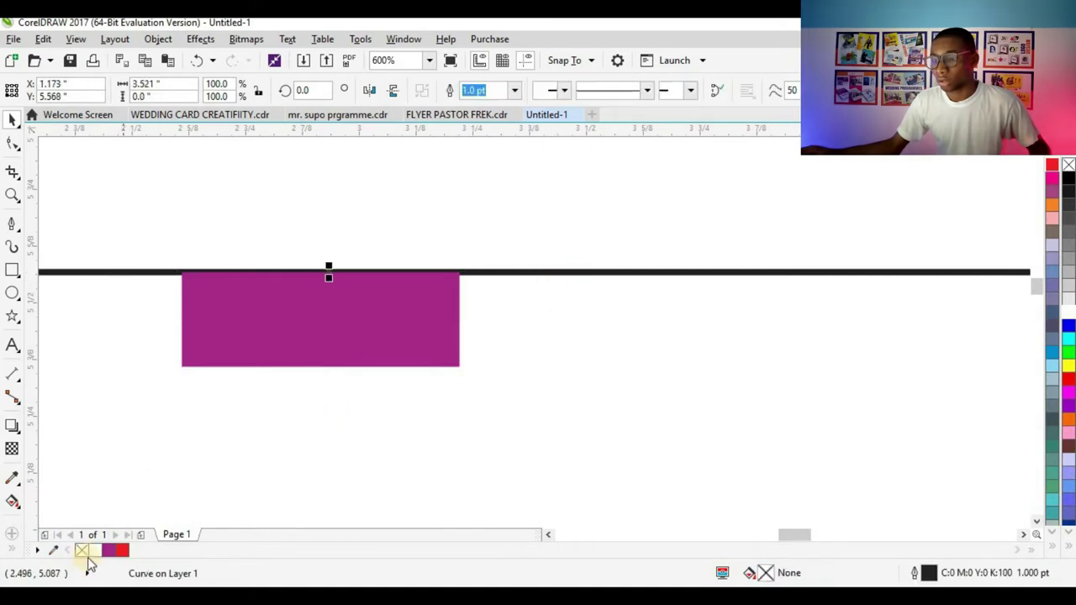
pyautogui.rightClick(108, 550)
pyautogui.scroll(-2, 369, 357)
pyautogui.click(361, 336)
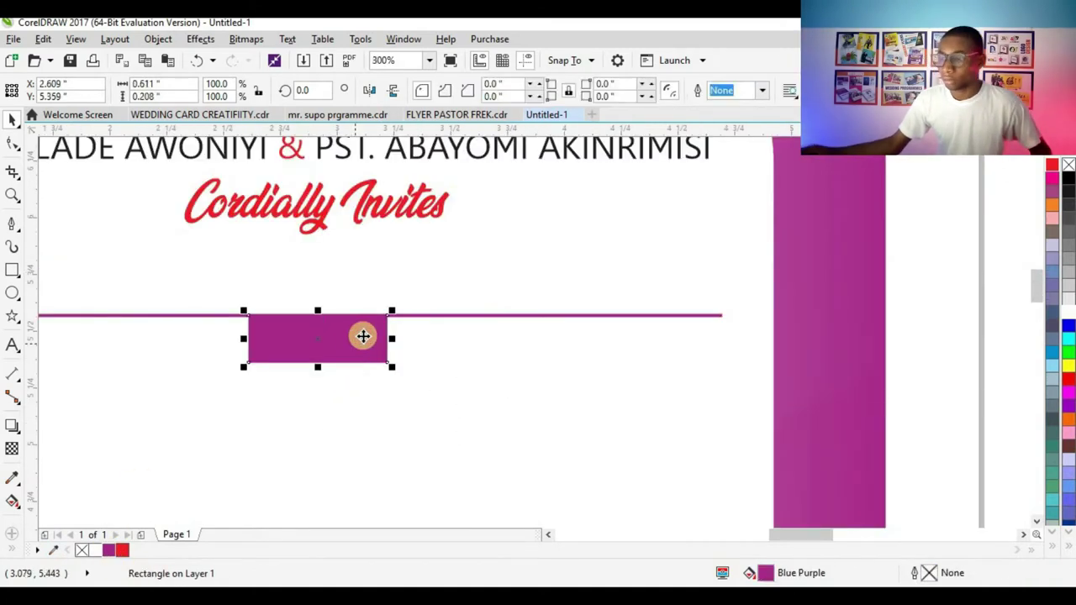
pyautogui.hotkey('ctrl', 'pagedown')
pyautogui.hotkey('ctrl', 'pagedown')
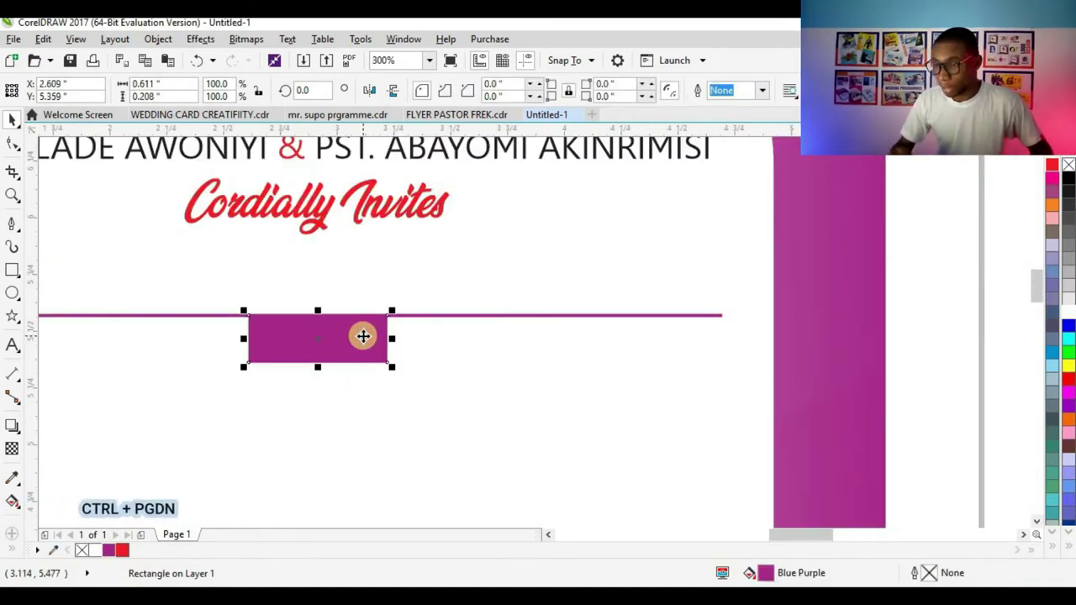
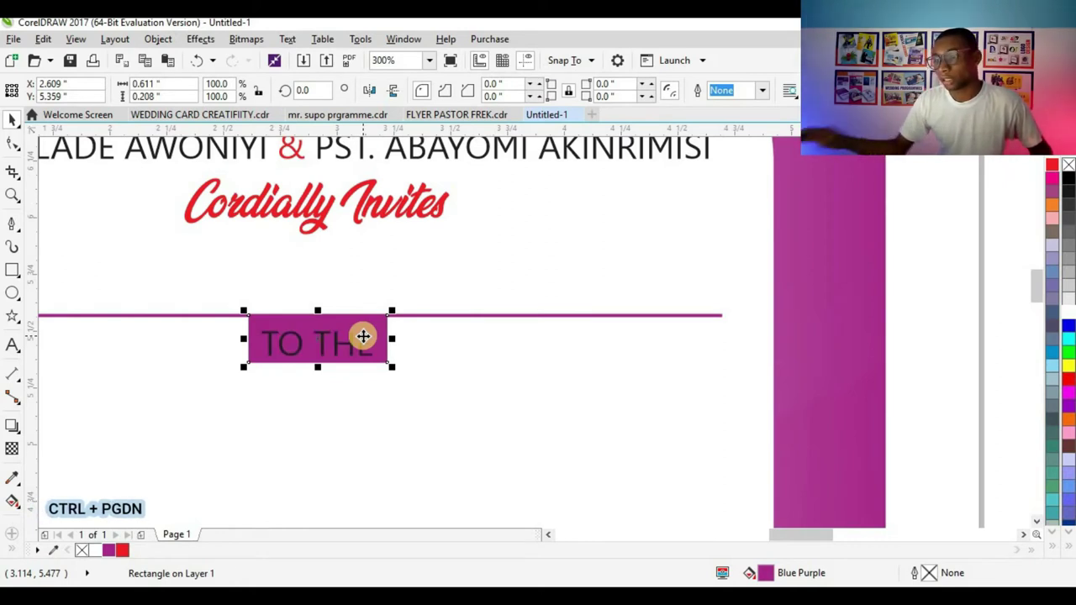
# Make the TO THE text white and select it together with its purple box
pyautogui.click(343, 356)
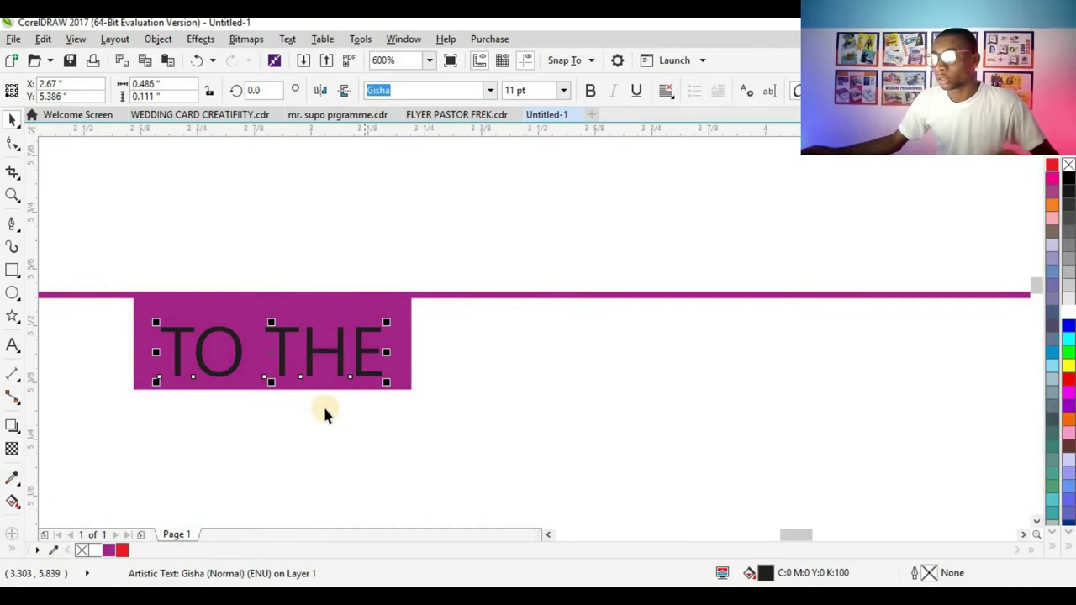
pyautogui.click(94, 551)
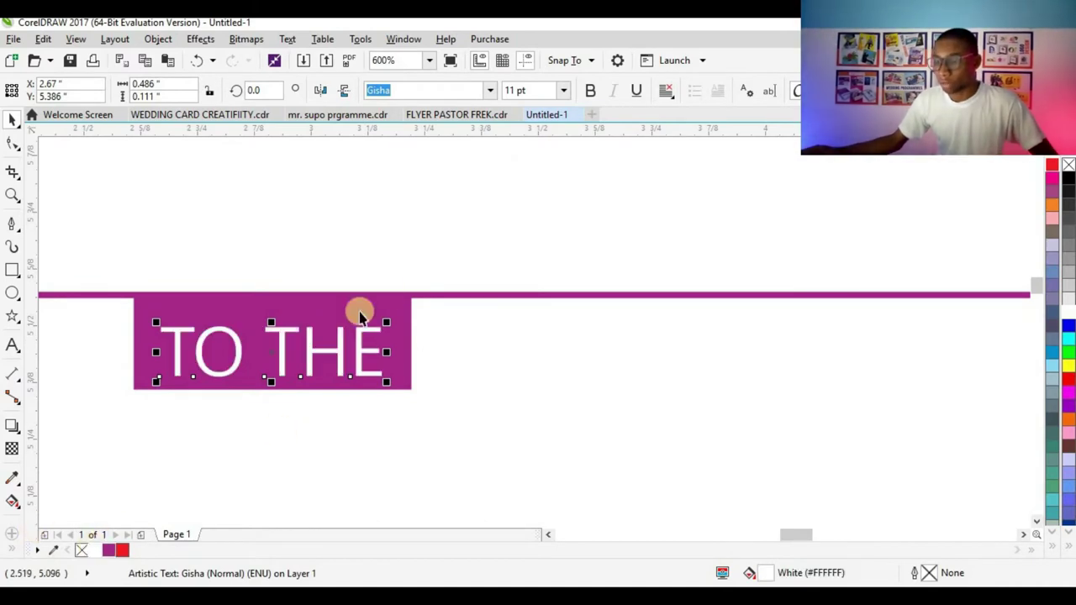
pyautogui.keyDown('shift'); pyautogui.click(401, 321); pyautogui.keyUp('shift')
pyautogui.scroll(-4, 492, 336)
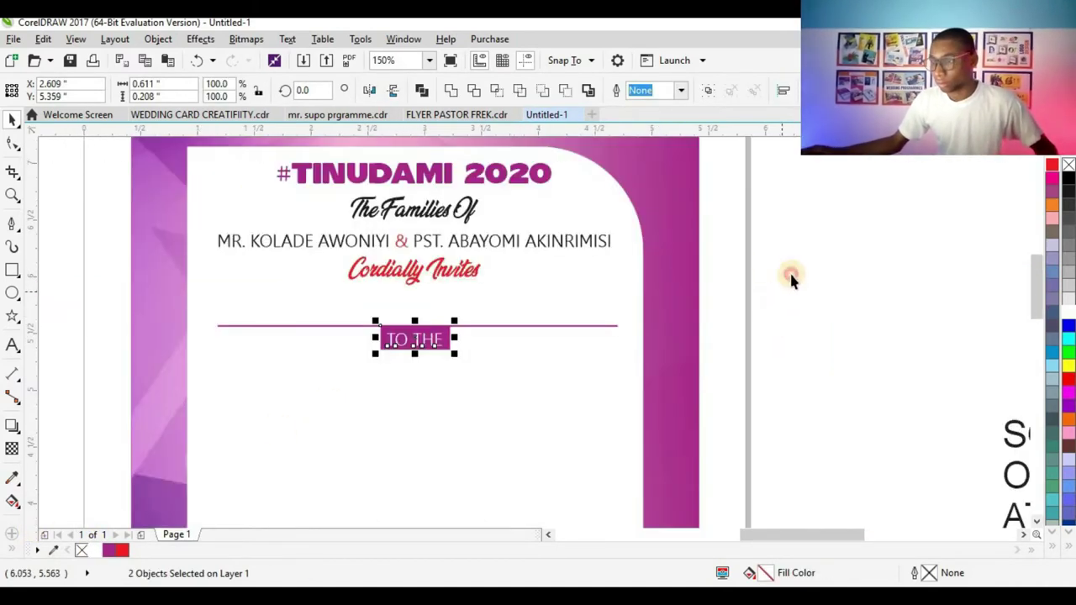
pyautogui.scroll(-4, 465, 307)
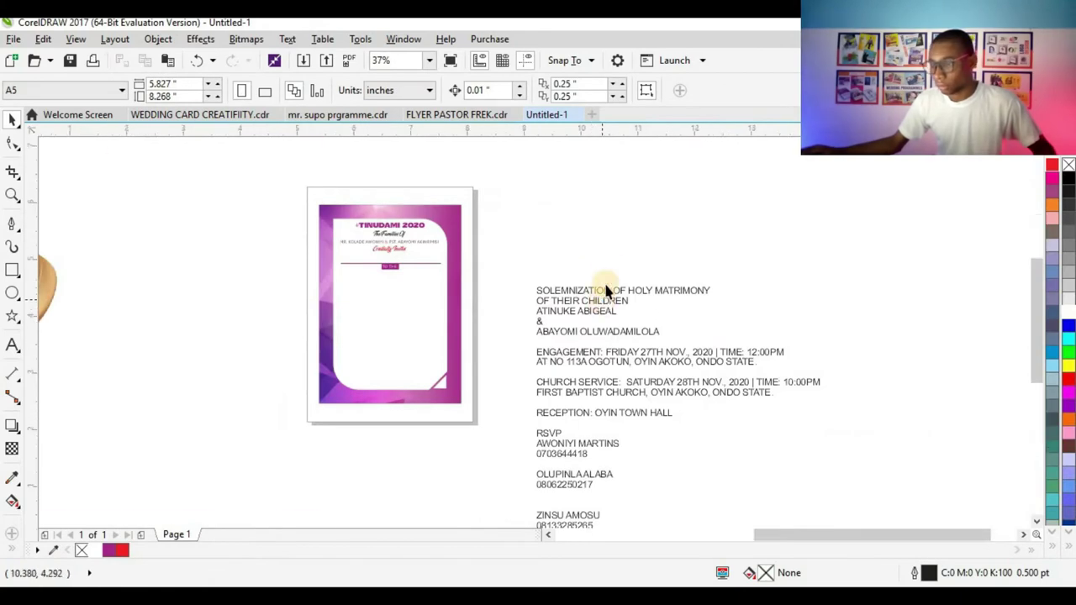
pyautogui.scroll(4, 605, 290)
# Move the text block's first line onto the card, breaking it onto a second line before HOLY
pyautogui.doubleClick(605, 277)
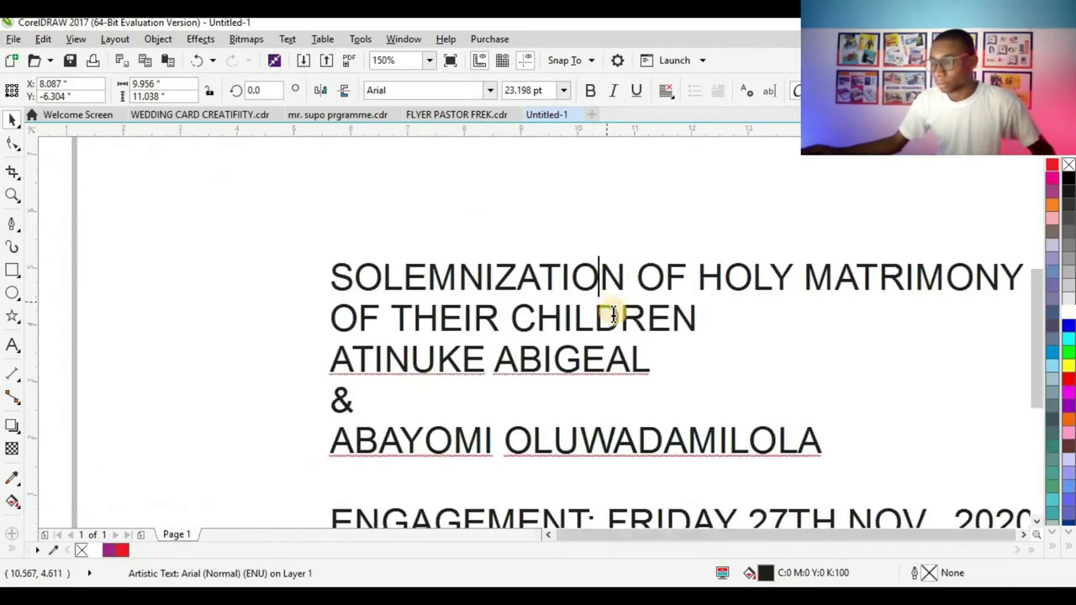
pyautogui.scroll(-2, 639, 302)
pyautogui.scroll(2, 841, 268)
pyautogui.moveTo(1022, 270); pyautogui.dragTo(375, 258)
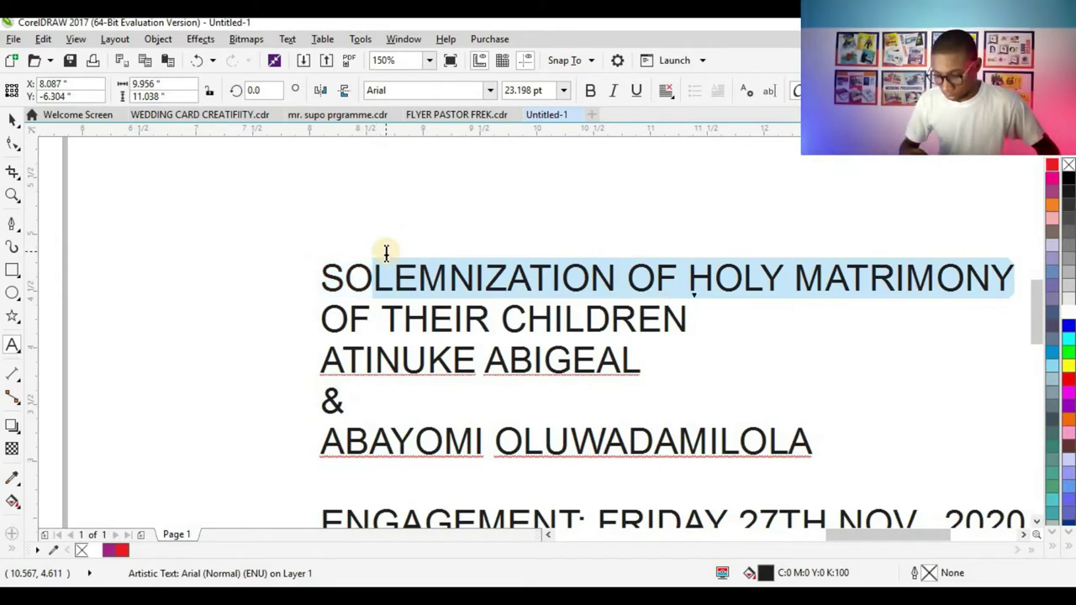
pyautogui.hotkey('shift', 'Home')
pyautogui.hotkey('ctrl', 'c')
pyautogui.press('Delete')
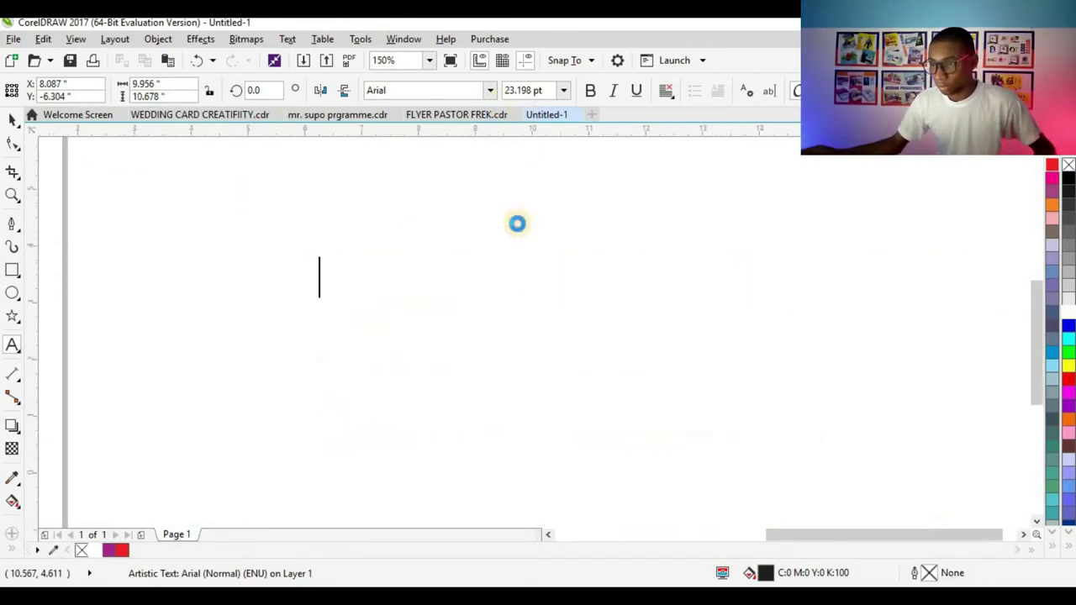
pyautogui.scroll(-3, 517, 222)
pyautogui.scroll(1, 341, 266)
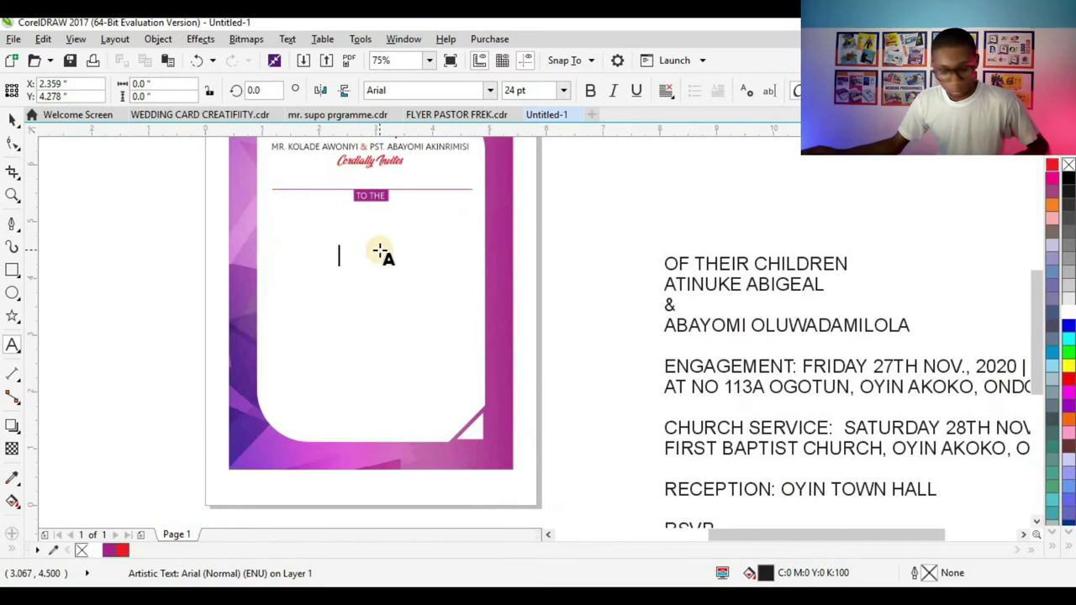
pyautogui.hotkey('ctrl', 'v')
pyautogui.scroll(1, 531, 256)
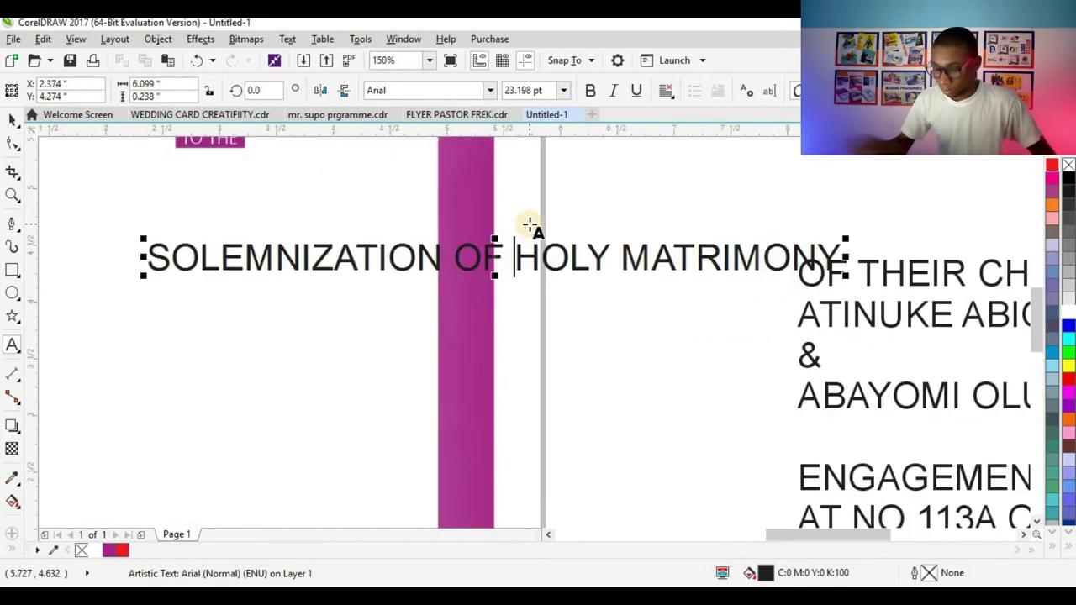
pyautogui.press('BackSpace')
pyautogui.press('Return')
pyautogui.hotkey('ctrl', 'space')
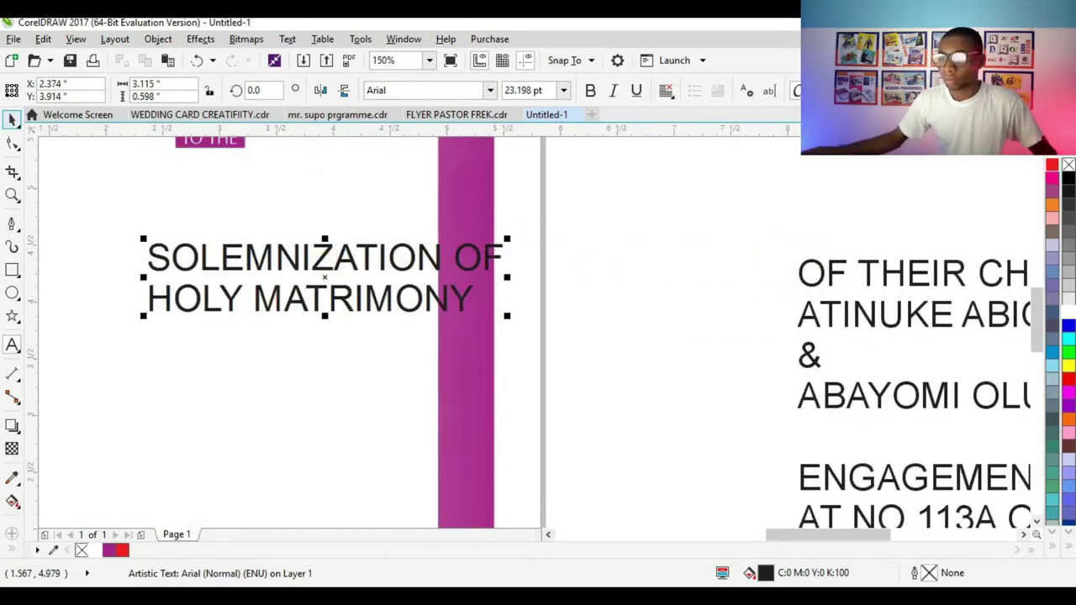
# Convert the heading to Title Case and place it below the TO THE label
pyautogui.click(287, 39)
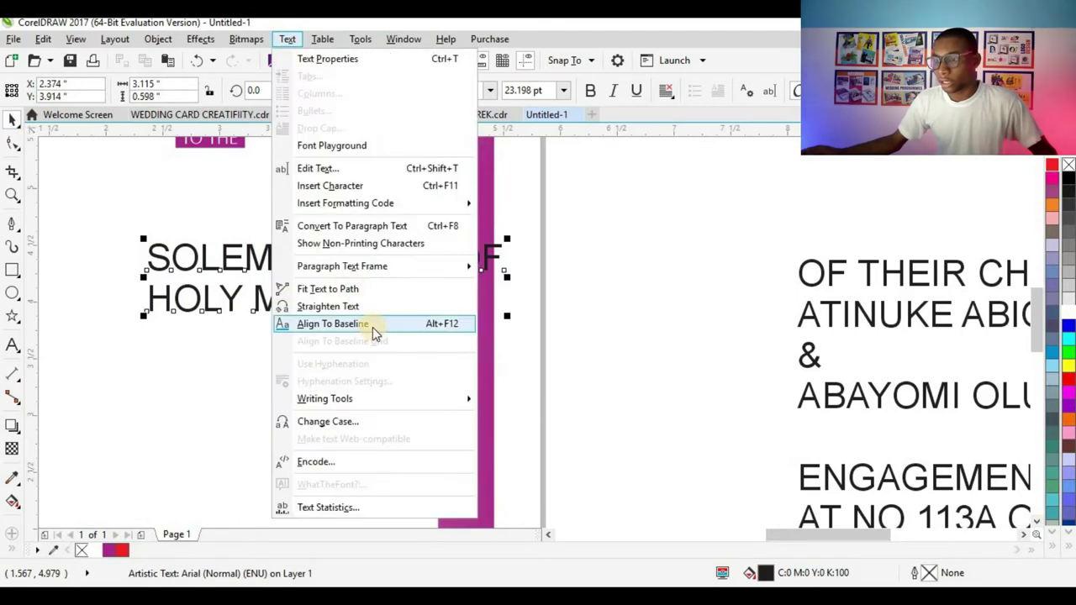
pyautogui.click(370, 422)
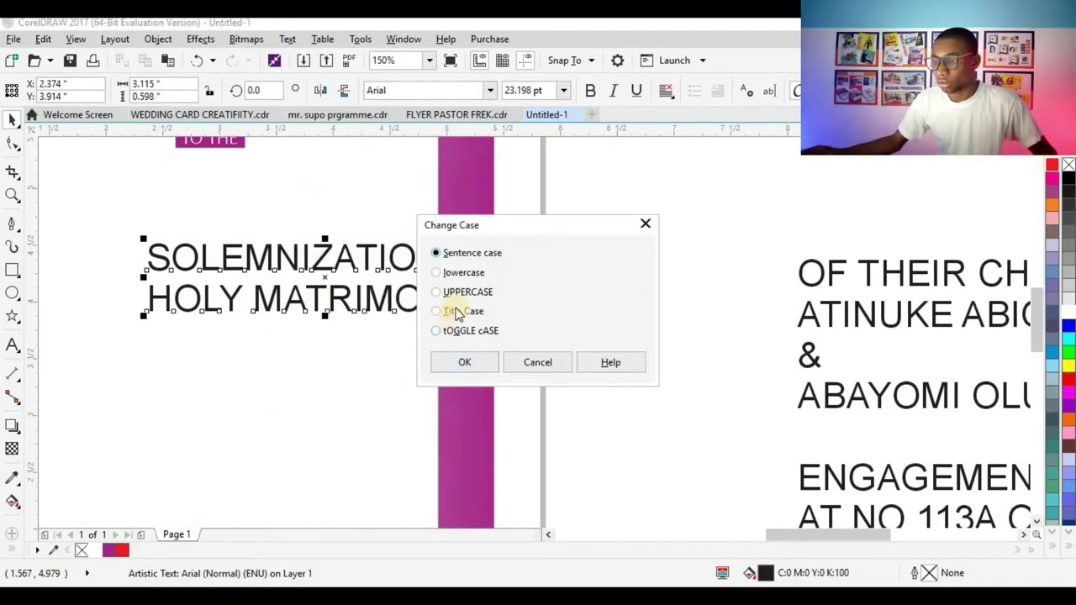
pyautogui.click(462, 367)
pyautogui.scroll(-2, 356, 302)
pyautogui.moveTo(319, 303); pyautogui.dragTo(279, 272)
pyautogui.click(667, 90)
# Centre-align the heading and set it in Vegan Style Personal Use
pyautogui.click(697, 143)
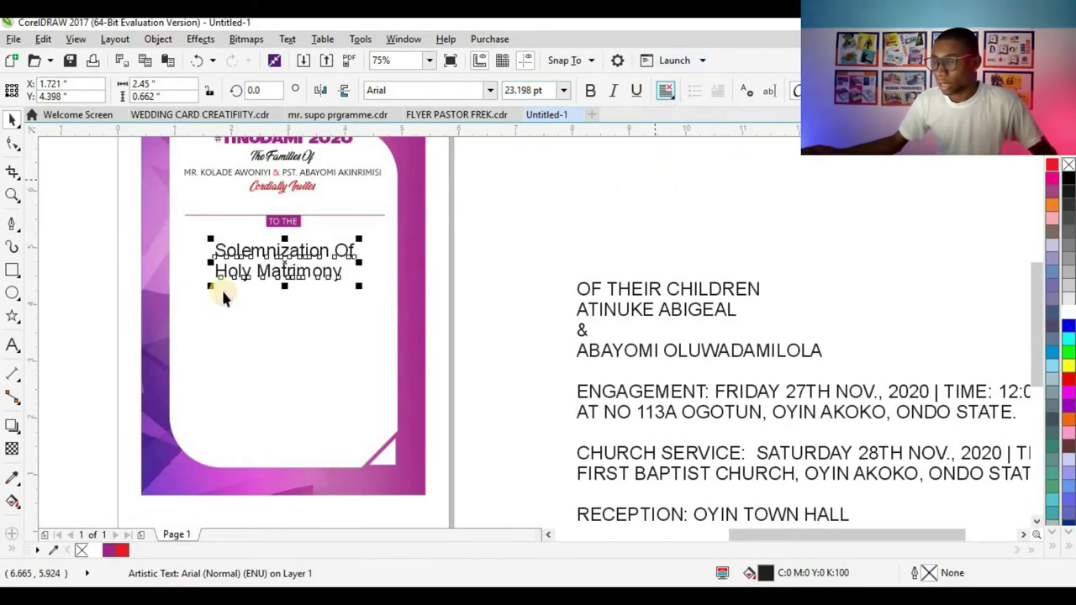
pyautogui.scroll(2, 272, 235)
pyautogui.click(488, 90)
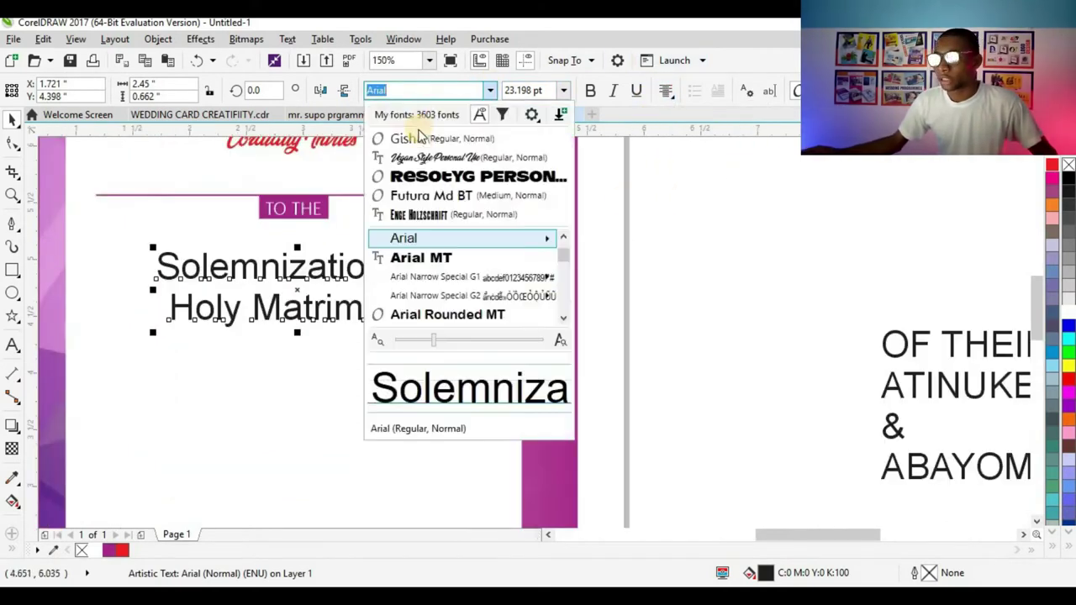
pyautogui.click(428, 159)
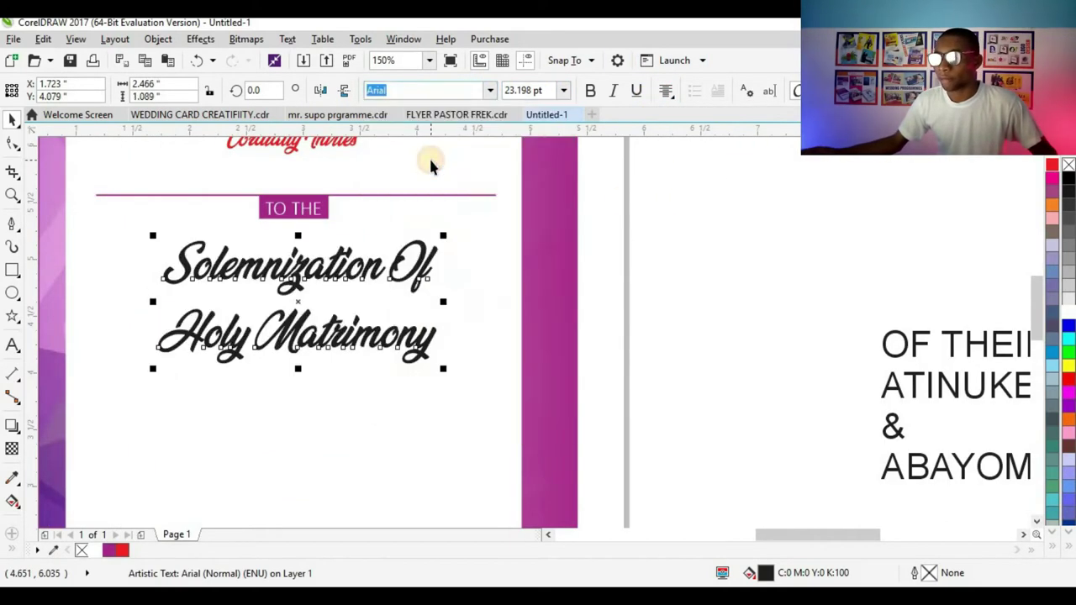
# Tighten the heading's line spacing and centre it horizontally on the card
pyautogui.click(13, 147)
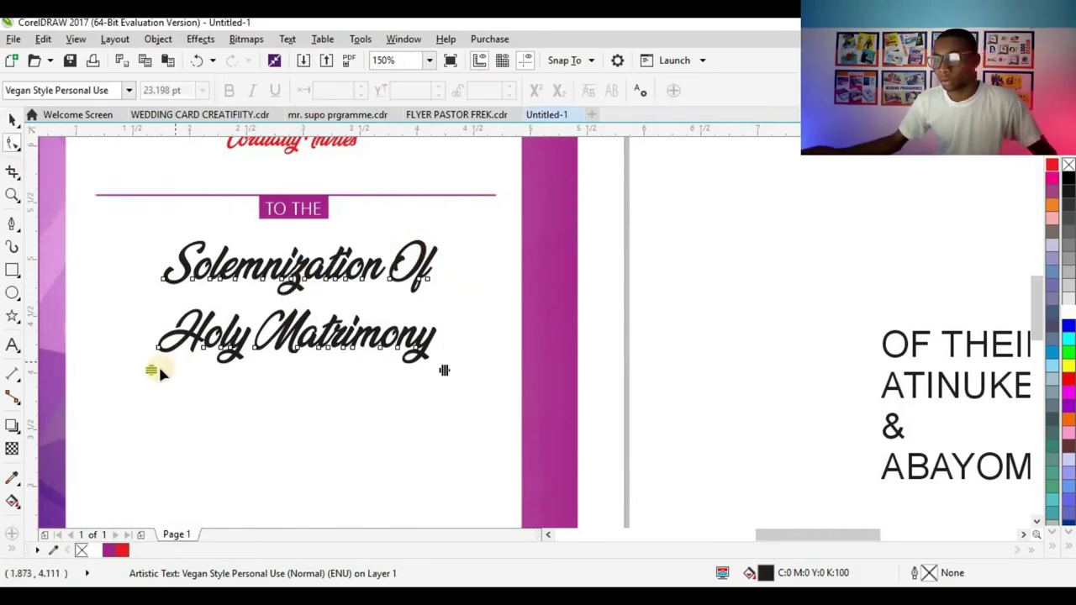
pyautogui.moveTo(151, 368); pyautogui.dragTo(163, 312)
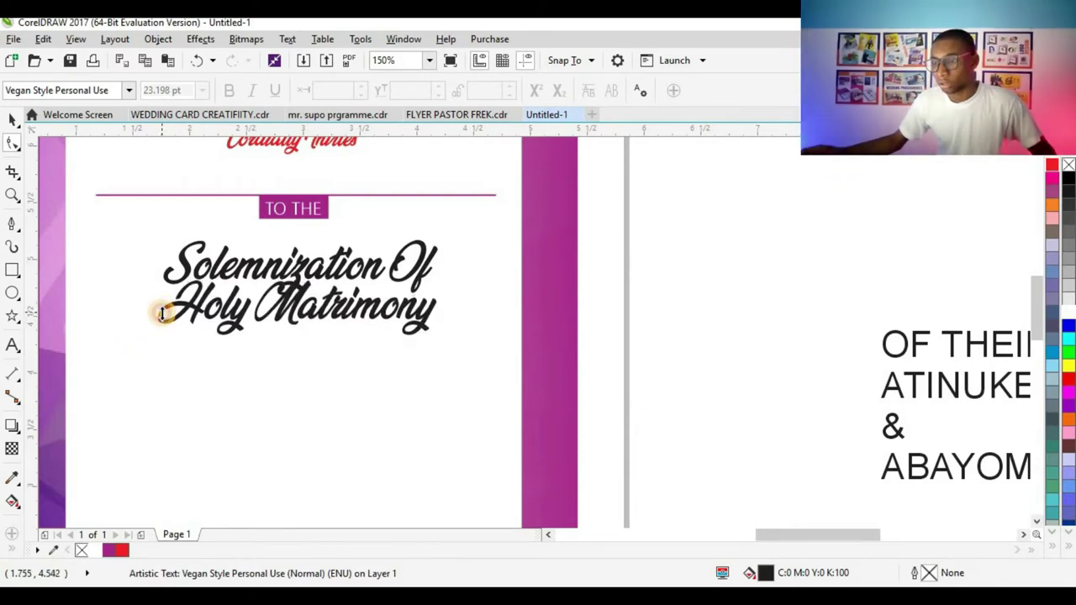
pyautogui.press('space')
pyautogui.keyDown('shift'); pyautogui.click(375, 380); pyautogui.keyUp('shift')
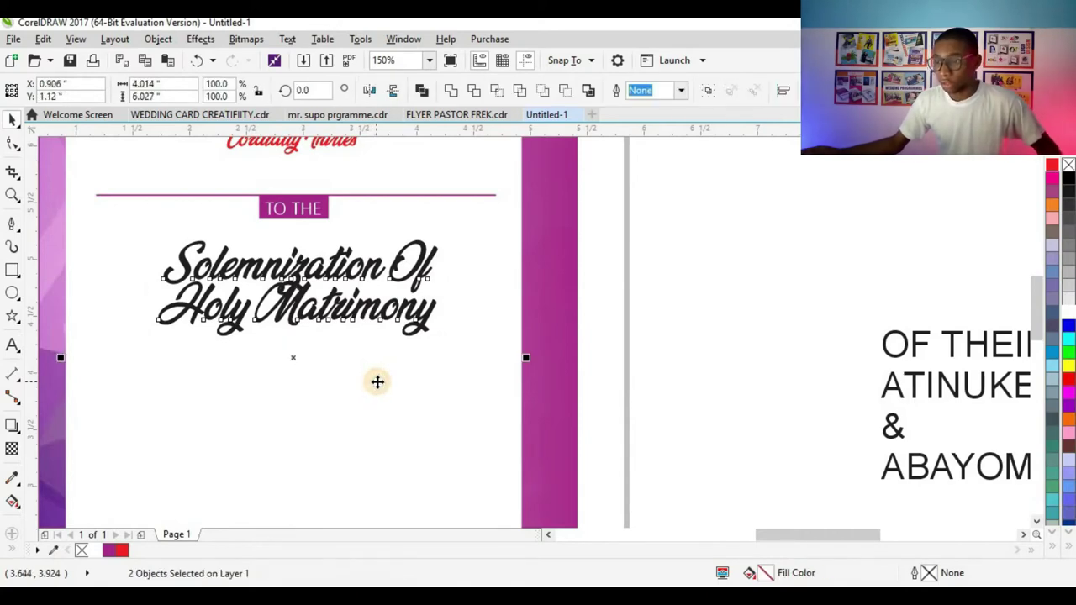
pyautogui.press('c')
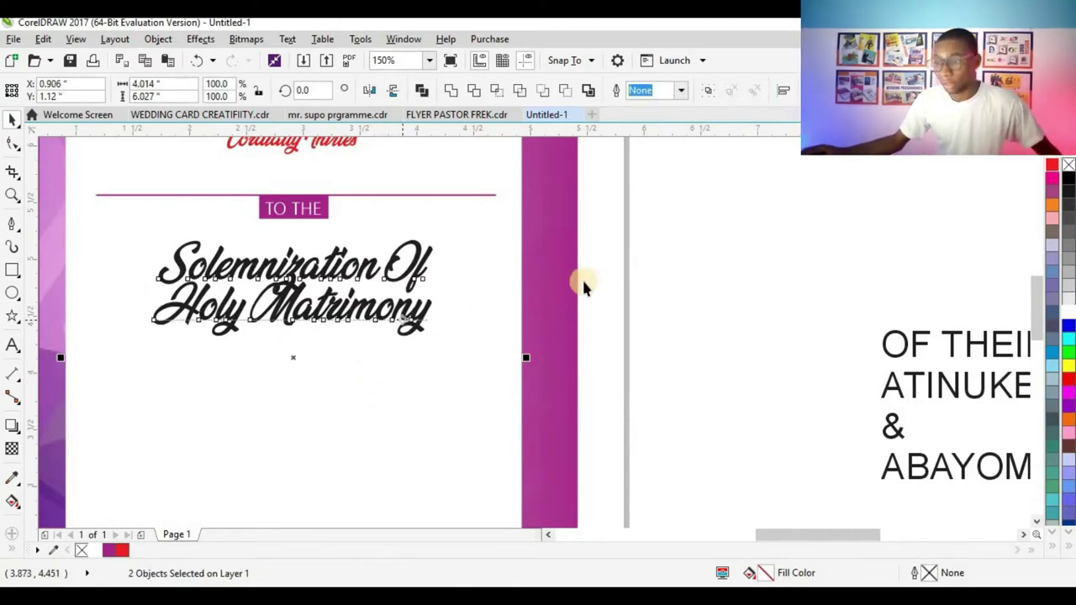
pyautogui.click(334, 267)
# Enlarge the heading slightly and re-centre it on the card
pyautogui.scroll(3, 337, 247)
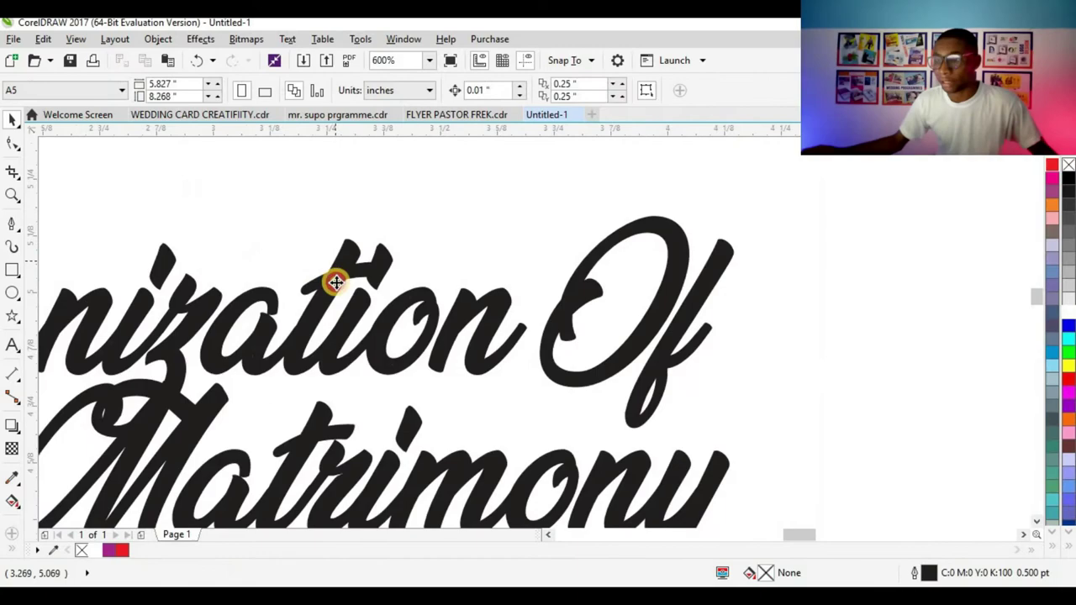
pyautogui.scroll(-2, 334, 281)
pyautogui.scroll(-4, 342, 257)
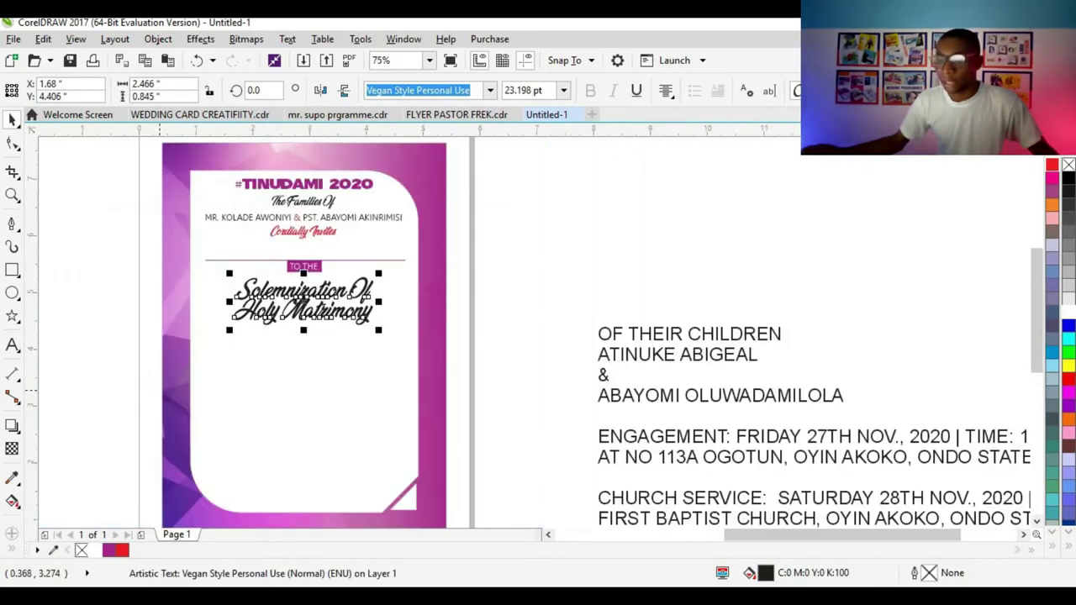
pyautogui.scroll(4, 318, 289)
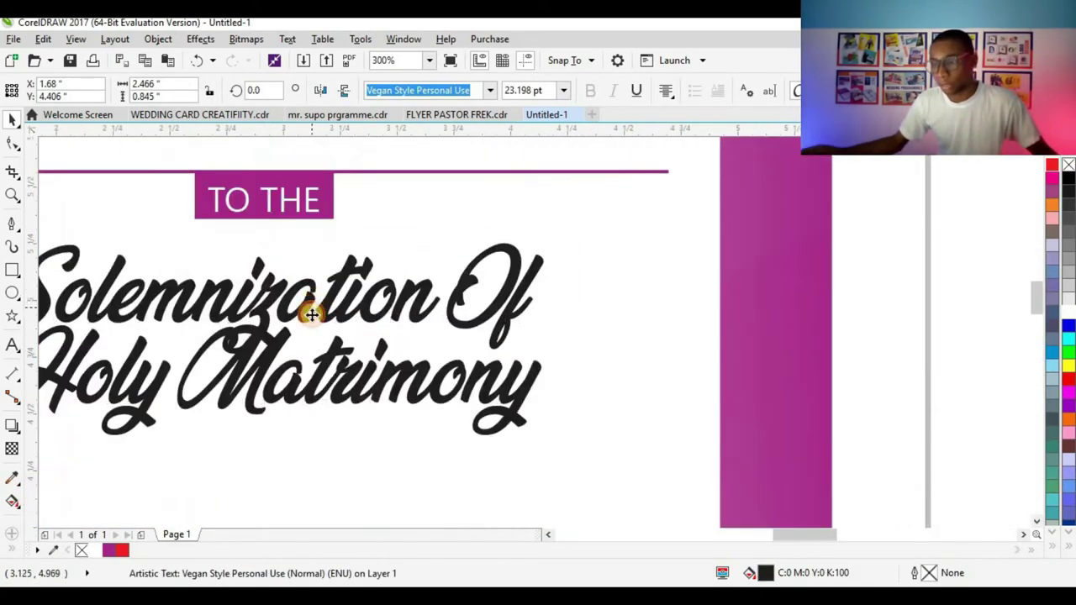
pyautogui.scroll(-2, 348, 319)
pyautogui.moveTo(434, 392); pyautogui.dragTo(442, 396)
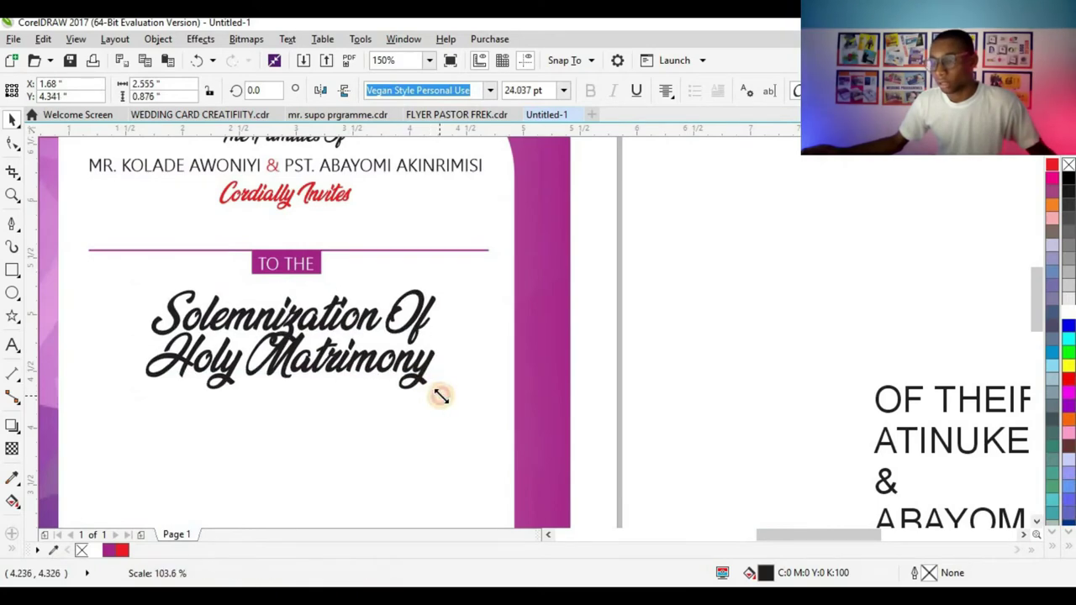
pyautogui.keyDown('shift'); pyautogui.click(407, 416); pyautogui.keyUp('shift')
pyautogui.press('c')
pyautogui.click(611, 325)
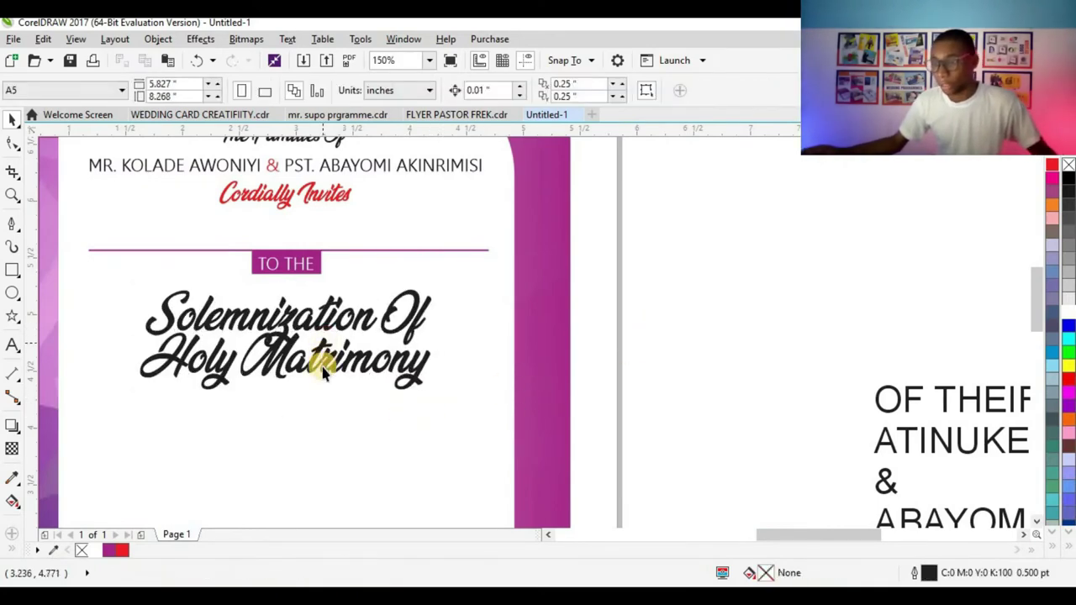
pyautogui.click(322, 373)
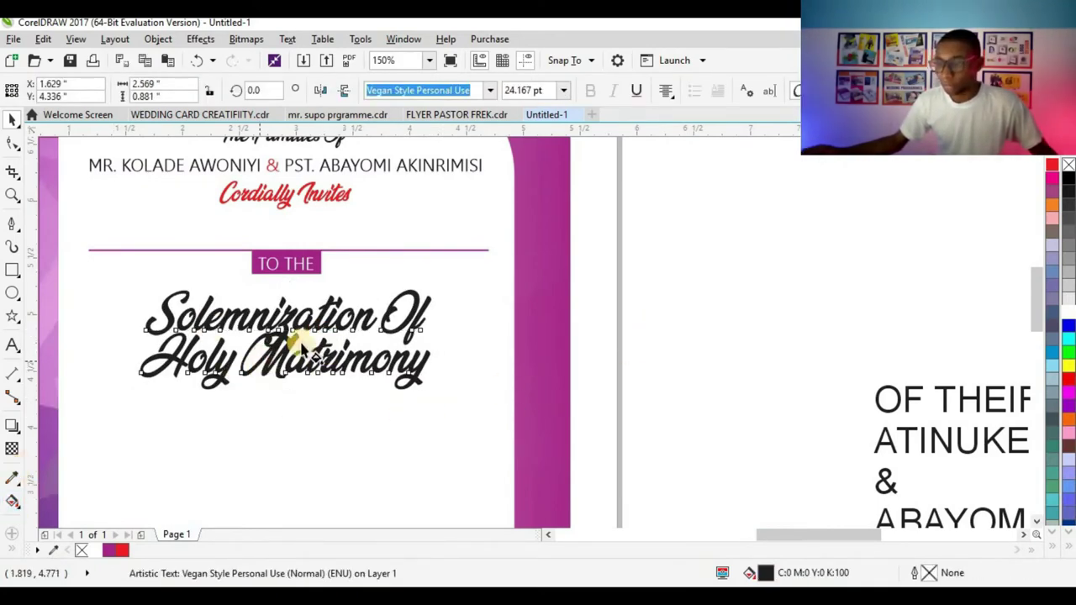
# Give the heading a fountain fill running from Blue Purple at top to red at bottom
pyautogui.moveTo(109, 551); pyautogui.dragTo(277, 312)
pyautogui.press('g')
pyautogui.scroll(2, 286, 331)
pyautogui.moveTo(337, 403); pyautogui.dragTo(282, 309)
pyautogui.moveTo(121, 551); pyautogui.dragTo(336, 391)
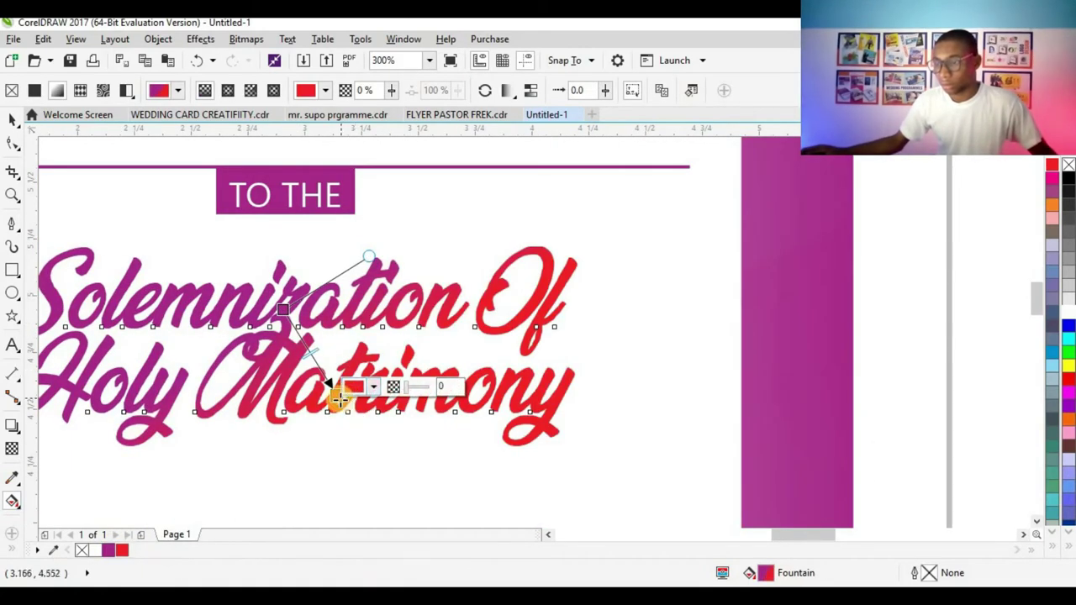
pyautogui.scroll(-2, 326, 432)
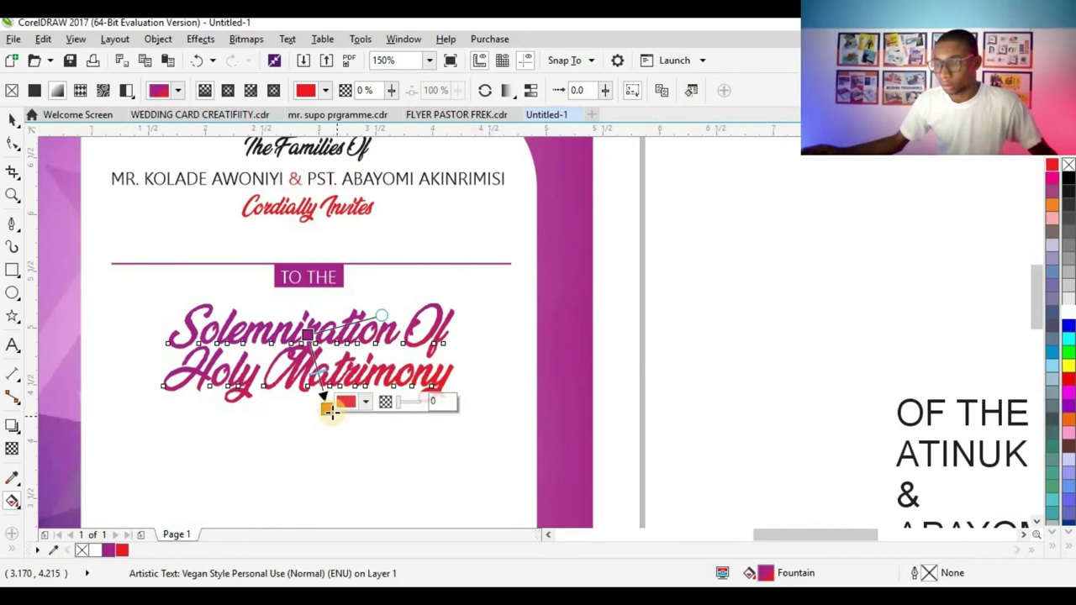
pyautogui.moveTo(315, 424); pyautogui.dragTo(308, 424)
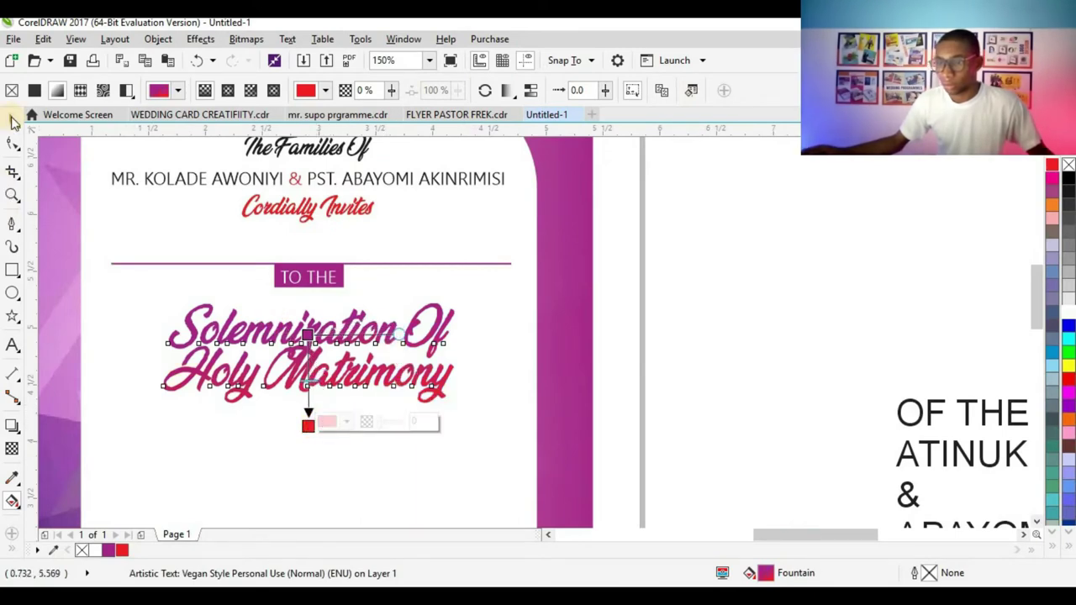
pyautogui.press('space')
# Scale the heading up a little more, to about 25.92 pt, then deselect it
pyautogui.scroll(2, 300, 353)
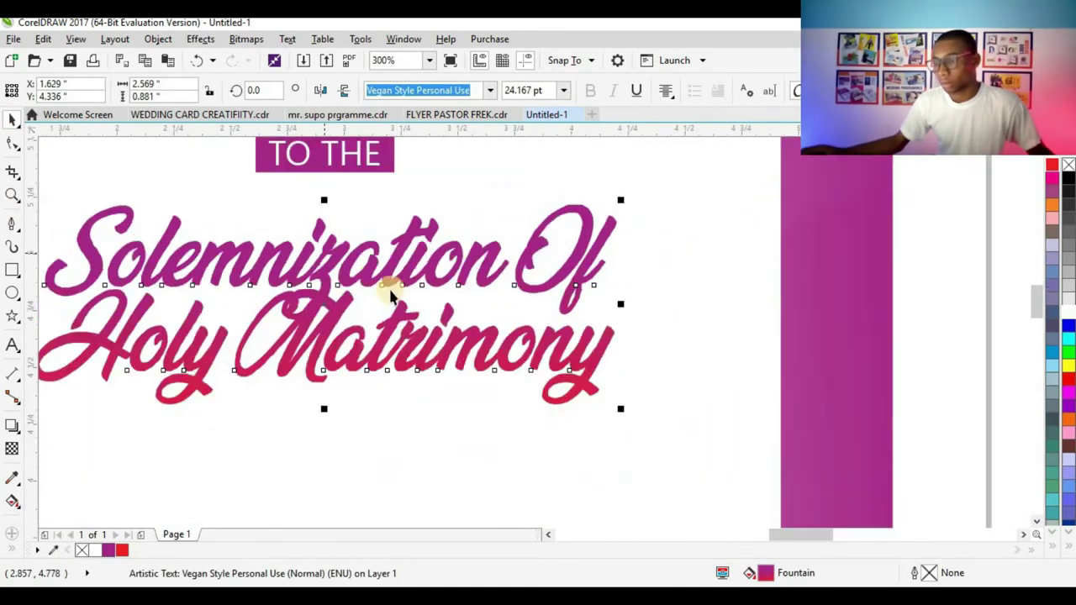
pyautogui.scroll(-2, 526, 347)
pyautogui.moveTo(568, 390); pyautogui.dragTo(576, 397)
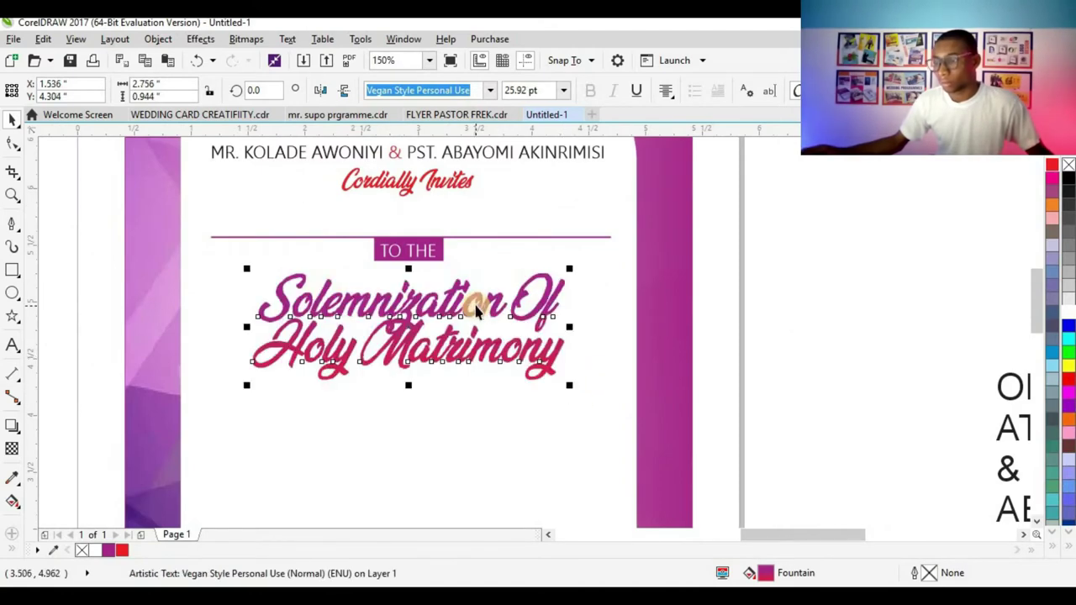
pyautogui.scroll(2, 476, 311)
pyautogui.scroll(-3, 420, 329)
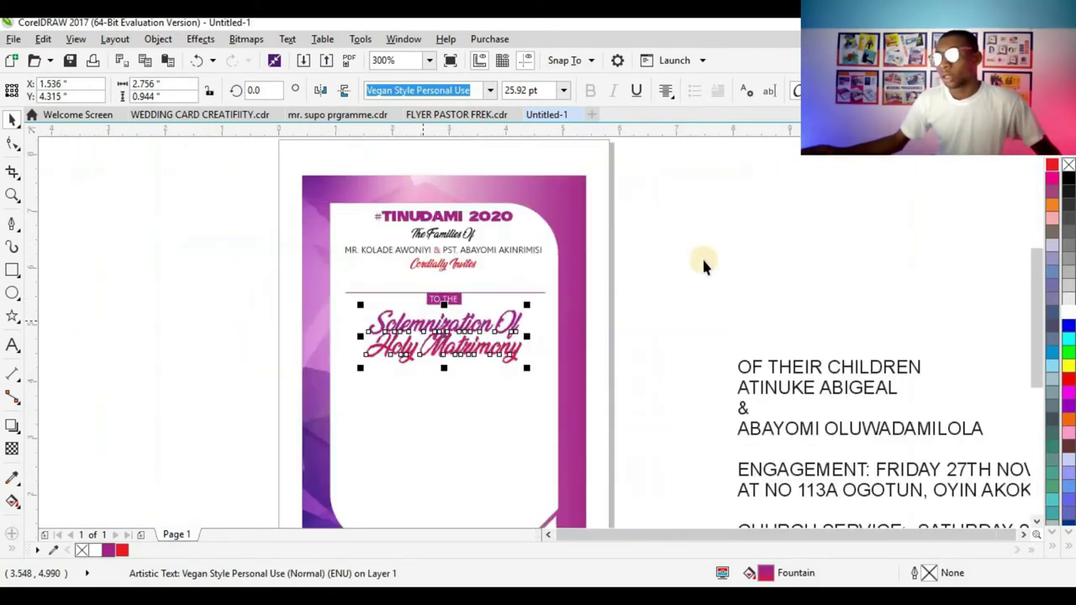
pyautogui.click(701, 260)
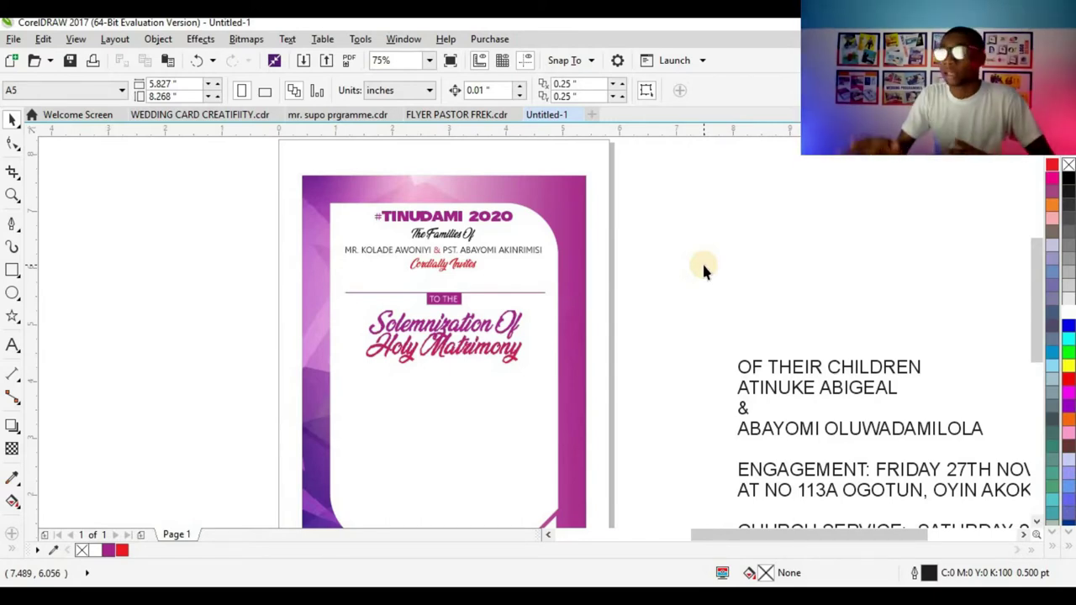
# Shift the divider line, TO THE label and heading group slightly down the card
pyautogui.scroll(2, 498, 351)
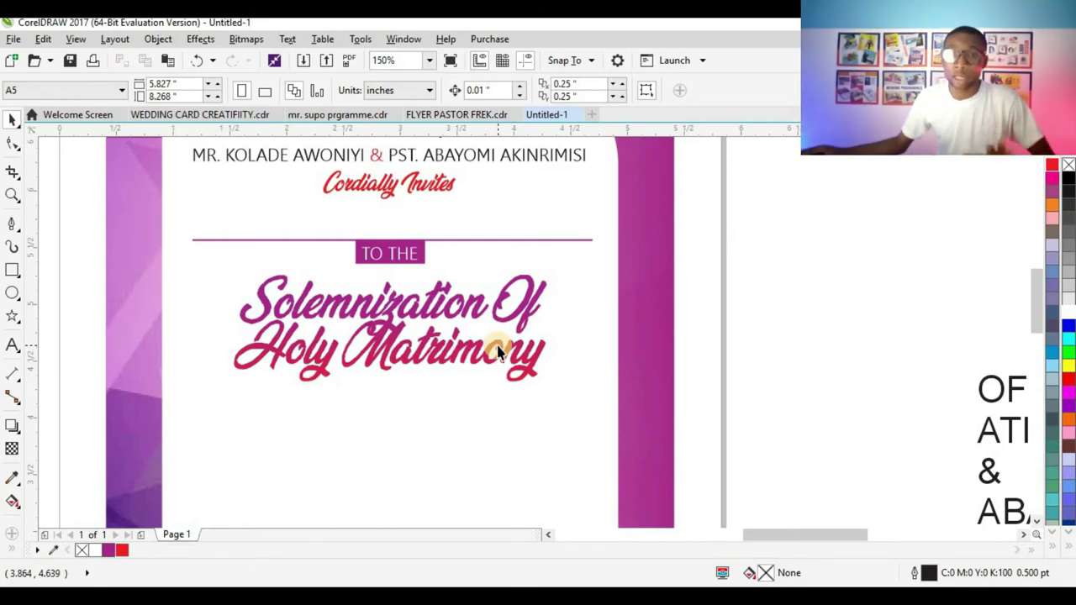
pyautogui.scroll(2, 463, 355)
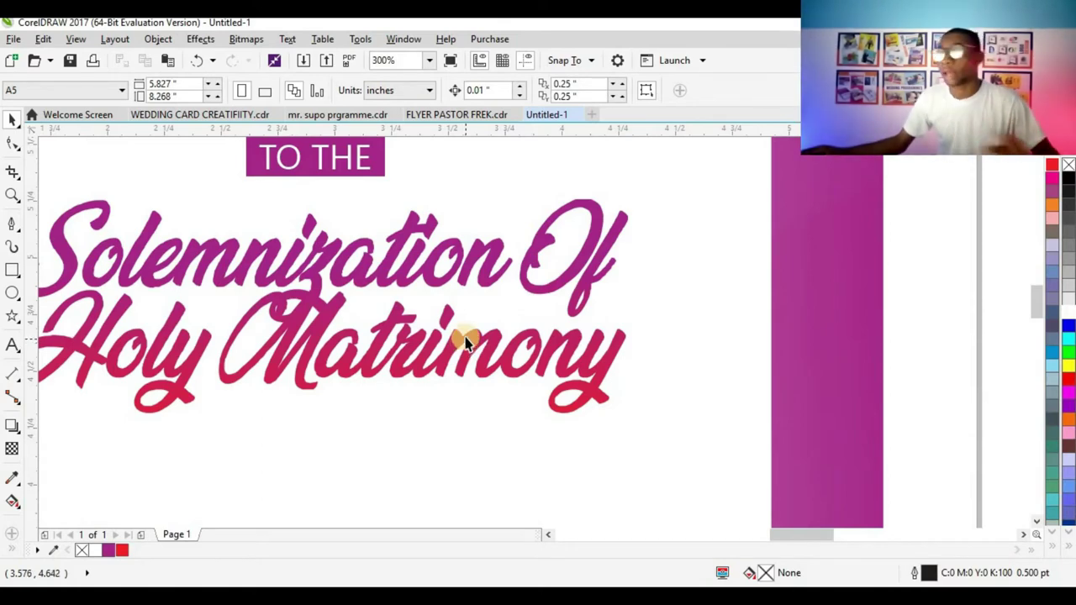
pyautogui.scroll(-2, 464, 348)
pyautogui.click(462, 337)
pyautogui.click(790, 428)
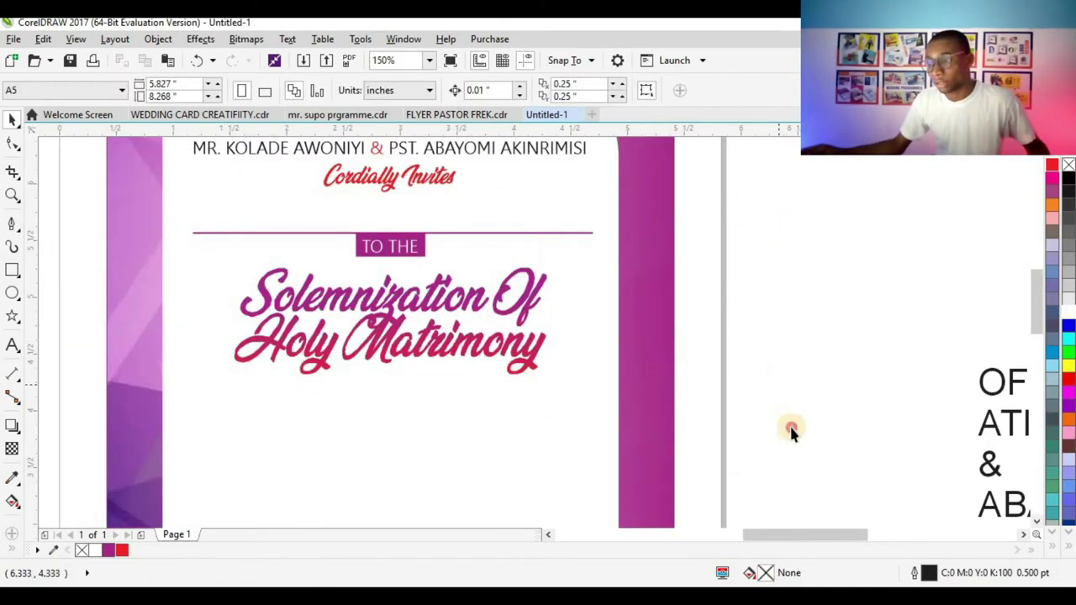
pyautogui.scroll(2, 392, 244)
pyautogui.moveTo(400, 262); pyautogui.dragTo(418, 239)
pyautogui.scroll(-4, 418, 238)
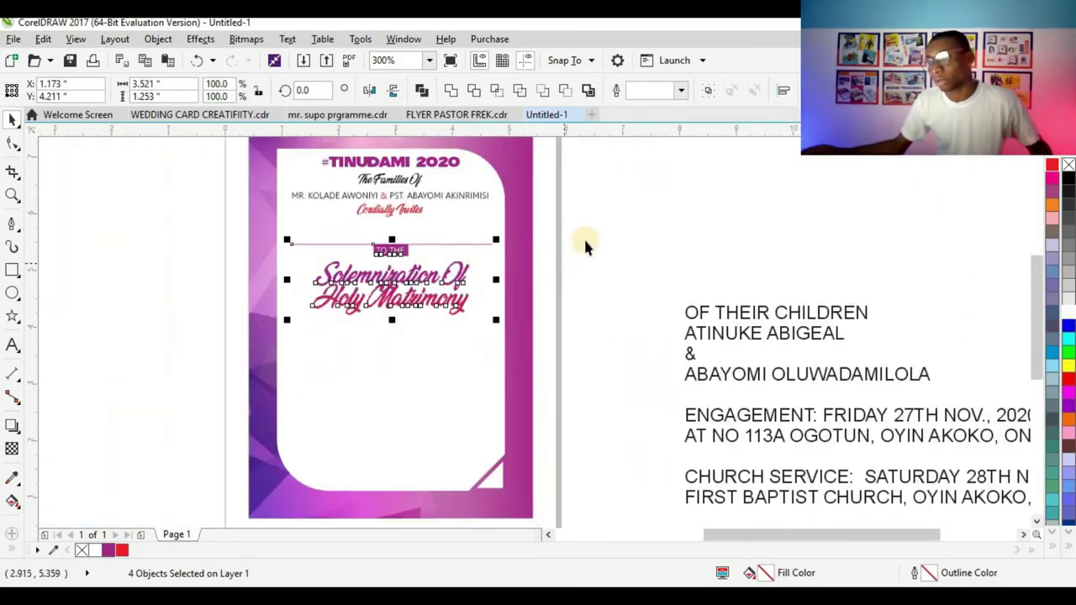
pyautogui.click(448, 287)
pyautogui.scroll(4, 448, 287)
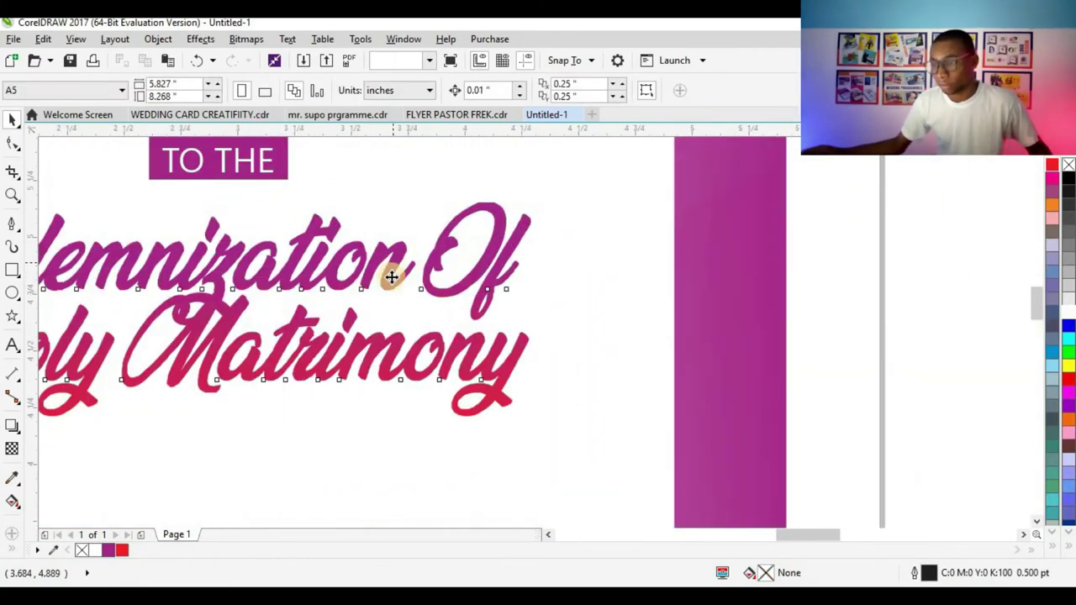
# Cut OF THEIR CHILDREN from the pasteboard text and paste it as new text on the card
pyautogui.click(392, 277)
pyautogui.scroll(-4, 395, 269)
pyautogui.click(885, 277)
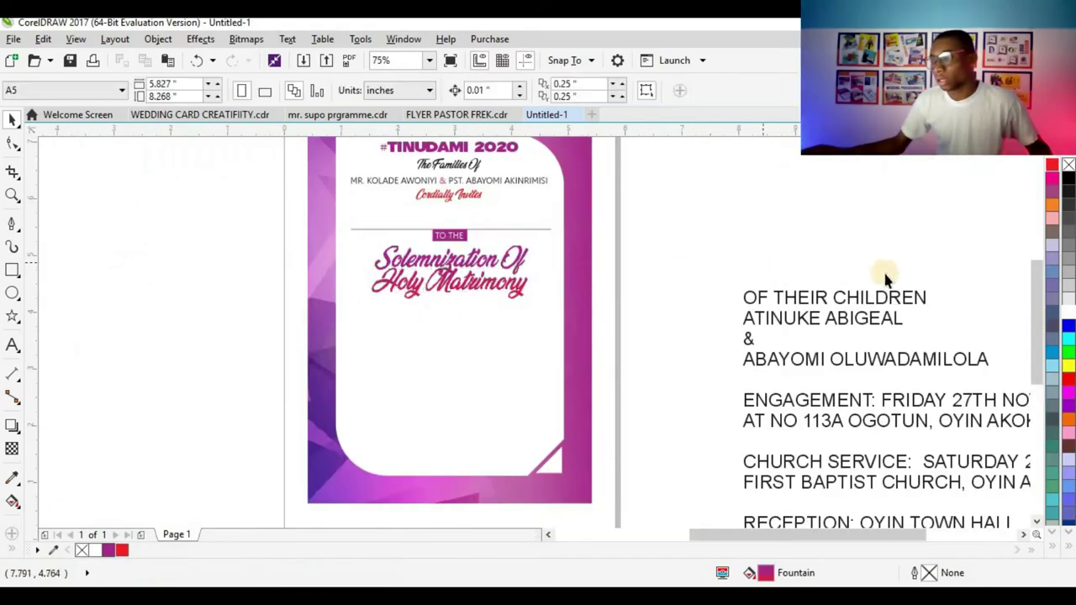
pyautogui.doubleClick(913, 295)
pyautogui.scroll(2, 918, 296)
pyautogui.moveTo(930, 296); pyautogui.dragTo(573, 298)
pyautogui.press('Delete')
pyautogui.scroll(-2, 303, 327)
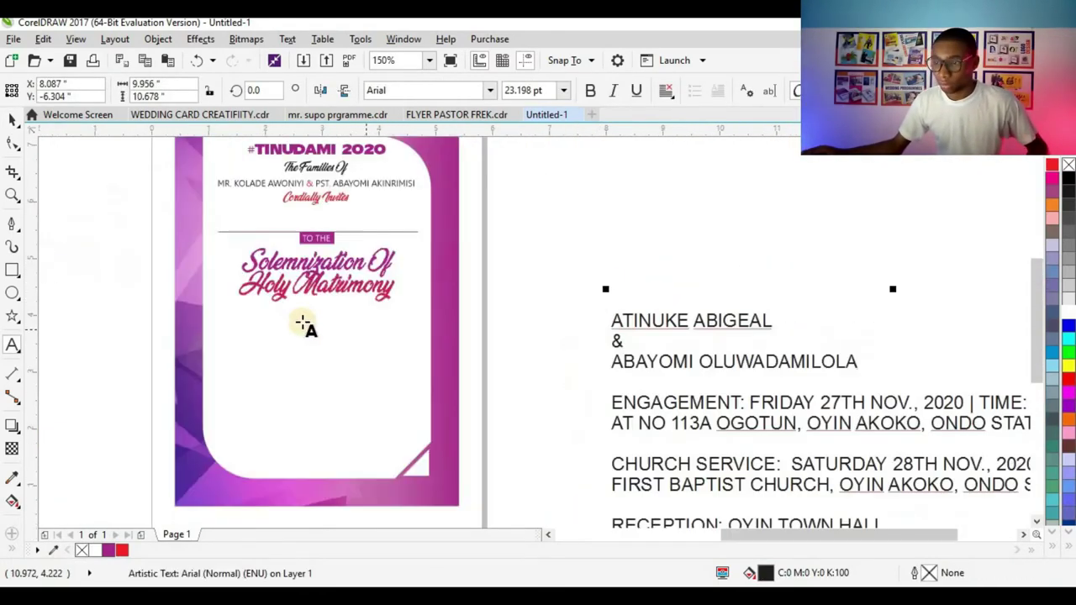
pyautogui.scroll(2, 260, 348)
pyautogui.click(260, 336)
pyautogui.write('OF THEIR CHILDREN')
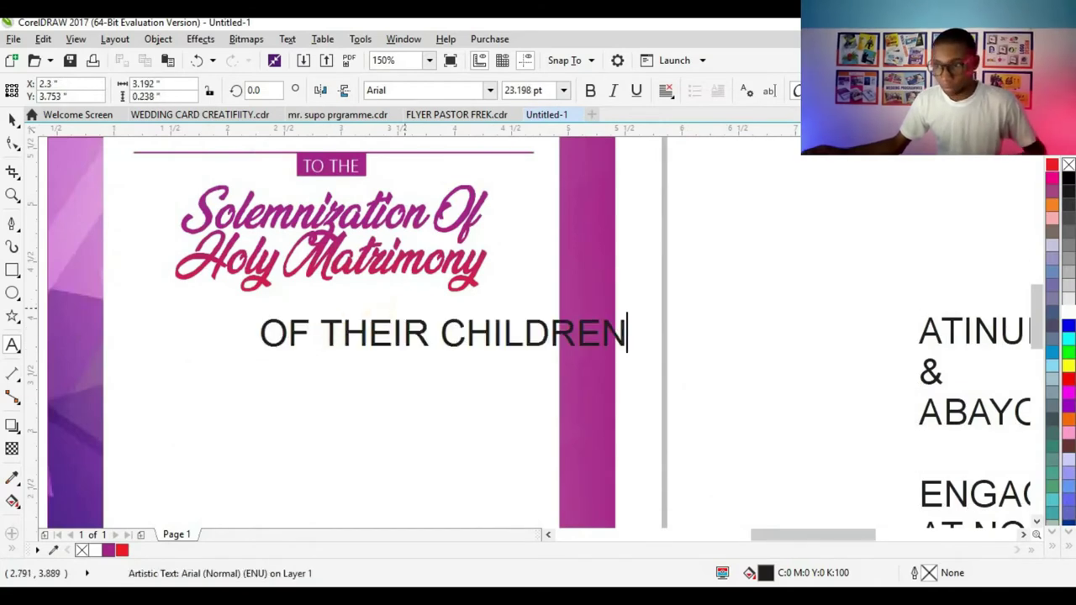
# Set OF THEIR CHILDREN in 11 pt Gisha and position it under the heading
pyautogui.click(425, 90)
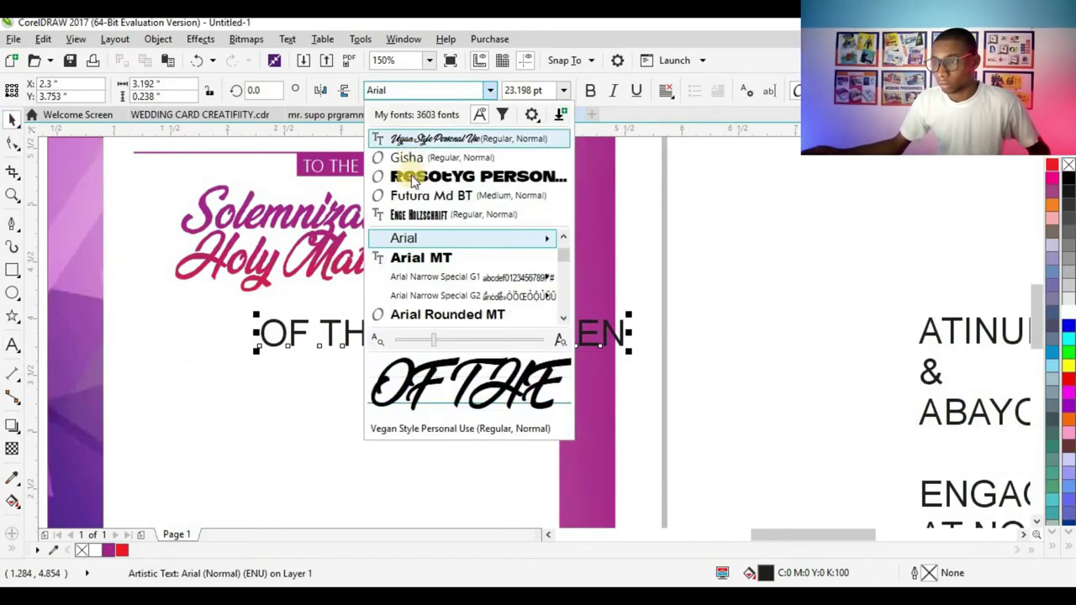
pyautogui.click(407, 157)
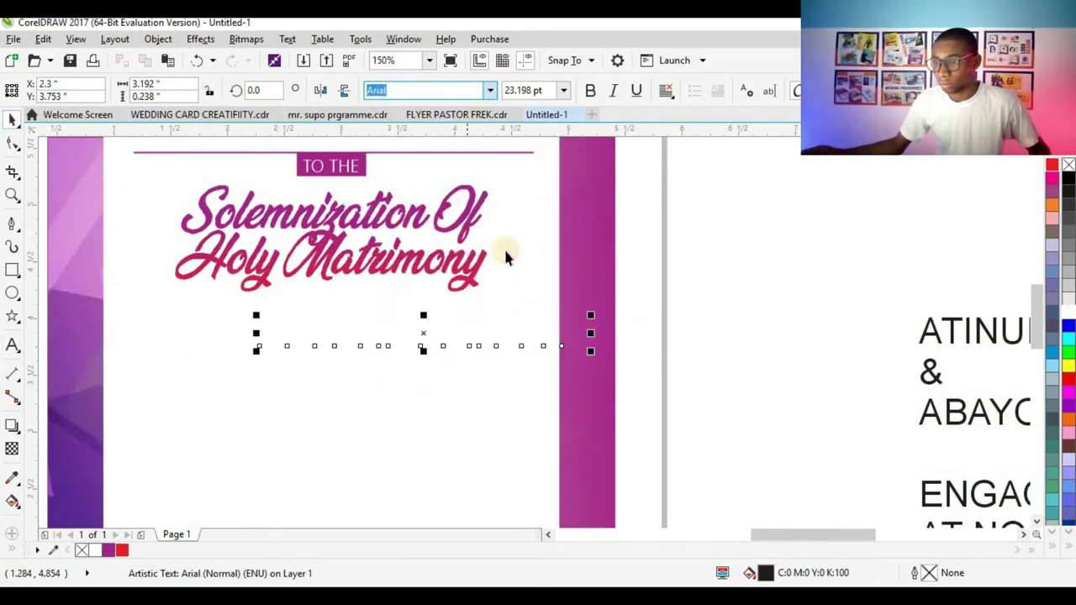
pyautogui.click(563, 90)
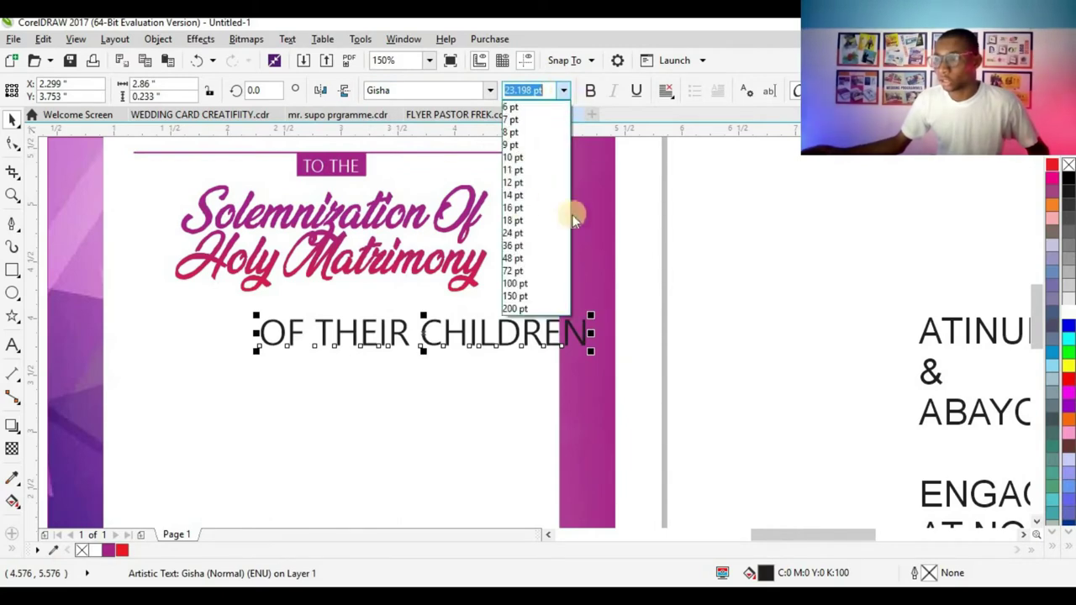
pyautogui.click(530, 170)
pyautogui.moveTo(384, 336)
pyautogui.mouseDown()
pyautogui.moveTo(374, 340)
pyautogui.moveTo(388, 318)
pyautogui.moveTo(399, 334)
pyautogui.mouseUp()
pyautogui.click(355, 314)
pyautogui.scroll(-2, 570, 269)
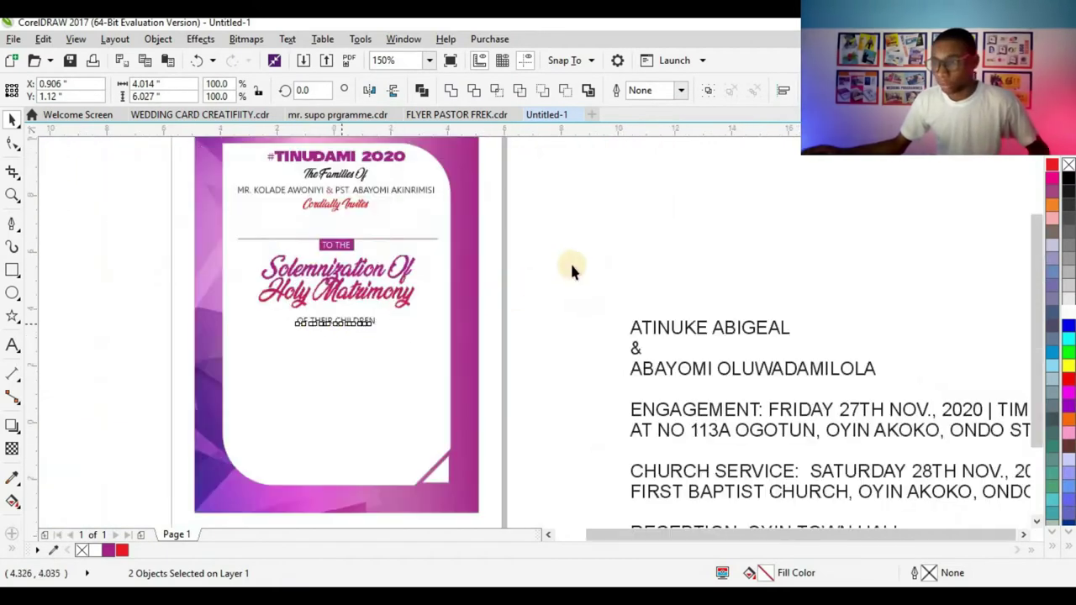
pyautogui.scroll(-3, 570, 267)
pyautogui.press('Escape')
pyautogui.scroll(5, 626, 339)
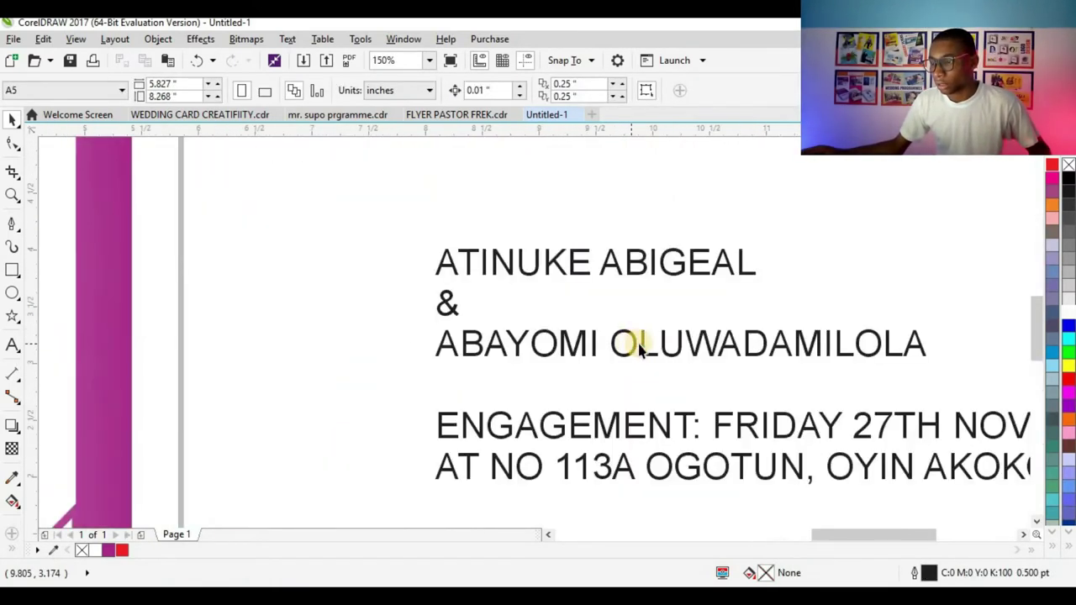
# Cut the three name lines from the pasteboard text and paste them under OF THEIR CHILDREN
pyautogui.click(775, 343)
pyautogui.moveTo(920, 346); pyautogui.dragTo(438, 274)
pyautogui.hotkey('ctrl', 'c')
pyautogui.press('BackSpace')
pyautogui.scroll(-3, 108, 317)
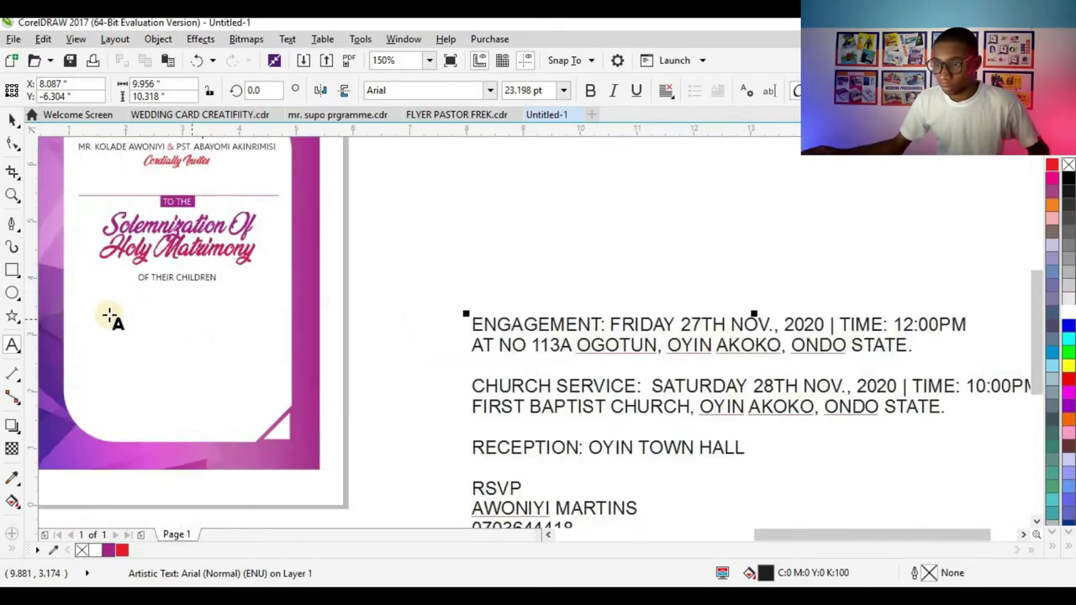
pyautogui.scroll(3, 134, 314)
pyautogui.click(134, 314)
pyautogui.hotkey('ctrl', 'v')
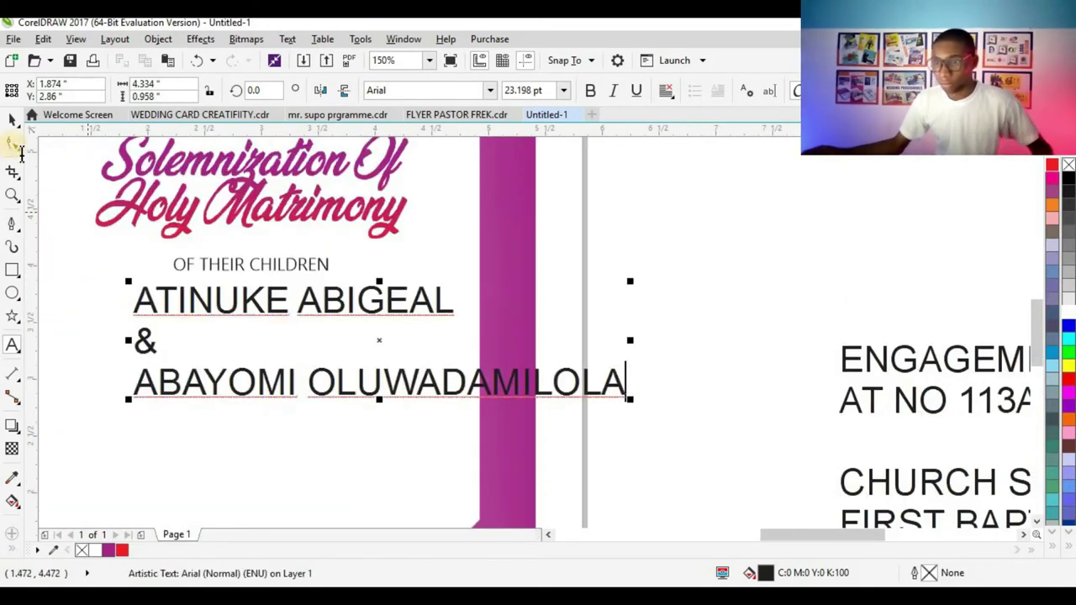
pyautogui.doubleClick(182, 304)
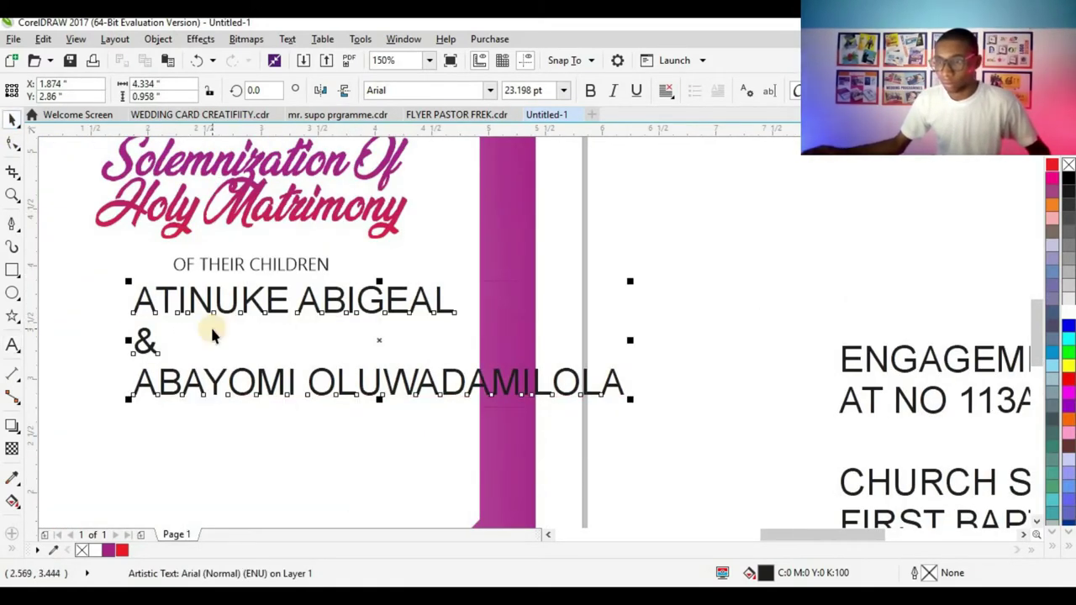
# Centre-align the names block and move it to the card's centre
pyautogui.click(664, 93)
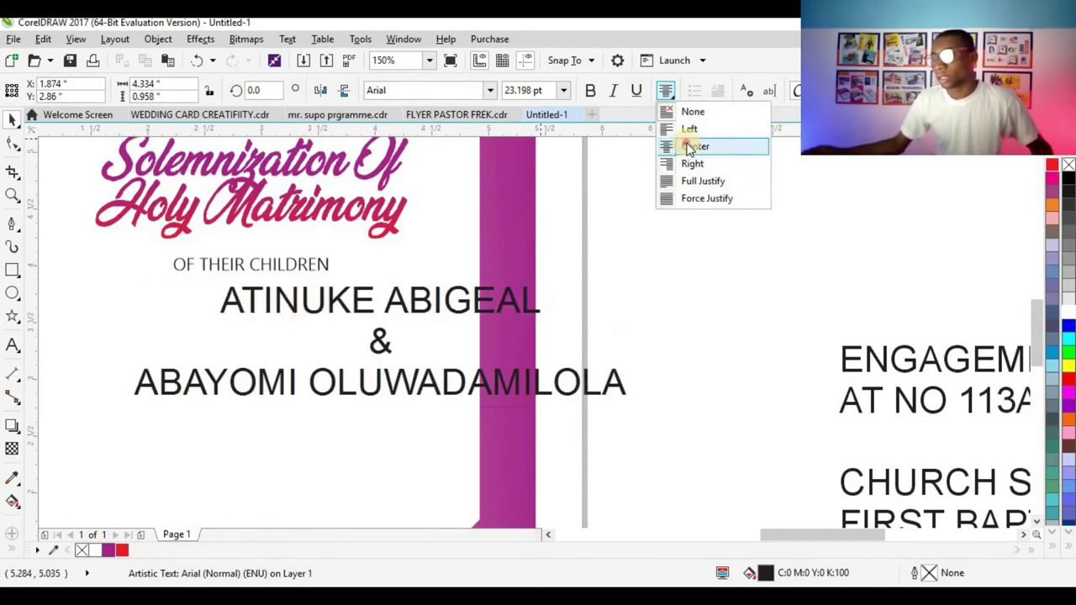
pyautogui.click(685, 146)
pyautogui.scroll(-3, 472, 351)
pyautogui.scroll(3, 421, 343)
pyautogui.moveTo(440, 344); pyautogui.dragTo(362, 353)
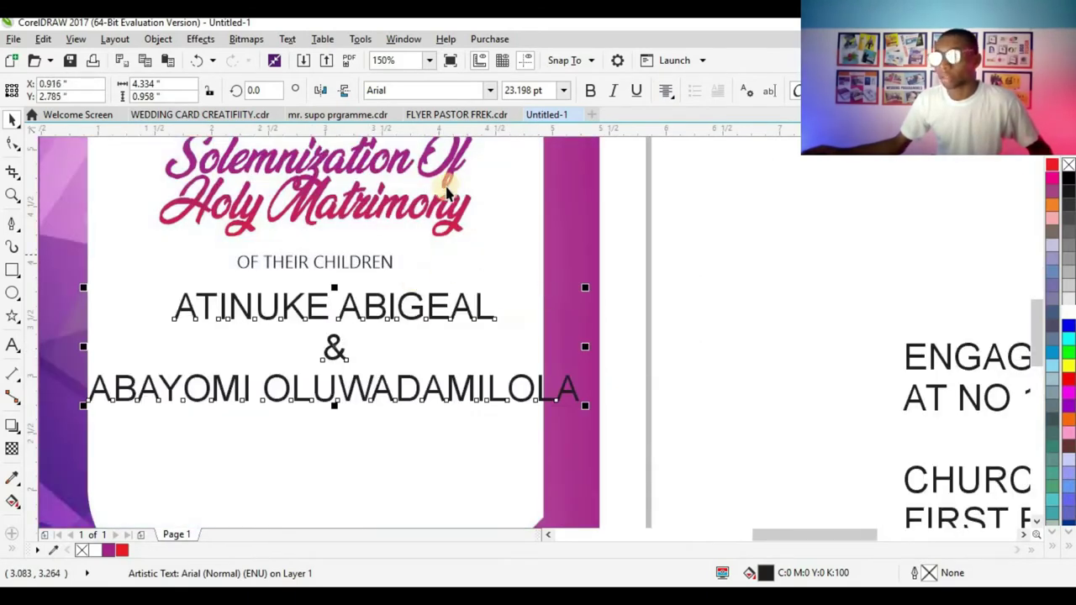
# Convert the names to Title Case and set them in Vegan Style Personal Use
pyautogui.click(287, 40)
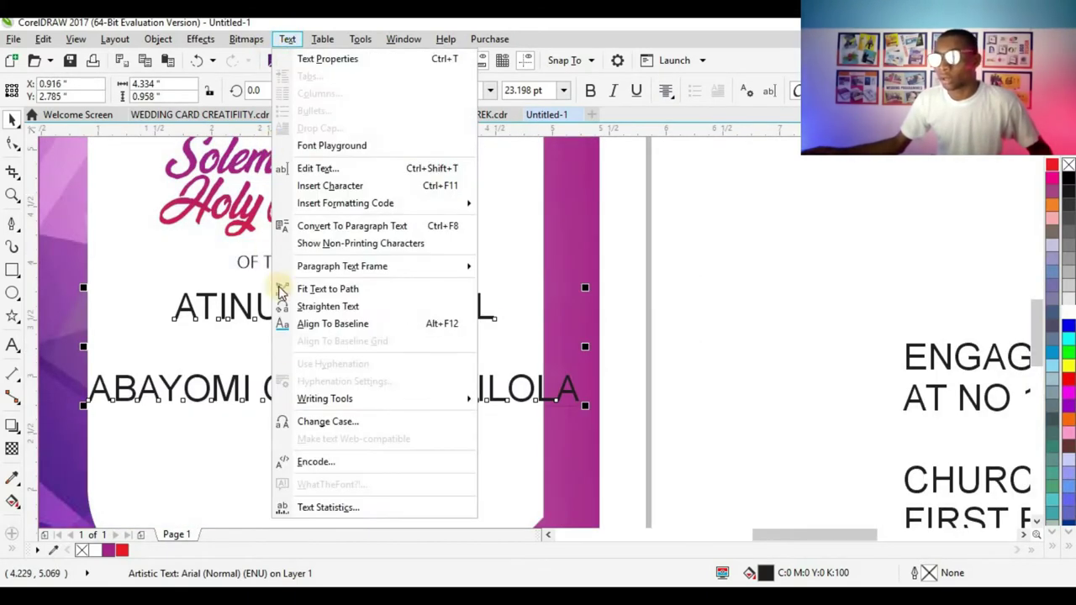
pyautogui.click(346, 420)
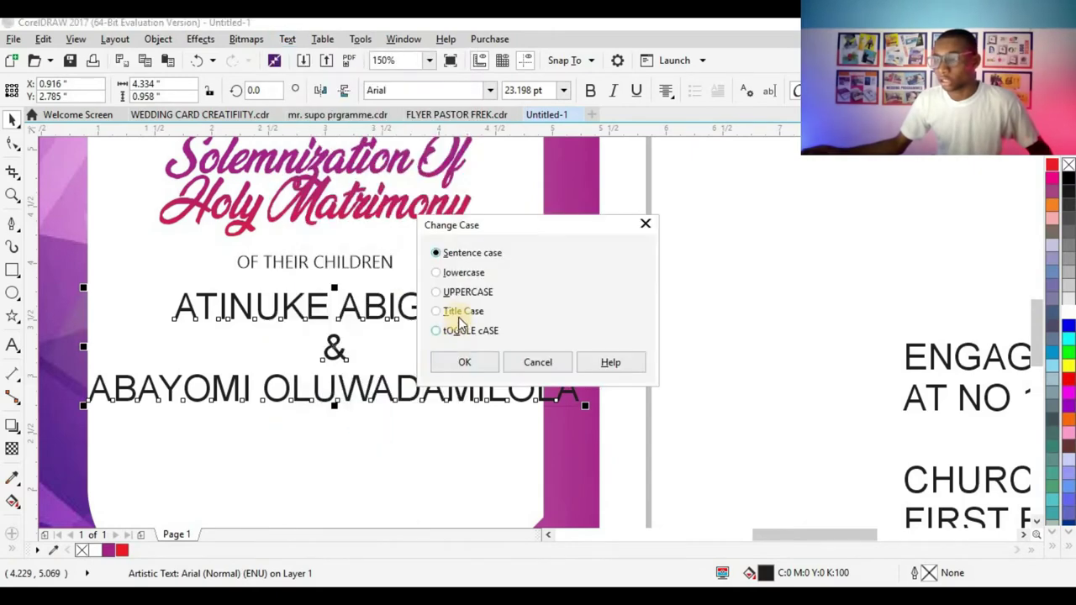
pyautogui.click(458, 369)
pyautogui.click(489, 91)
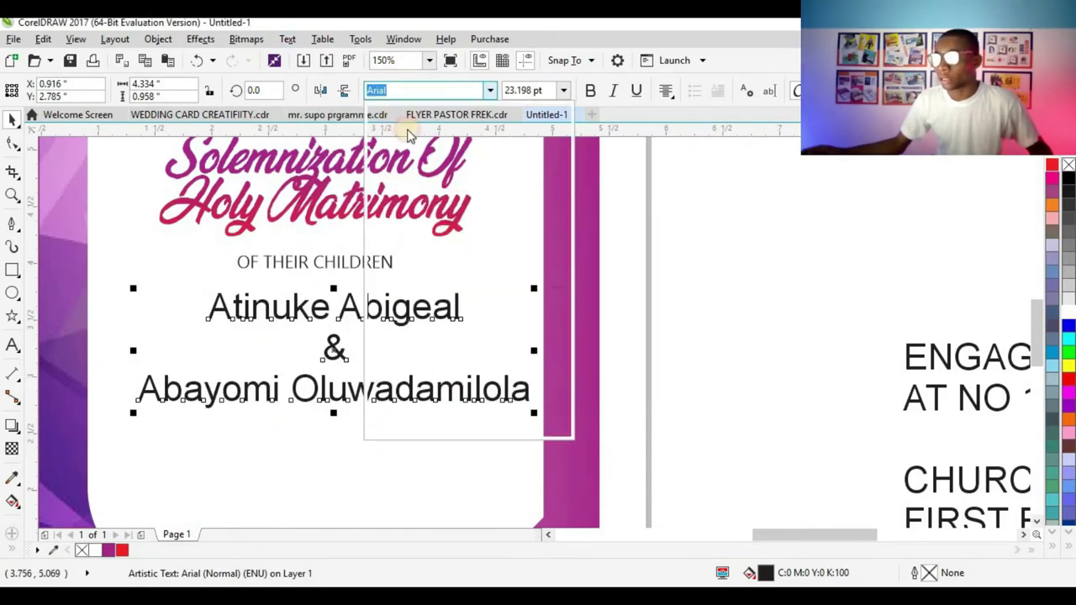
pyautogui.click(414, 160)
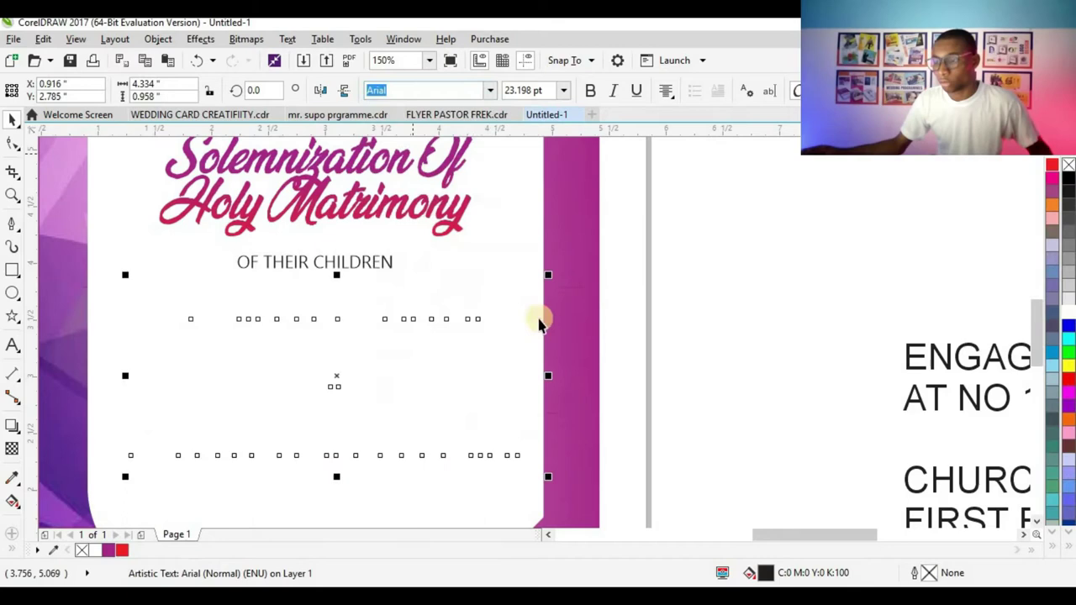
# Make the ampersand between the names bold red Gisha
pyautogui.scroll(2, 348, 375)
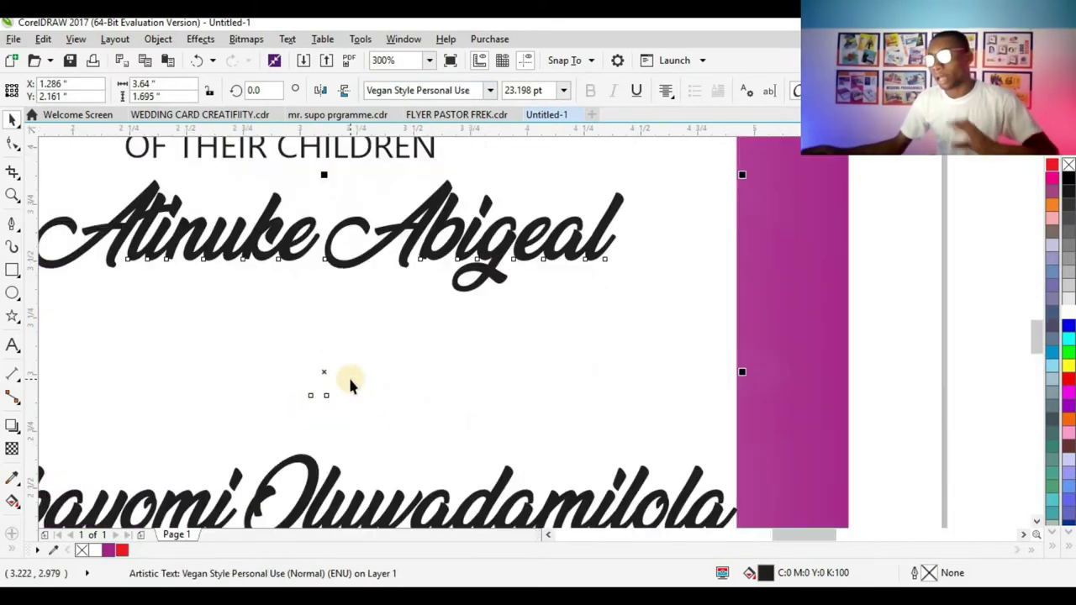
pyautogui.click(322, 375)
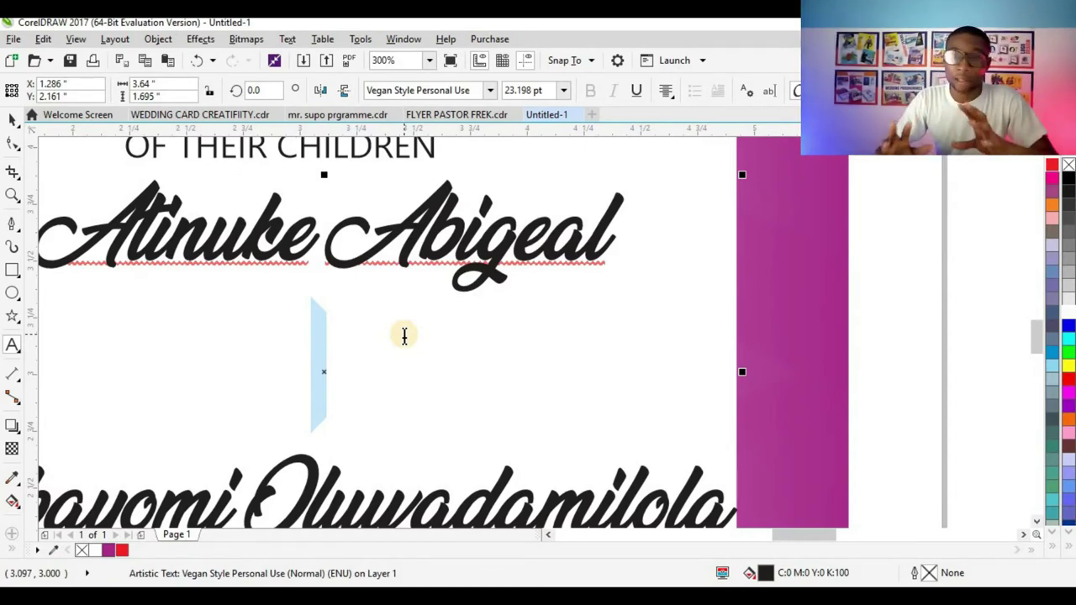
pyautogui.click(490, 90)
pyautogui.click(409, 152)
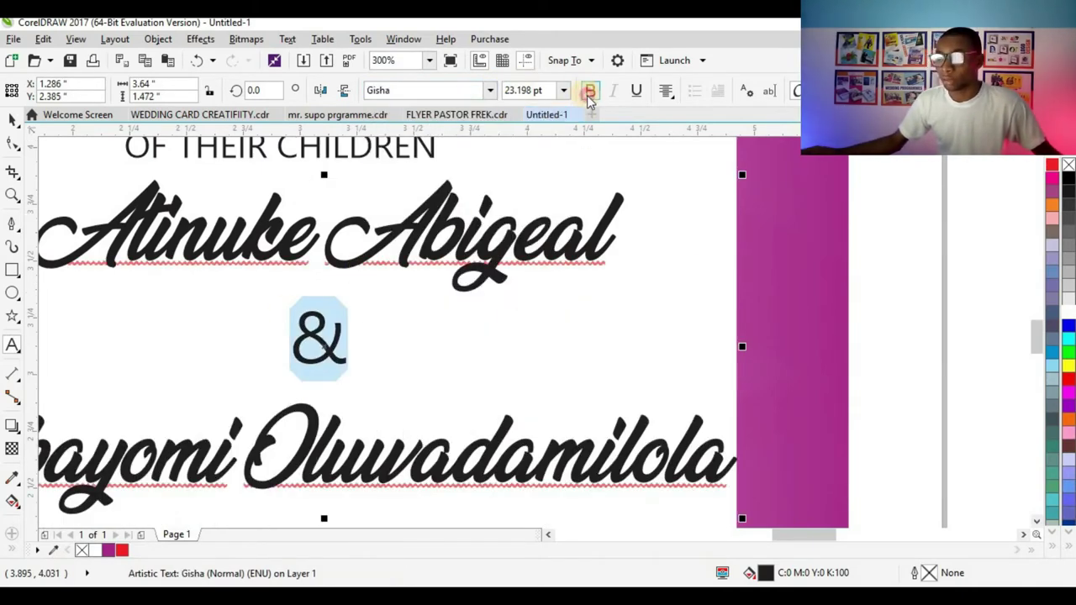
pyautogui.click(590, 90)
pyautogui.click(120, 549)
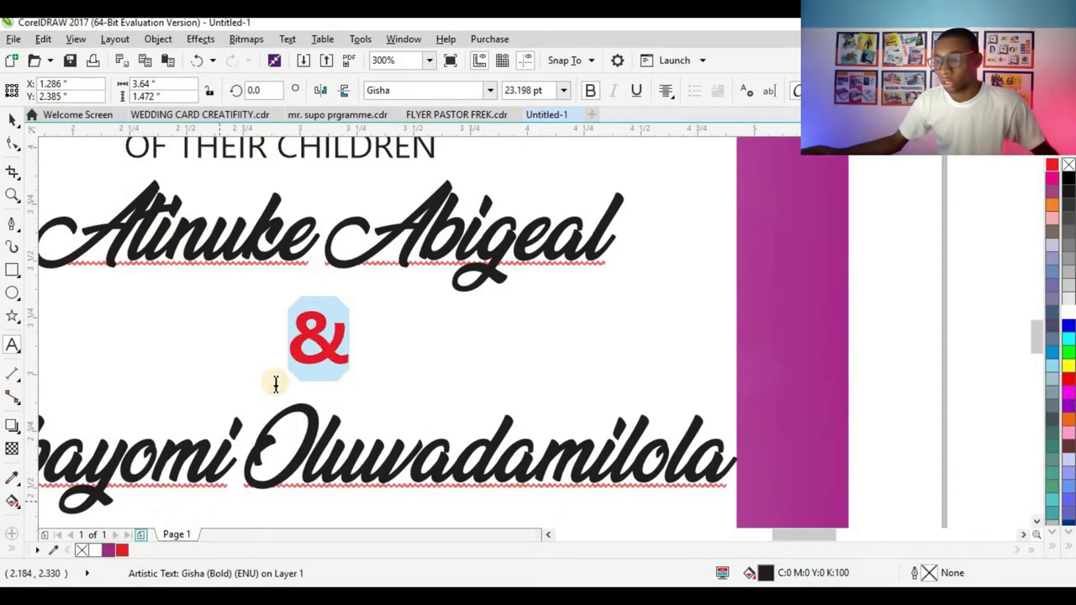
# Tighten the name lines' spacing and shrink the names text to about 77%
pyautogui.scroll(-1, 318, 305)
pyautogui.press('F10')
pyautogui.moveTo(109, 415); pyautogui.dragTo(108, 381)
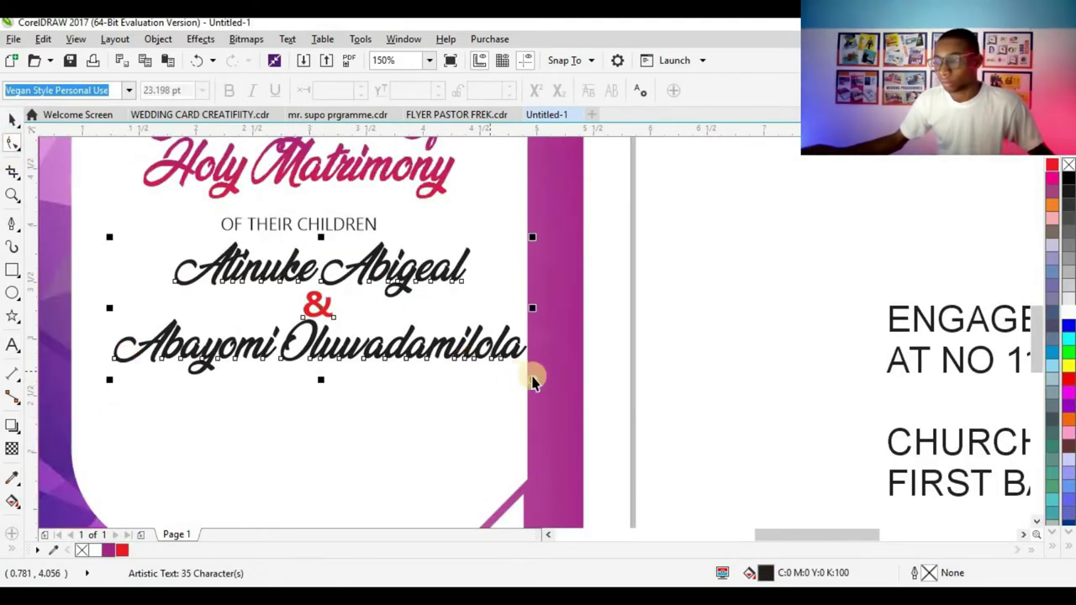
pyautogui.press('space')
pyautogui.moveTo(533, 379); pyautogui.dragTo(461, 334)
pyautogui.scroll(-1, 556, 315)
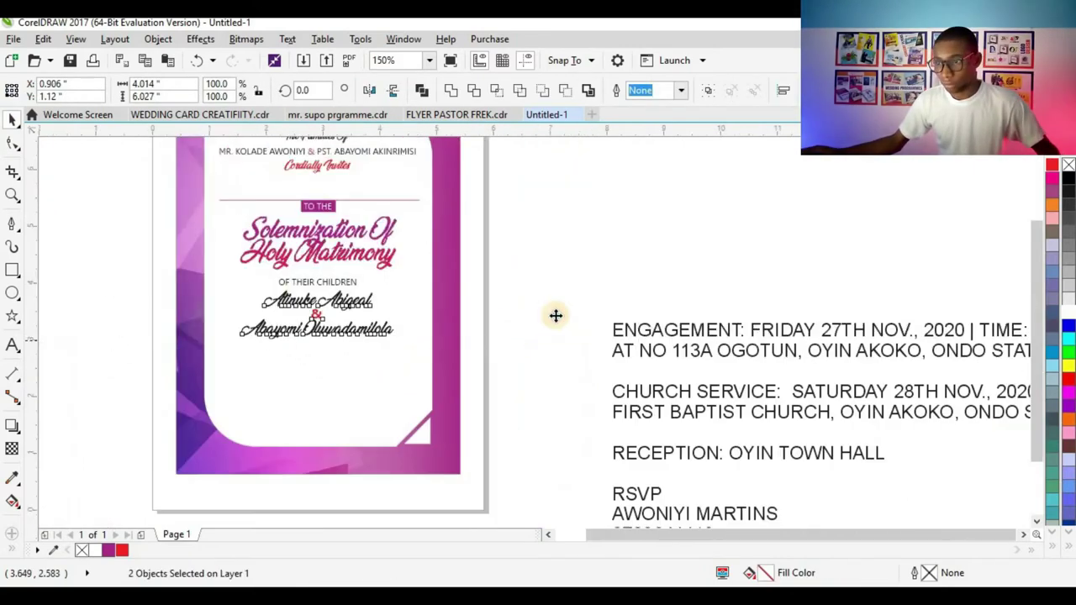
pyautogui.scroll(-1, 556, 315)
pyautogui.scroll(2, 456, 336)
# Colour the second name line magenta and the first name line purple
pyautogui.click(288, 339)
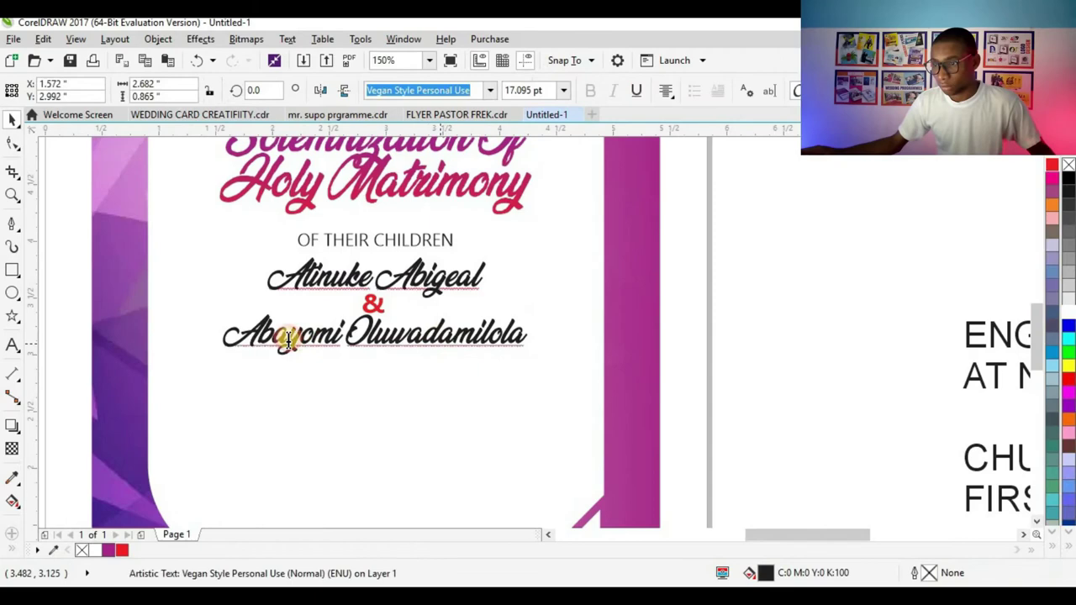
pyautogui.moveTo(228, 336); pyautogui.dragTo(396, 409)
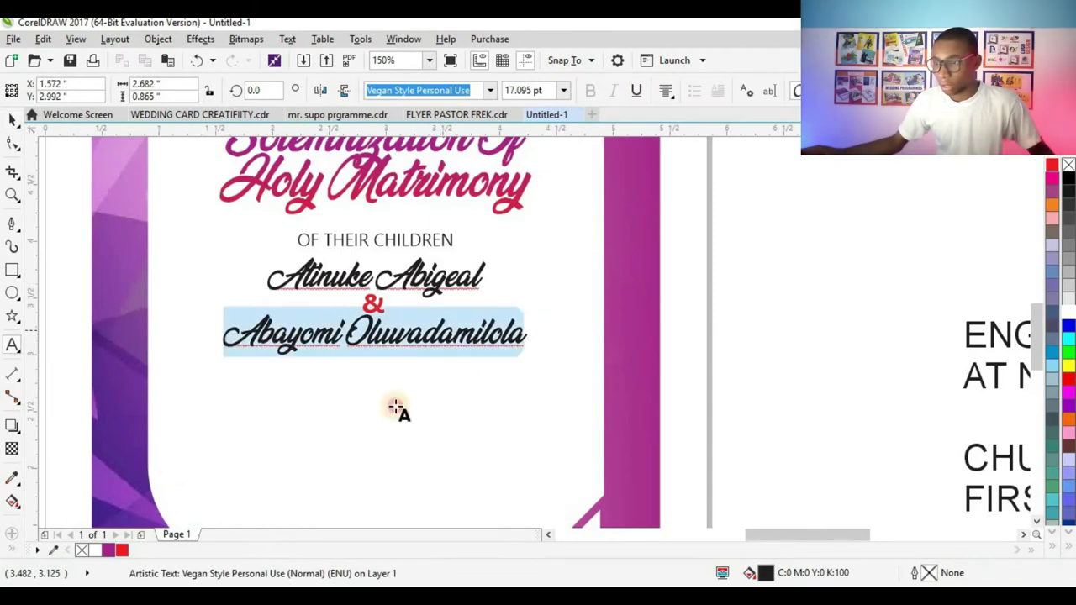
pyautogui.click(116, 549)
pyautogui.moveTo(269, 278); pyautogui.dragTo(499, 267)
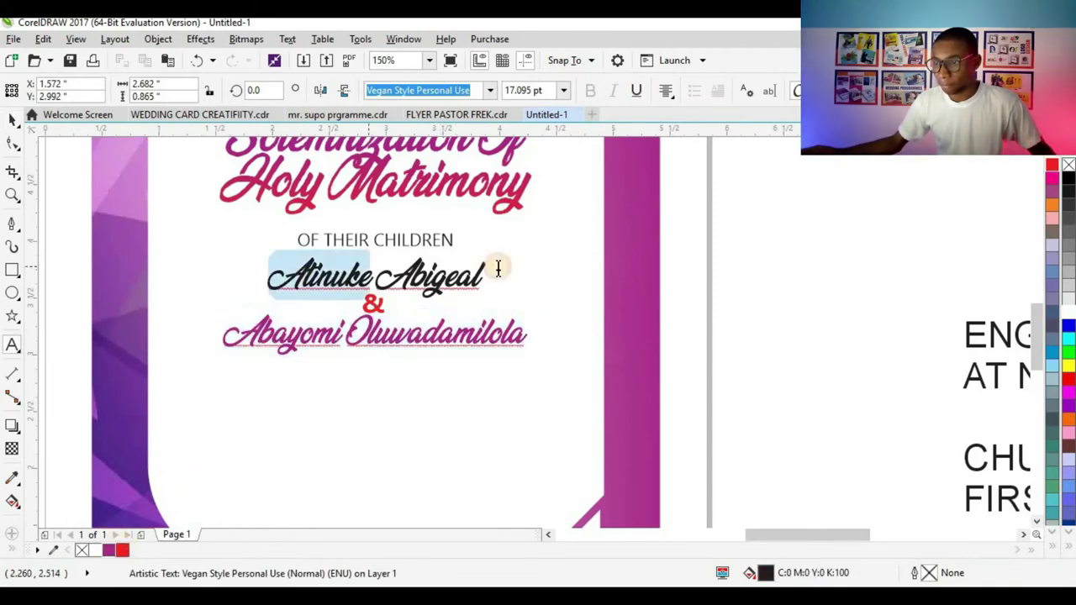
pyautogui.click(109, 549)
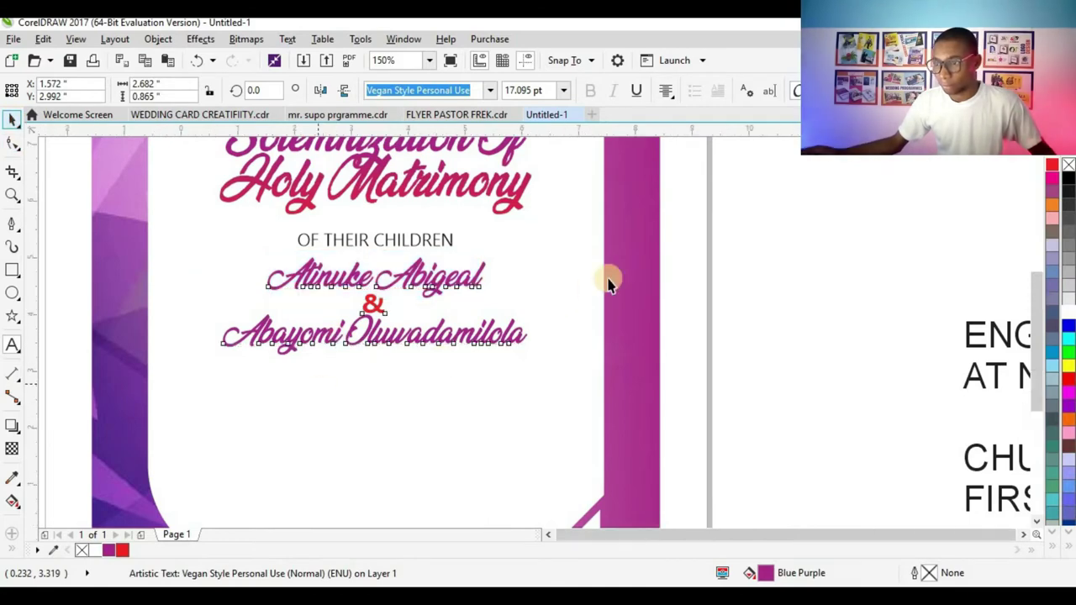
pyautogui.scroll(-2, 468, 301)
pyautogui.scroll(-4, 468, 301)
pyautogui.scroll(1, 404, 220)
pyautogui.scroll(-1, 403, 220)
pyautogui.scroll(3, 591, 349)
pyautogui.scroll(-3, 622, 292)
pyautogui.scroll(3, 622, 291)
pyautogui.scroll(-1, 745, 303)
# Cut the two engagement lines from the event text and paste them onto the card
pyautogui.moveTo(746, 302); pyautogui.dragTo(271, 278)
pyautogui.hotkey('ctrl', 'c')
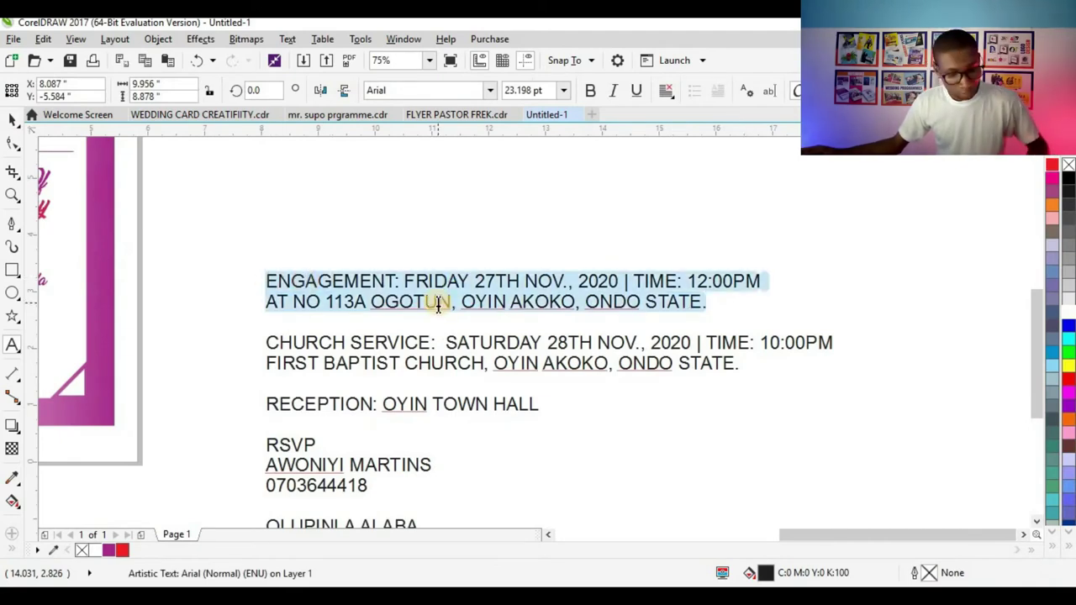
pyautogui.press('BackSpace')
pyautogui.scroll(-2, 118, 312)
pyautogui.scroll(2, 272, 320)
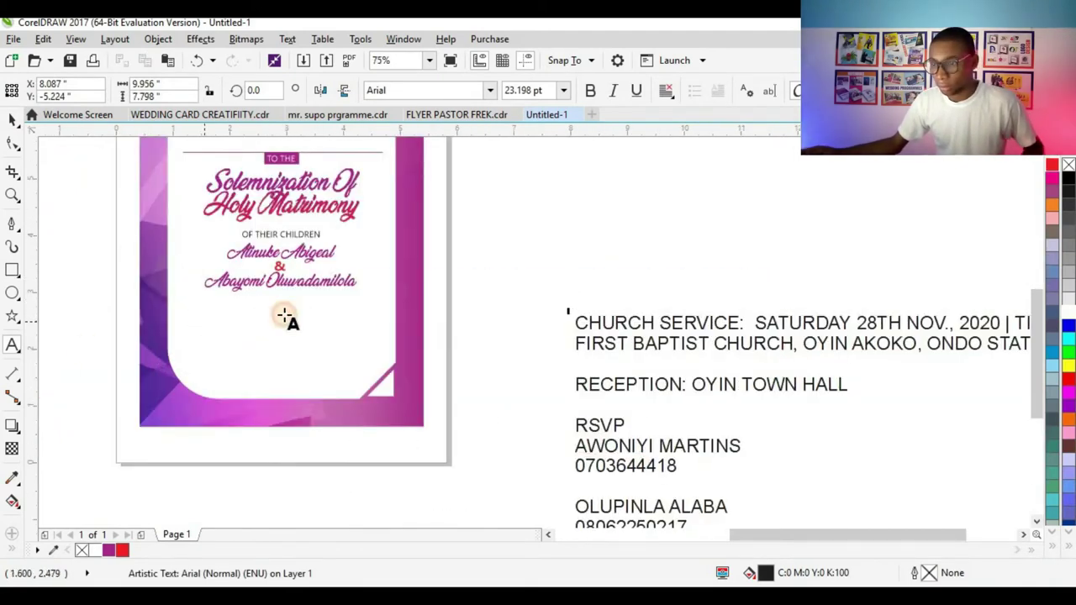
pyautogui.hotkey('ctrl', 'v')
pyautogui.click(13, 121)
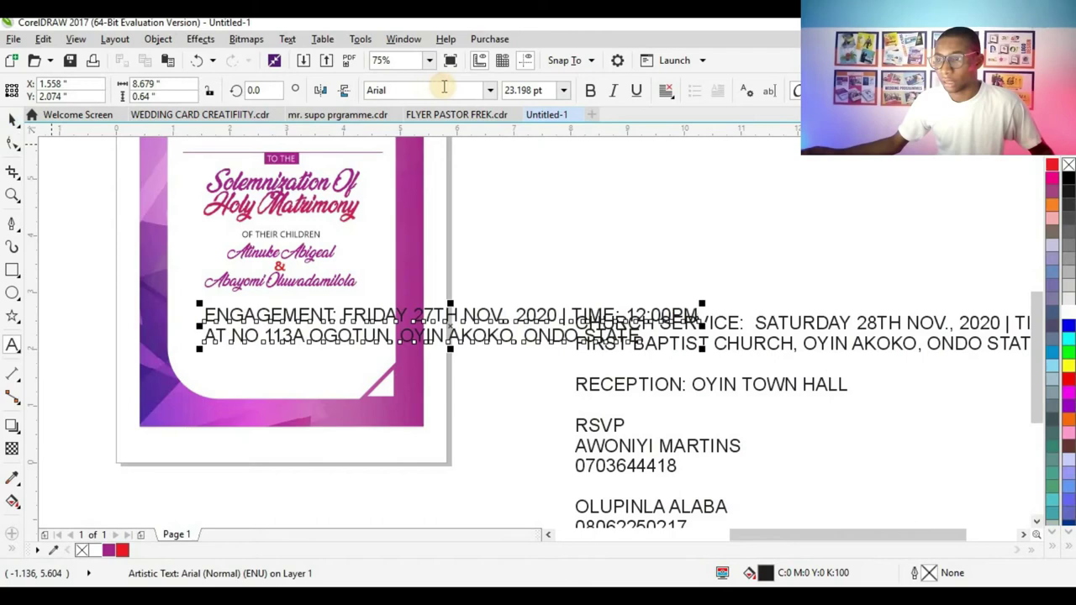
# Set the engagement text to Gisha 10 pt with centre alignment
pyautogui.click(489, 90)
pyautogui.press('Escape')
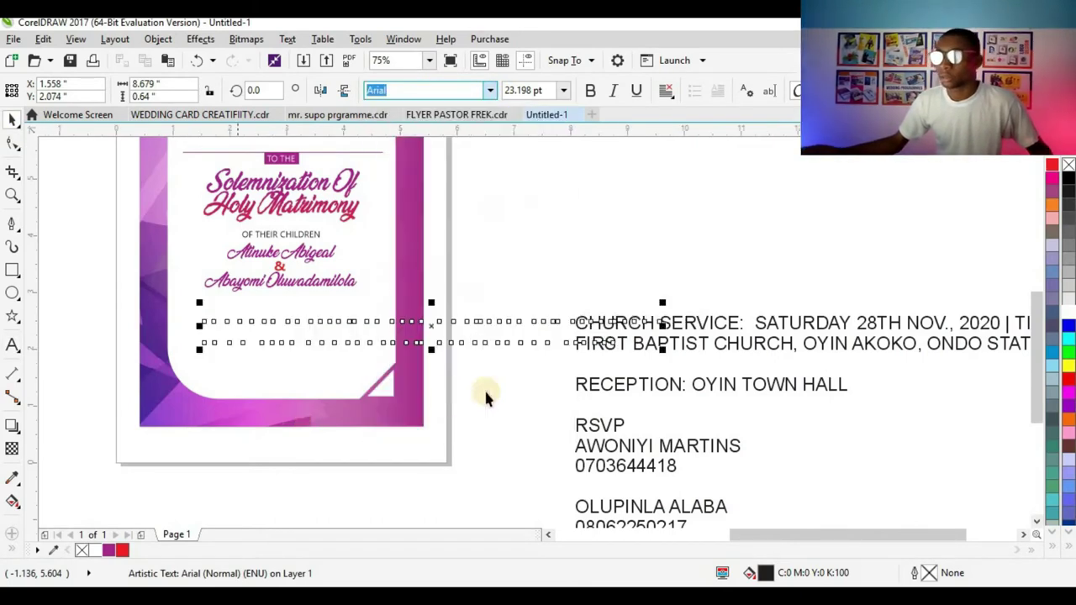
pyautogui.click(565, 90)
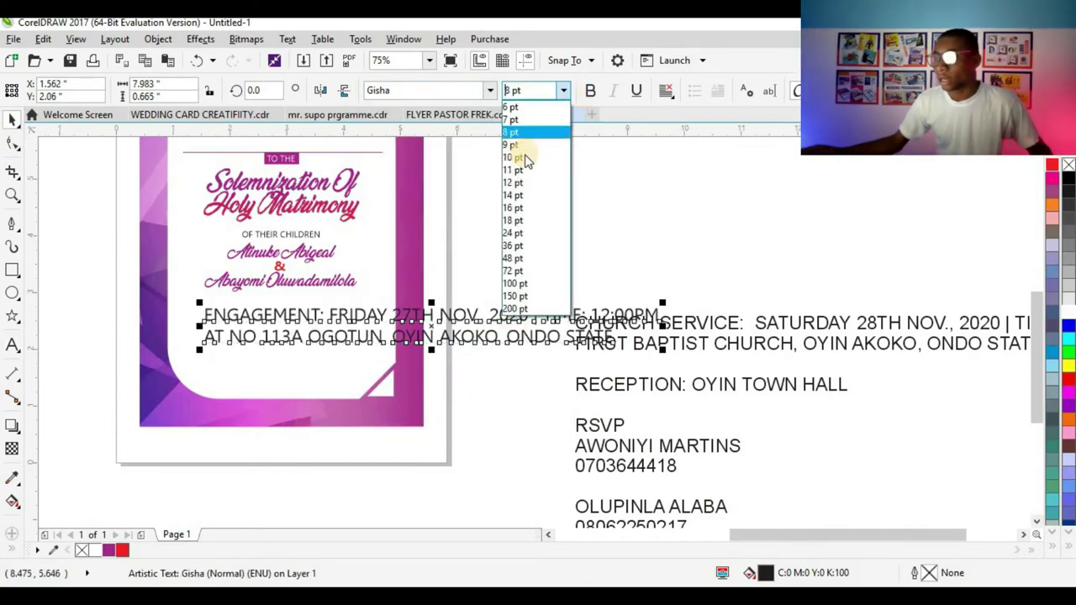
pyautogui.press('Return')
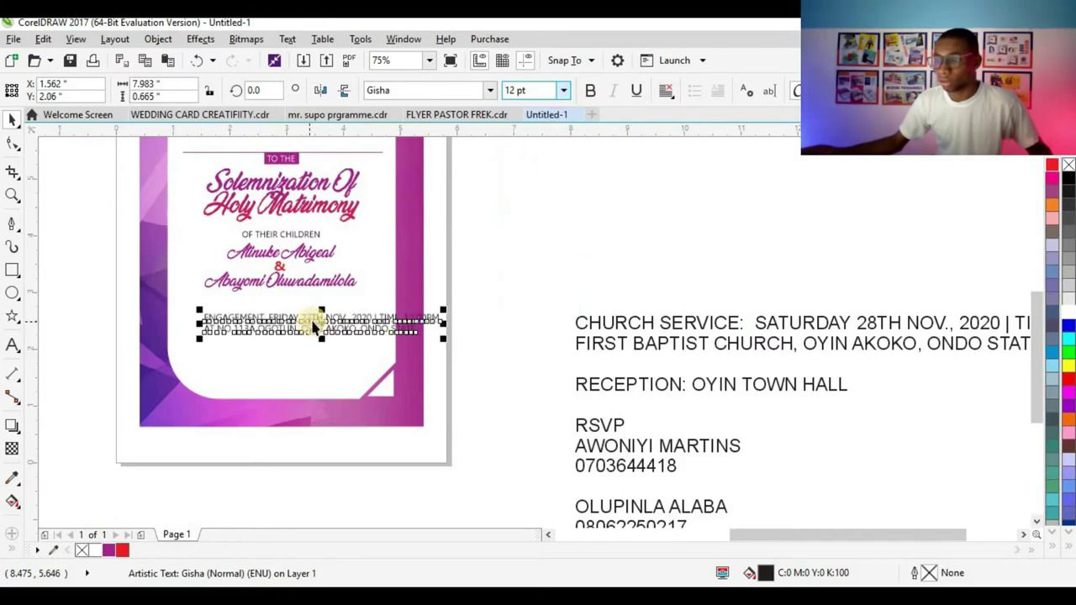
pyautogui.scroll(2, 308, 321)
pyautogui.click(565, 90)
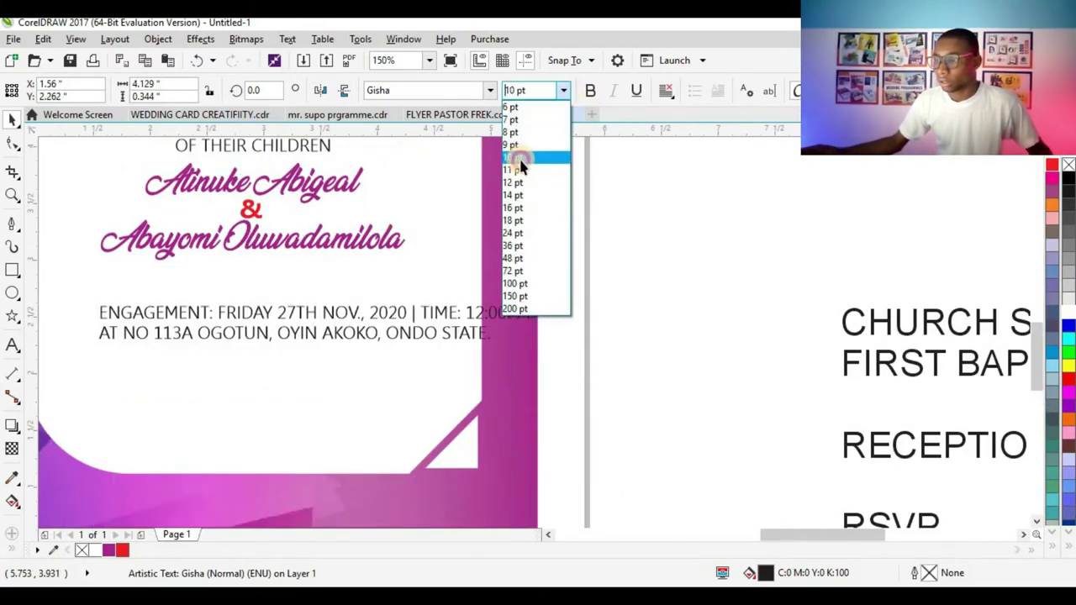
pyautogui.click(514, 158)
pyautogui.click(665, 90)
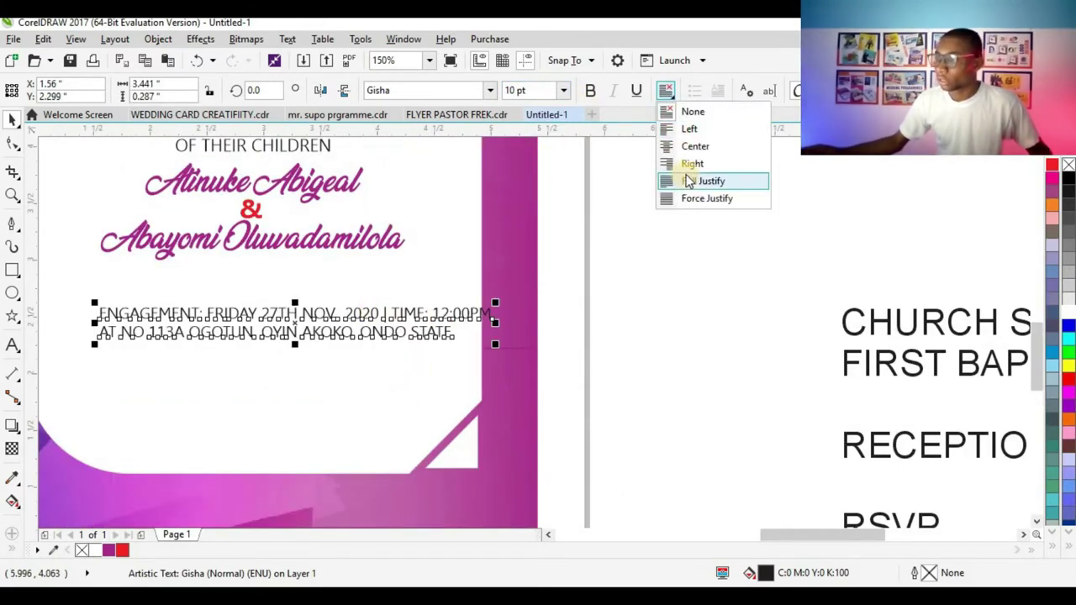
pyautogui.click(693, 145)
# Centre the engagement text on the white inner shape and move it up just below the names
pyautogui.scroll(-1, 388, 353)
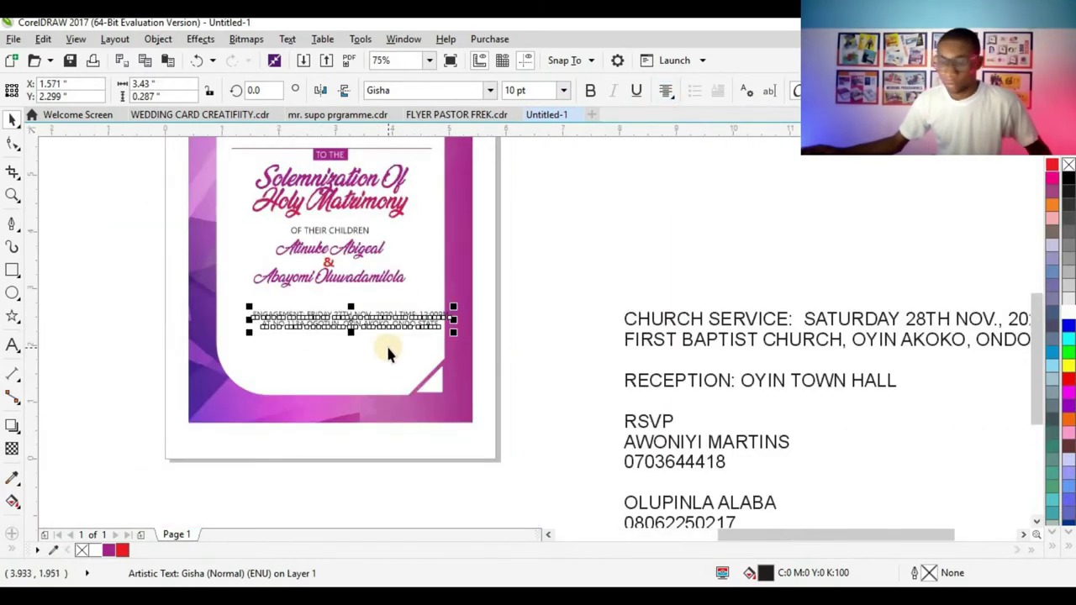
pyautogui.keyDown('shift'); pyautogui.click(387, 348); pyautogui.keyUp('shift')
pyautogui.press('c')
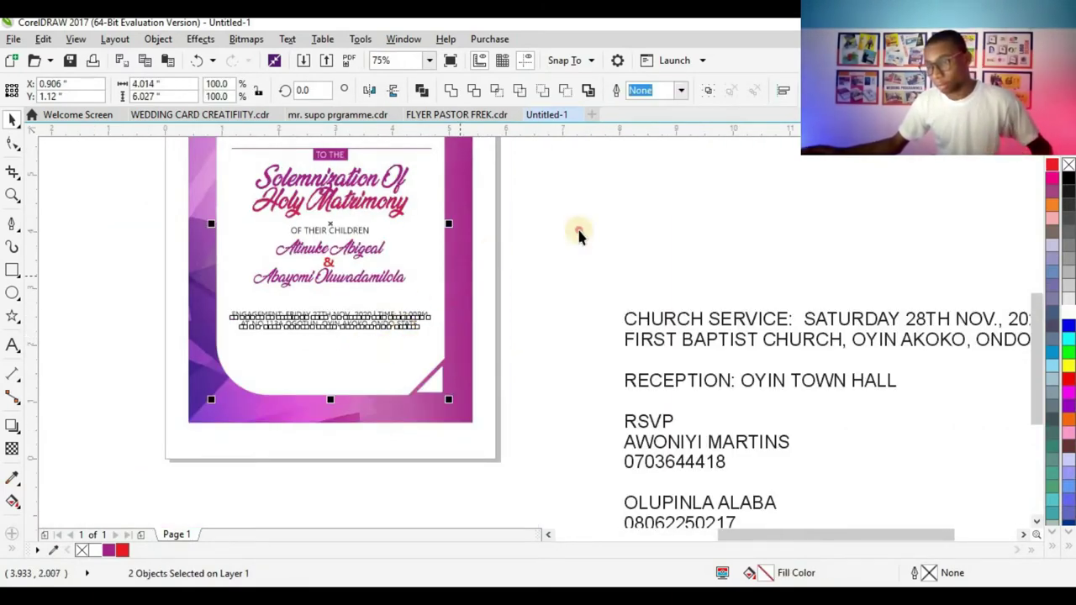
pyautogui.click(576, 232)
pyautogui.scroll(2, 348, 313)
pyautogui.moveTo(341, 323); pyautogui.dragTo(344, 300)
# Make the ENGAGEMENT: label bold and red
pyautogui.scroll(2, 206, 303)
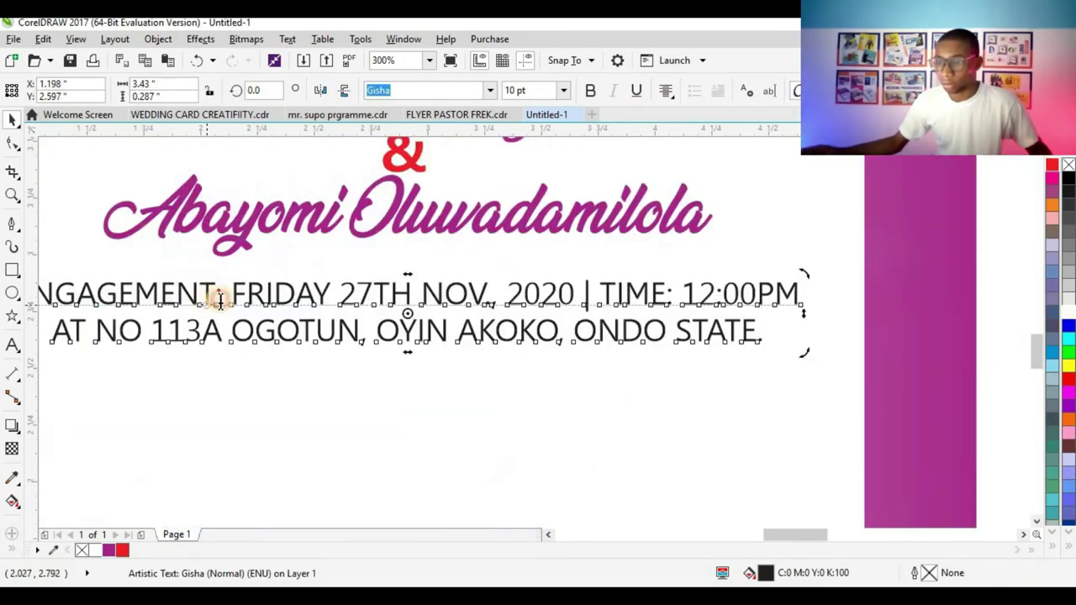
pyautogui.doubleClick(220, 301)
pyautogui.moveTo(223, 296); pyautogui.dragTo(112, 277)
pyautogui.hotkey('ctrl', 'b')
pyautogui.scroll(-4, 298, 309)
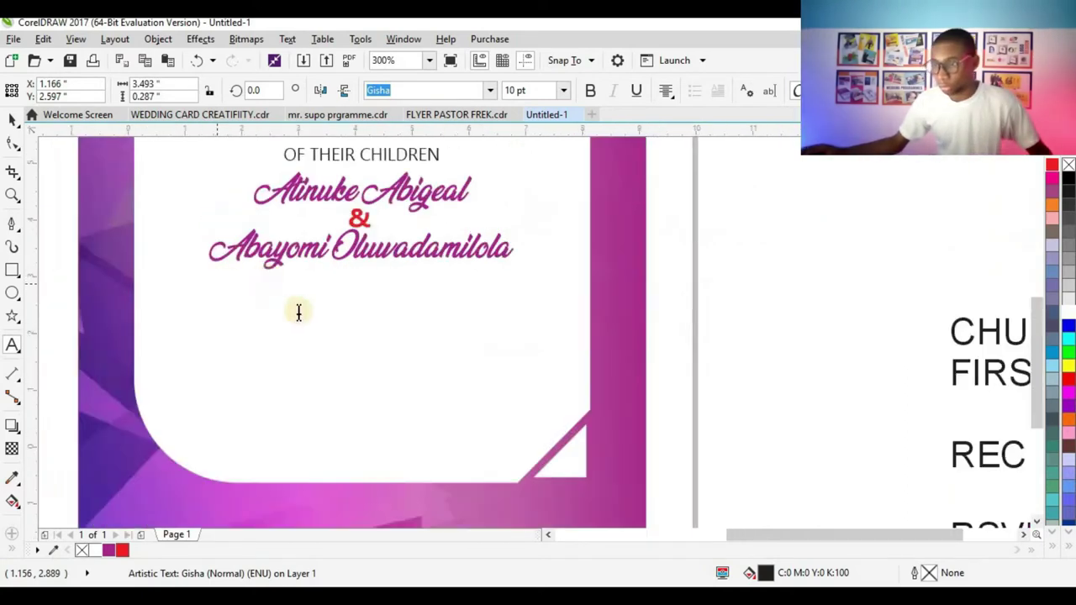
pyautogui.click(122, 550)
pyautogui.click(13, 120)
pyautogui.click(600, 220)
# Nudge the engagement text slightly to the right
pyautogui.scroll(-2, 326, 322)
pyautogui.scroll(4, 322, 301)
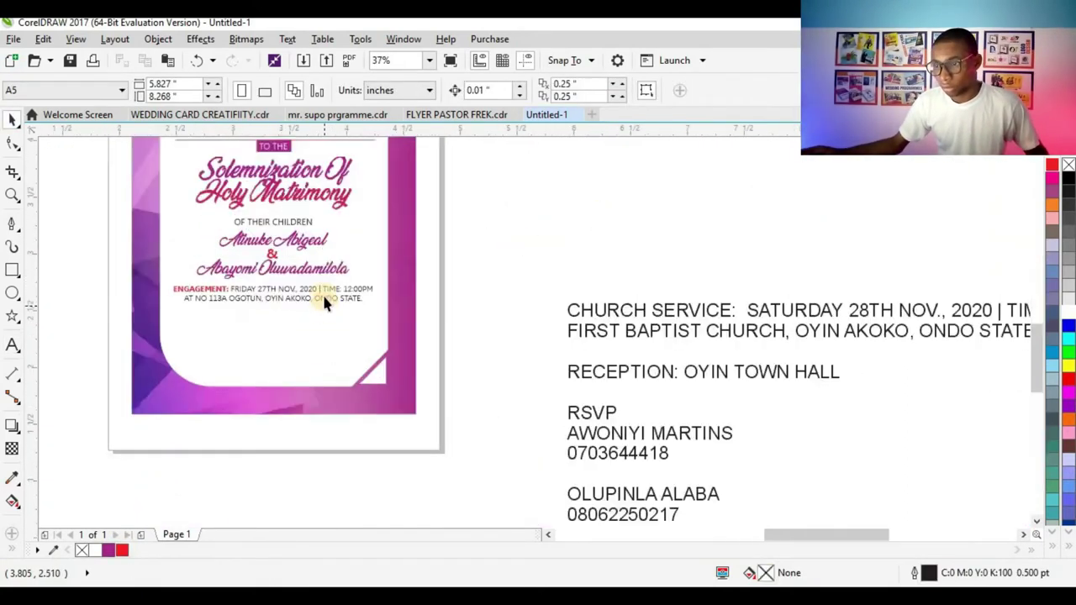
pyautogui.click(324, 293)
pyautogui.moveTo(326, 300); pyautogui.dragTo(370, 300)
pyautogui.scroll(-3, 370, 300)
pyautogui.press('Escape')
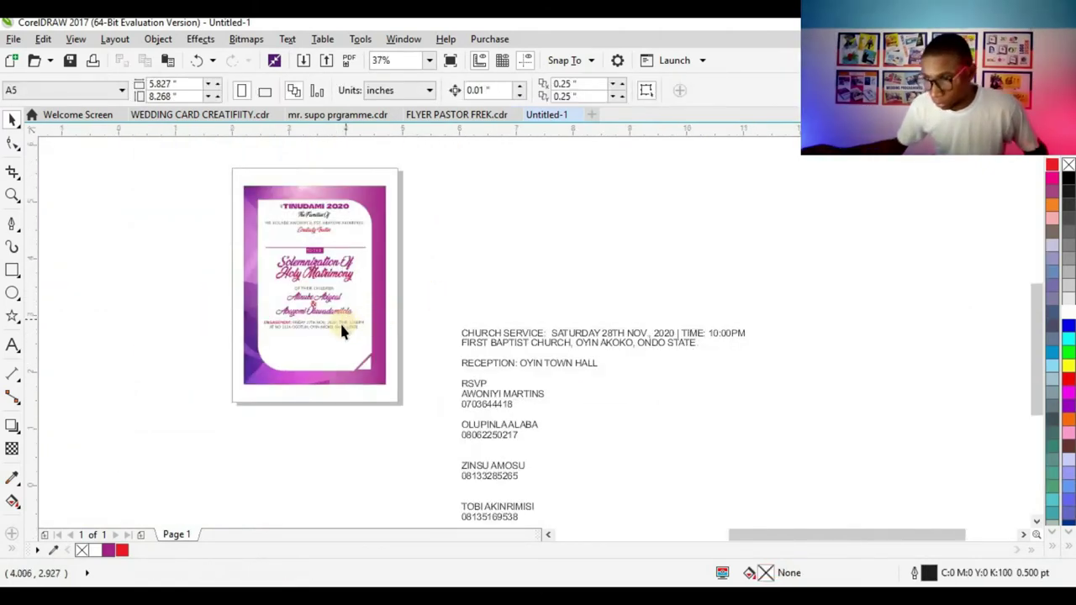
# Make the TIME: label in the engagement text bold and red
pyautogui.scroll(4, 339, 321)
pyautogui.scroll(4, 328, 333)
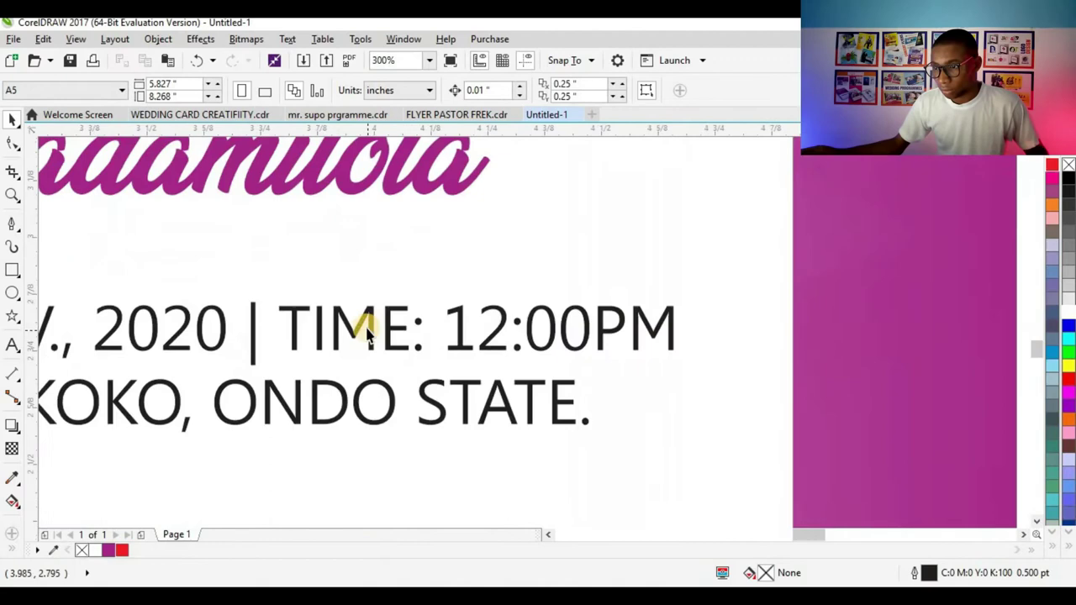
pyautogui.doubleClick(381, 326)
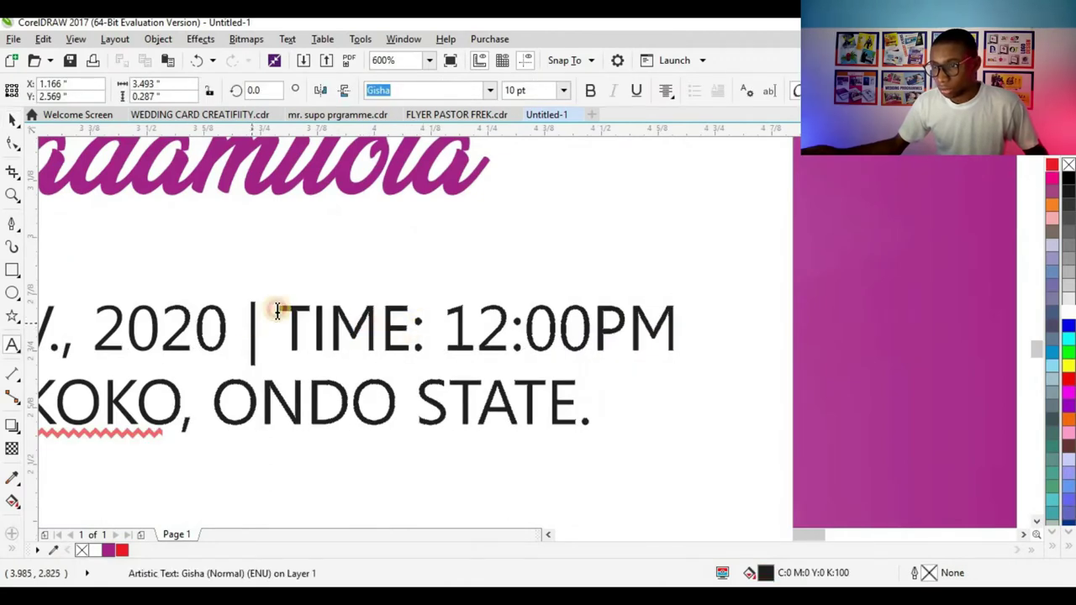
pyautogui.hotkey('ctrl', 'b')
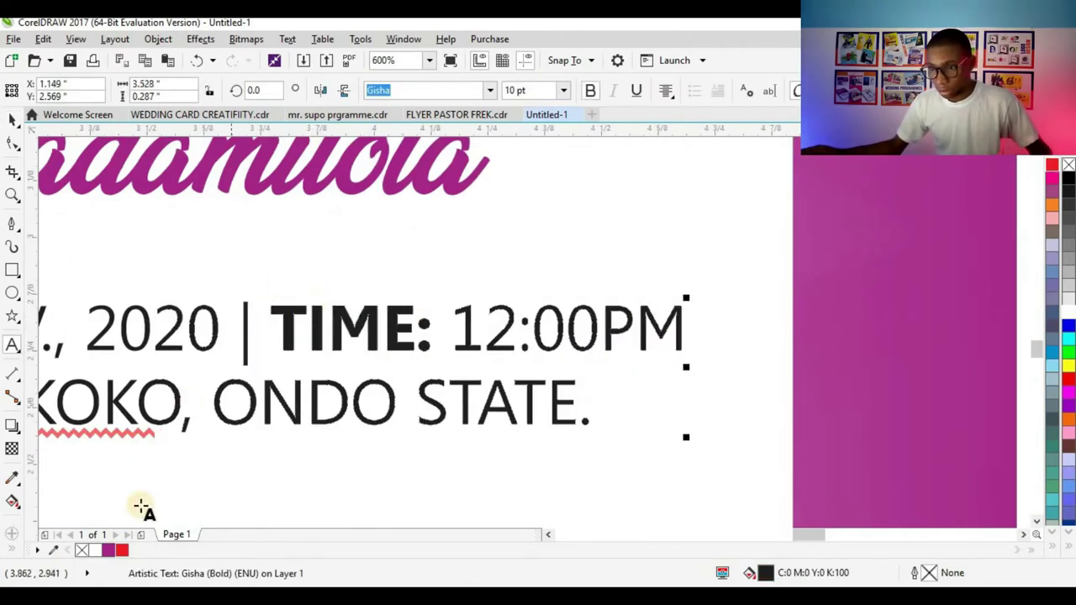
pyautogui.click(121, 552)
pyautogui.click(17, 125)
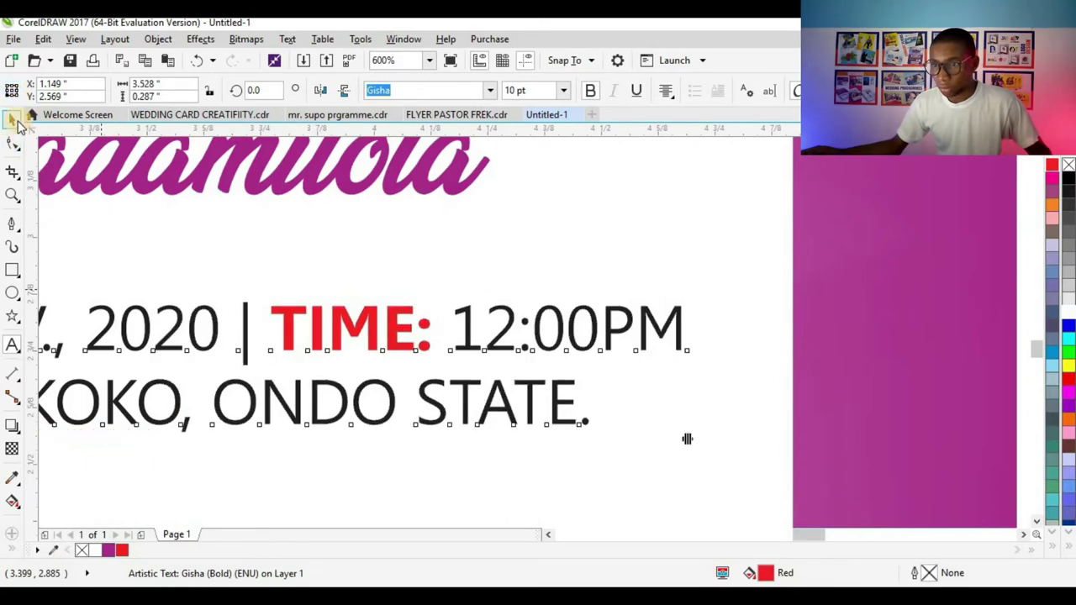
pyautogui.scroll(-2, 374, 329)
pyautogui.press('Escape')
pyautogui.scroll(-2, 476, 315)
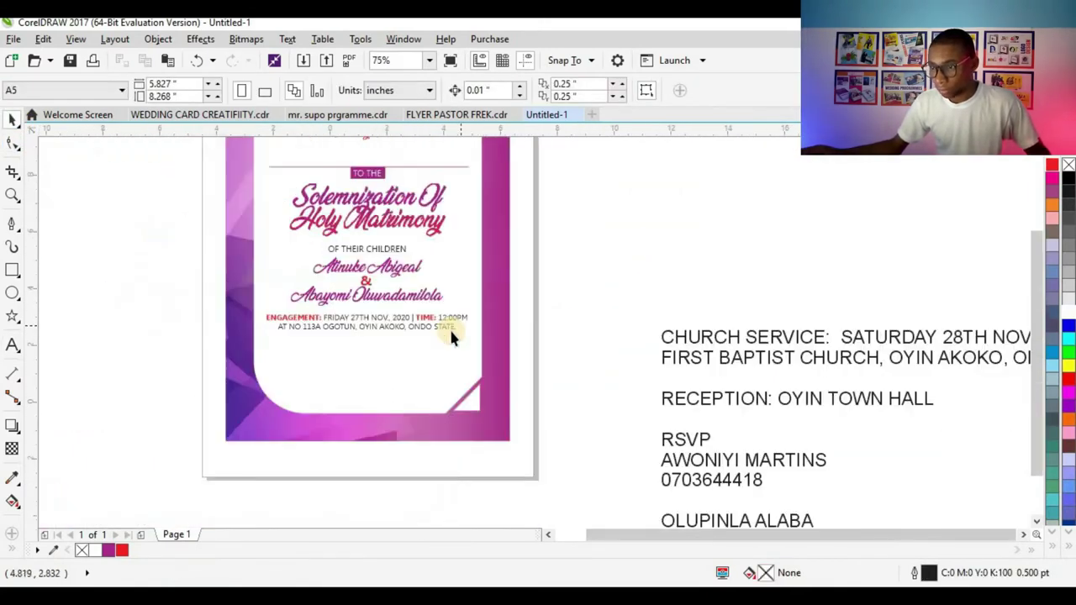
pyautogui.scroll(1, 658, 349)
pyautogui.click(655, 340)
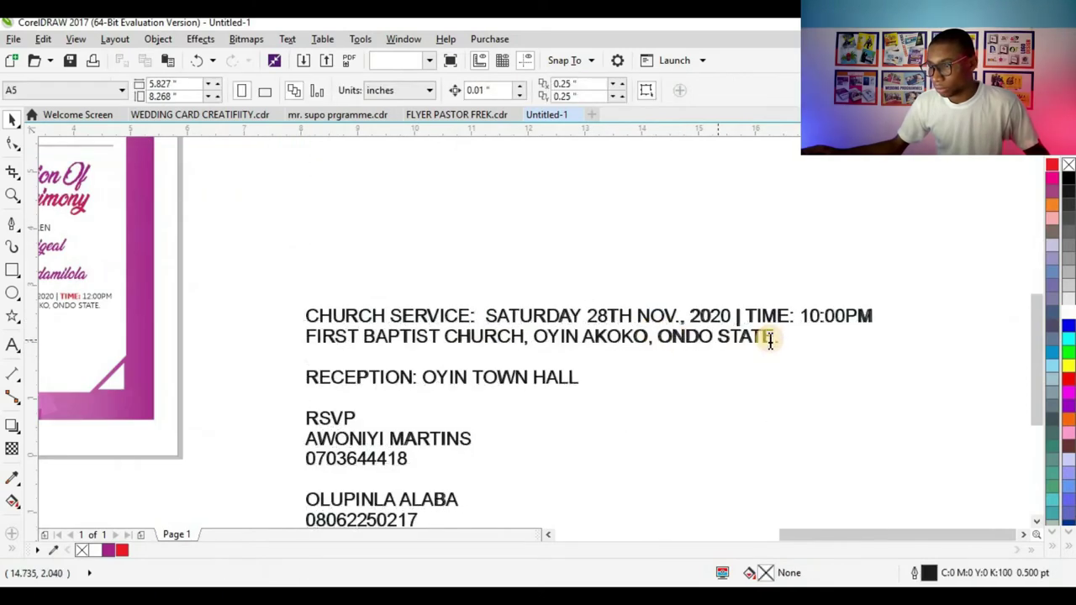
# Cut the two church service lines from the event details and paste them onto the card
pyautogui.doubleClick(771, 339)
pyautogui.moveTo(778, 337); pyautogui.dragTo(359, 313)
pyautogui.hotkey('ctrl', 'c')
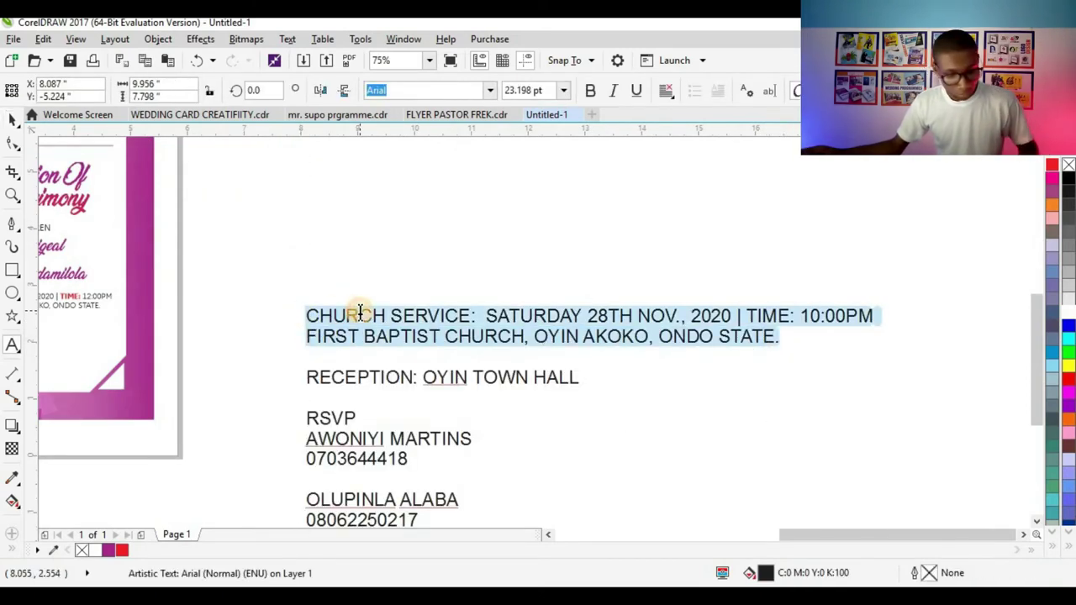
pyautogui.press('Delete')
pyautogui.scroll(-1, 336, 320)
pyautogui.scroll(1, 336, 319)
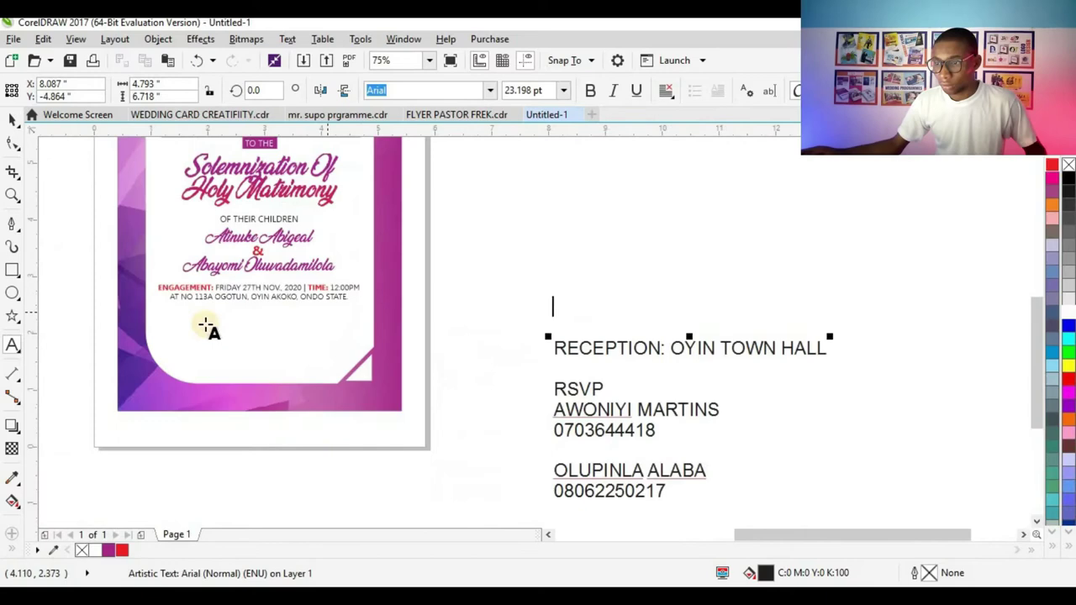
pyautogui.scroll(1, 163, 316)
pyautogui.click(179, 322)
pyautogui.hotkey('ctrl', 'v')
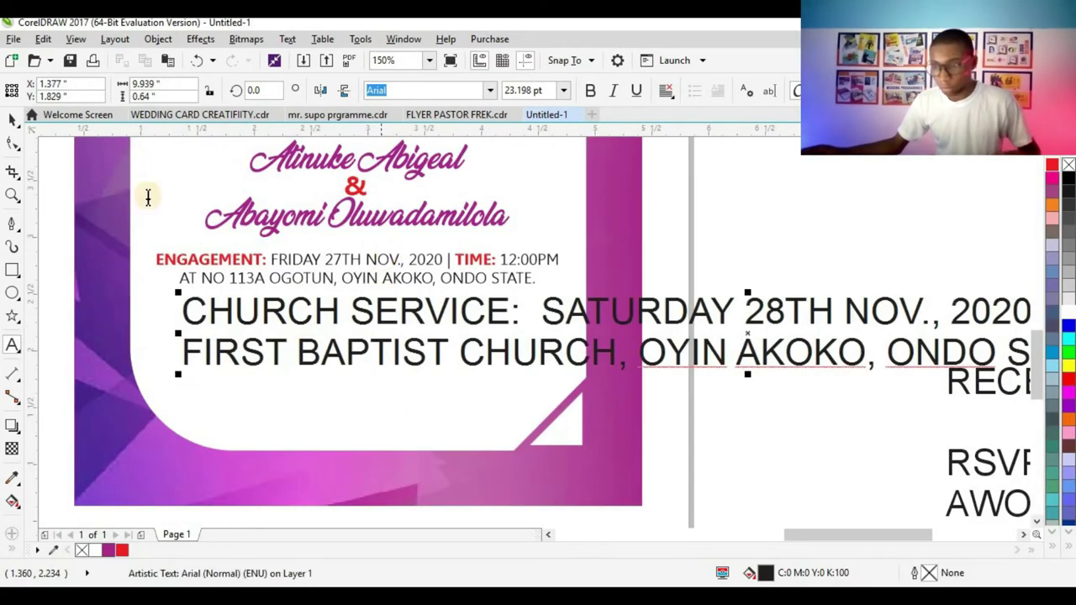
pyautogui.click(13, 121)
# Set the church-service text to Gisha 10 pt
pyautogui.click(489, 90)
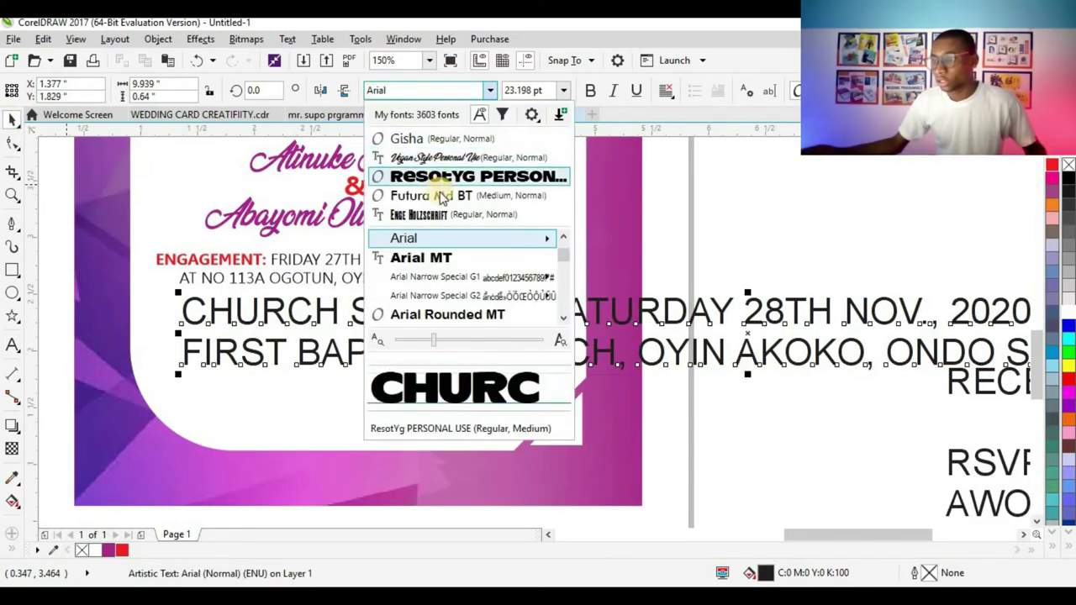
pyautogui.click(436, 140)
pyautogui.click(563, 90)
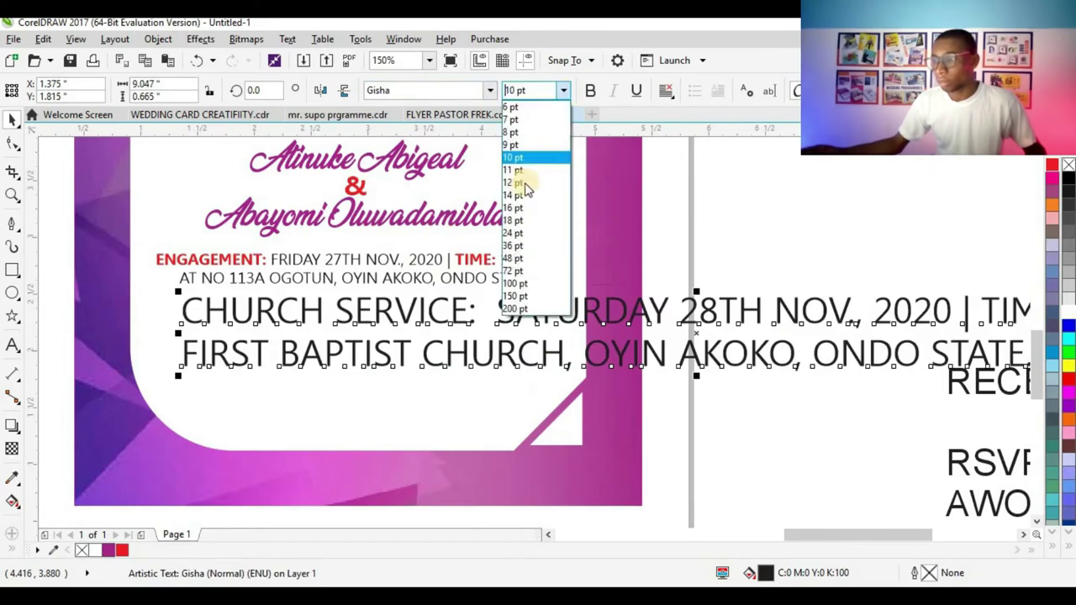
pyautogui.click(526, 155)
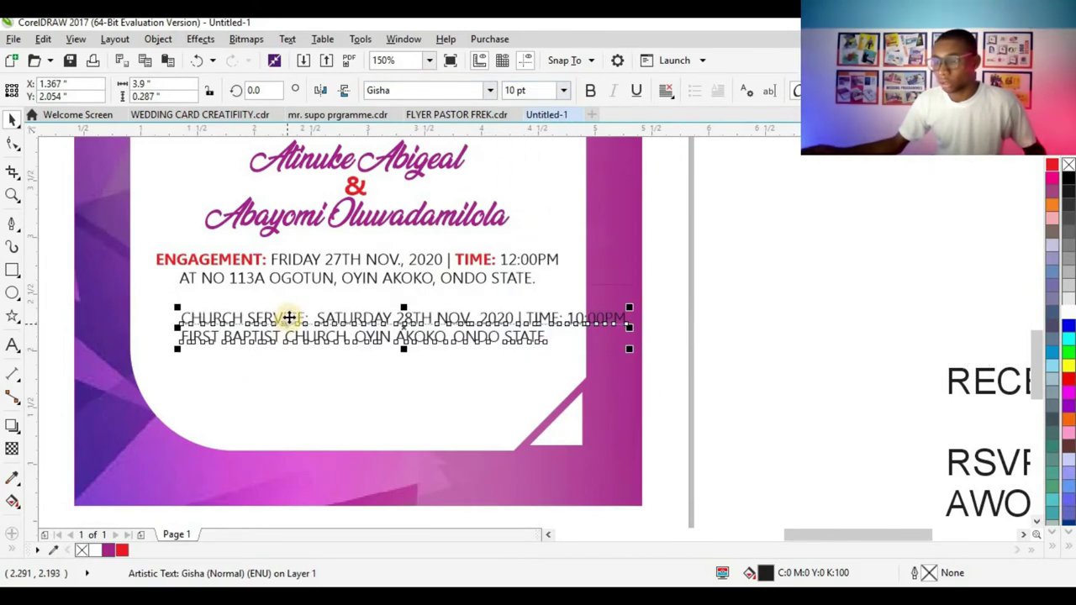
# Make the CHURCH SERVICE: and TIME: labels bold
pyautogui.moveTo(308, 317); pyautogui.dragTo(115, 289)
pyautogui.hotkey('ctrl', 'b')
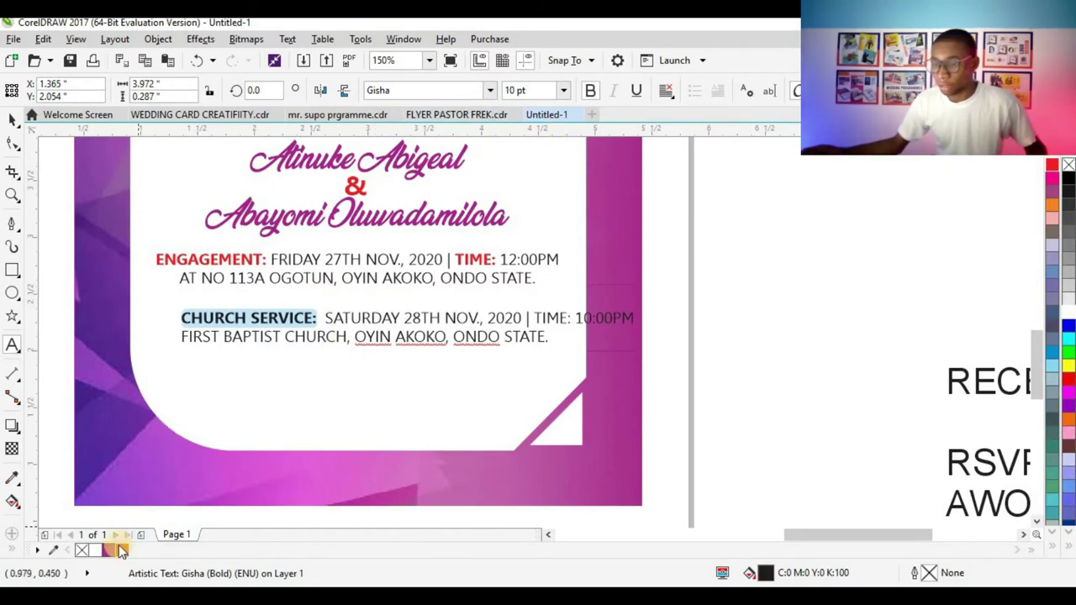
pyautogui.scroll(2, 619, 317)
pyautogui.click(560, 332)
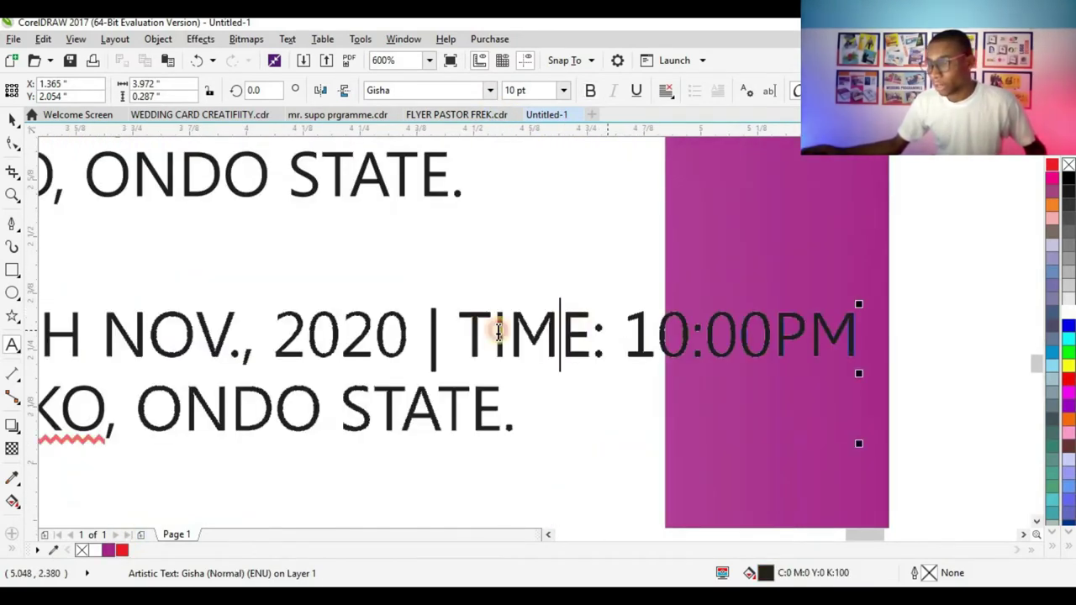
pyautogui.moveTo(469, 334); pyautogui.dragTo(604, 333)
pyautogui.hotkey('ctrl', 'b')
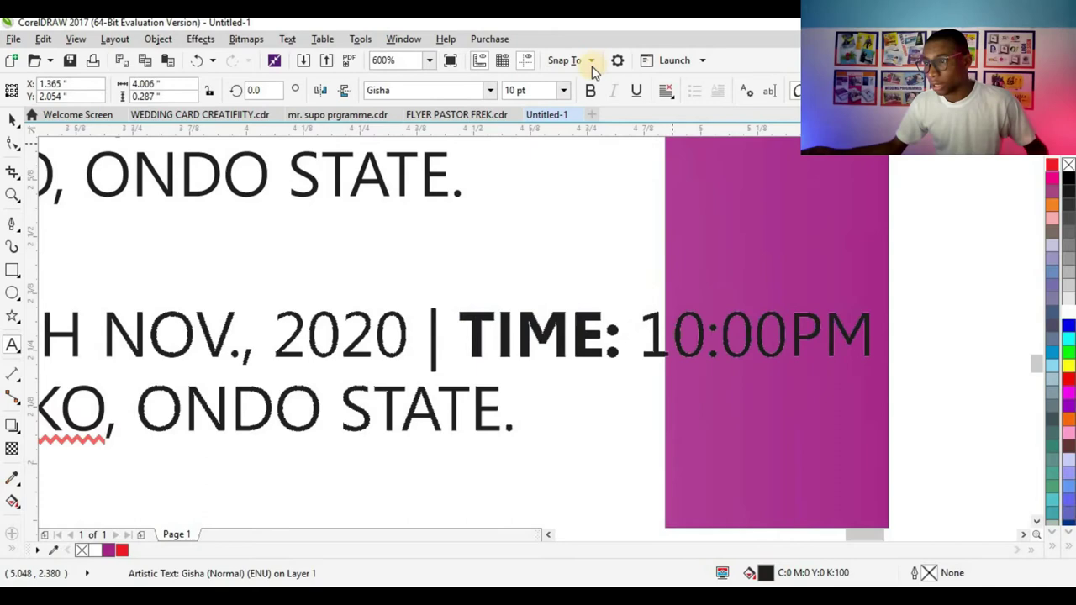
pyautogui.click(12, 120)
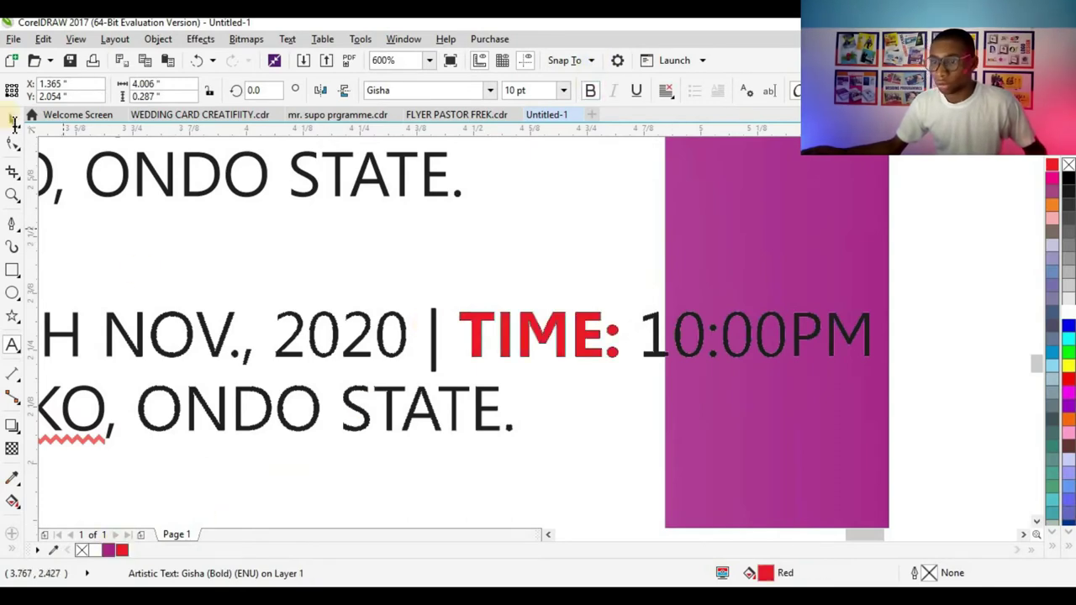
# Centre-align the church-service text and centre it on the card background
pyautogui.scroll(-2, 357, 286)
pyautogui.click(665, 95)
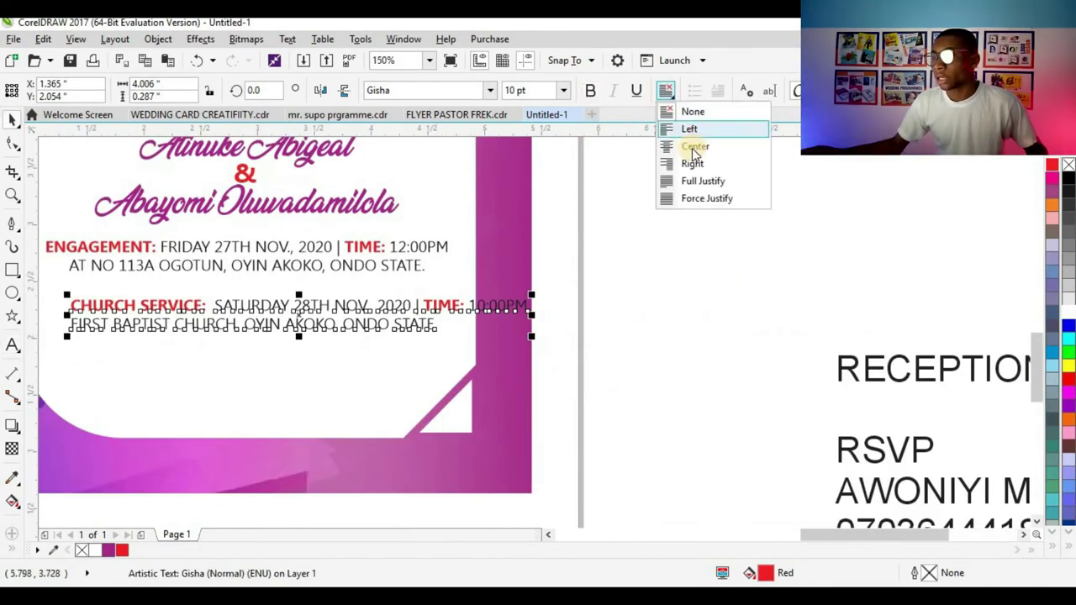
pyautogui.click(692, 146)
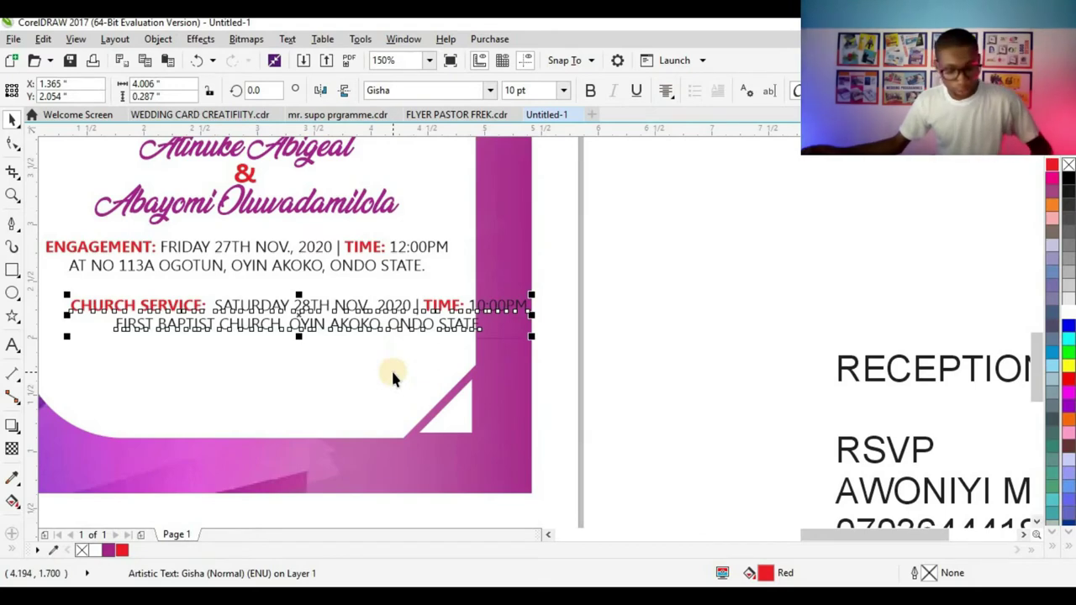
pyautogui.keyDown('shift'); pyautogui.click(395, 375); pyautogui.keyUp('shift')
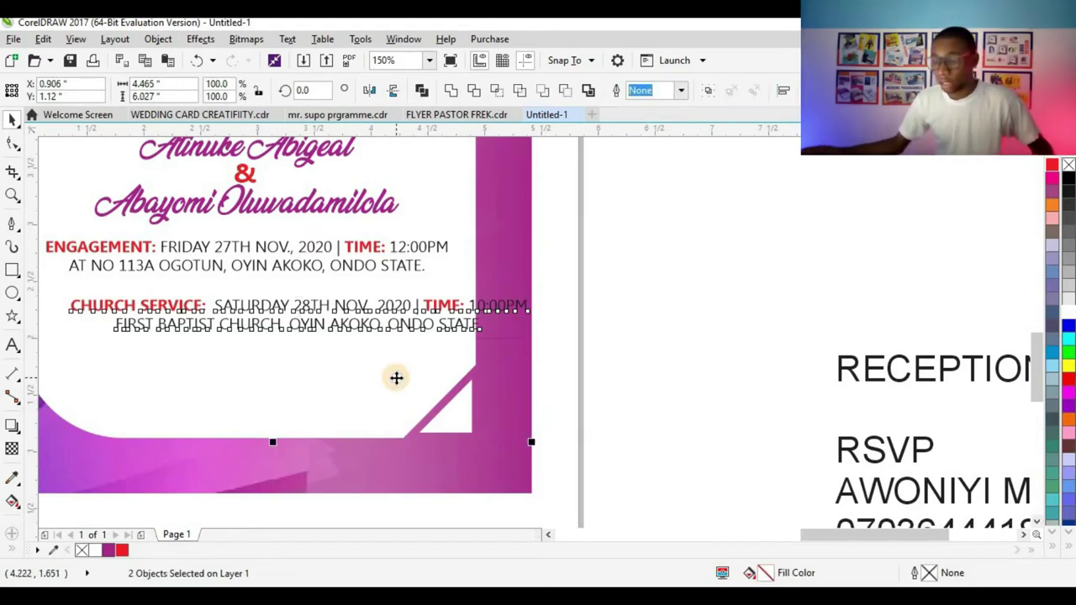
pyautogui.press('c')
pyautogui.press('Escape')
pyautogui.scroll(-2, 396, 320)
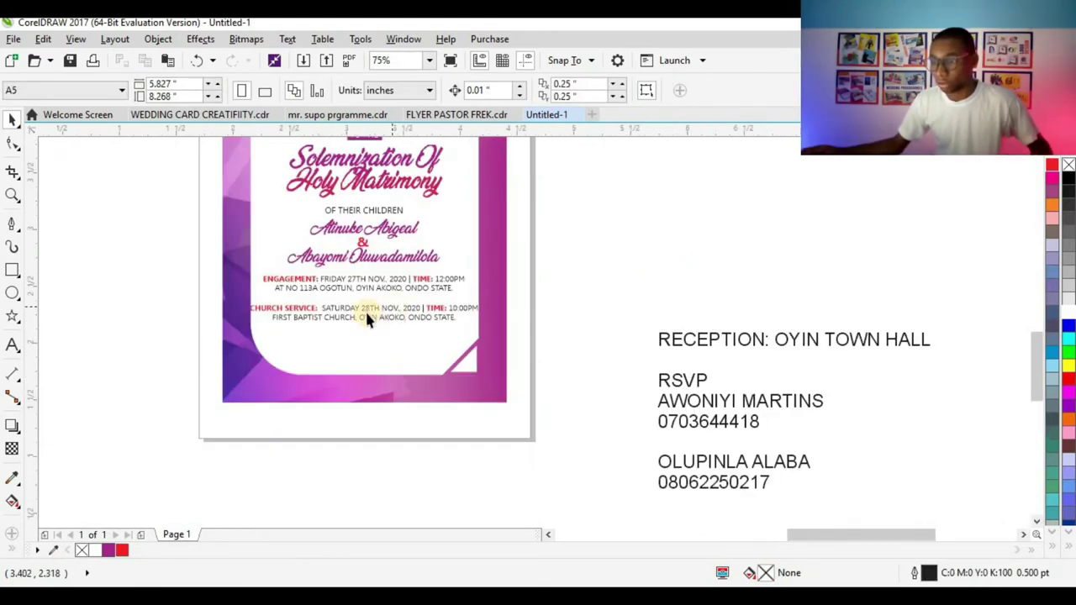
pyautogui.scroll(2, 365, 312)
# Move the church-service text up closer to the engagement text
pyautogui.moveTo(381, 314); pyautogui.dragTo(459, 298)
pyautogui.scroll(2, 551, 291)
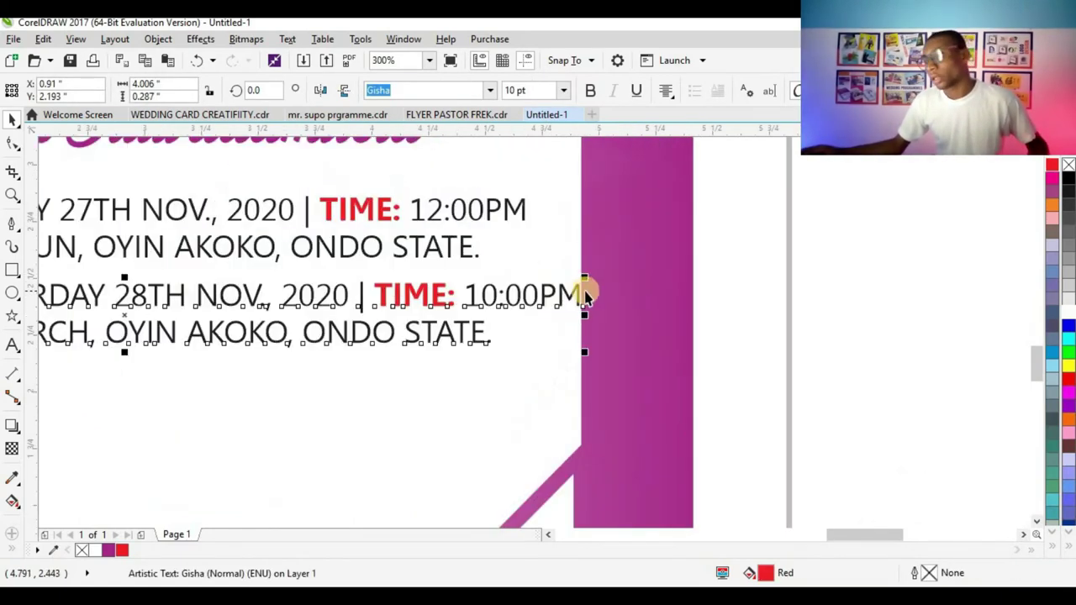
pyautogui.scroll(-2, 584, 293)
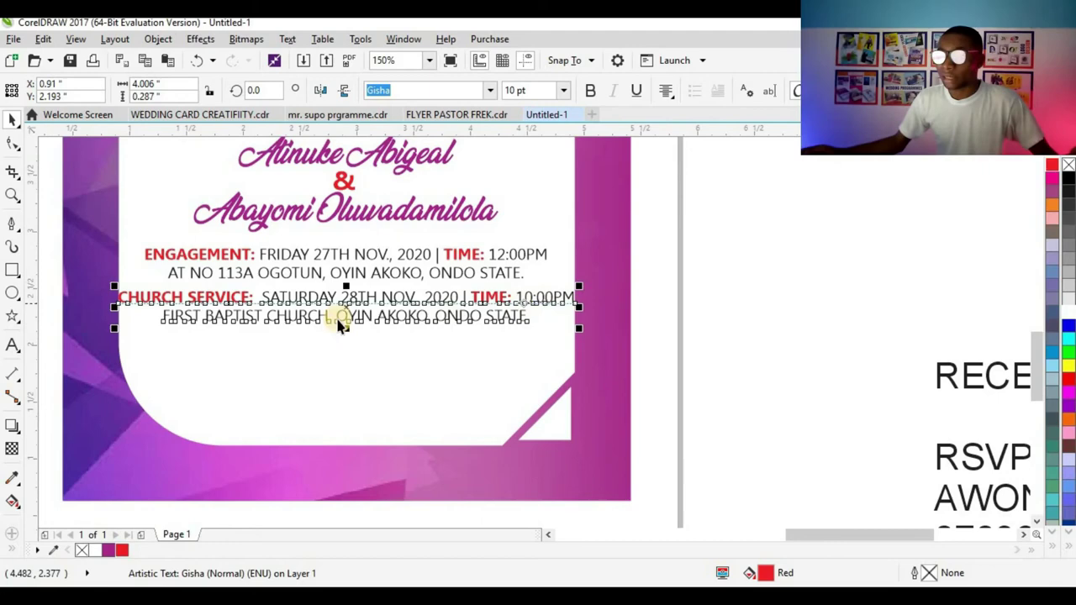
pyautogui.scroll(1, 122, 307)
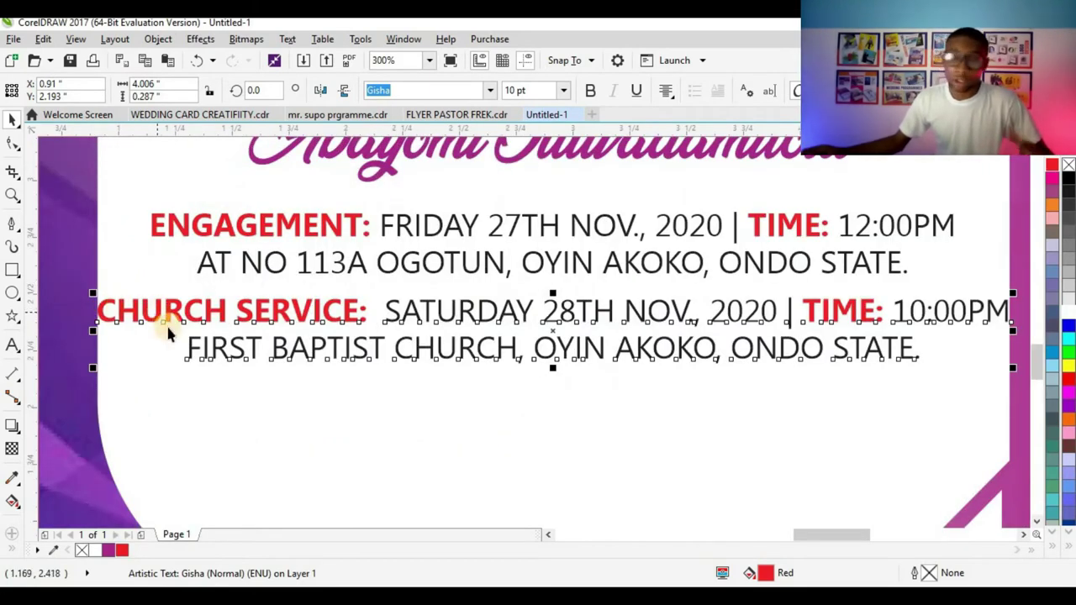
pyautogui.scroll(-1, 307, 291)
# Reduce both the engagement and church-service text blocks to 9 pt and centre them on the card
pyautogui.keyDown('shift'); pyautogui.click(478, 277); pyautogui.keyUp('shift')
pyautogui.click(565, 90)
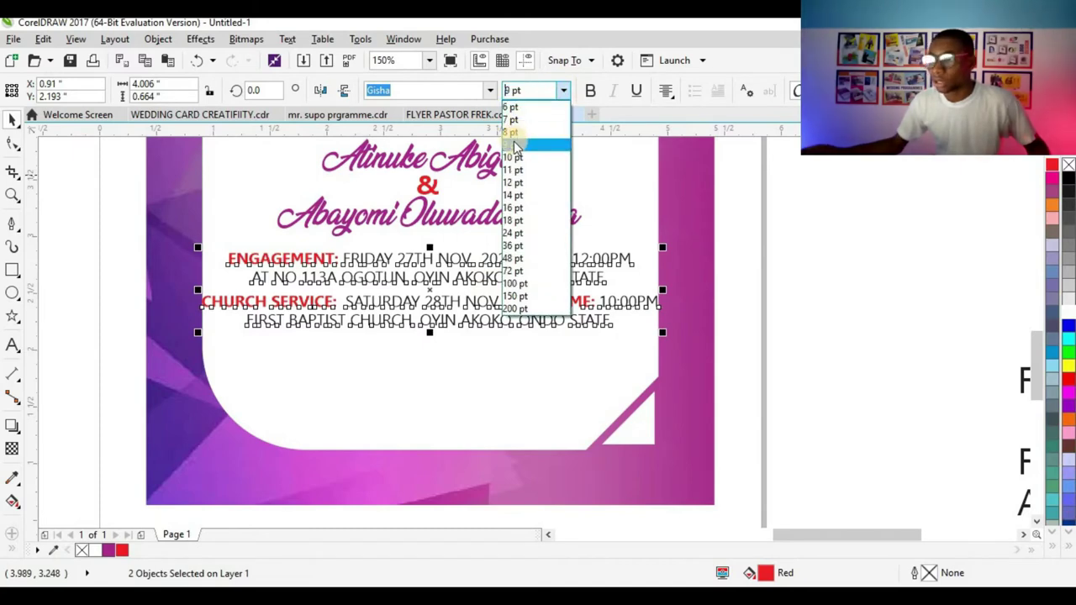
pyautogui.click(514, 138)
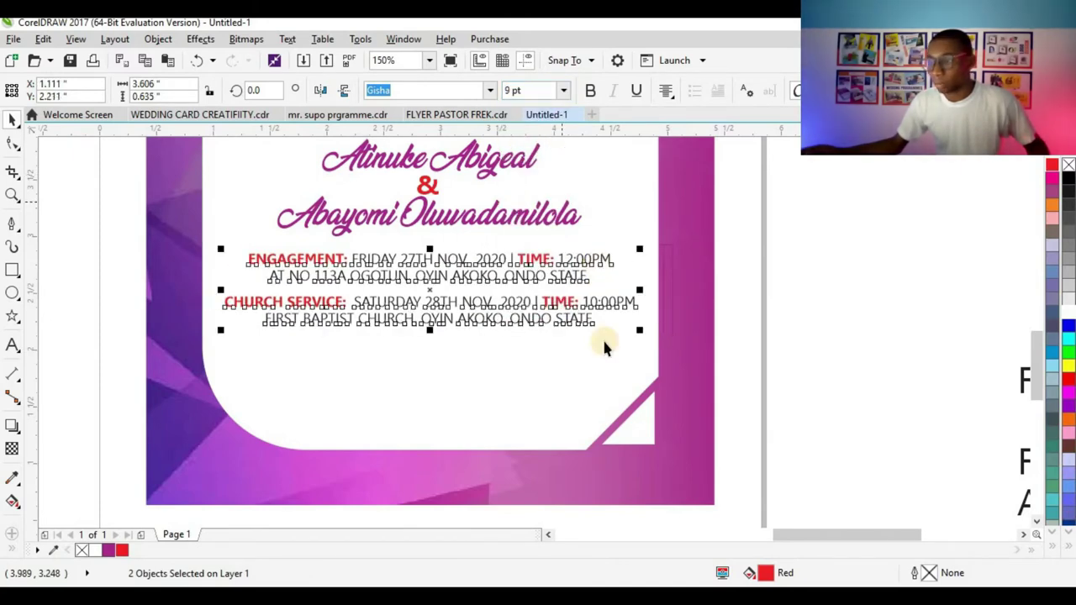
pyautogui.keyDown('shift'); pyautogui.click(545, 367); pyautogui.keyUp('shift')
pyautogui.press('Escape')
pyautogui.scroll(-2, 471, 311)
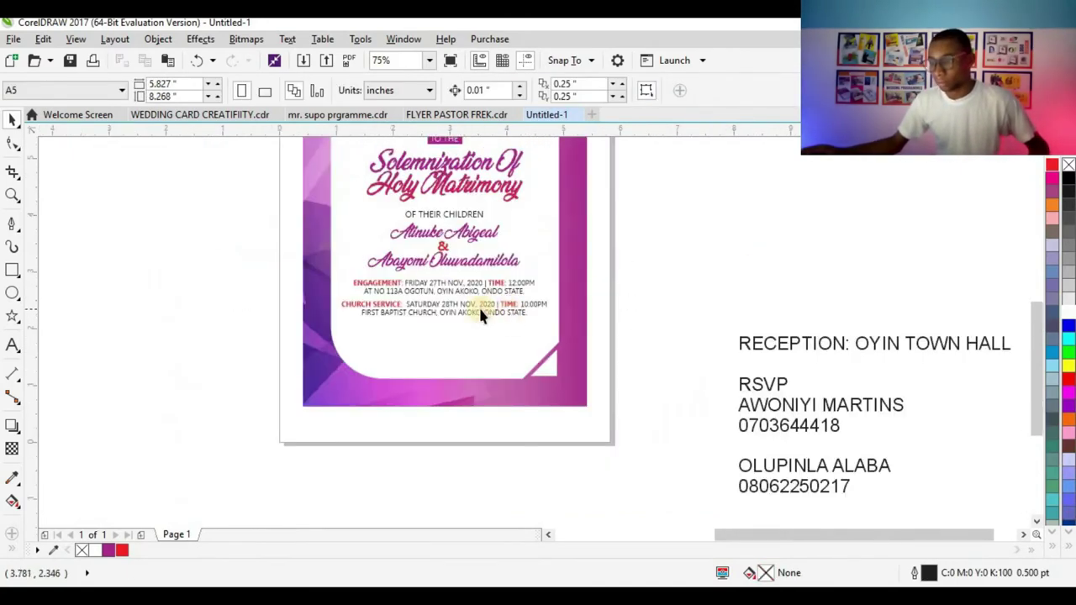
pyautogui.scroll(-1, 593, 328)
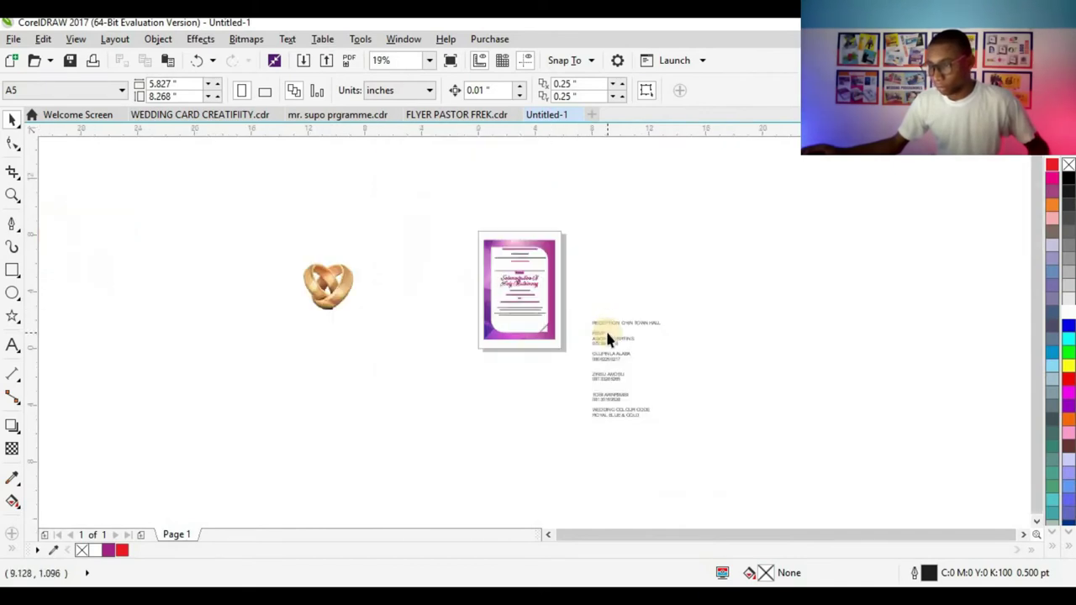
pyautogui.scroll(3, 631, 318)
# Cut the RECEPTION: OYIN TOWN HALL line and paste it onto the card below the church-service details
pyautogui.doubleClick(679, 301)
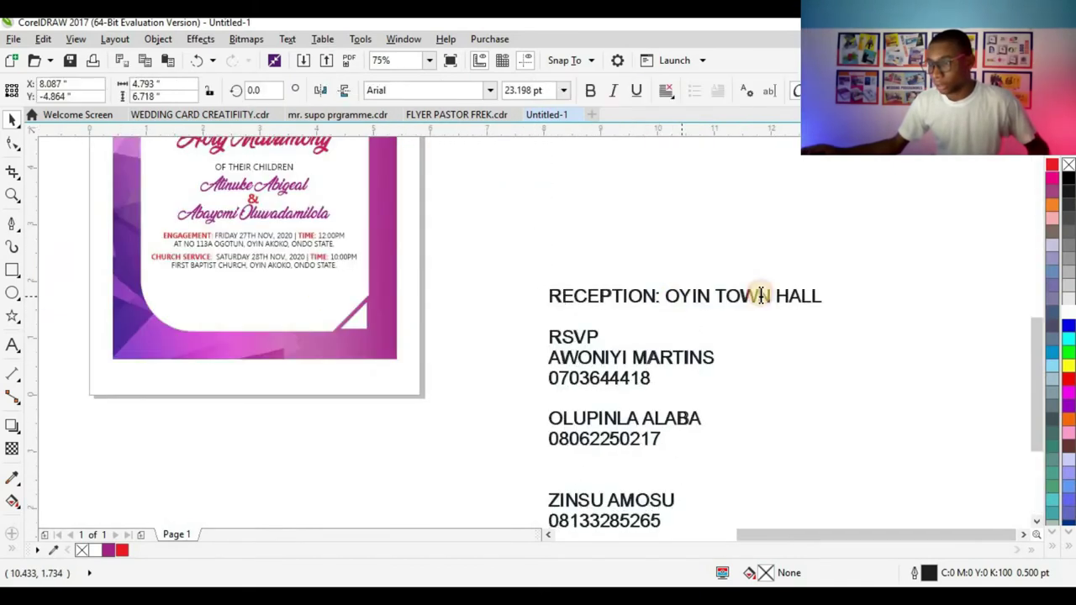
pyautogui.moveTo(827, 293); pyautogui.dragTo(574, 296)
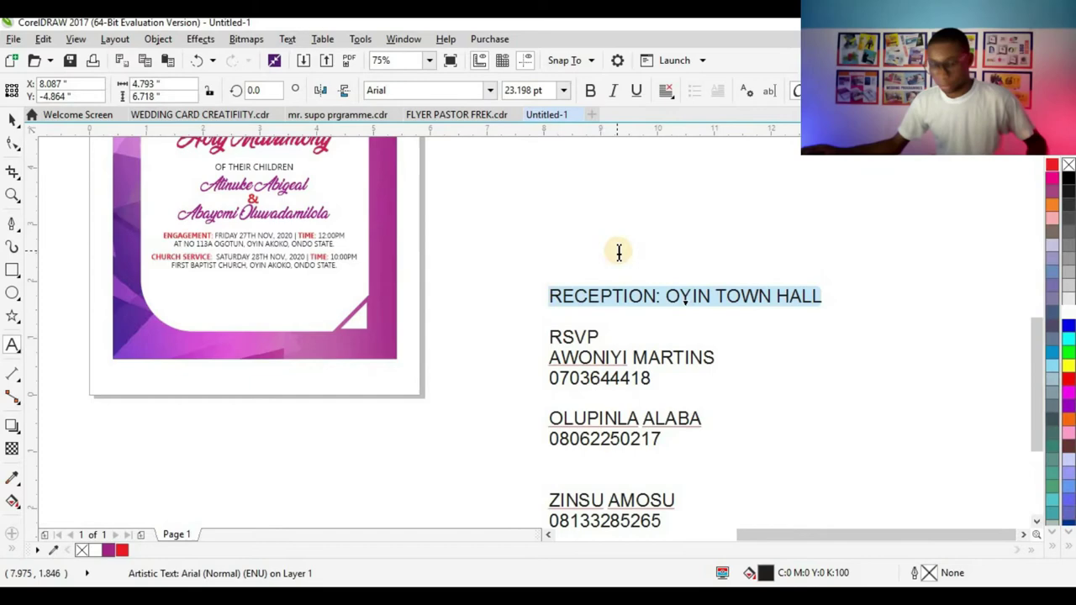
pyautogui.hotkey('ctrl', 'x')
pyautogui.scroll(3, 196, 282)
pyautogui.click(197, 277)
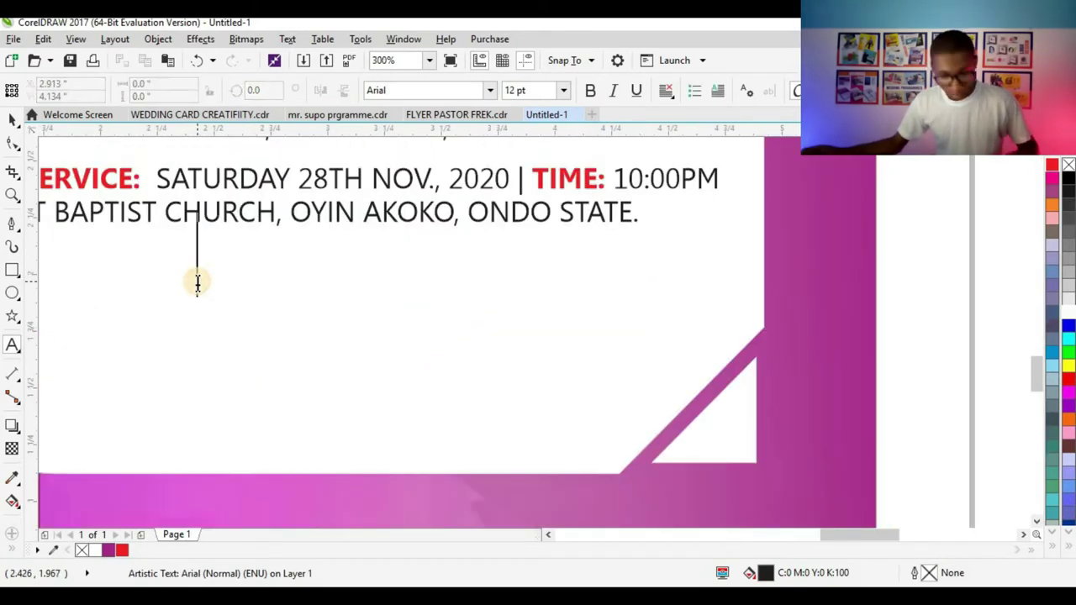
pyautogui.hotkey('ctrl', 'v')
pyautogui.click(24, 120)
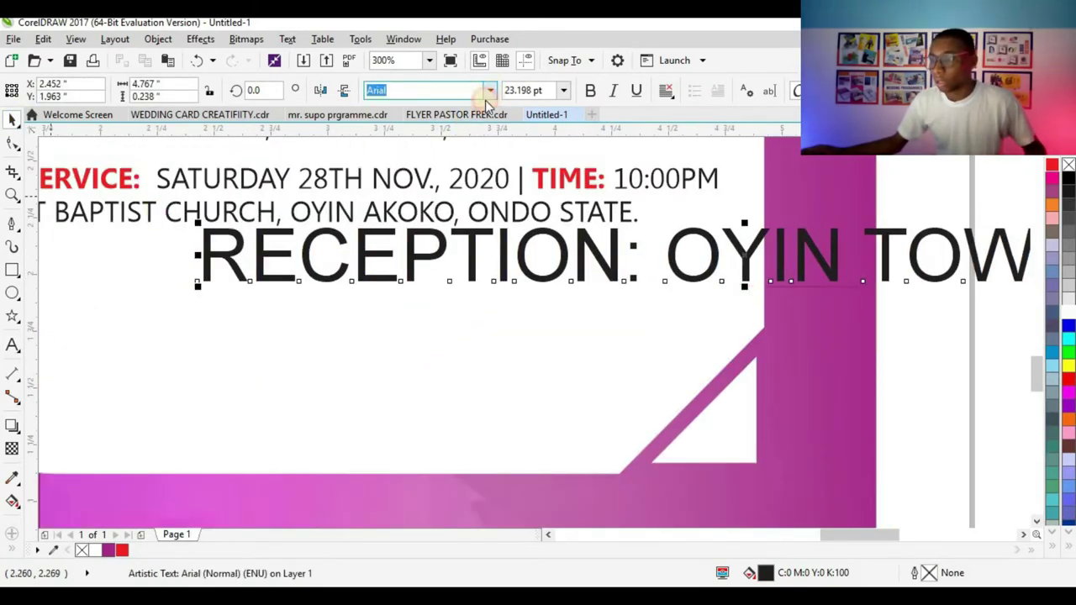
# Set the reception line to Gisha 9 pt
pyautogui.click(489, 90)
pyautogui.click(420, 140)
pyautogui.click(563, 90)
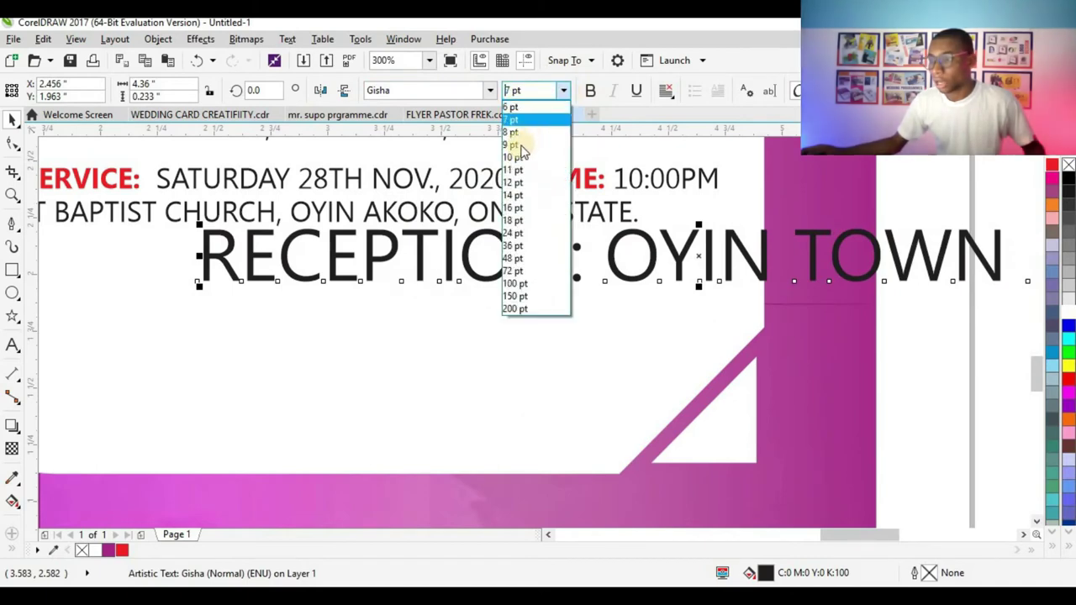
pyautogui.click(514, 145)
# Make RECEPTION: bold red and move the line up under the church-service lines
pyautogui.doubleClick(333, 272)
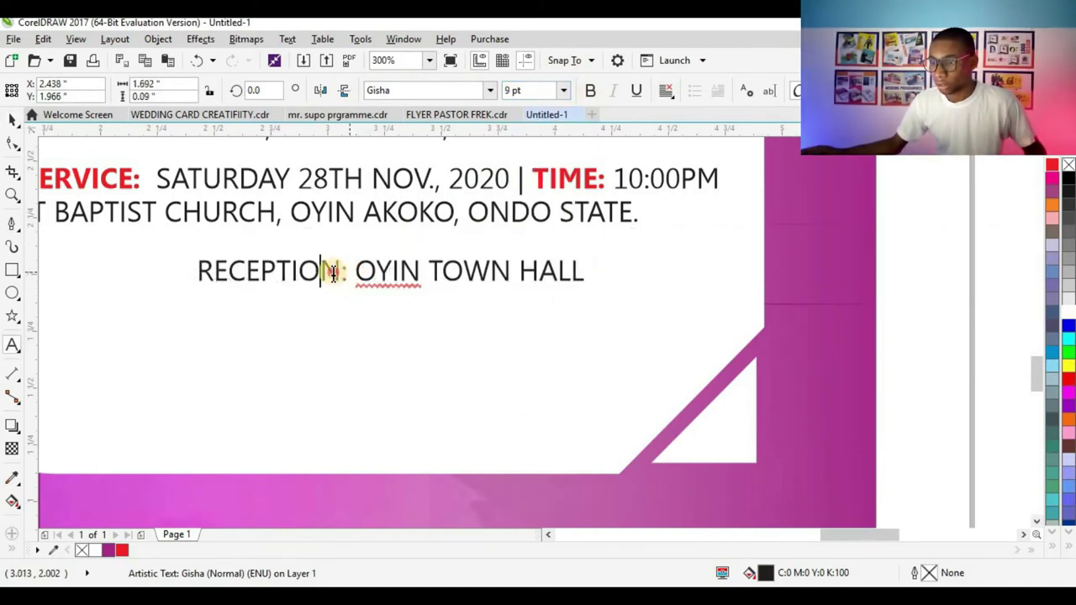
pyautogui.moveTo(353, 271); pyautogui.dragTo(183, 244)
pyautogui.click(590, 90)
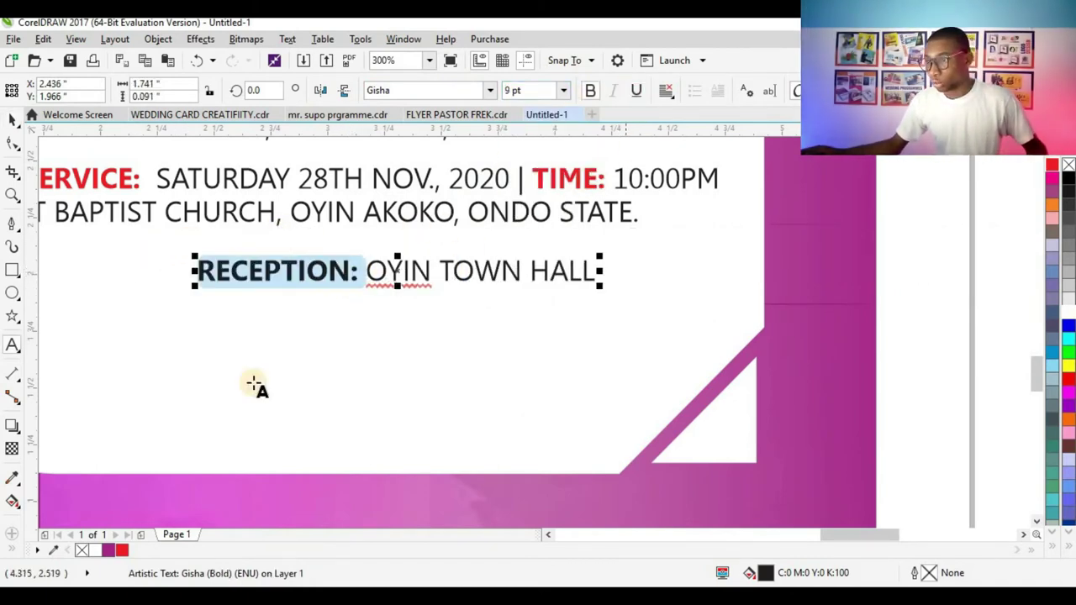
pyautogui.click(122, 549)
pyautogui.click(13, 119)
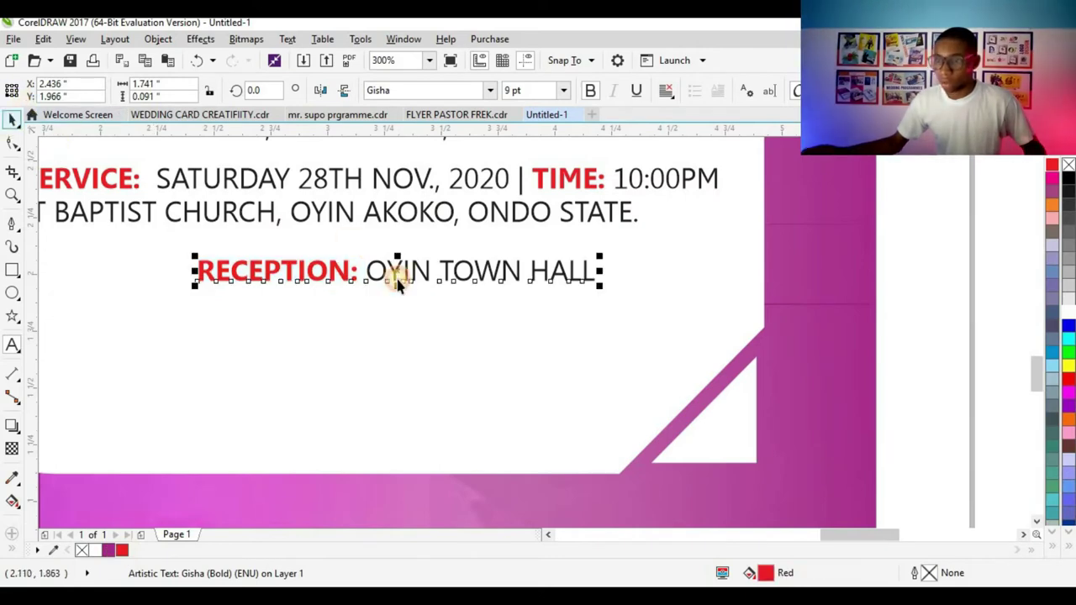
pyautogui.moveTo(347, 279); pyautogui.dragTo(348, 307)
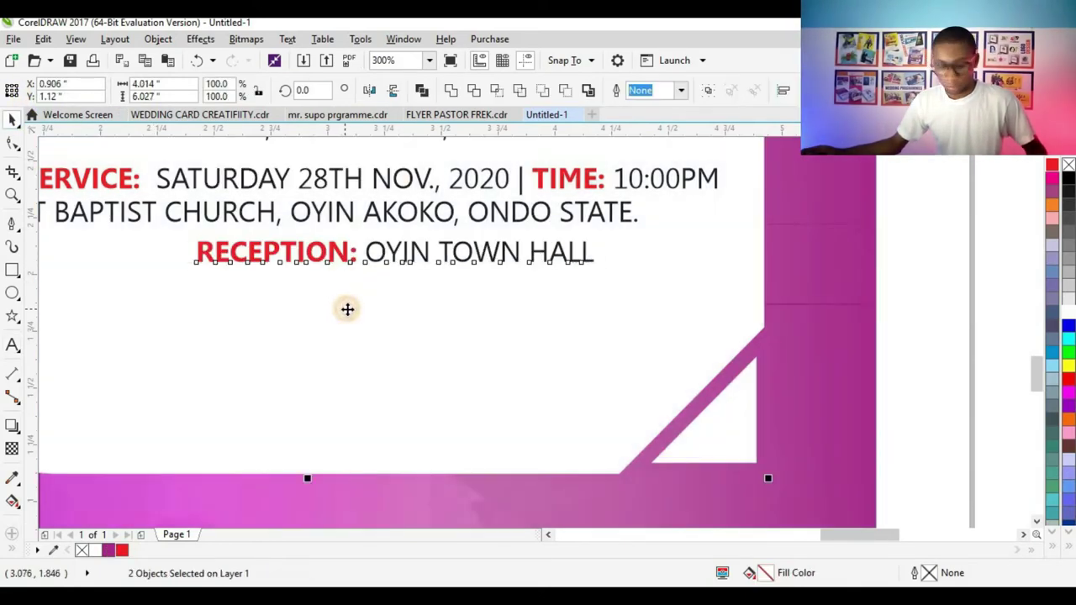
# Cut the first RSVP contact's name and number and paste it as separate text left of the list
pyautogui.scroll(-2, 179, 271)
pyautogui.click(541, 293)
pyautogui.scroll(-1, 540, 294)
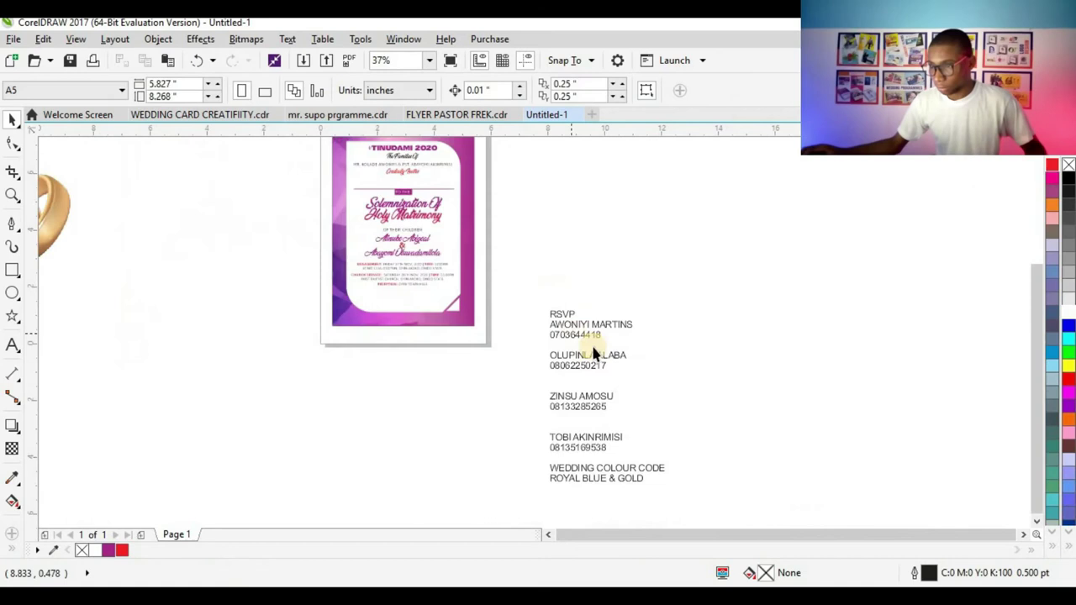
pyautogui.scroll(2, 595, 351)
pyautogui.doubleClick(497, 298)
pyautogui.moveTo(496, 298); pyautogui.dragTo(574, 526)
pyautogui.click(497, 288)
pyautogui.moveTo(498, 288); pyautogui.dragTo(597, 309)
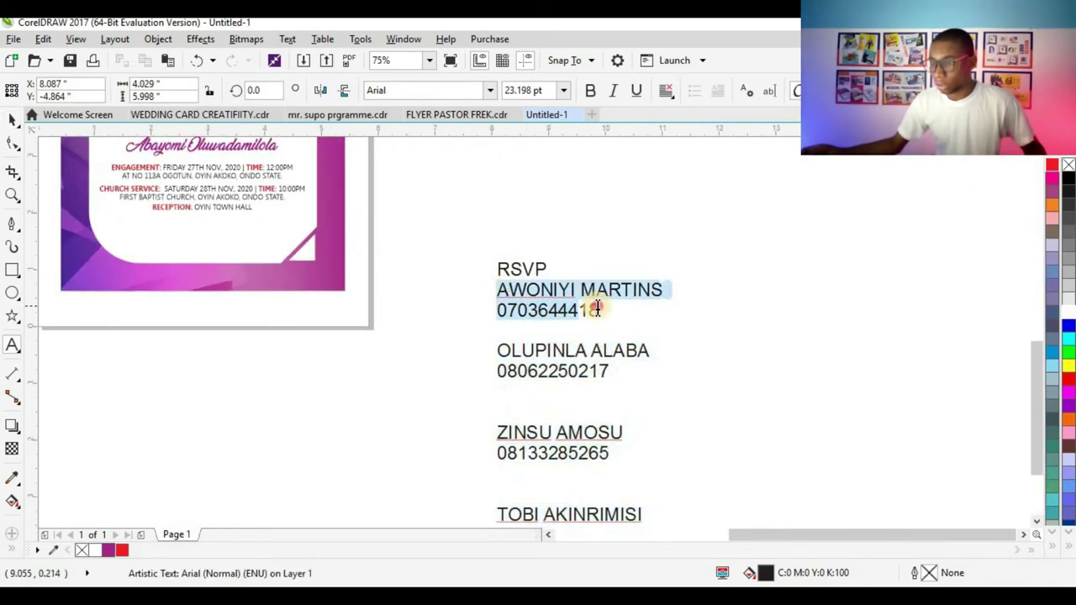
pyautogui.hotkey('ctrl', 'x')
pyautogui.click(197, 380)
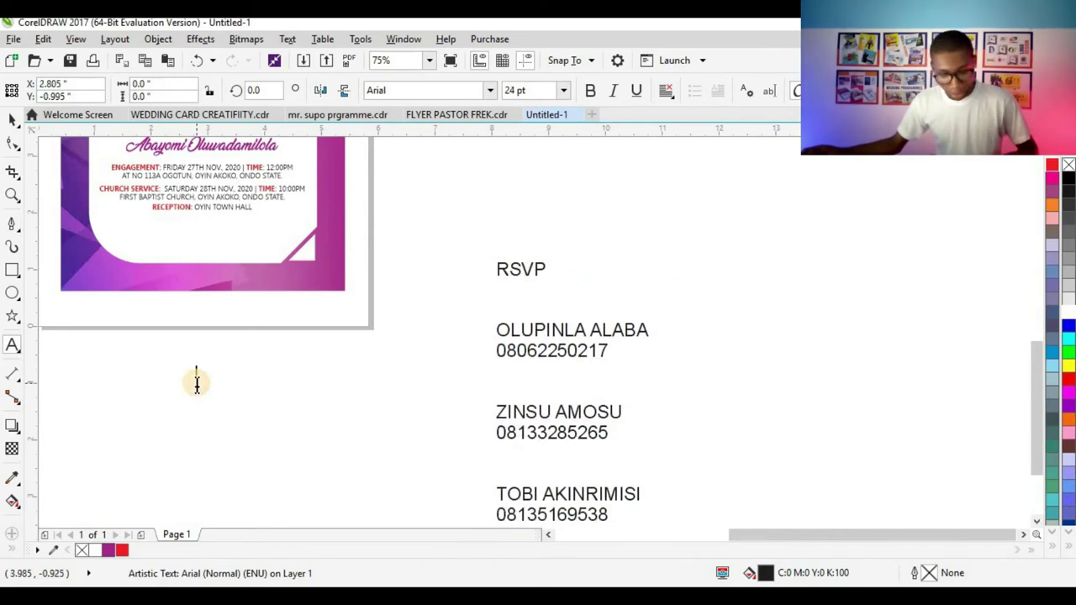
pyautogui.hotkey('ctrl', 'v')
pyautogui.press('Escape')
# Cut the second and third contacts and paste each as its own text block below the first
pyautogui.moveTo(498, 330); pyautogui.dragTo(523, 355)
pyautogui.hotkey('ctrl', 'x')
pyautogui.click(155, 452)
pyautogui.hotkey('ctrl', 'v')
pyautogui.scroll(-2, 468, 411)
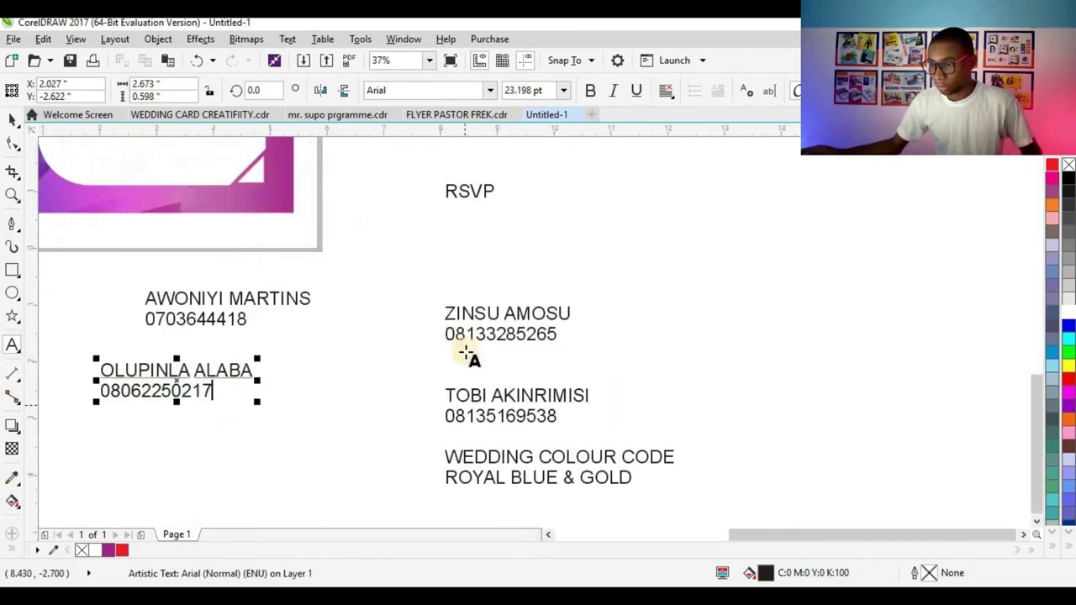
pyautogui.moveTo(447, 315); pyautogui.dragTo(552, 329)
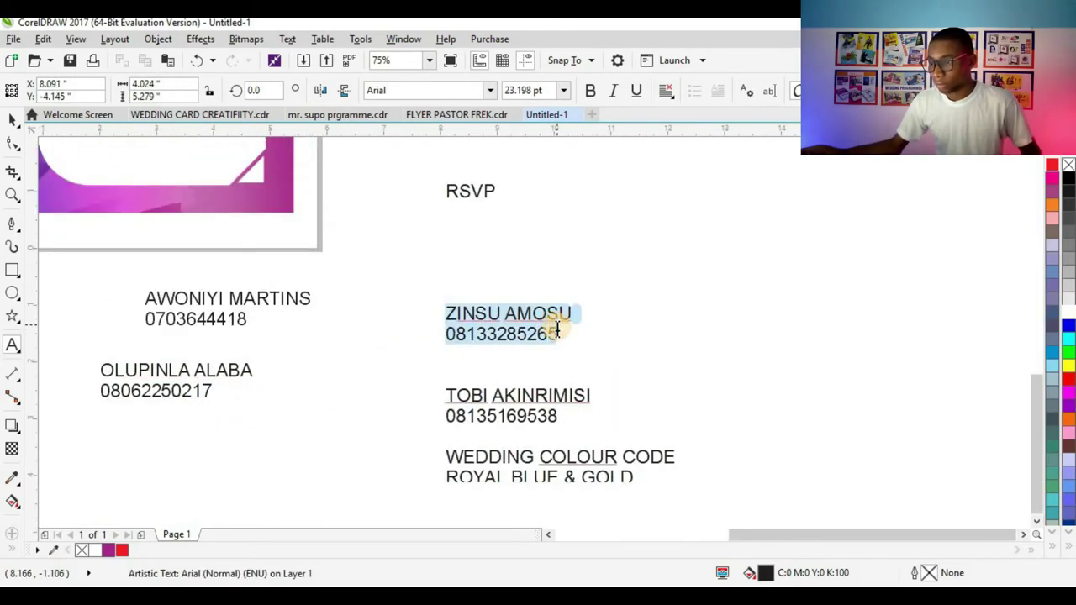
pyautogui.hotkey('ctrl', 'x')
pyautogui.click(97, 454)
pyautogui.hotkey('ctrl', 'v')
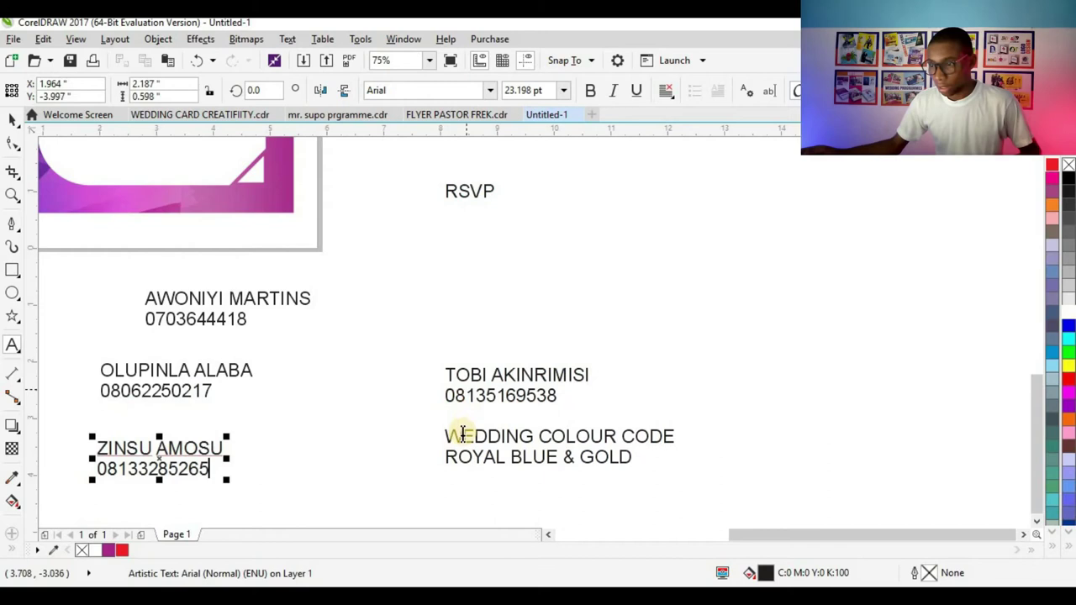
# Cut the last contact's name and number and pick a spot below the third contact for it
pyautogui.moveTo(450, 375); pyautogui.dragTo(553, 395)
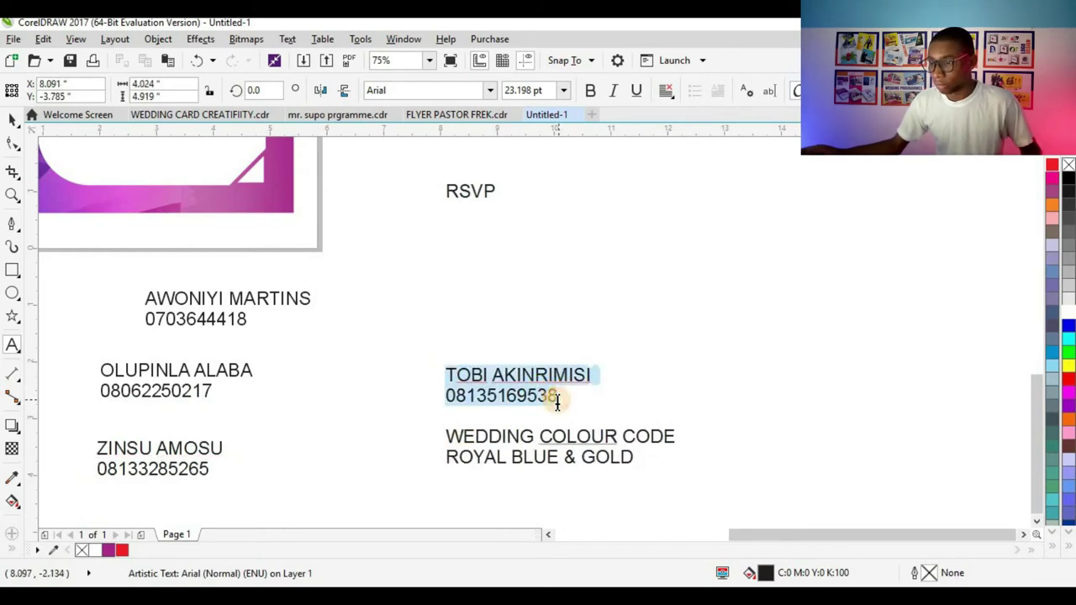
pyautogui.hotkey('ctrl', 'x')
pyautogui.scroll(-2, 280, 391)
pyautogui.click(261, 388)
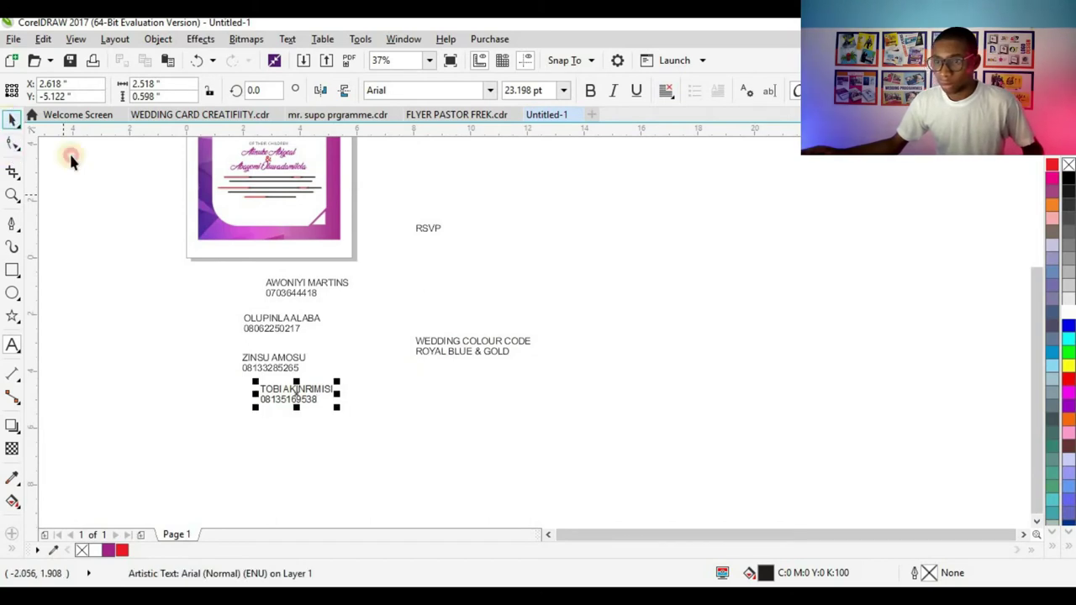
# Set all four contact texts to Gisha at 9 pt
pyautogui.moveTo(183, 444); pyautogui.dragTo(360, 269)
pyautogui.click(457, 91)
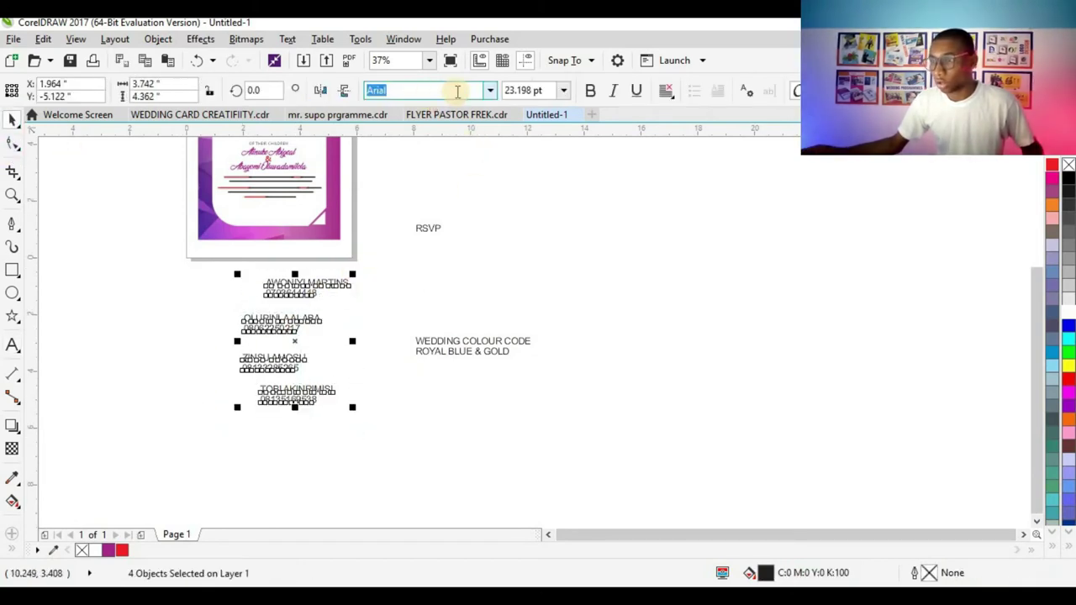
pyautogui.click(486, 91)
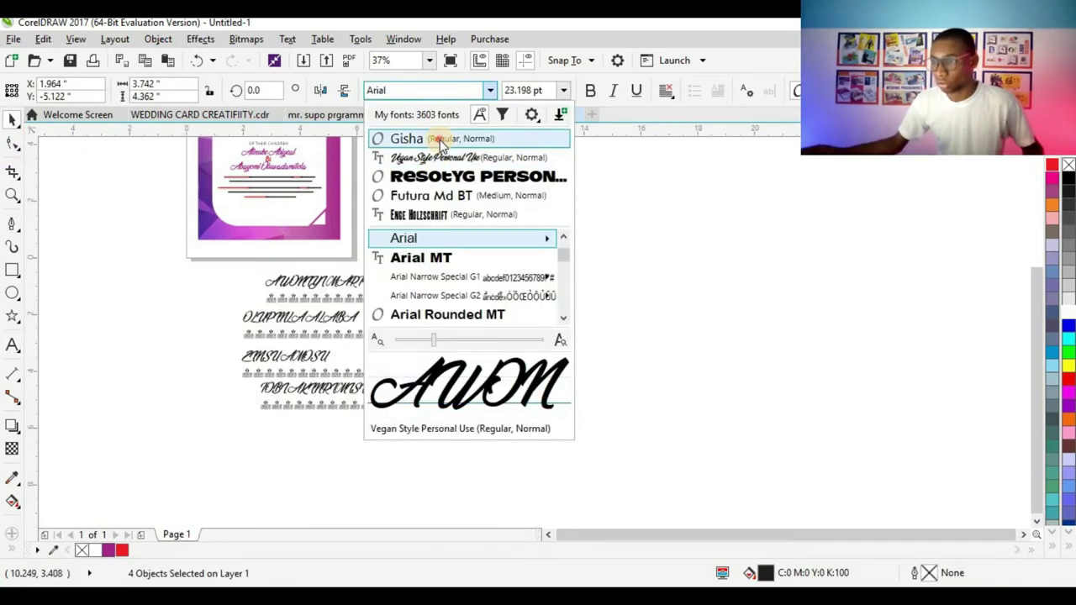
pyautogui.press('Escape')
pyautogui.click(545, 91)
pyautogui.click(563, 91)
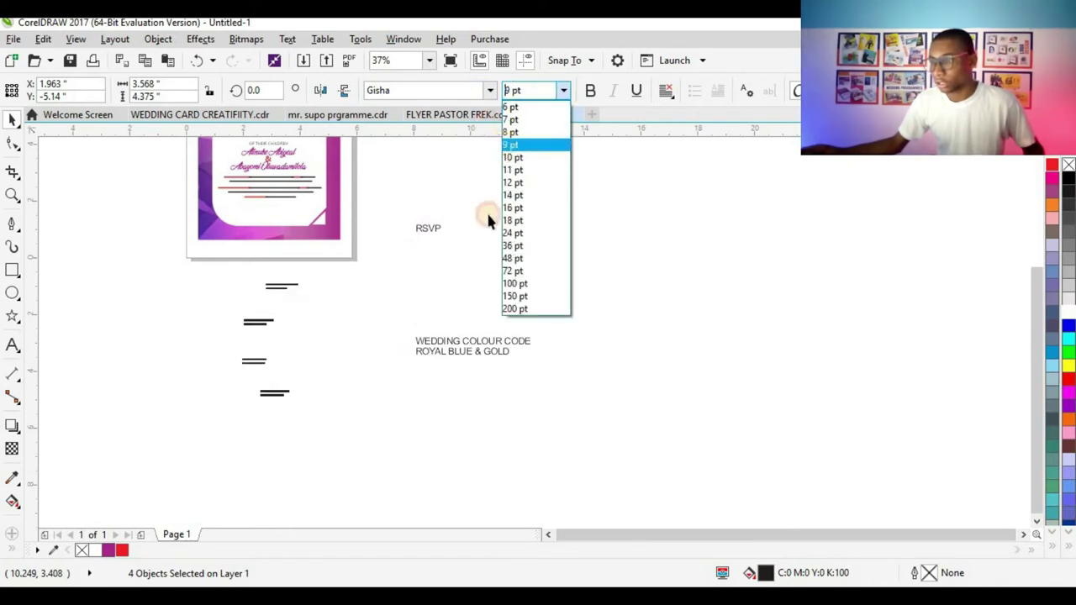
pyautogui.click(526, 144)
# Move the second contact up under the first and the fourth beside the third
pyautogui.scroll(2, 244, 290)
pyautogui.click(207, 356)
pyautogui.moveTo(231, 359); pyautogui.dragTo(277, 318)
pyautogui.click(370, 294)
pyautogui.moveTo(292, 500); pyautogui.dragTo(385, 313)
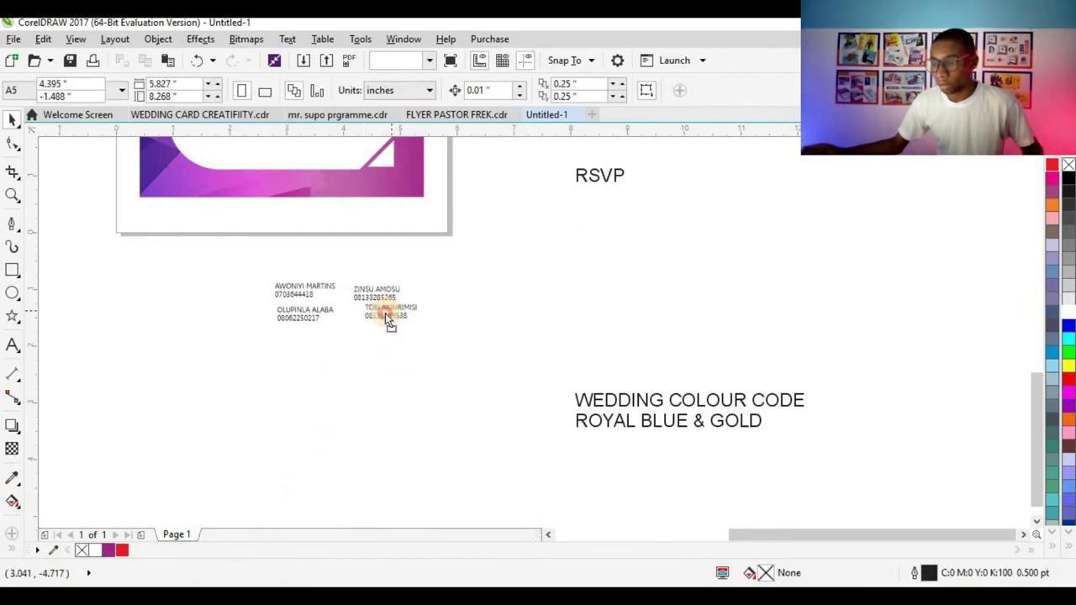
# Top-align the first contact with the third and select the right-column pair
pyautogui.scroll(2, 328, 287)
pyautogui.click(320, 289)
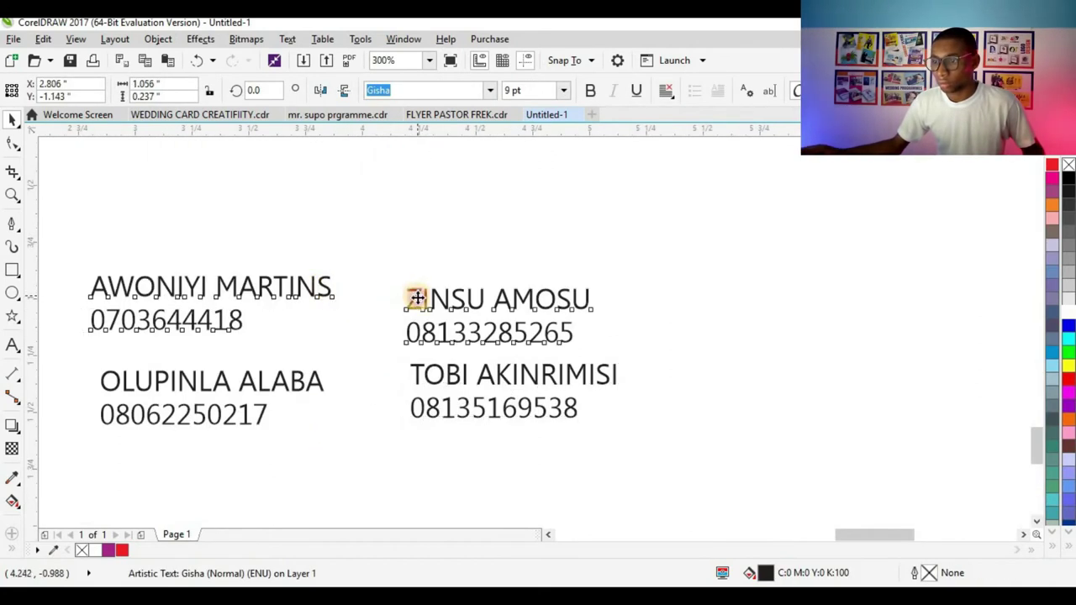
pyautogui.press('t')
pyautogui.press('Escape')
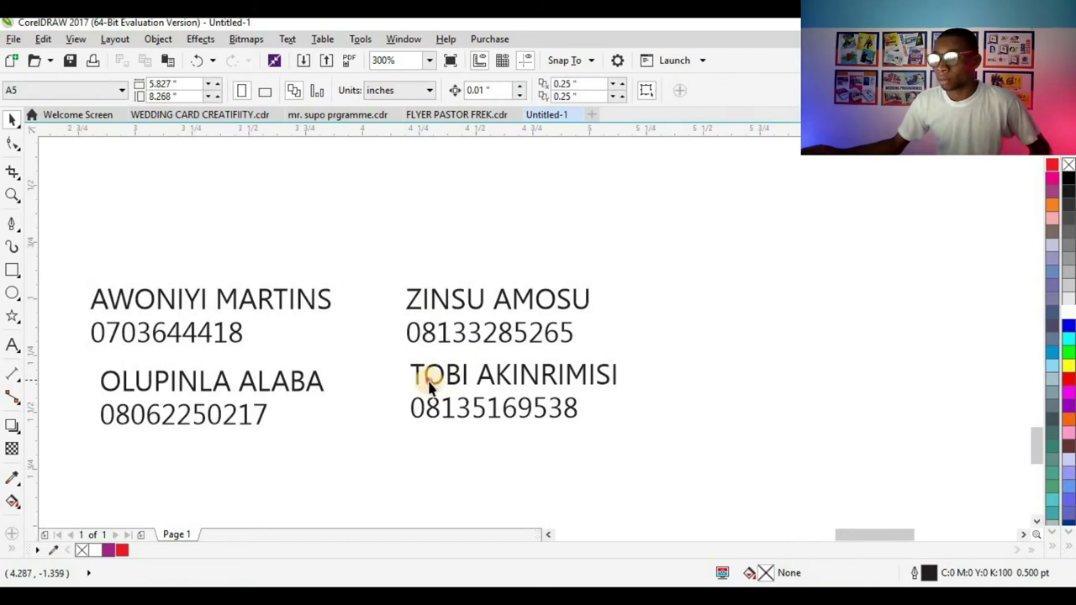
pyautogui.click(428, 382)
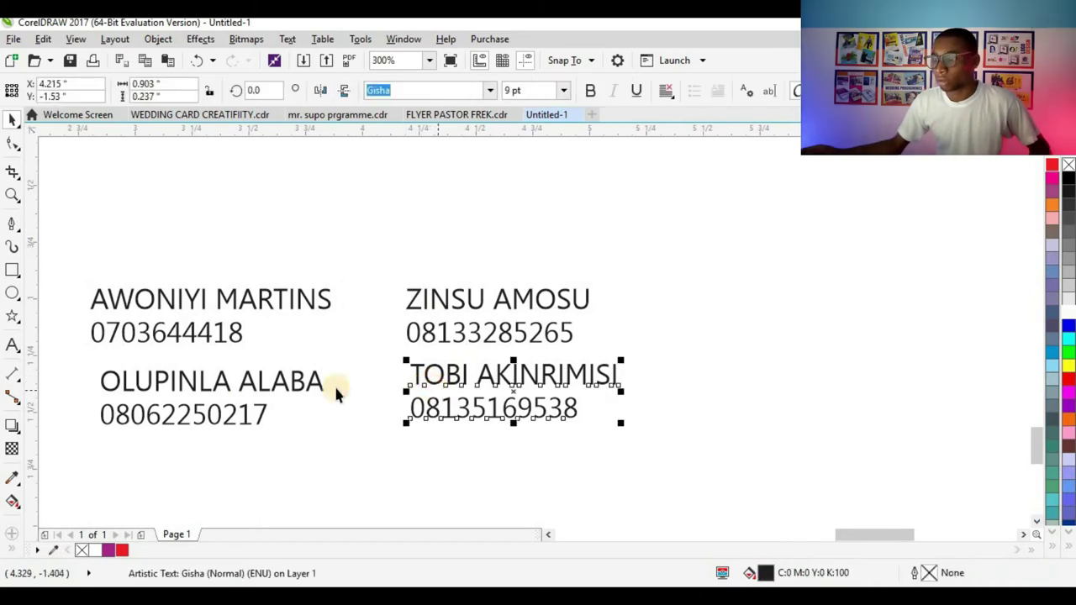
pyautogui.keyDown('shift'); pyautogui.click(445, 329); pyautogui.keyUp('shift')
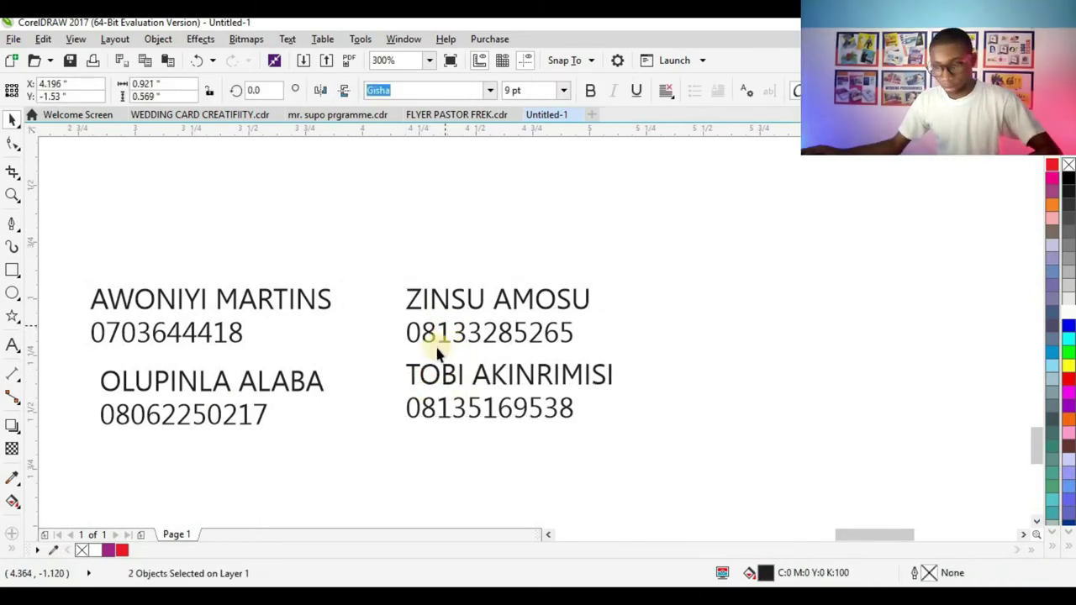
pyautogui.press('Escape')
# Left-align the second contact under the first and top-align the bottom row
pyautogui.click(302, 378)
pyautogui.keyDown('shift'); pyautogui.click(300, 297); pyautogui.keyUp('shift')
pyautogui.press('l')
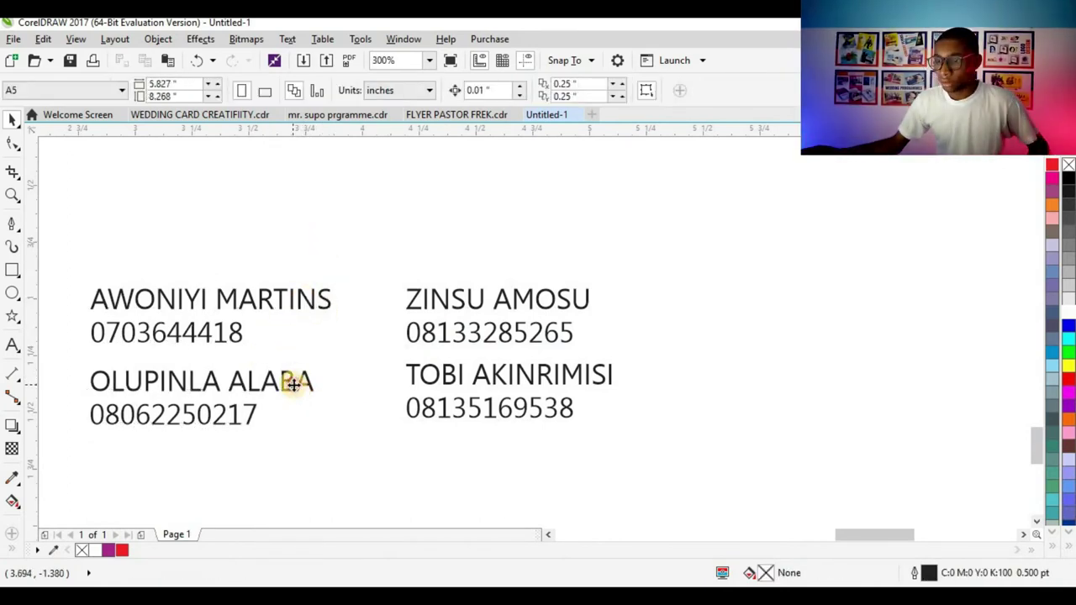
pyautogui.click(290, 380)
pyautogui.keyDown('shift'); pyautogui.click(414, 376); pyautogui.keyUp('shift')
pyautogui.press('t')
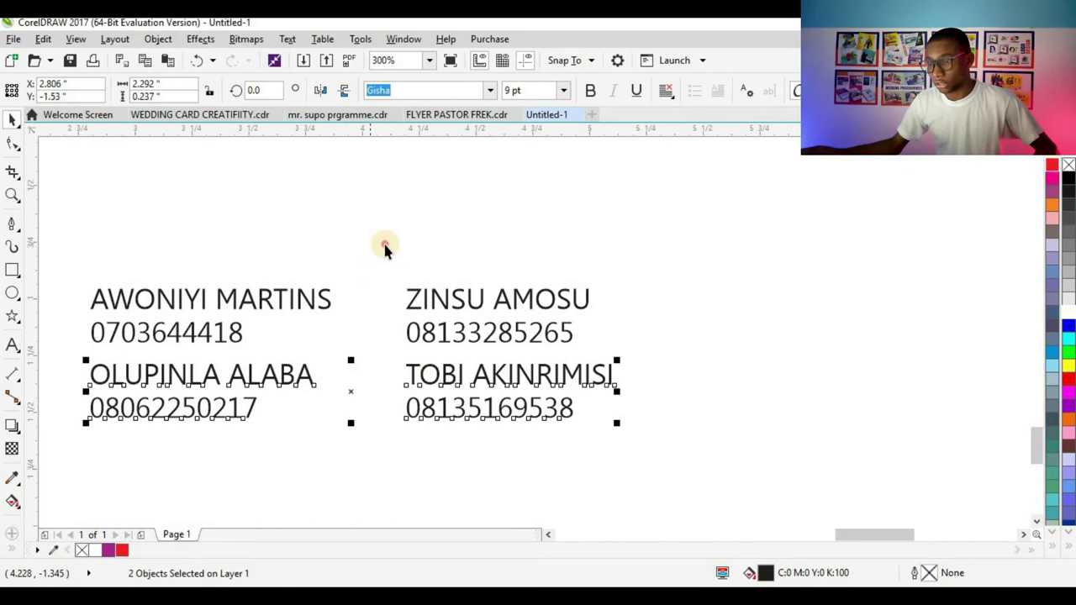
pyautogui.click(384, 247)
# Marquee-select the right-column contacts to check the grid, then deselect
pyautogui.scroll(-3, 387, 277)
pyautogui.scroll(3, 387, 277)
pyautogui.moveTo(812, 482); pyautogui.dragTo(404, 252)
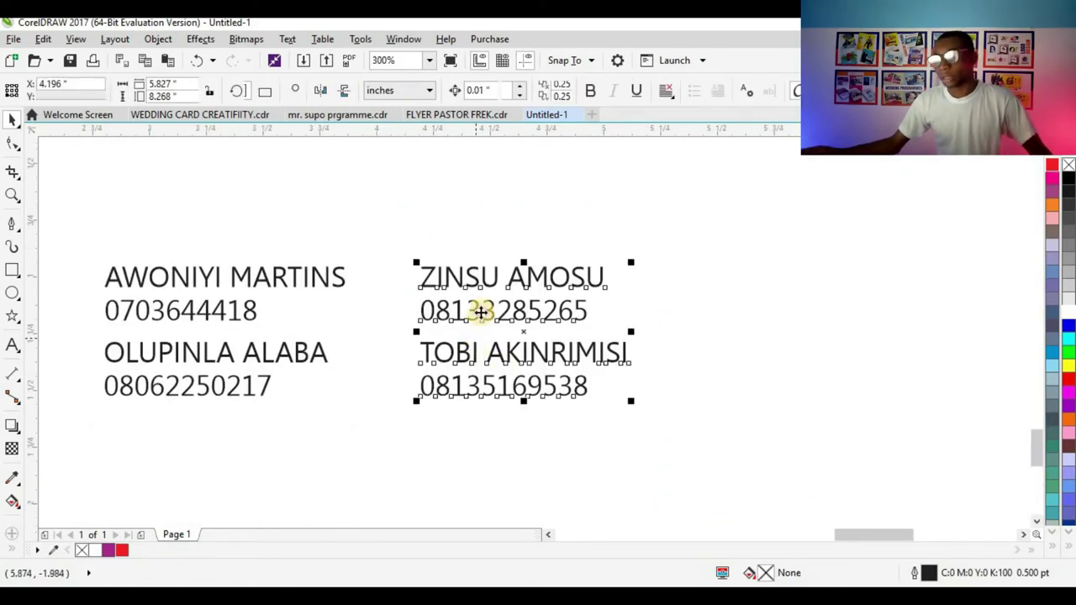
pyautogui.click(460, 227)
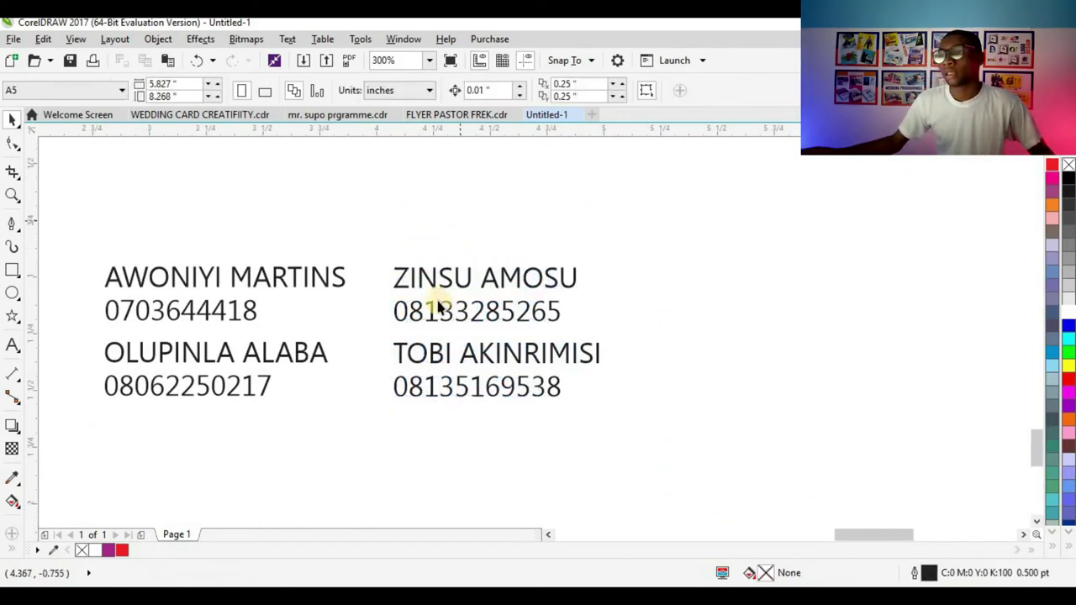
pyautogui.scroll(-2, 443, 283)
pyautogui.scroll(2, 443, 283)
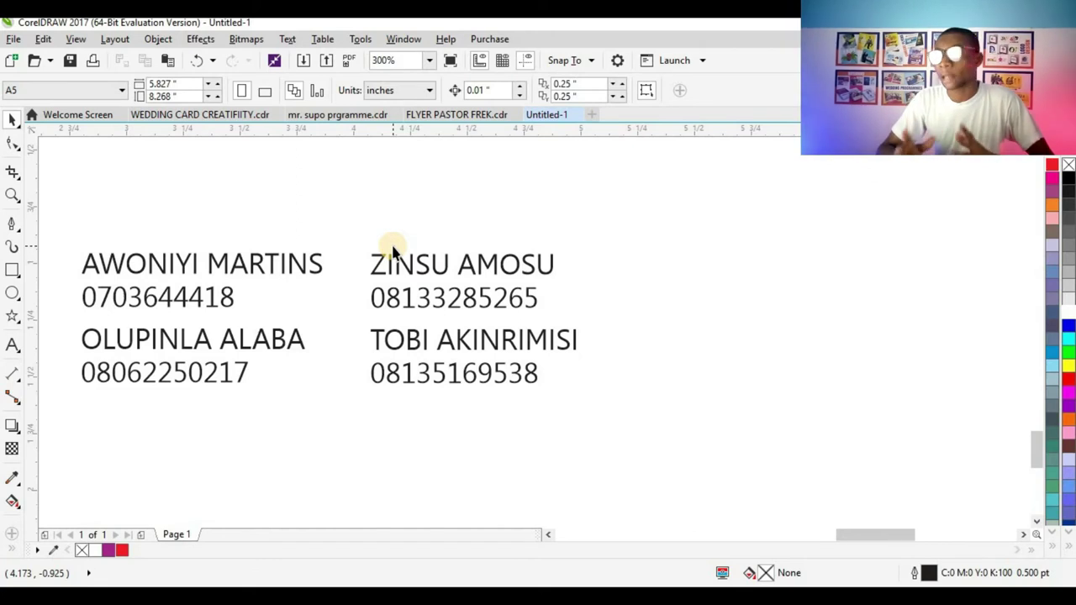
pyautogui.click(312, 265)
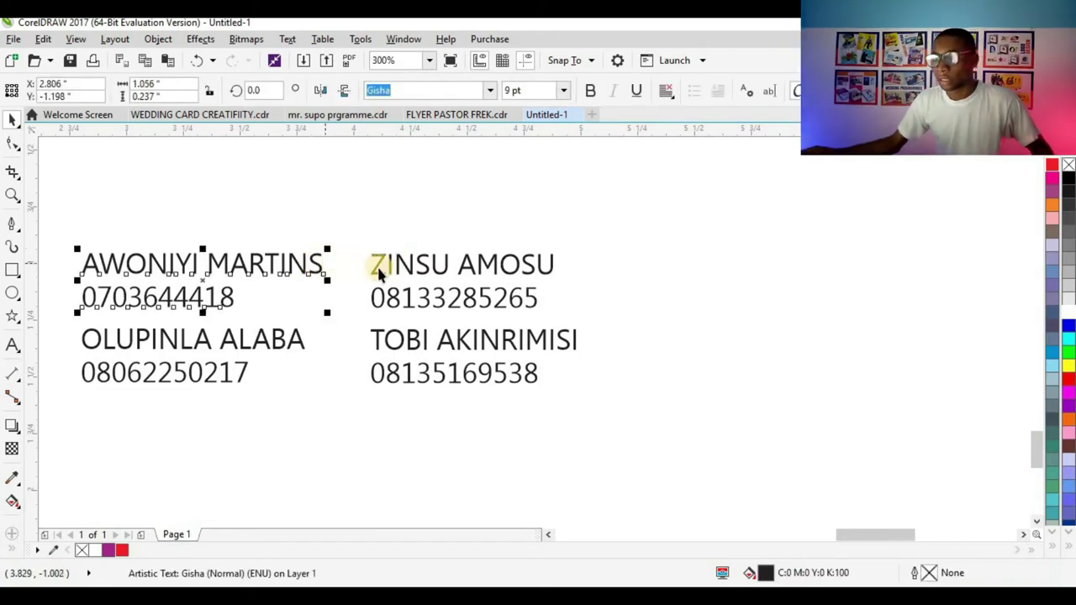
pyautogui.keyDown('shift'); pyautogui.click(380, 265); pyautogui.keyUp('shift')
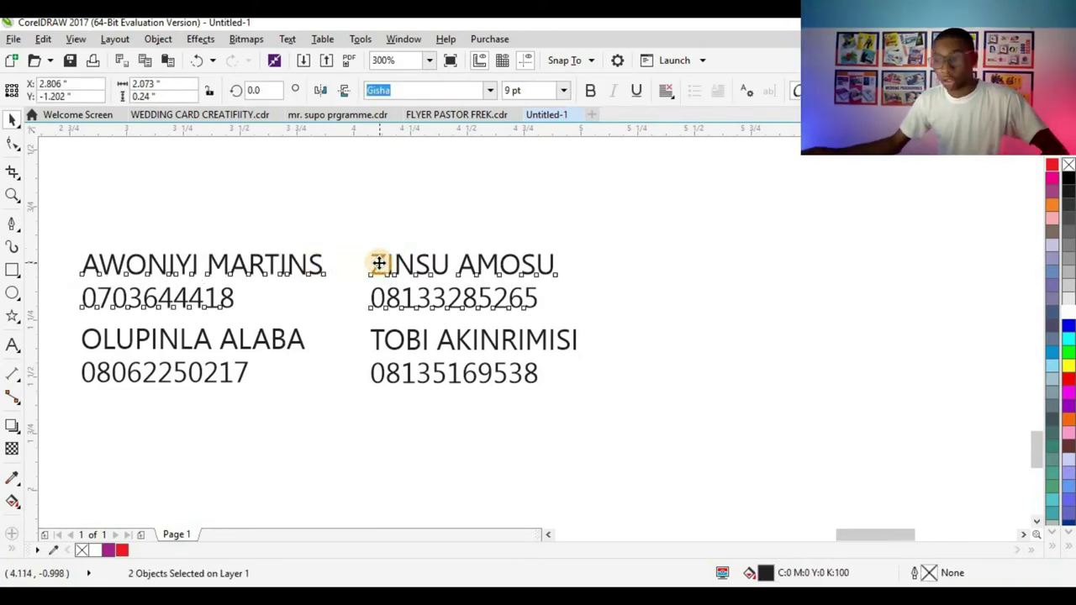
pyautogui.press('Escape')
pyautogui.click(402, 339)
pyautogui.keyDown('shift'); pyautogui.click(407, 299); pyautogui.keyUp('shift')
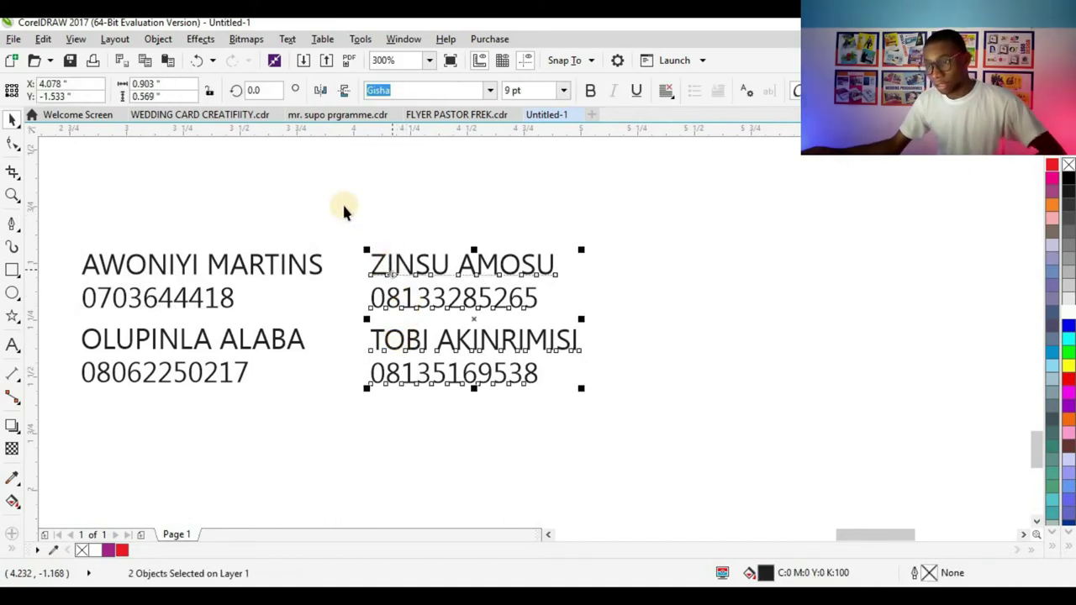
pyautogui.press('Escape')
pyautogui.click(230, 339)
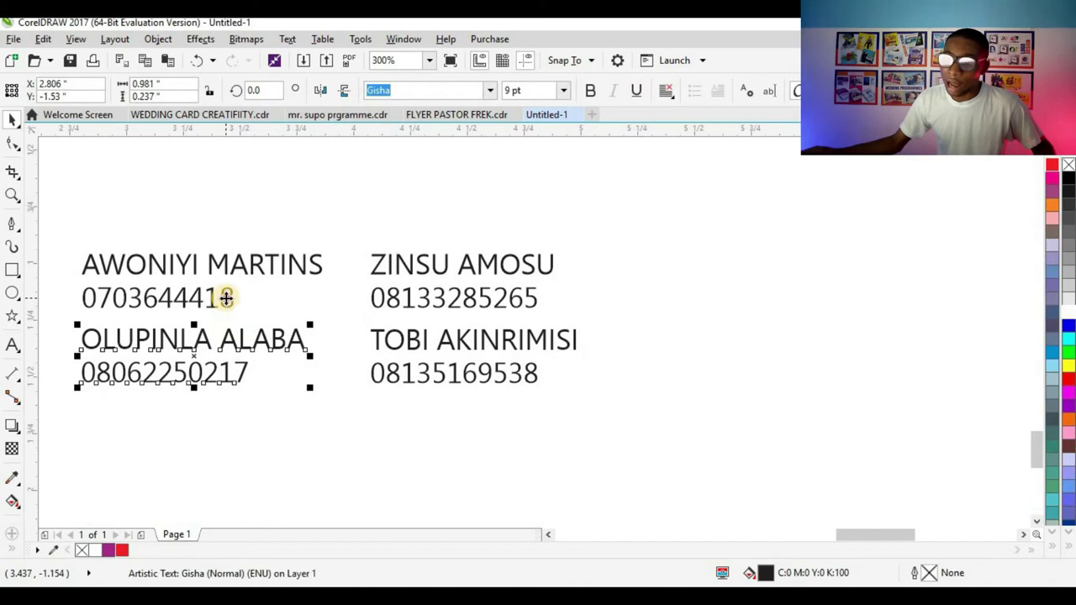
pyautogui.keyDown('shift'); pyautogui.click(225, 297); pyautogui.keyUp('shift')
pyautogui.press('r')
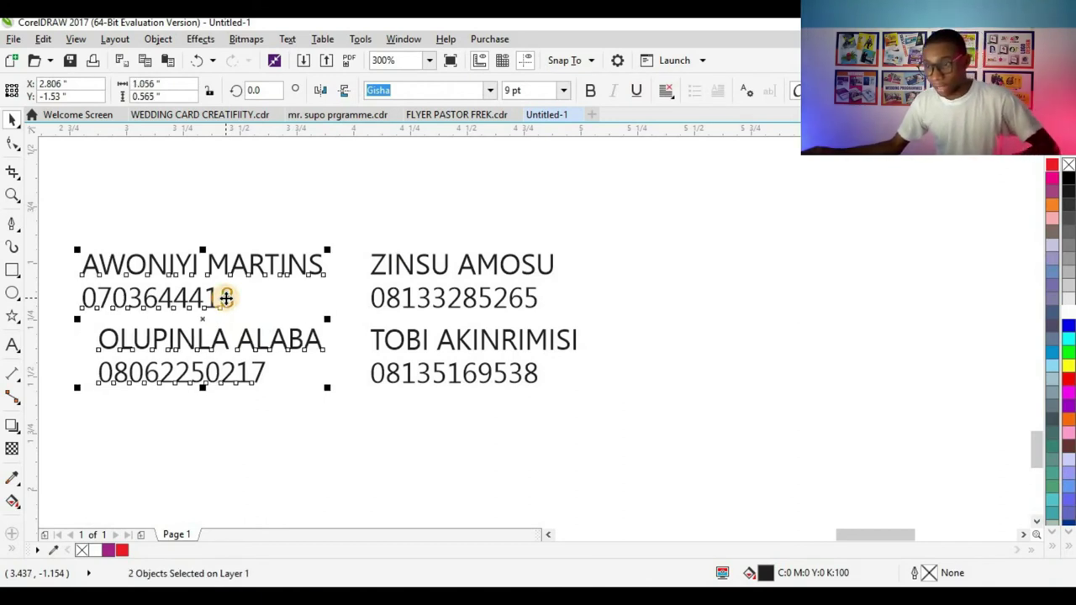
pyautogui.press('l')
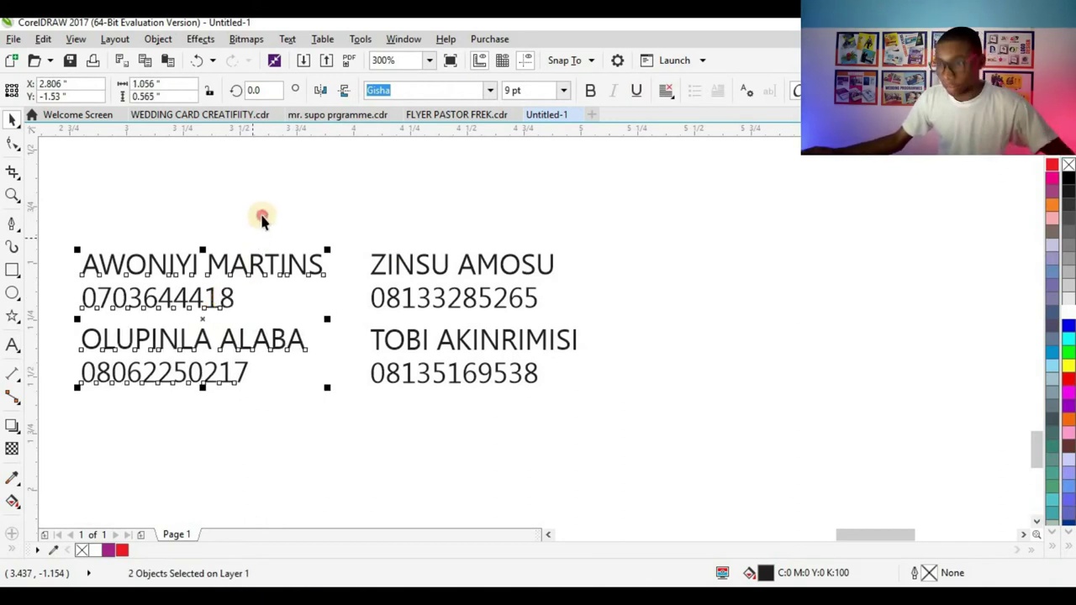
pyautogui.click(260, 341)
pyautogui.keyDown('shift'); pyautogui.click(379, 342); pyautogui.keyUp('shift')
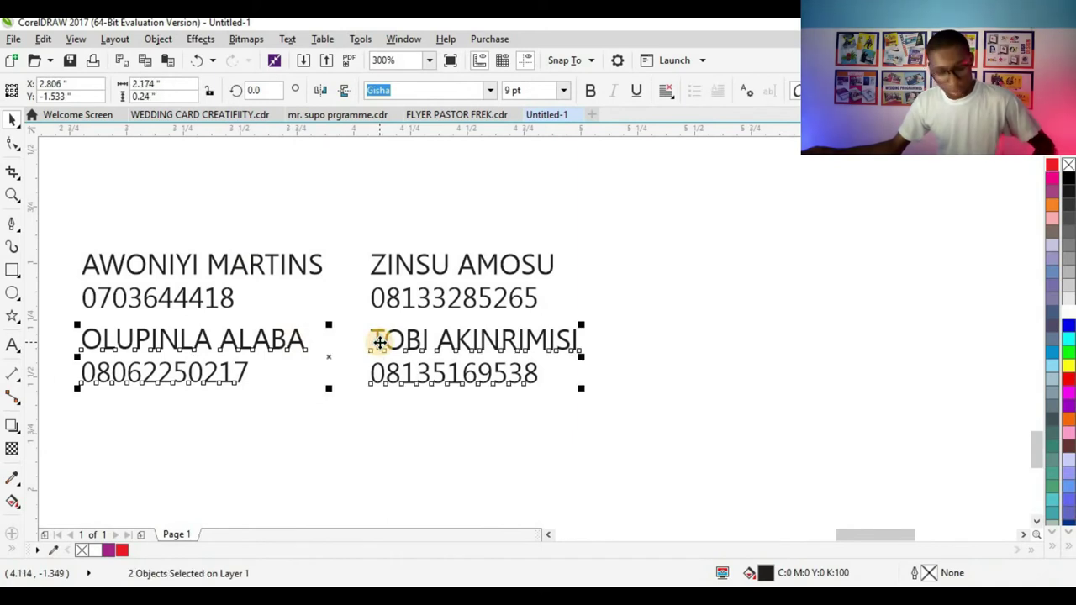
pyautogui.click(405, 225)
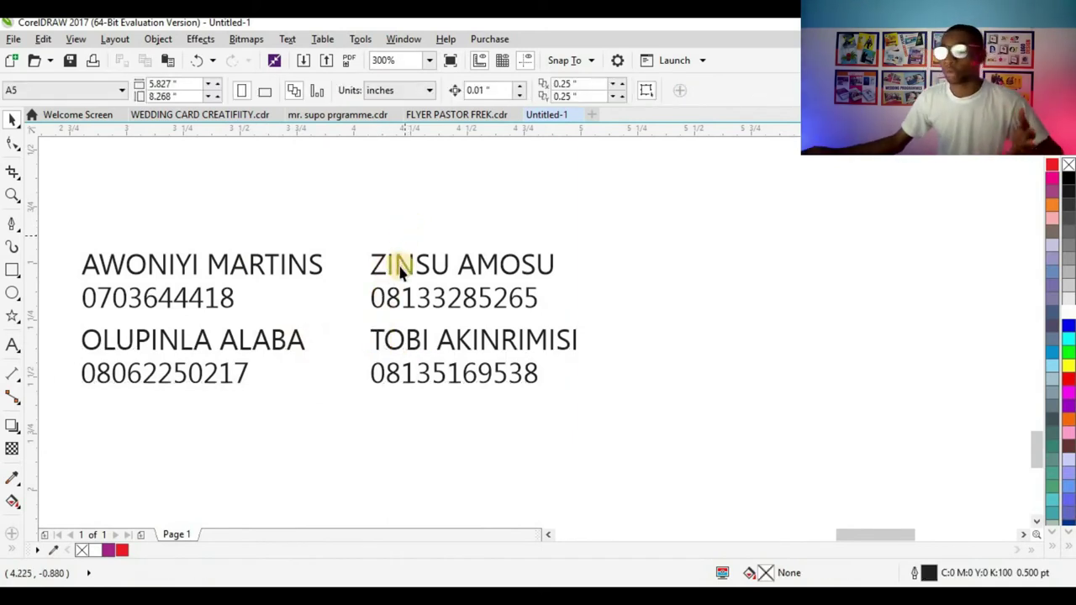
pyautogui.scroll(-2, 368, 264)
pyautogui.scroll(2, 373, 258)
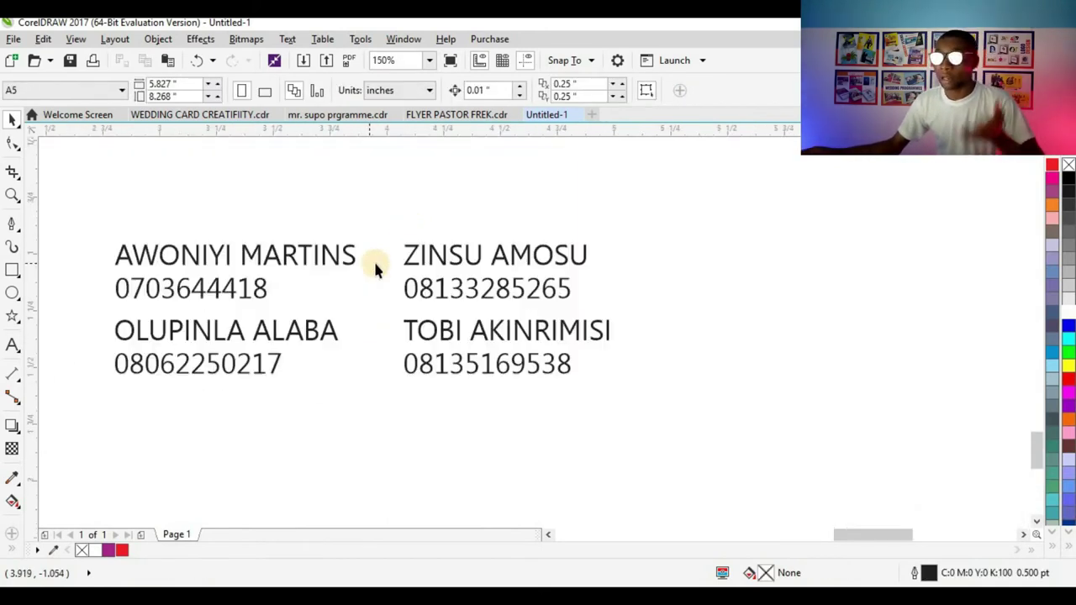
pyautogui.doubleClick(431, 251)
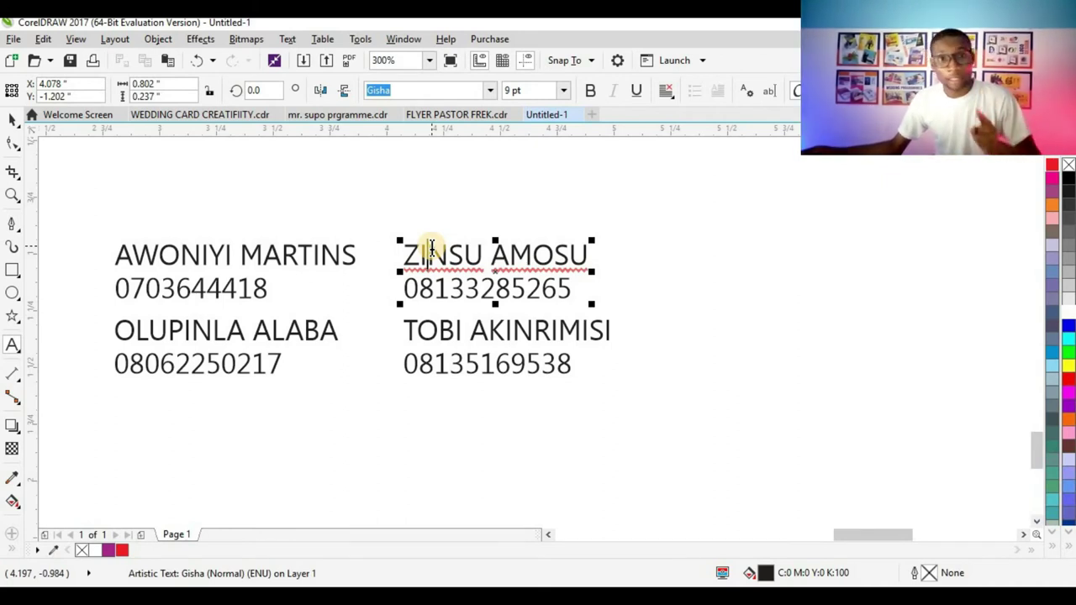
pyautogui.click(11, 119)
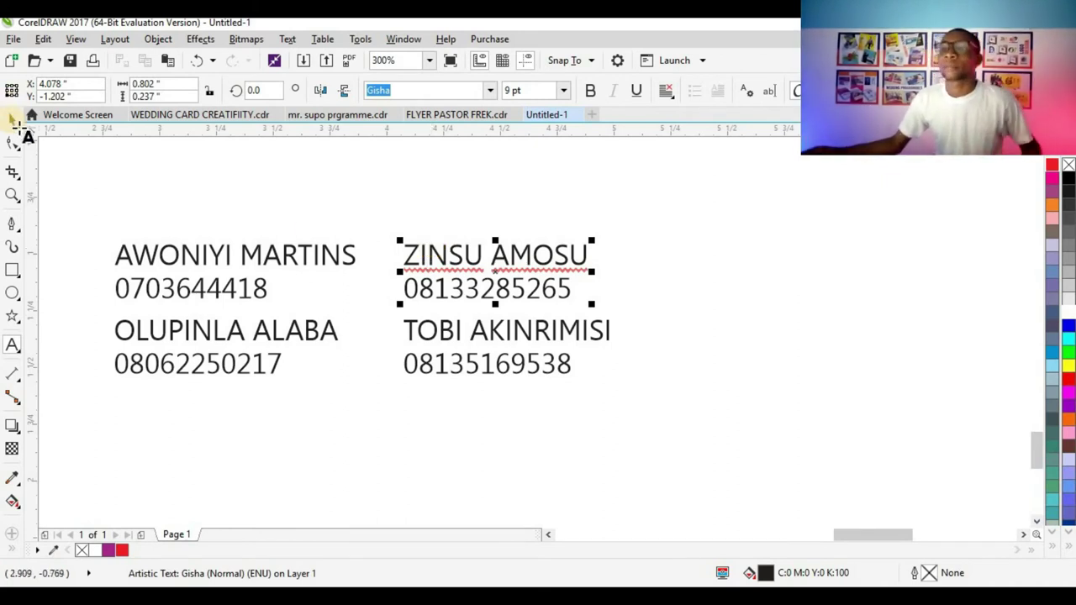
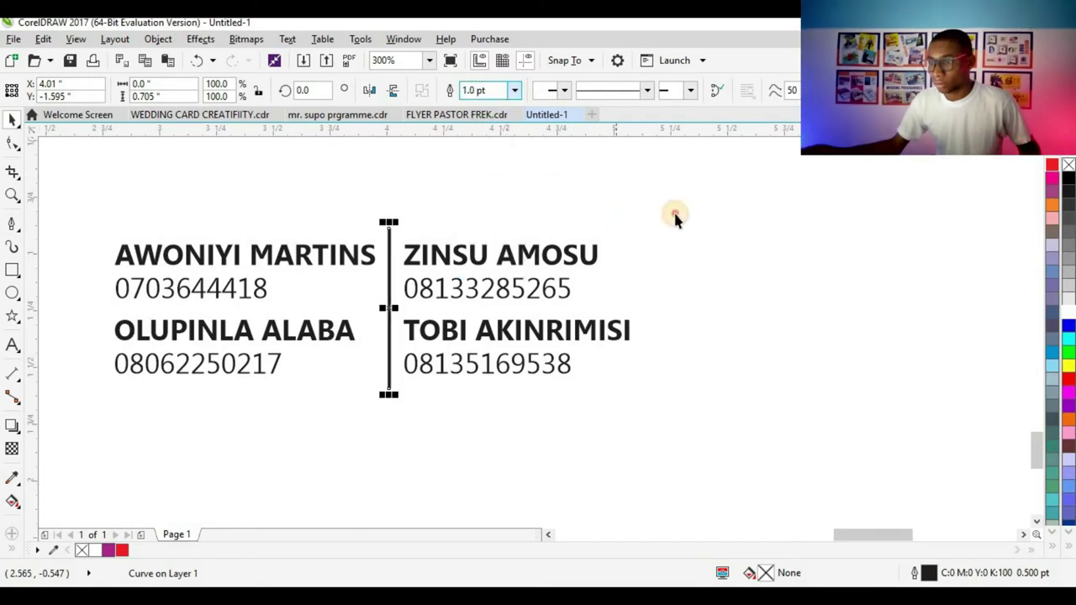
# Marquee-select the five contact objects and group them with Ctrl+G
pyautogui.click(749, 176)
pyautogui.scroll(-2, 754, 176)
pyautogui.moveTo(753, 176); pyautogui.dragTo(400, 304)
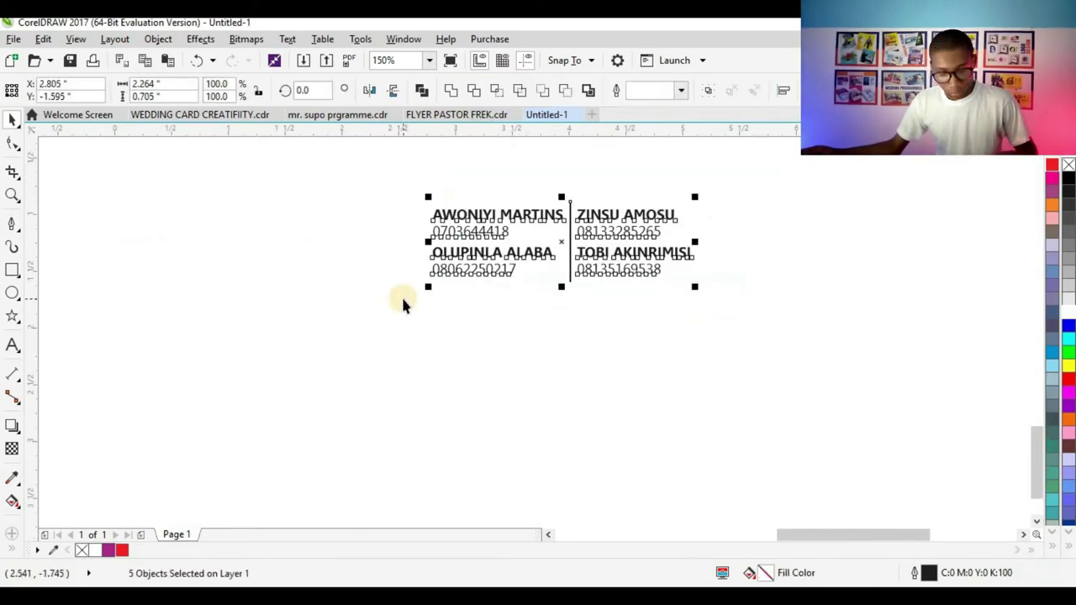
pyautogui.hotkey('ctrl', 'g')
pyautogui.scroll(-4, 437, 302)
pyautogui.scroll(2, 452, 235)
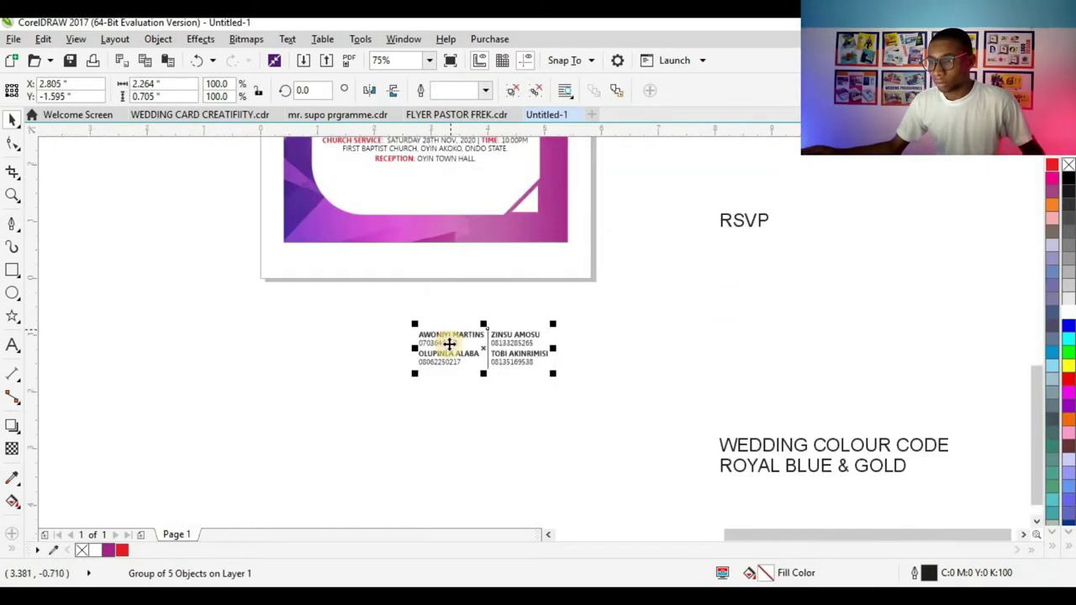
# Move the contact group onto the card below the reception line and scale it to 92.4%
pyautogui.moveTo(446, 343); pyautogui.dragTo(375, 181)
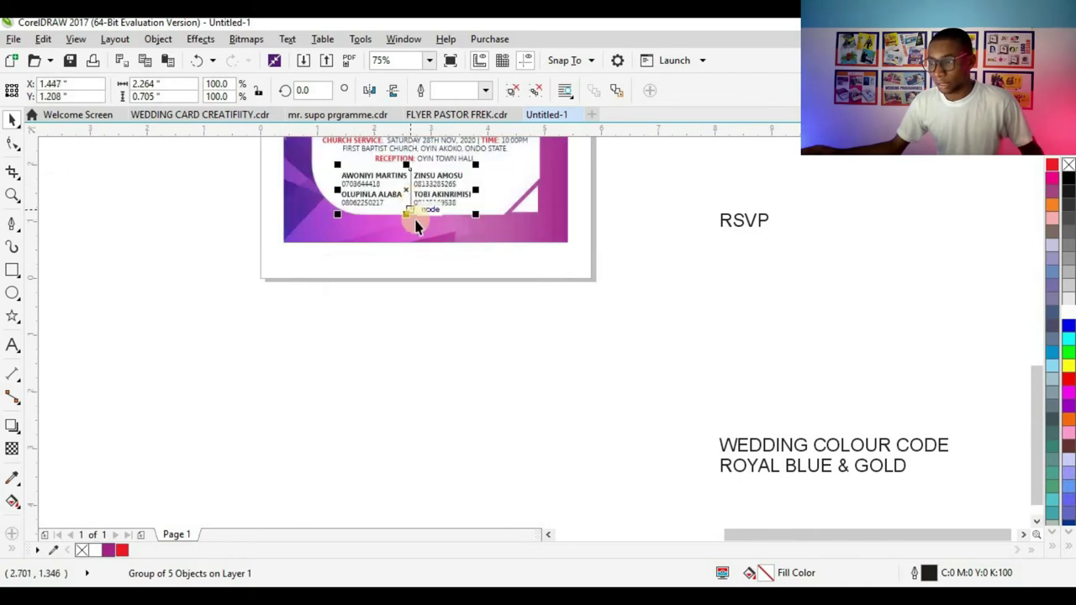
pyautogui.scroll(-2, 420, 211)
pyautogui.scroll(4, 412, 195)
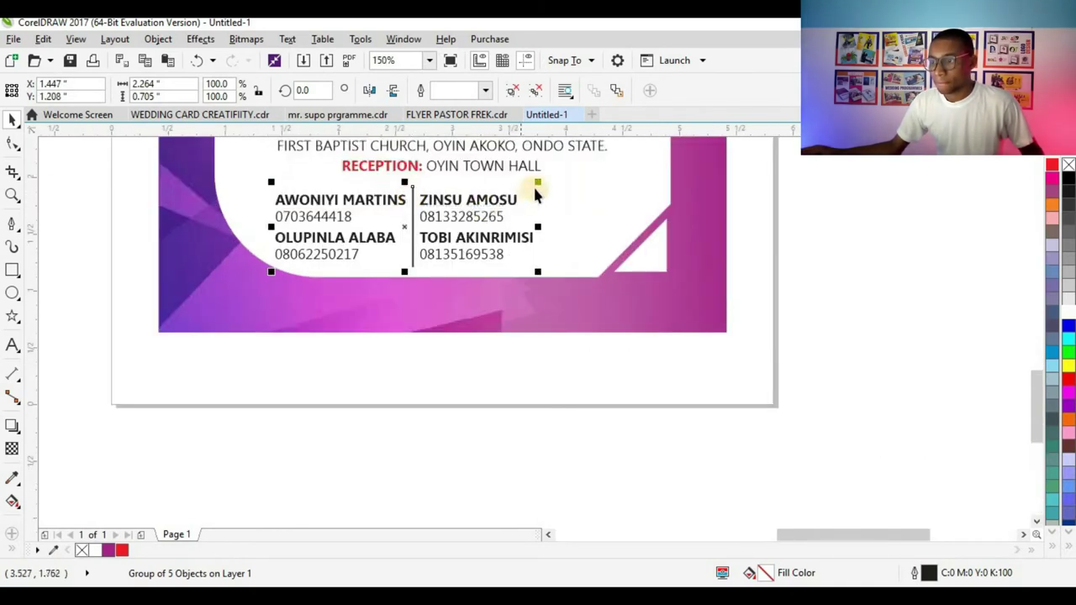
pyautogui.moveTo(538, 182)
pyautogui.mouseDown()
pyautogui.moveTo(520, 199)
pyautogui.moveTo(538, 194)
pyautogui.mouseUp()
pyautogui.scroll(-4, 630, 312)
# Cut the word RSVP from the loose text and paste it as a new text object
pyautogui.click(577, 269)
pyautogui.scroll(2, 576, 269)
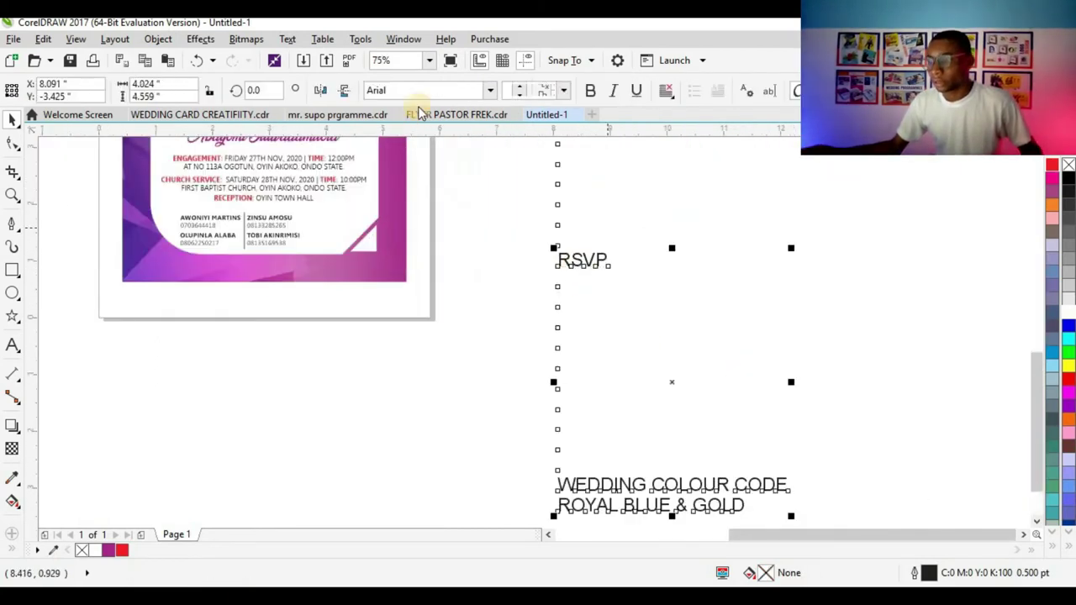
pyautogui.doubleClick(580, 256)
pyautogui.moveTo(605, 257); pyautogui.dragTo(521, 261)
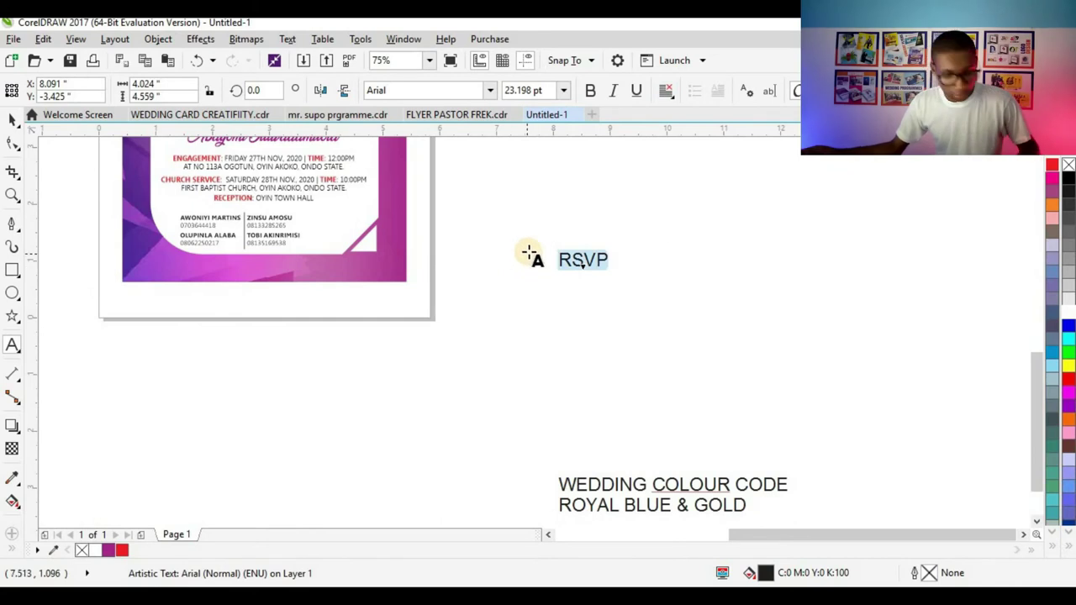
pyautogui.hotkey('ctrl', 'x')
pyautogui.click(257, 384)
pyautogui.hotkey('ctrl', 'v')
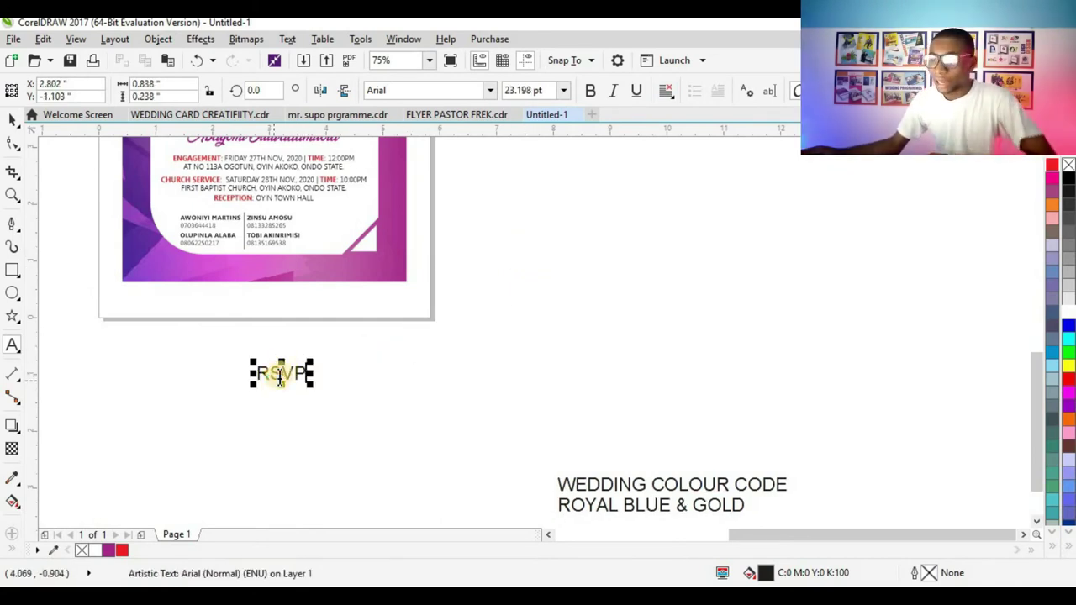
# Set RSVP in the ResotYg PERSONAL USE font and move it near the names
pyautogui.scroll(4, 281, 378)
pyautogui.click(490, 91)
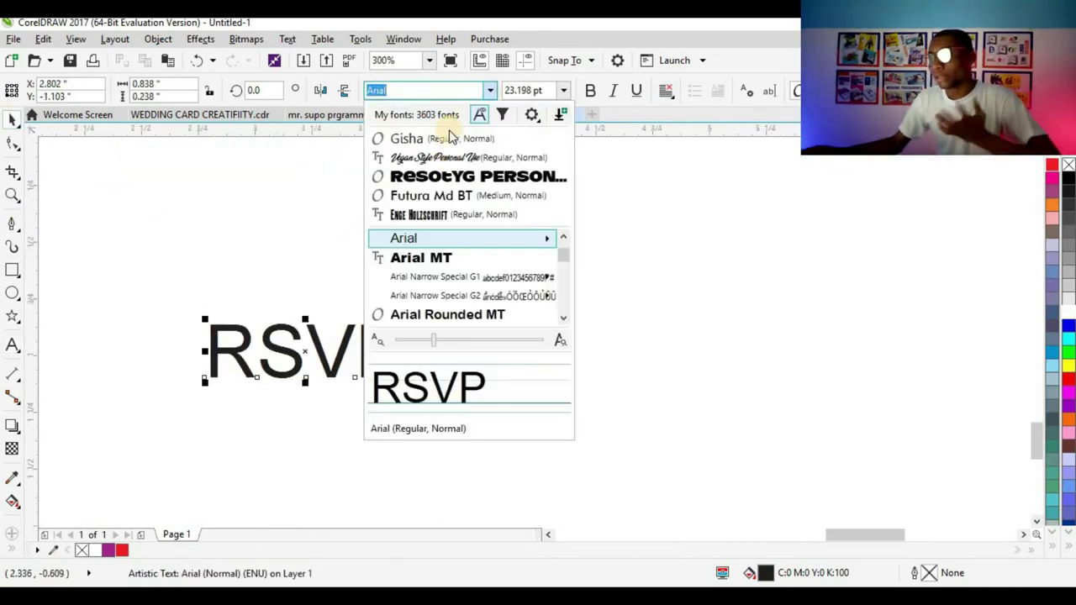
pyautogui.click(454, 175)
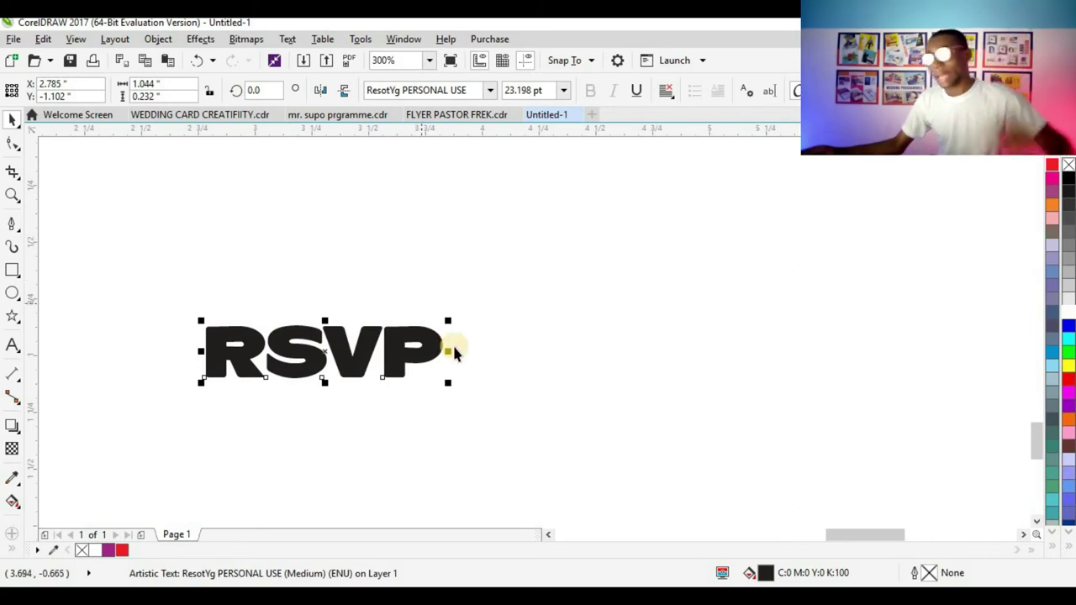
pyautogui.scroll(-5, 445, 351)
pyautogui.moveTo(334, 242); pyautogui.dragTo(281, 225)
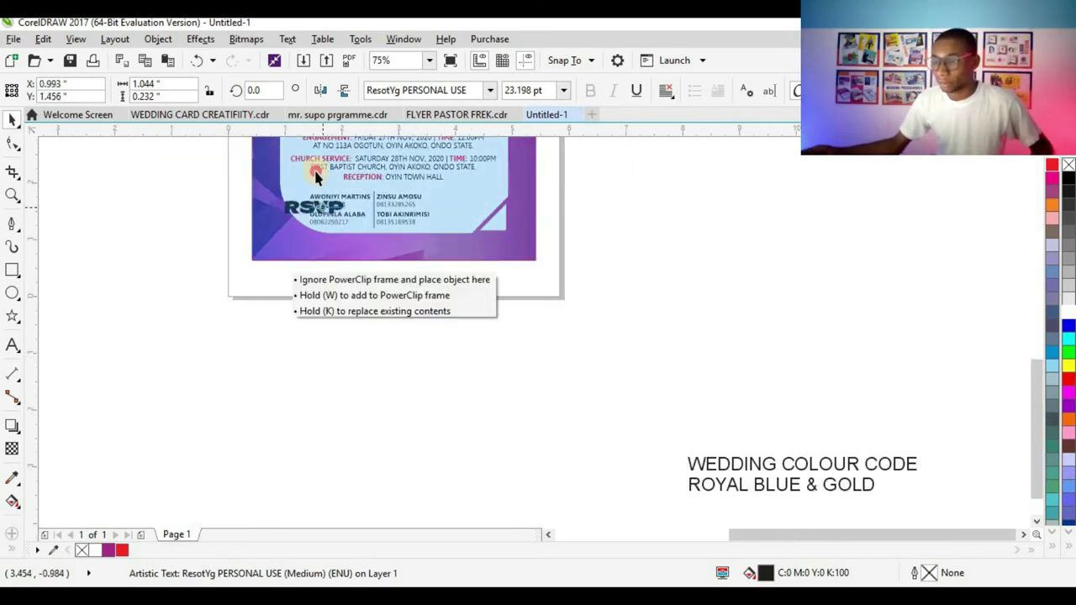
pyautogui.scroll(2, 282, 225)
# Rotate RSVP to read vertically and shrink it beside the contact names
pyautogui.click(290, 240)
pyautogui.click(290, 239)
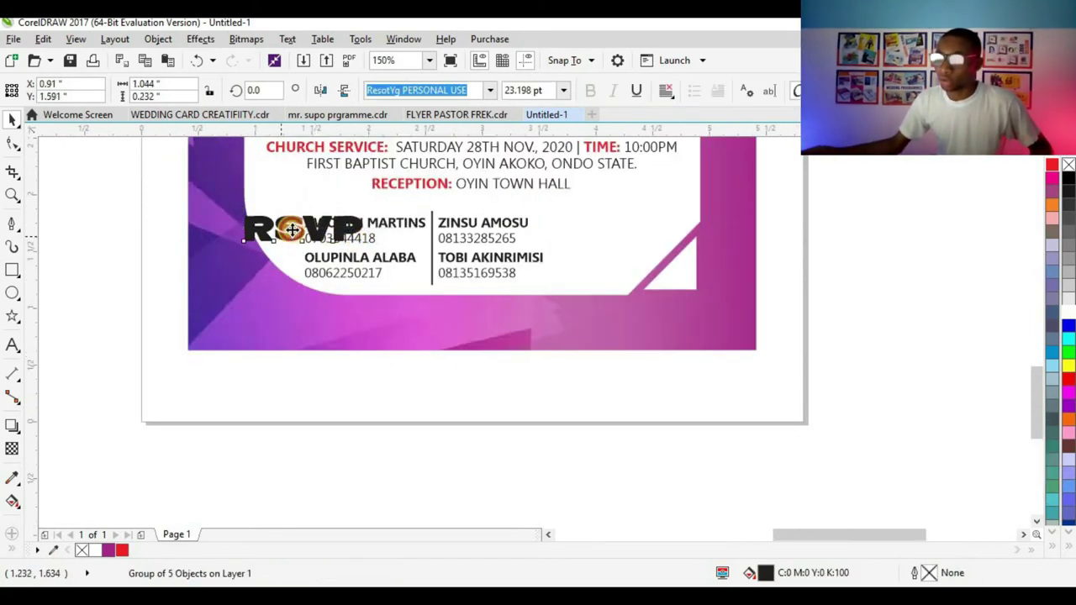
pyautogui.click(286, 235)
pyautogui.moveTo(367, 245); pyautogui.dragTo(307, 244)
pyautogui.click(322, 173)
pyautogui.scroll(1, 306, 244)
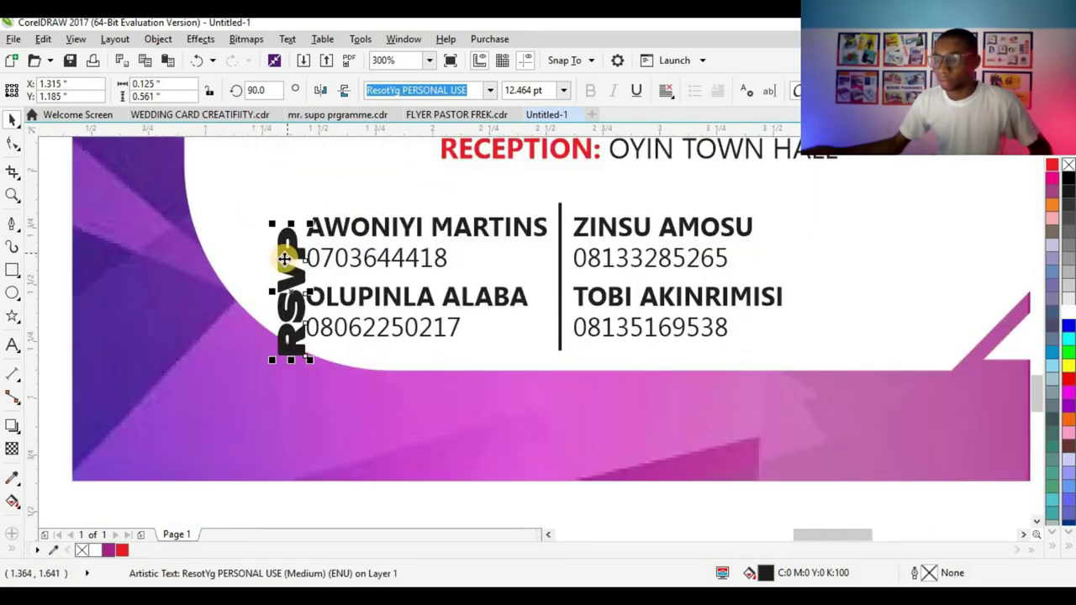
pyautogui.moveTo(290, 286); pyautogui.dragTo(265, 248)
pyautogui.scroll(-2, 234, 284)
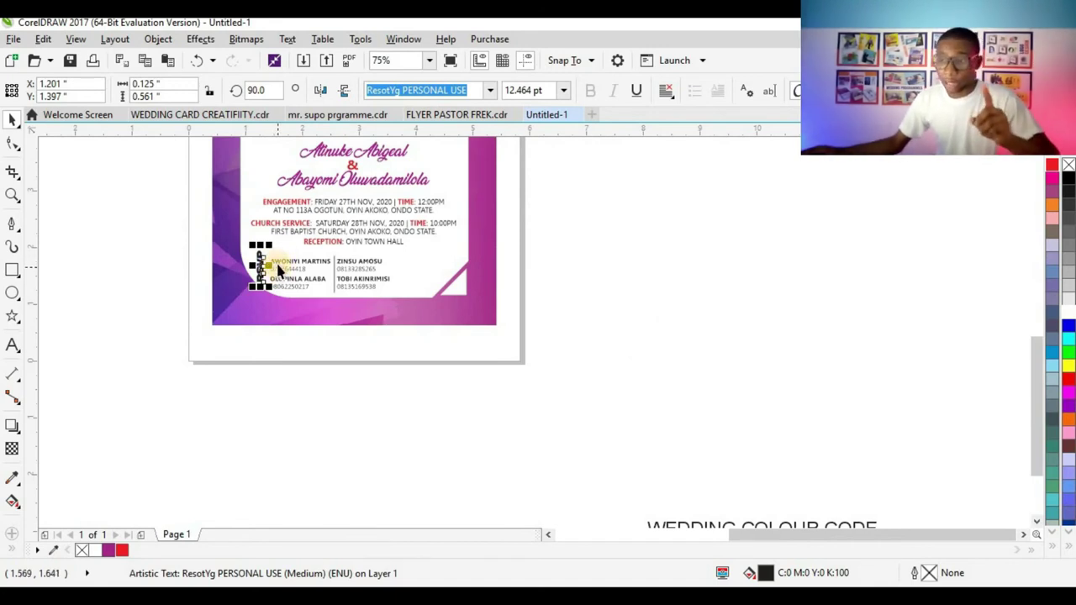
pyautogui.scroll(1, 277, 269)
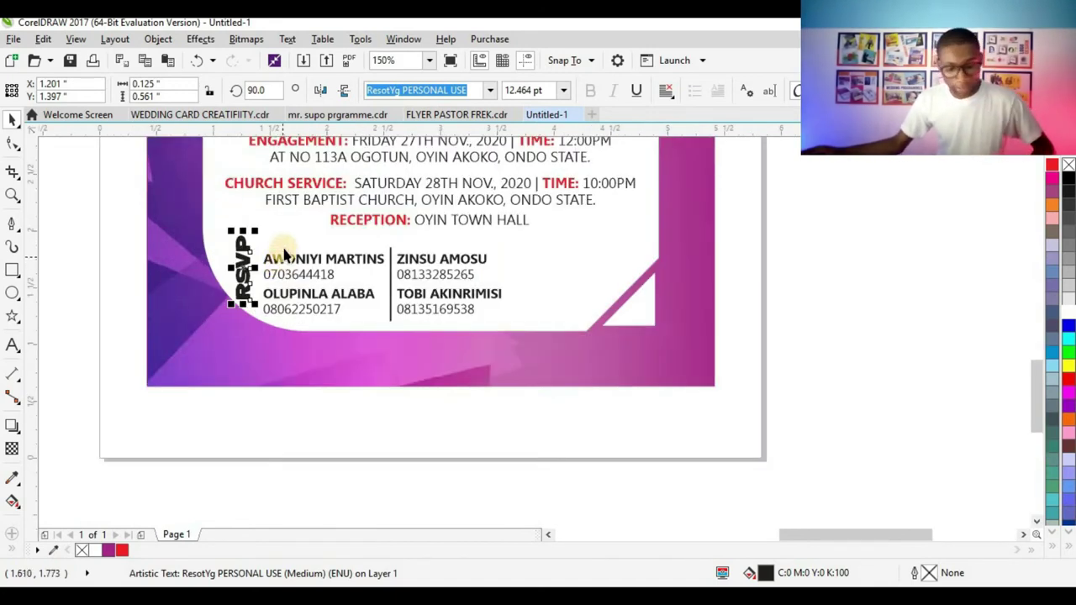
# Undo that attempt and re-rotate RSVP 90° so it stands vertical
pyautogui.hotkey('ctrl', 'z')
pyautogui.hotkey('ctrl', 'z')
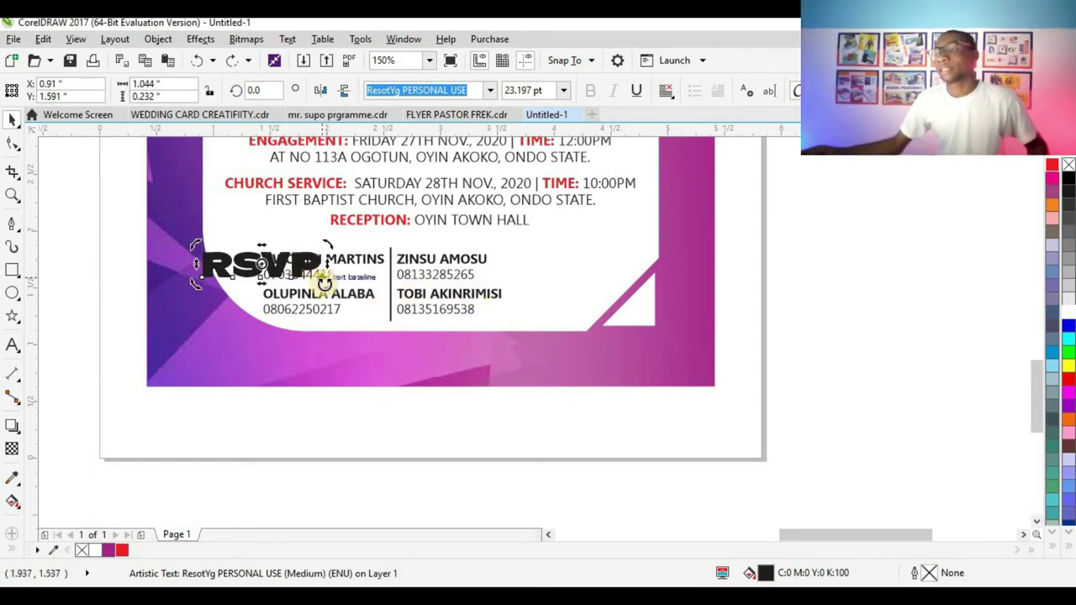
pyautogui.moveTo(326, 283); pyautogui.dragTo(339, 252)
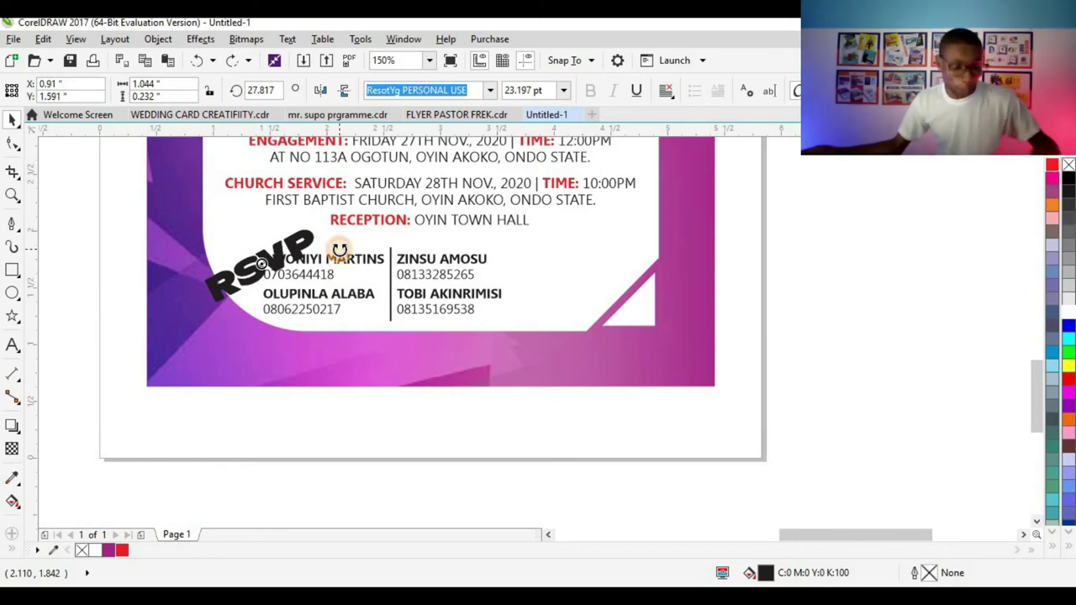
pyautogui.moveTo(332, 241); pyautogui.dragTo(286, 197)
pyautogui.moveTo(285, 245); pyautogui.dragTo(228, 269)
pyautogui.scroll(3, 252, 244)
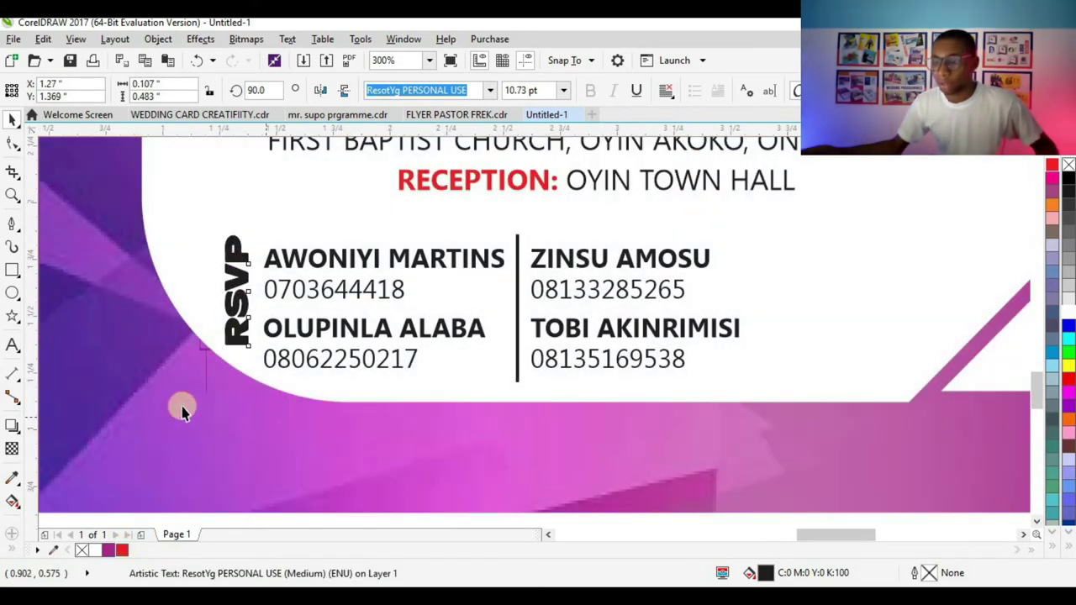
pyautogui.scroll(-3, 179, 408)
pyautogui.scroll(-4, 553, 385)
# Cut the two colour-code lines and paste them as a separate text object
pyautogui.click(418, 284)
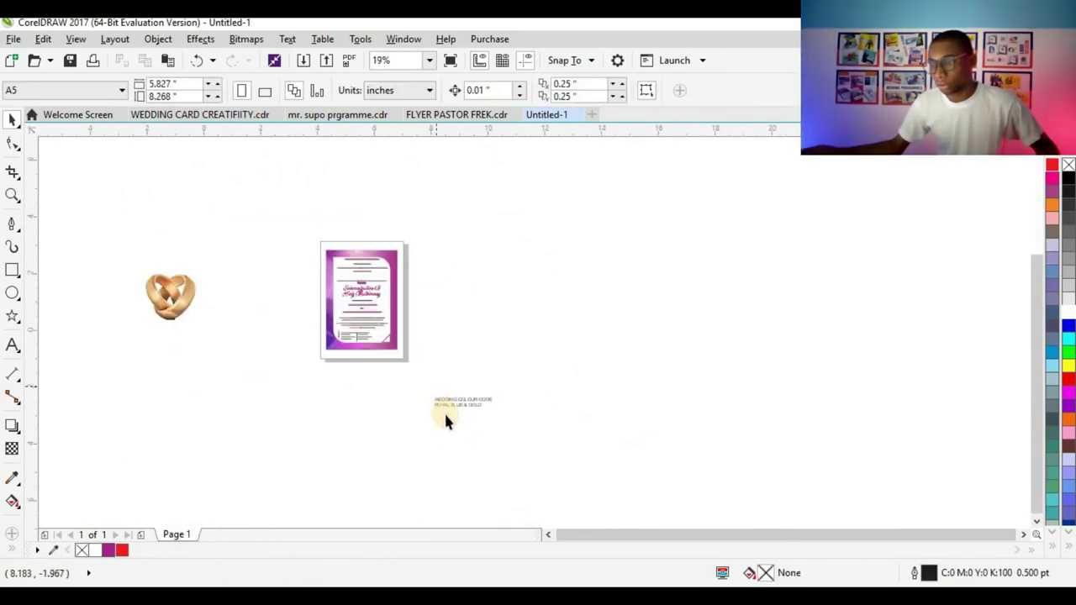
pyautogui.scroll(3, 445, 418)
pyautogui.click(494, 415)
pyautogui.doubleClick(427, 412)
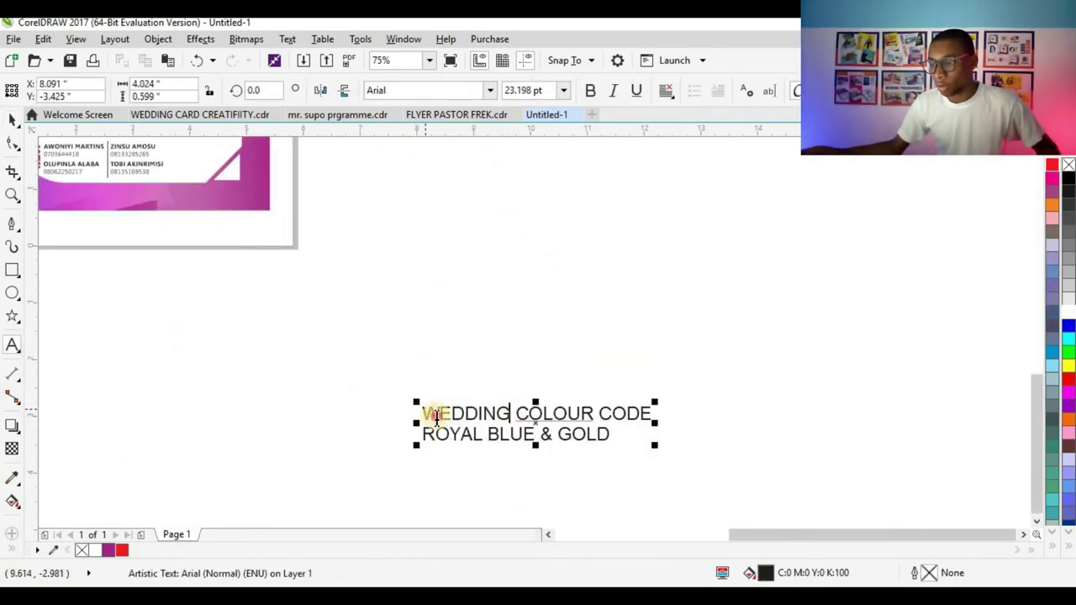
pyautogui.moveTo(427, 412); pyautogui.dragTo(617, 435)
pyautogui.hotkey('ctrl', 'x')
pyautogui.click(244, 353)
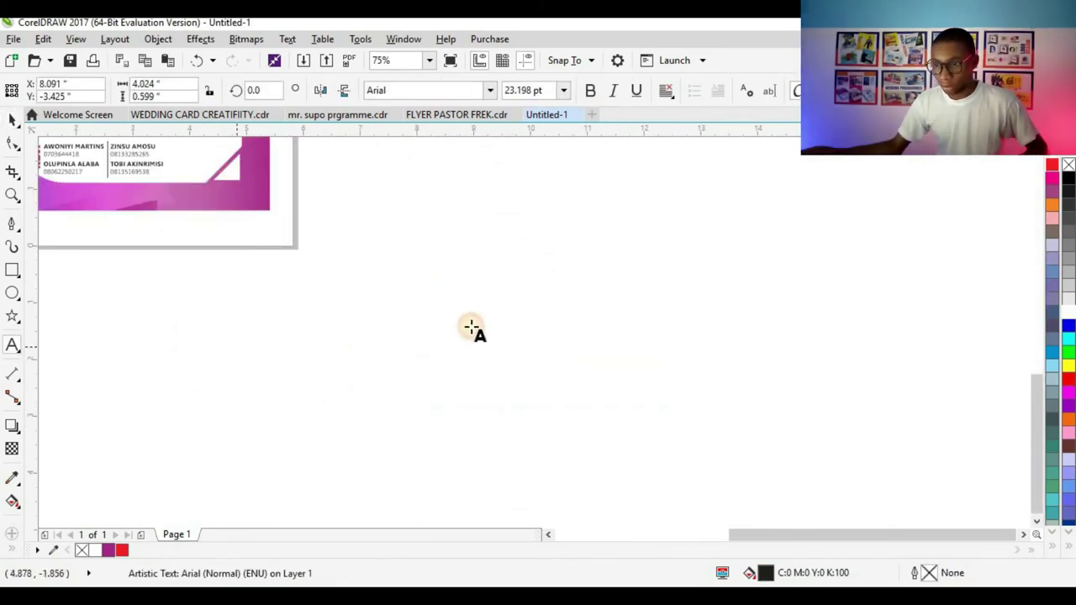
pyautogui.hotkey('ctrl', 'v')
# Set the colour-code text to the Gisha font at 9 pt
pyautogui.click(13, 121)
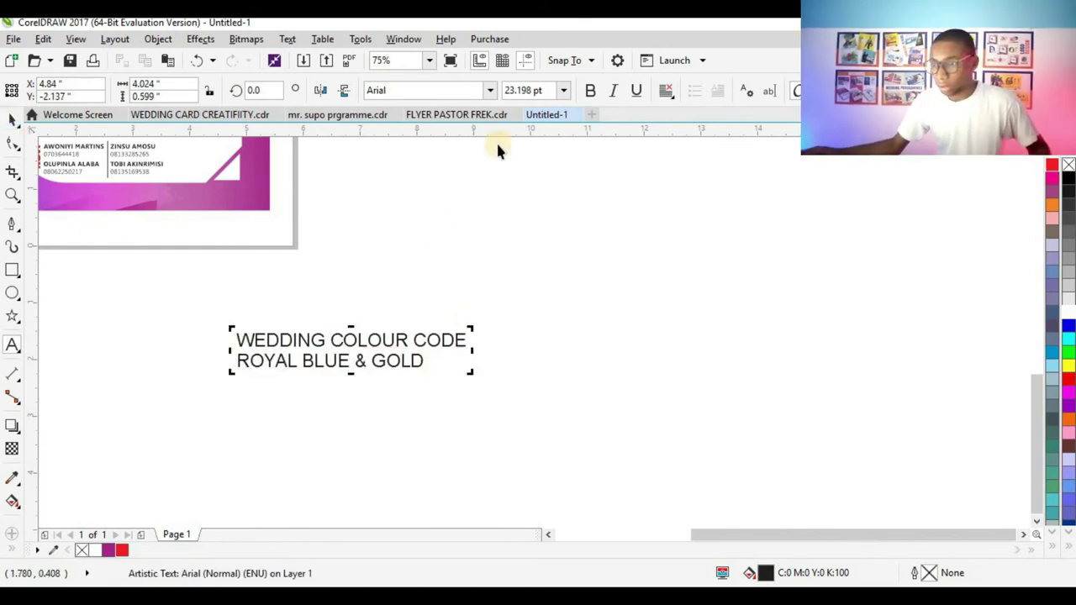
pyautogui.click(471, 90)
pyautogui.hotkey('alt', 'Down')
pyautogui.press('Return')
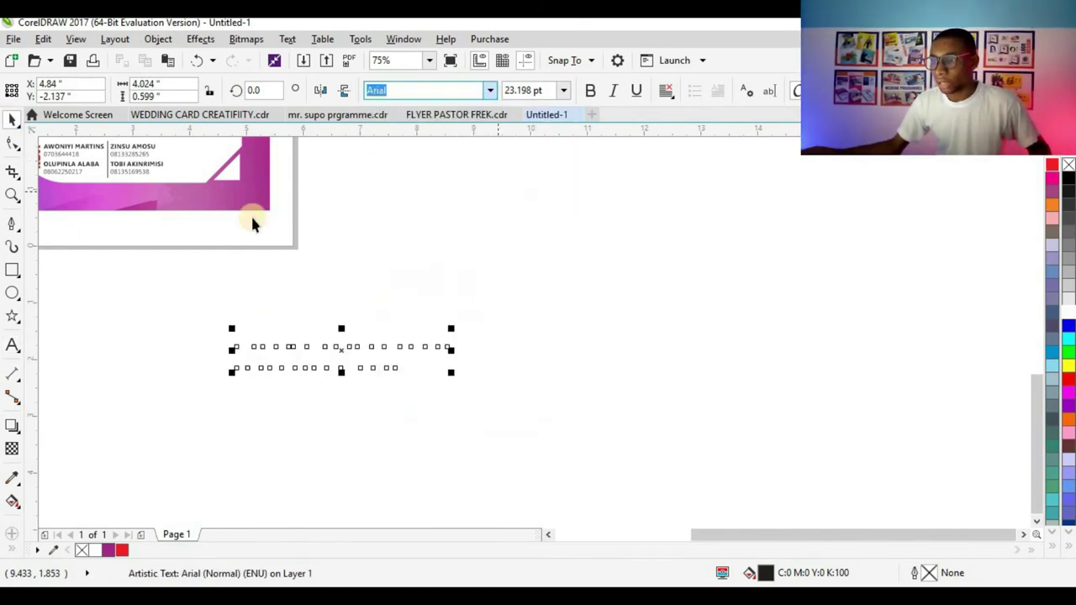
pyautogui.click(562, 90)
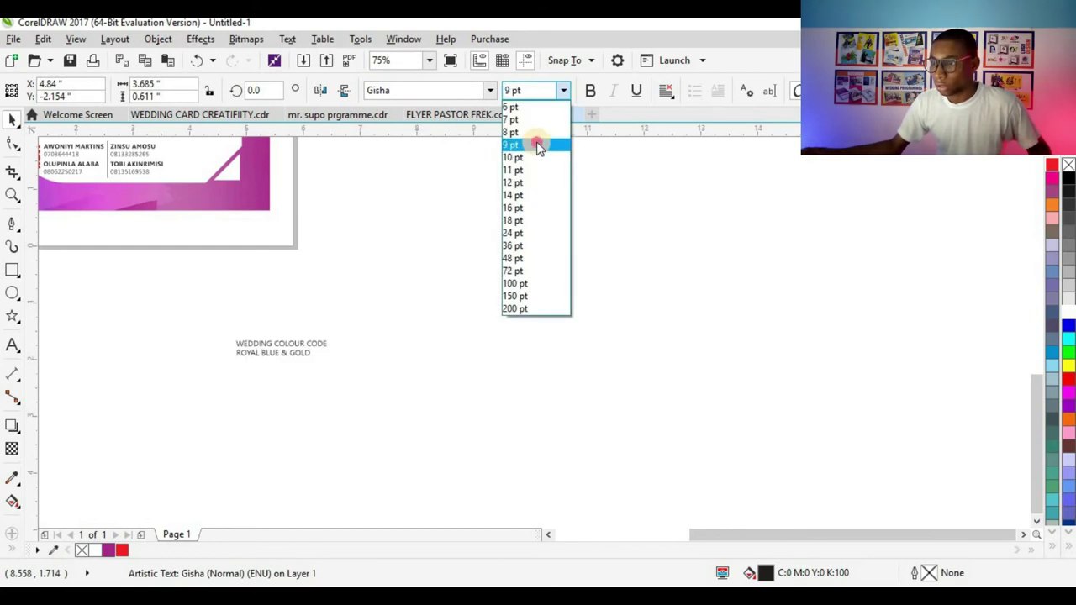
pyautogui.click(538, 147)
# Move the colour-code text onto the card
pyautogui.scroll(-2, 398, 371)
pyautogui.moveTo(338, 361); pyautogui.dragTo(288, 300)
pyautogui.scroll(6, 307, 265)
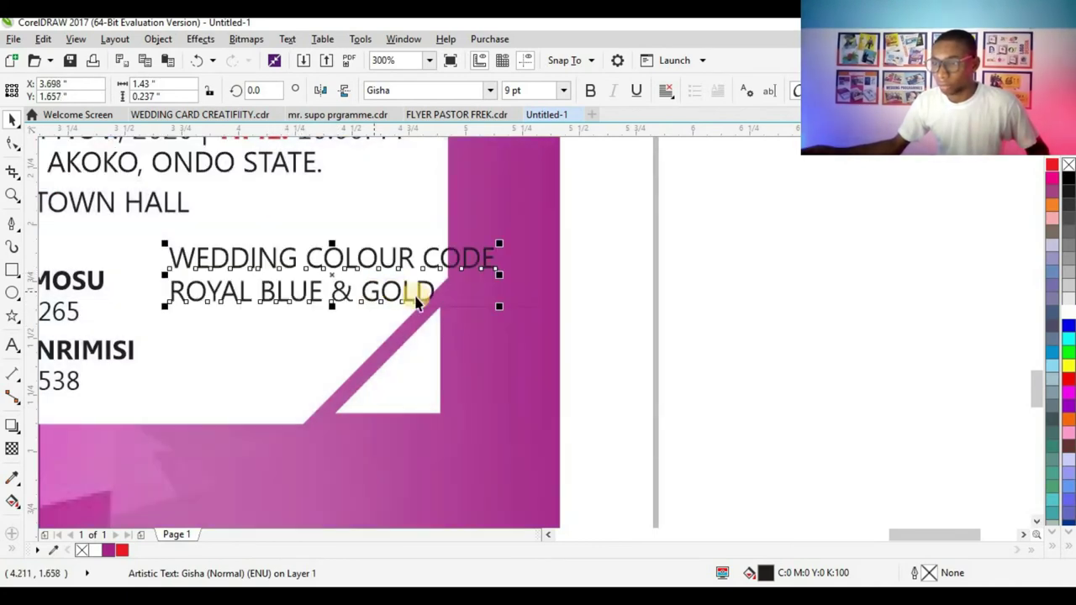
pyautogui.scroll(-6, 420, 291)
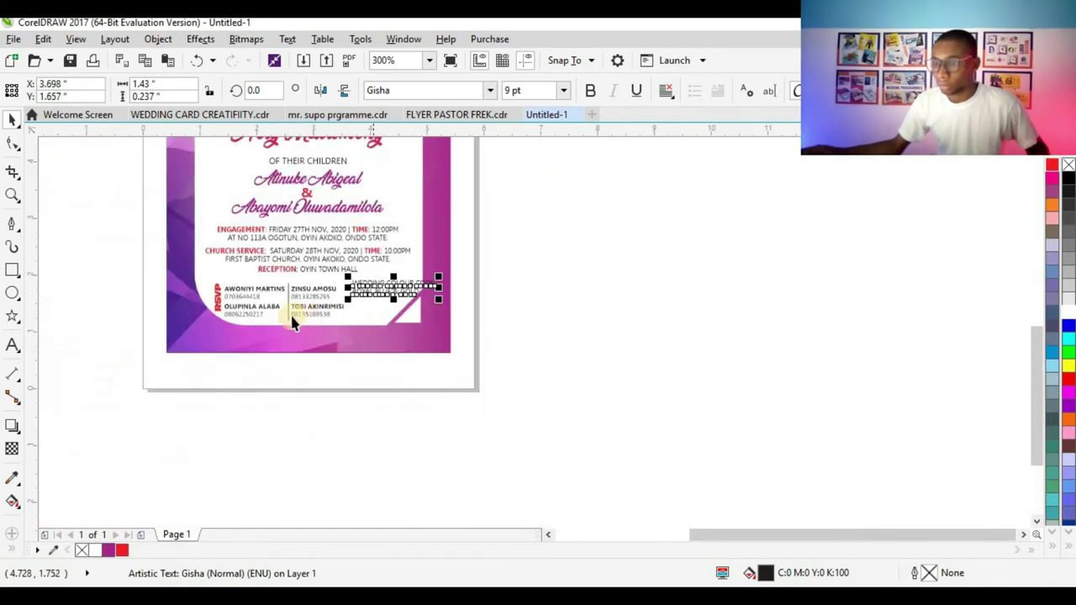
pyautogui.scroll(2, 272, 313)
pyautogui.press('Escape')
pyautogui.scroll(-2, 291, 353)
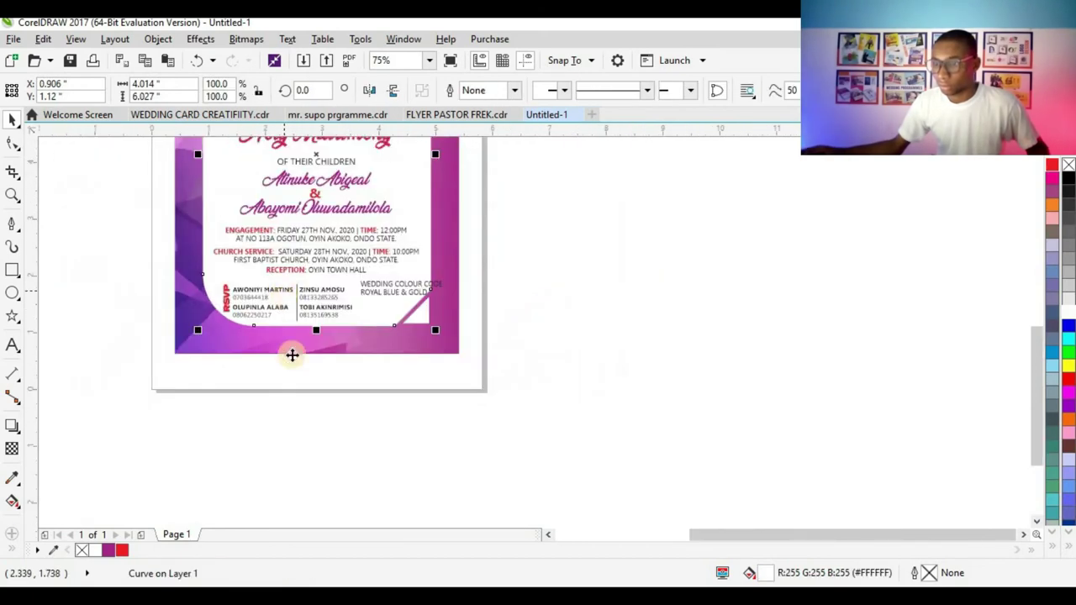
pyautogui.scroll(2, 252, 378)
# Shrink the contact block slightly and fit the colour-code text beside it at about 8 pt
pyautogui.click(206, 327)
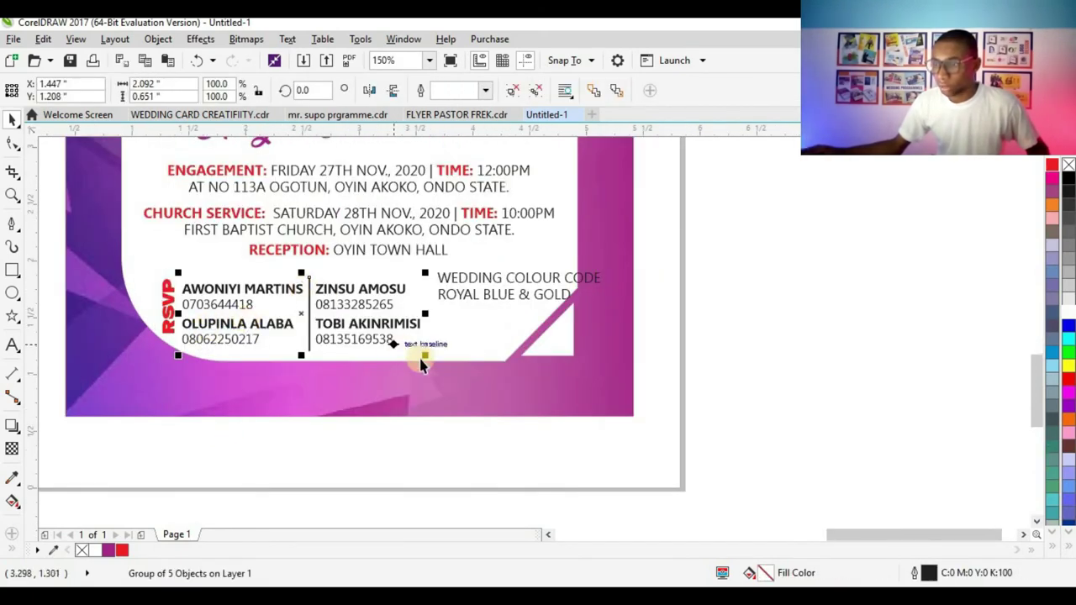
pyautogui.moveTo(412, 358); pyautogui.dragTo(393, 358)
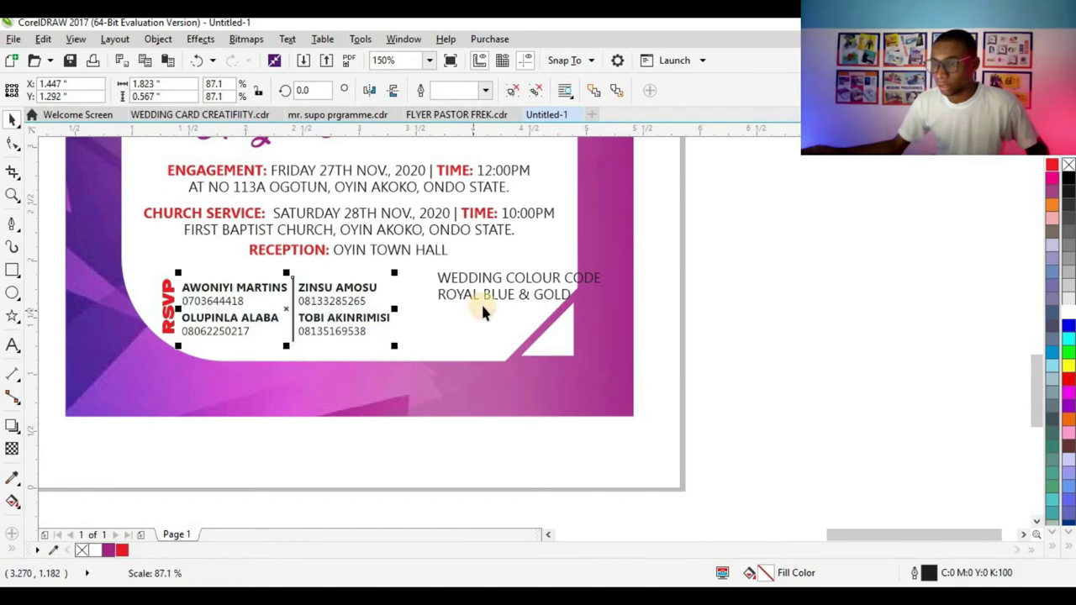
pyautogui.moveTo(501, 278); pyautogui.dragTo(481, 291)
pyautogui.moveTo(584, 317)
pyautogui.mouseDown()
pyautogui.moveTo(543, 307)
pyautogui.moveTo(584, 324)
pyautogui.moveTo(567, 309)
pyautogui.mouseUp()
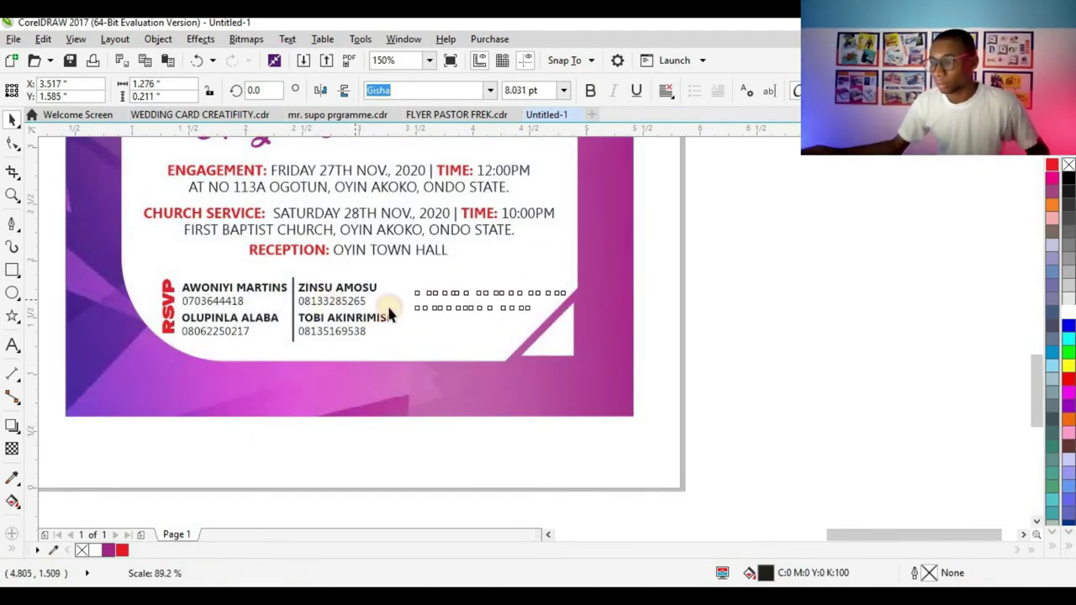
pyautogui.scroll(-3, 386, 304)
pyautogui.scroll(3, 406, 301)
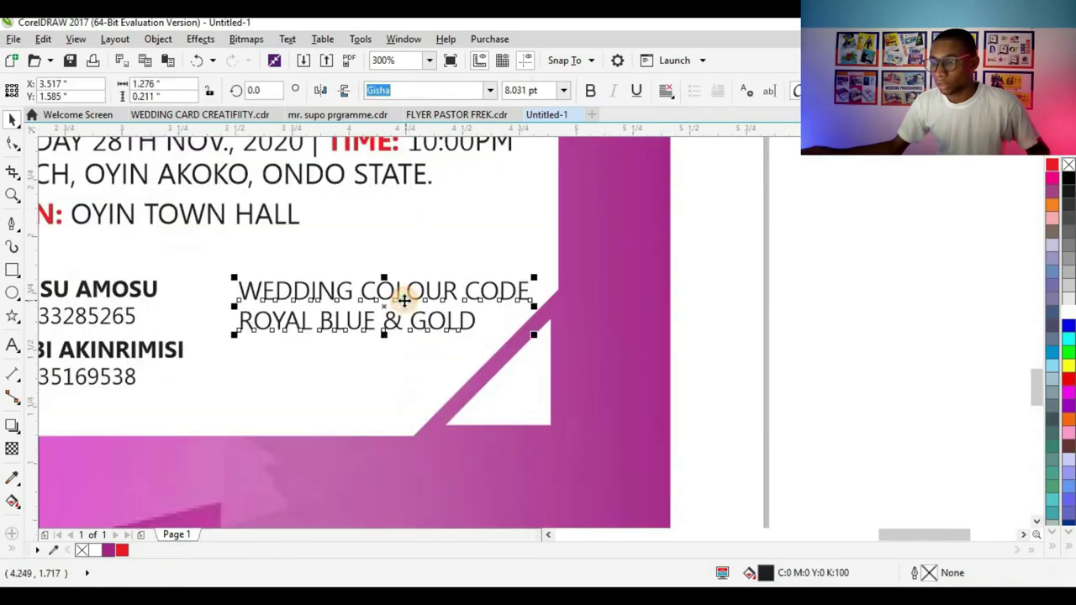
# Bold the ROYAL BLUE & GOLD line and retype ROYAL BLUE as PURPLE
pyautogui.doubleClick(404, 301)
pyautogui.moveTo(480, 320); pyautogui.dragTo(389, 326)
pyautogui.hotkey('ctrl', 'b')
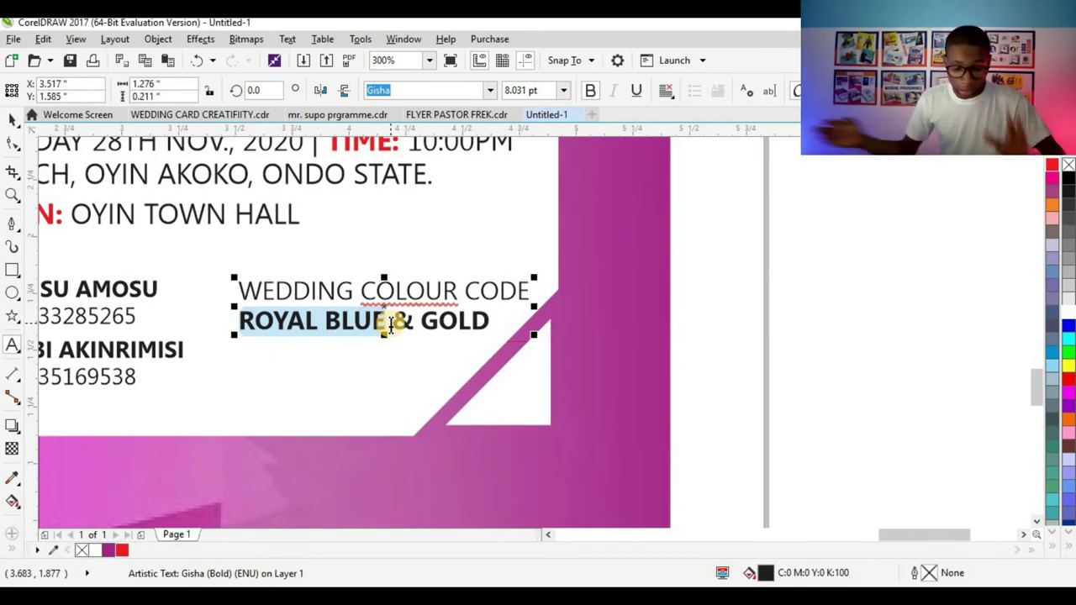
pyautogui.write('p')
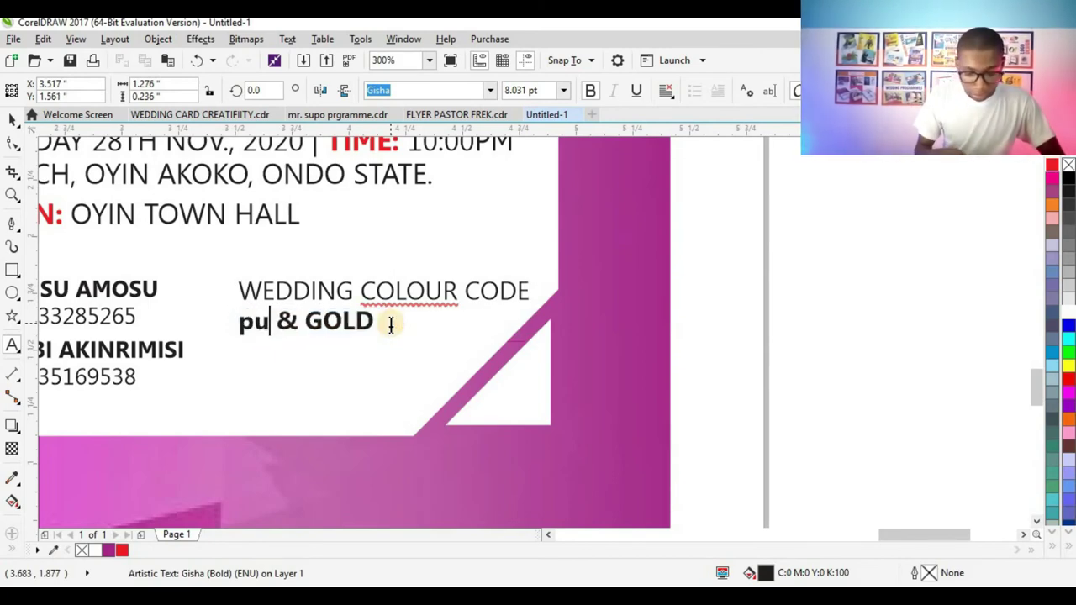
pyautogui.write('urple')
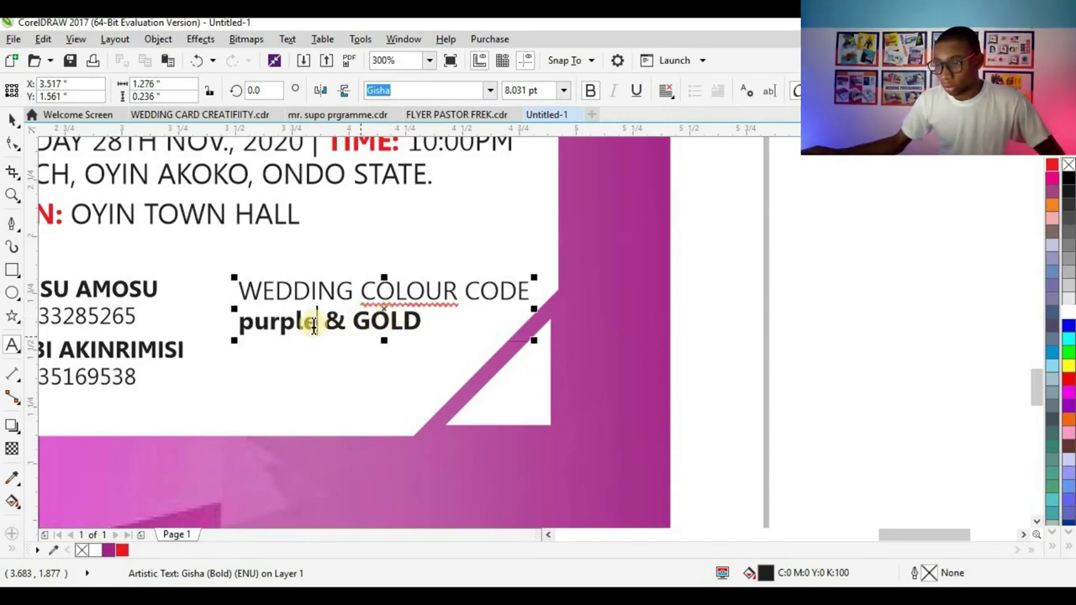
pyautogui.doubleClick(237, 321)
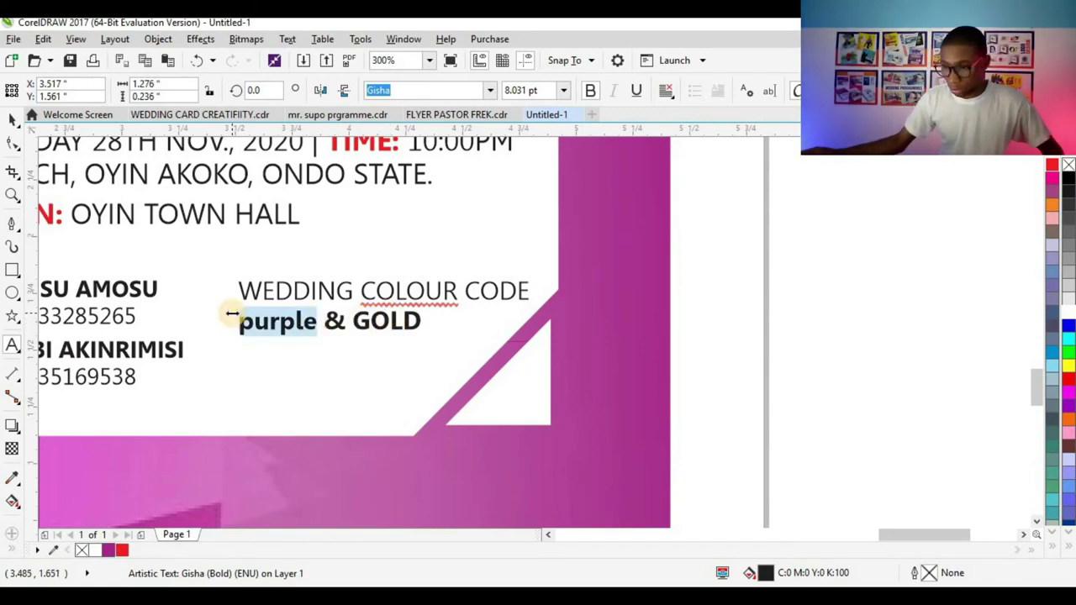
pyautogui.write('PURPL')
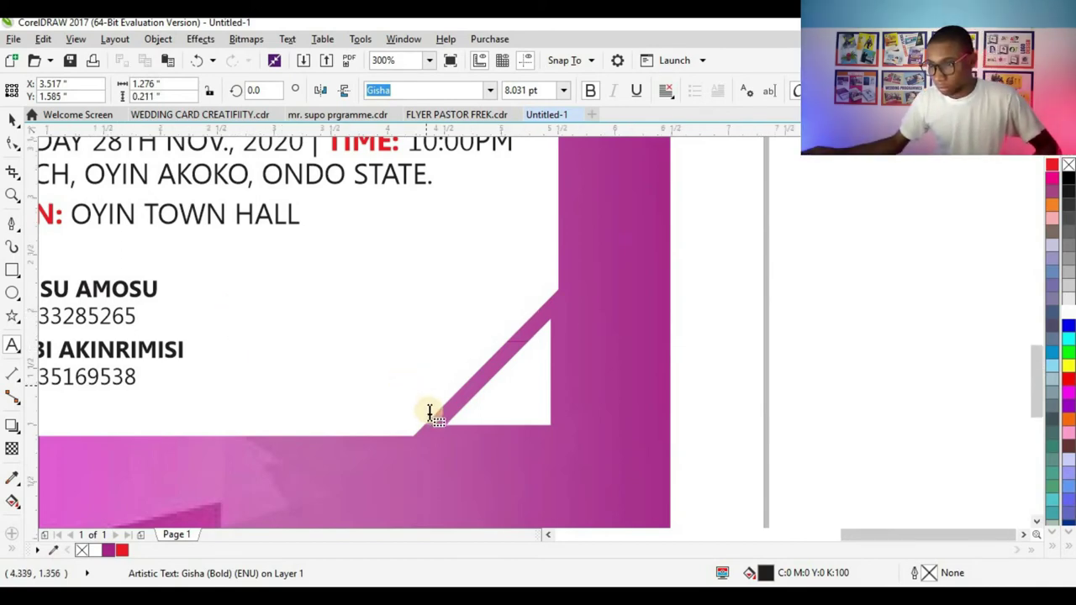
pyautogui.scroll(-4, 429, 408)
pyautogui.write('E & GOLD')
pyautogui.scroll(4, 439, 372)
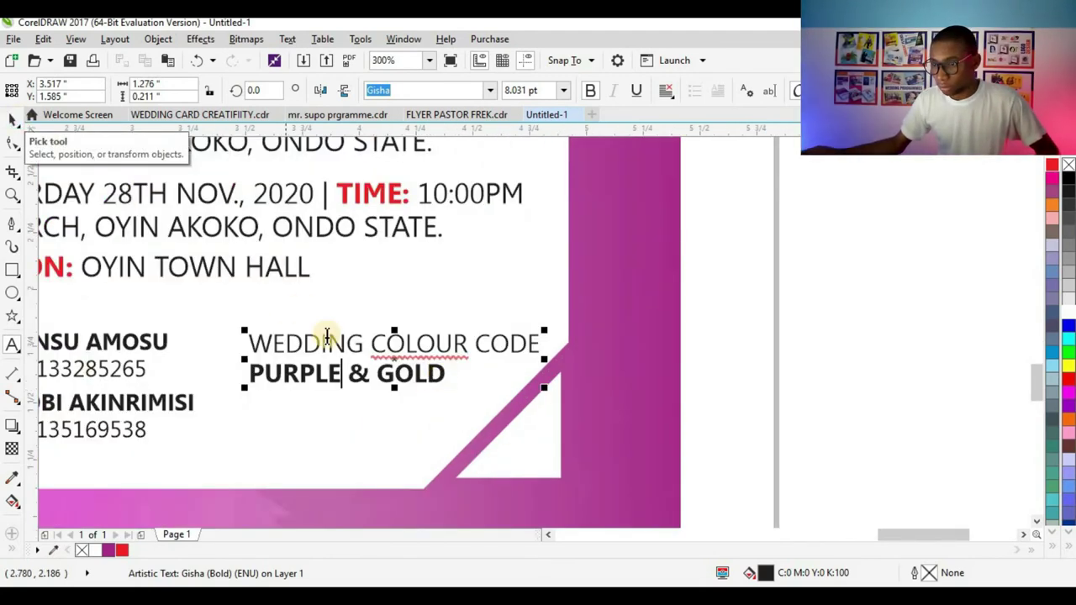
# Colour the word PURPLE purple and GOLD gold from the palette
pyautogui.moveTo(344, 372); pyautogui.dragTo(178, 363)
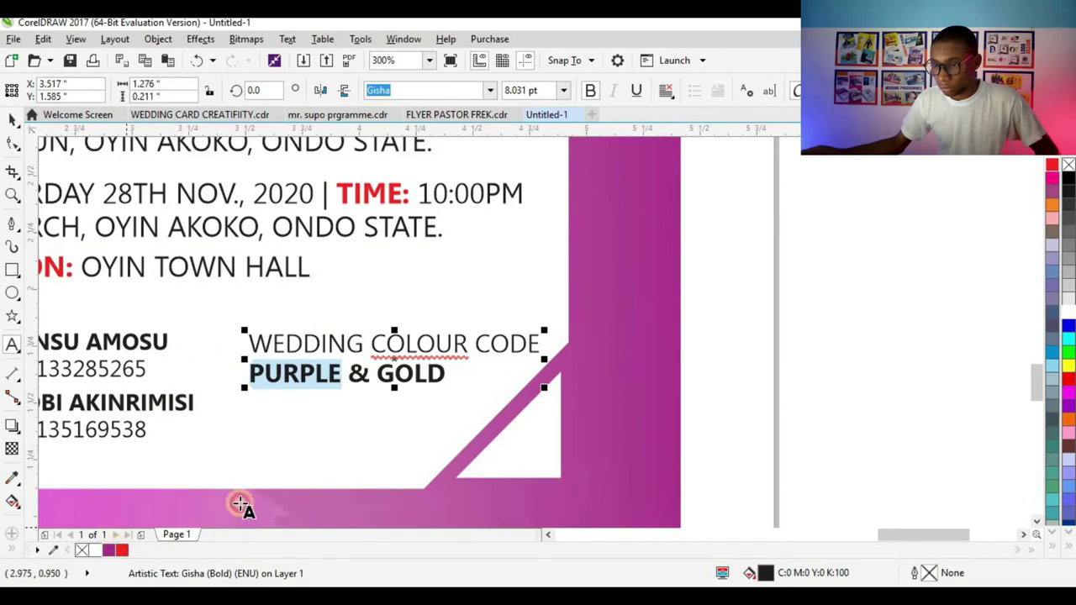
pyautogui.click(109, 550)
pyautogui.moveTo(378, 374); pyautogui.dragTo(505, 375)
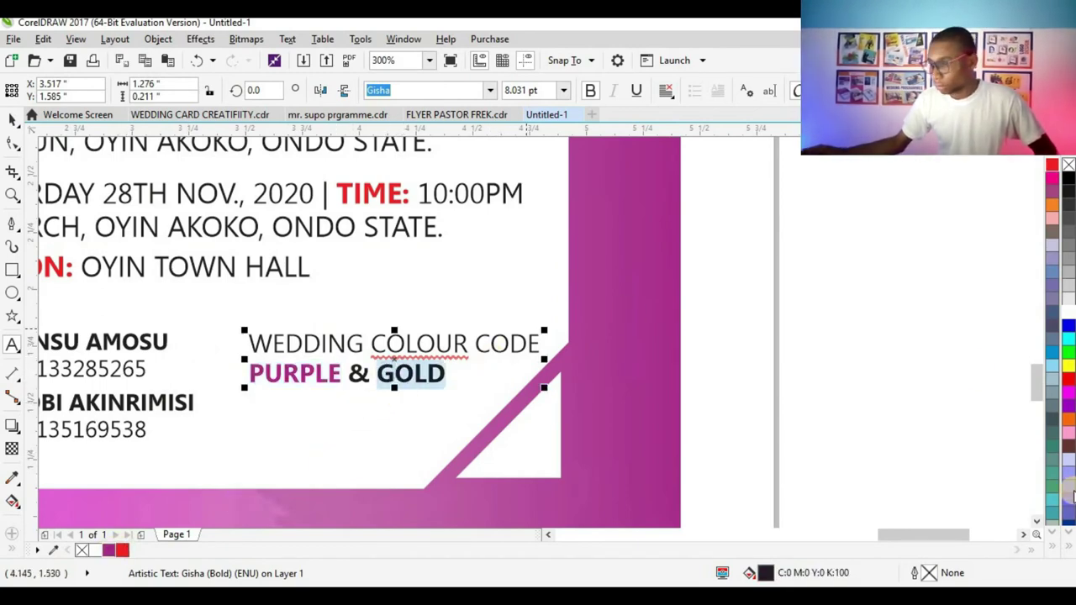
pyautogui.click(1050, 522)
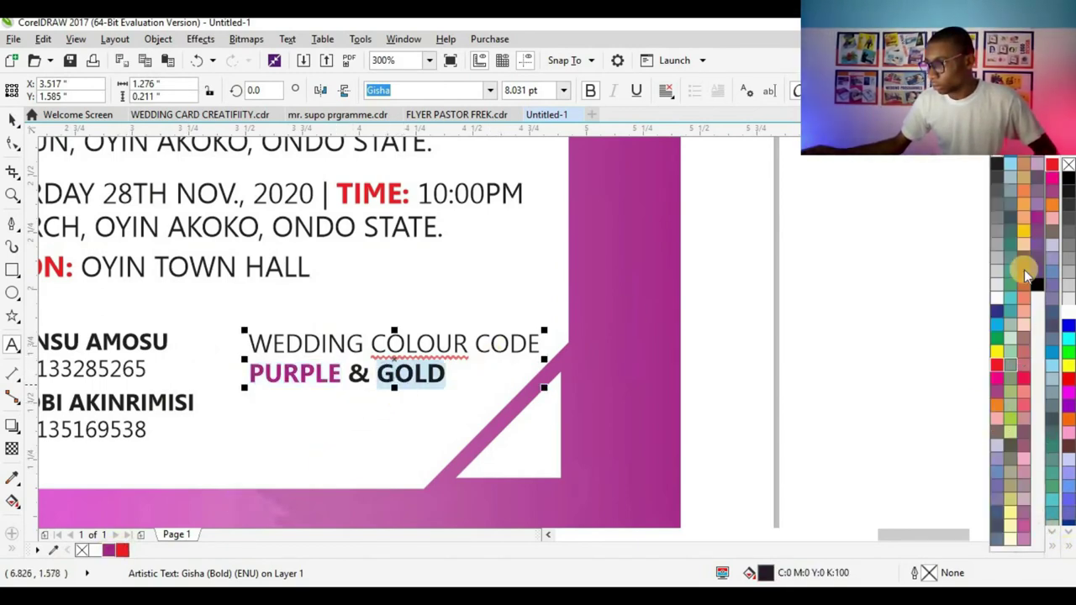
pyautogui.click(1026, 180)
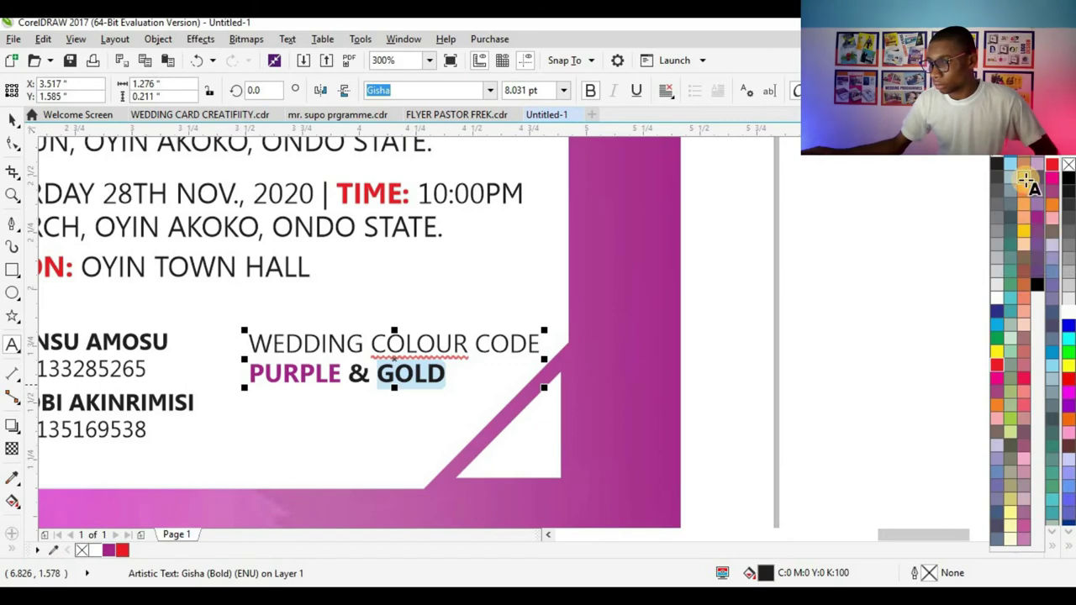
# Give the word GOLD a richer gold shade from the palette
pyautogui.click(12, 122)
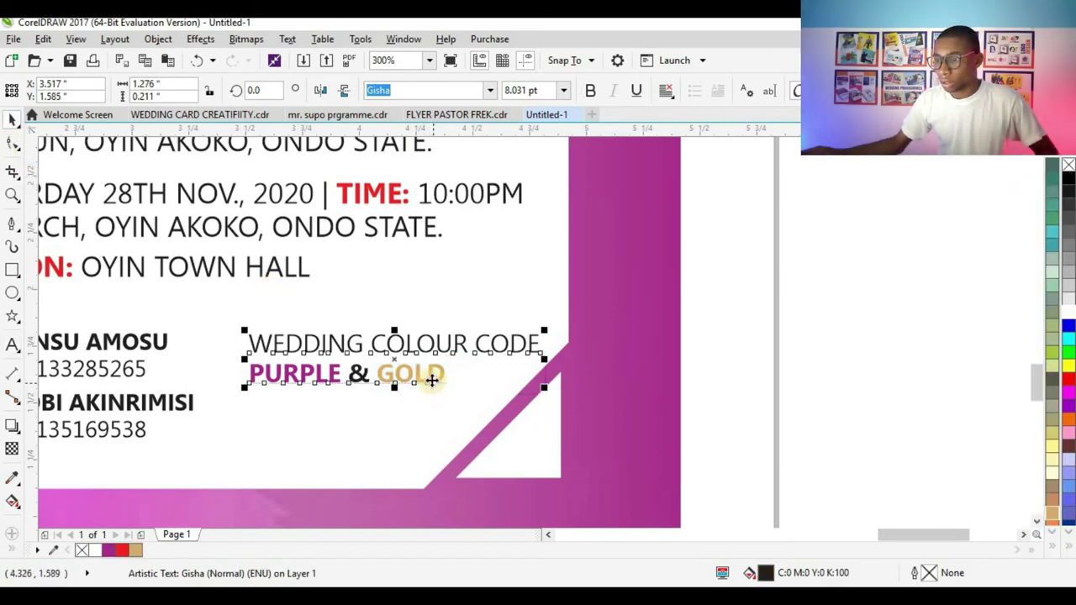
pyautogui.doubleClick(428, 379)
pyautogui.doubleClick(385, 374)
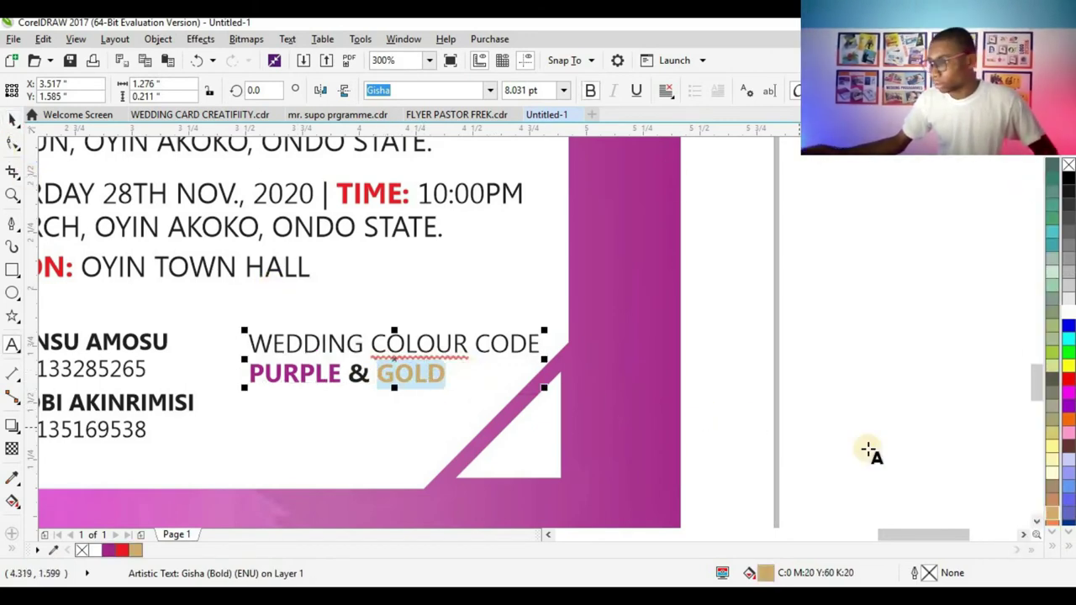
pyautogui.click(1050, 517)
pyautogui.click(1033, 550)
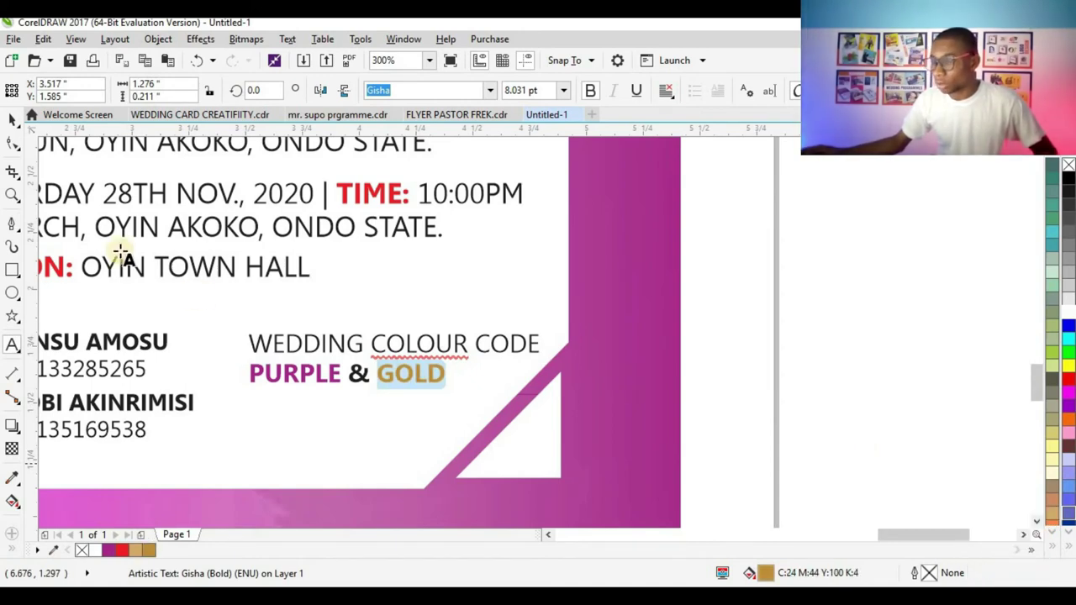
pyautogui.click(12, 120)
# Move the gold rings image aside and scale it down
pyautogui.scroll(-3, 518, 426)
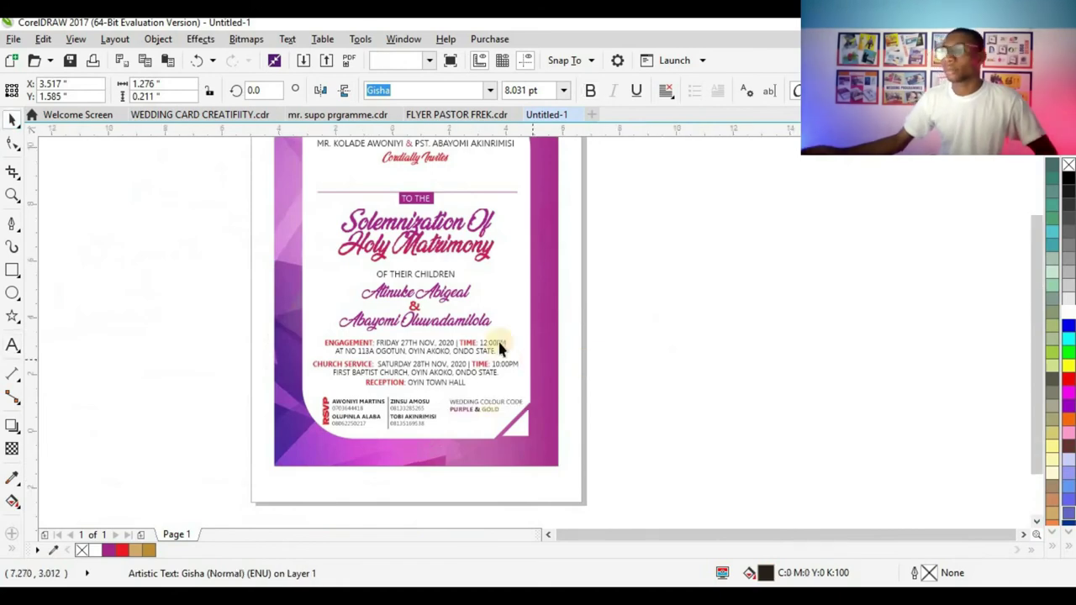
pyautogui.press('Escape')
pyautogui.scroll(-3, 497, 337)
pyautogui.scroll(1, 561, 286)
pyautogui.scroll(-1, 593, 286)
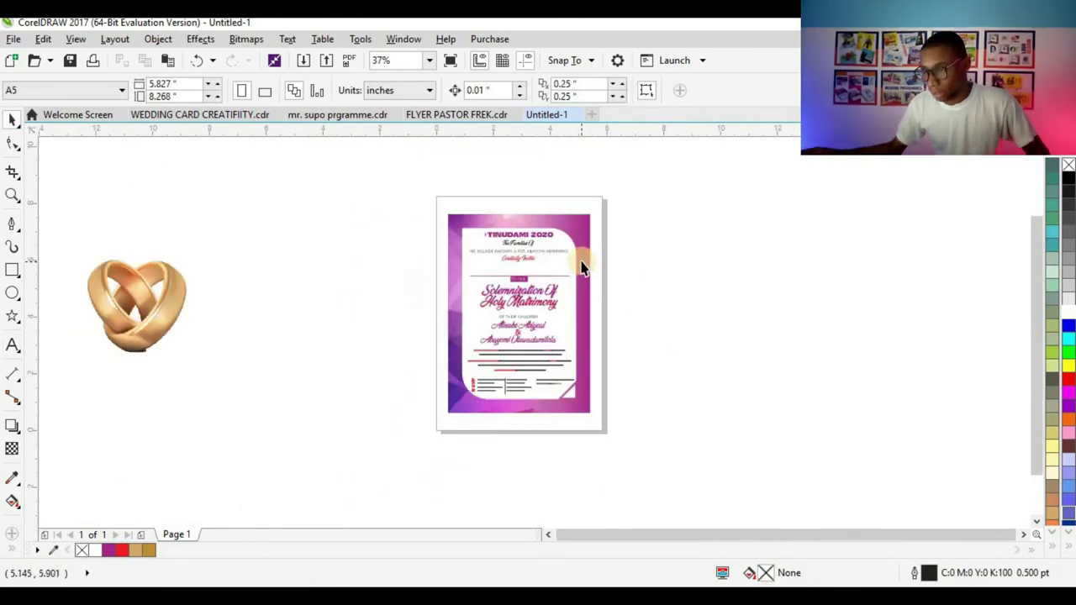
pyautogui.scroll(1, 579, 257)
pyautogui.scroll(-1, 312, 343)
pyautogui.click(147, 300)
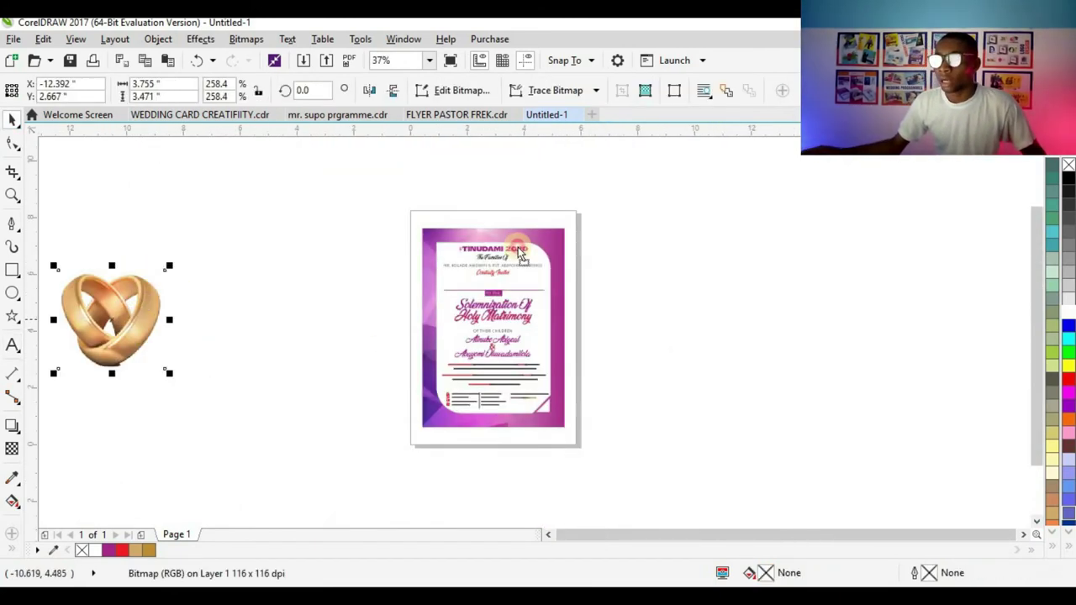
pyautogui.moveTo(146, 300); pyautogui.dragTo(672, 264)
pyautogui.scroll(1, 673, 265)
pyautogui.moveTo(891, 205); pyautogui.dragTo(736, 340)
# Place the rings beside the couple's names, bring them in front of the card, and shrink to 60%
pyautogui.moveTo(711, 375); pyautogui.dragTo(412, 437)
pyautogui.scroll(1, 412, 437)
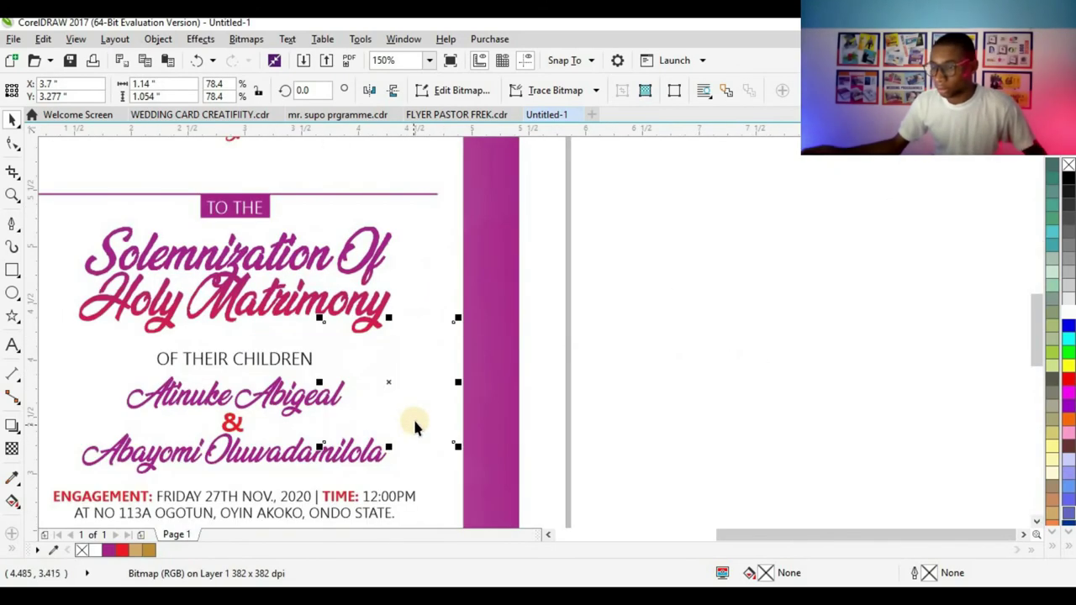
pyautogui.hotkey('ctrl', 'pageup')
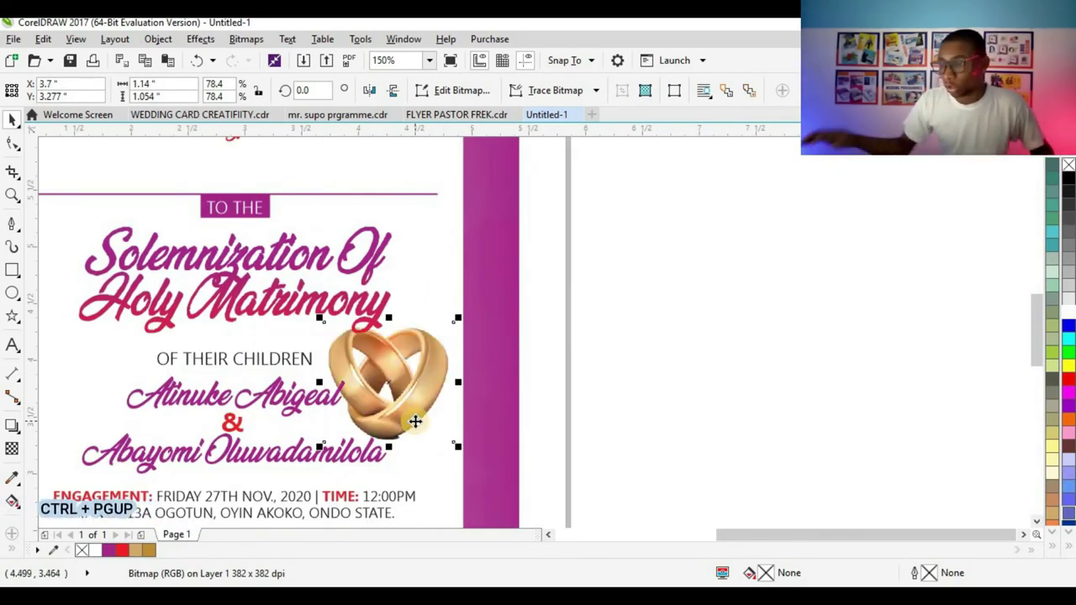
pyautogui.scroll(1, 436, 376)
pyautogui.moveTo(488, 243); pyautogui.dragTo(383, 375)
pyautogui.scroll(-1, 373, 348)
pyautogui.scroll(-2, 447, 373)
pyautogui.press('Escape')
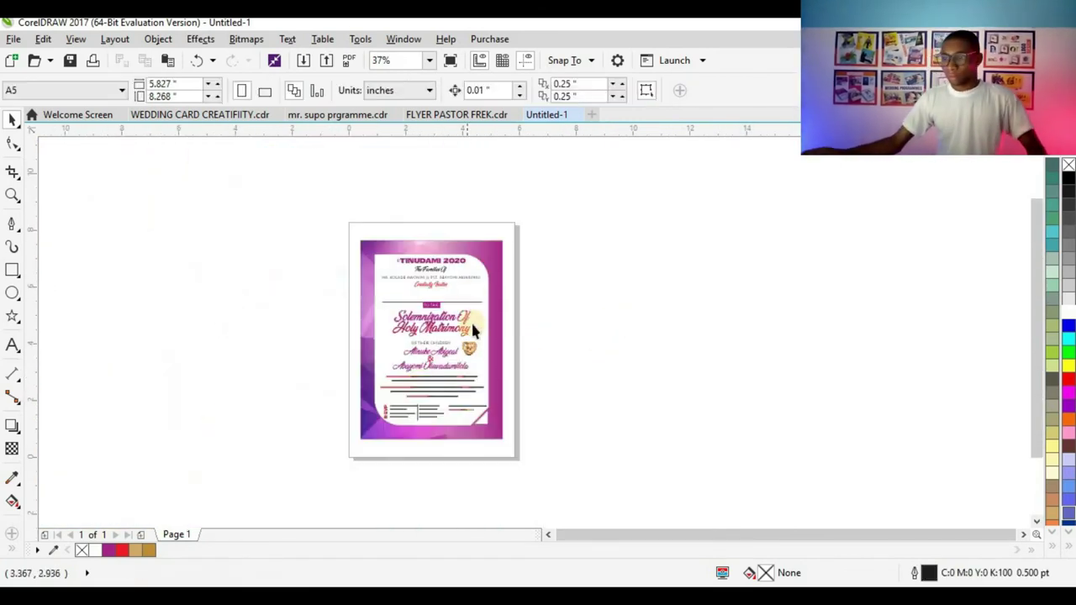
# Move a rings image off the card to its right side
pyautogui.scroll(1, 473, 295)
pyautogui.moveTo(463, 402); pyautogui.dragTo(600, 277)
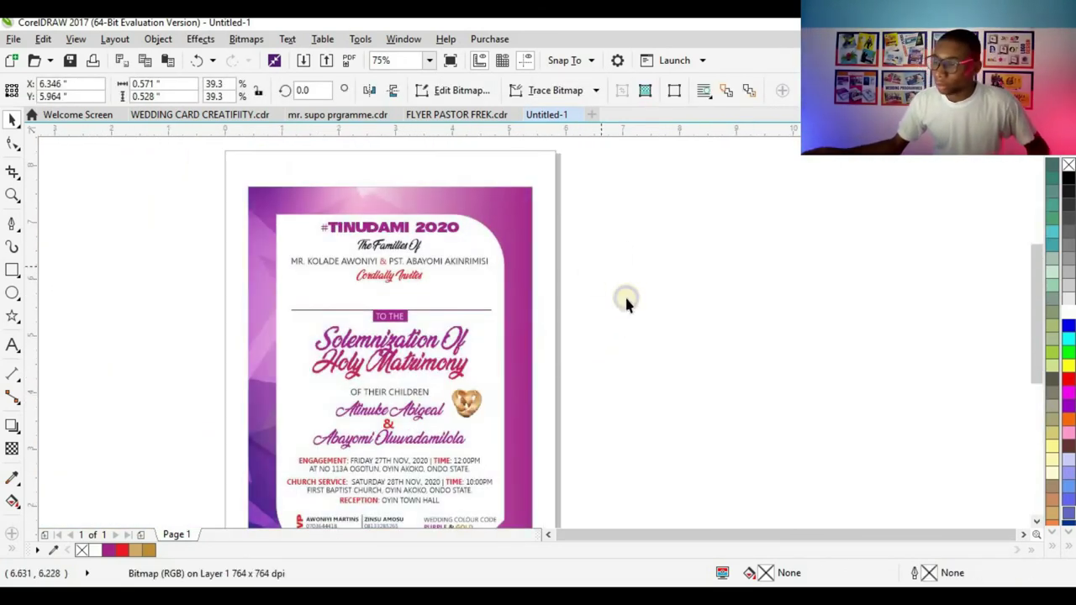
pyautogui.hotkey('ctrl', 'z')
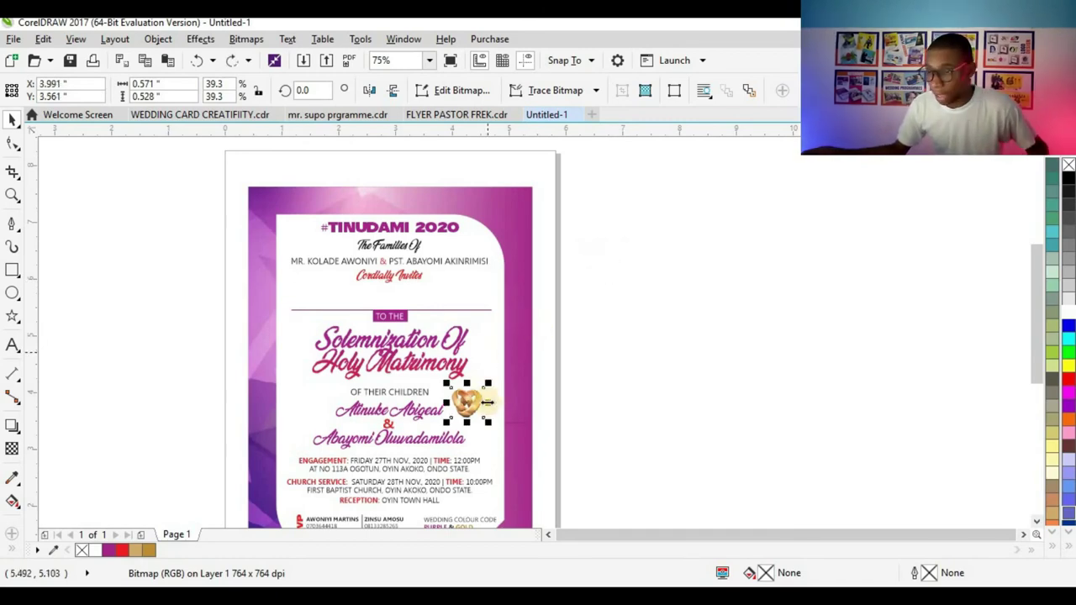
pyautogui.moveTo(469, 402); pyautogui.dragTo(613, 233)
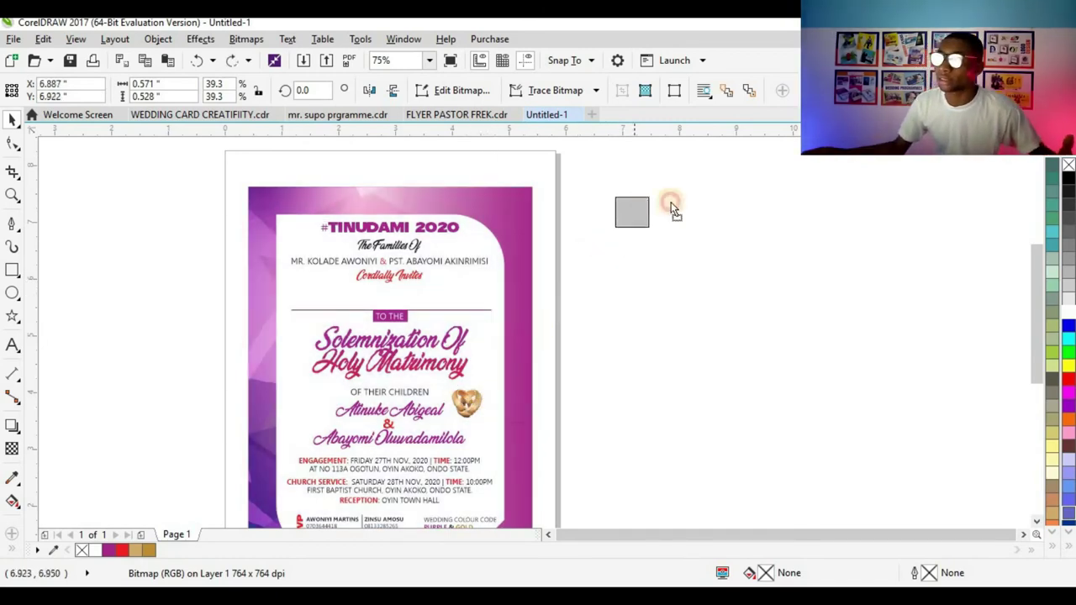
pyautogui.moveTo(670, 203); pyautogui.dragTo(827, 407)
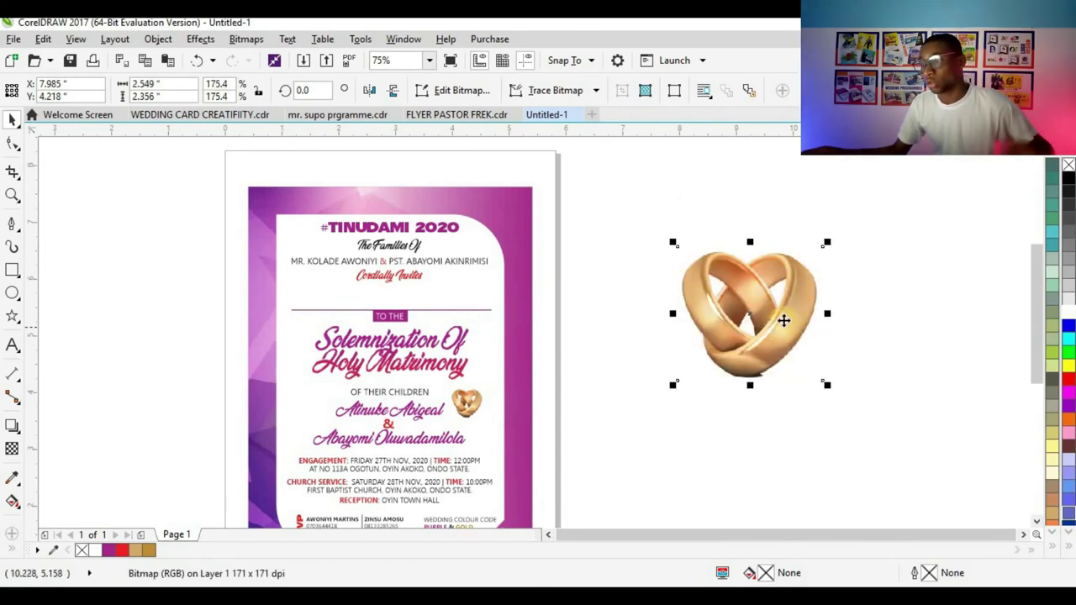
pyautogui.scroll(-2, 783, 319)
pyautogui.scroll(2, 614, 284)
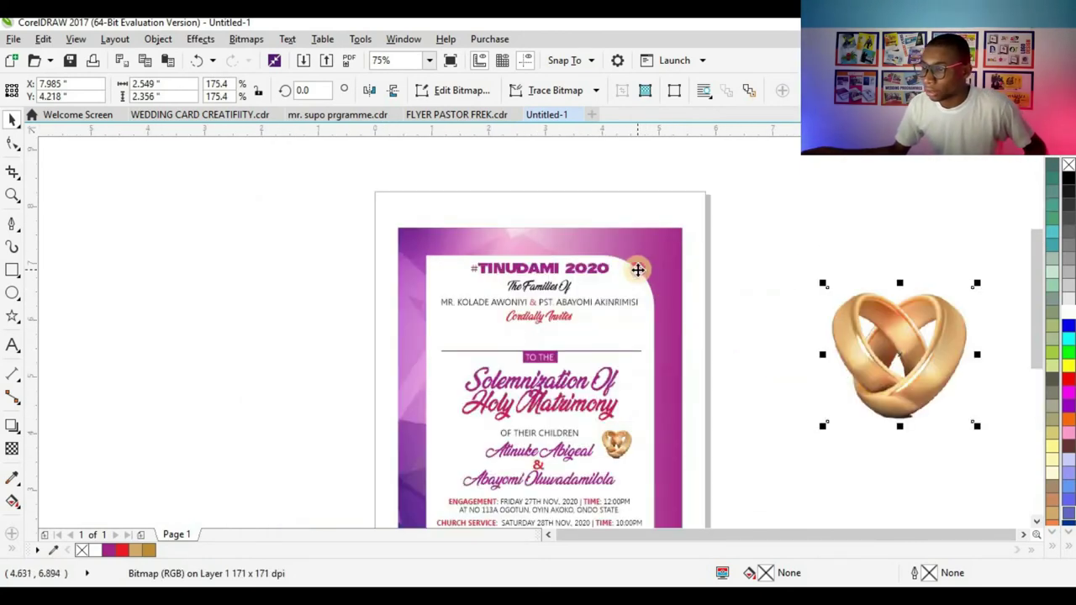
# Group the white inner card shape with a second shape and cut the group
pyautogui.click(638, 269)
pyautogui.scroll(-2, 631, 372)
pyautogui.scroll(4, 619, 428)
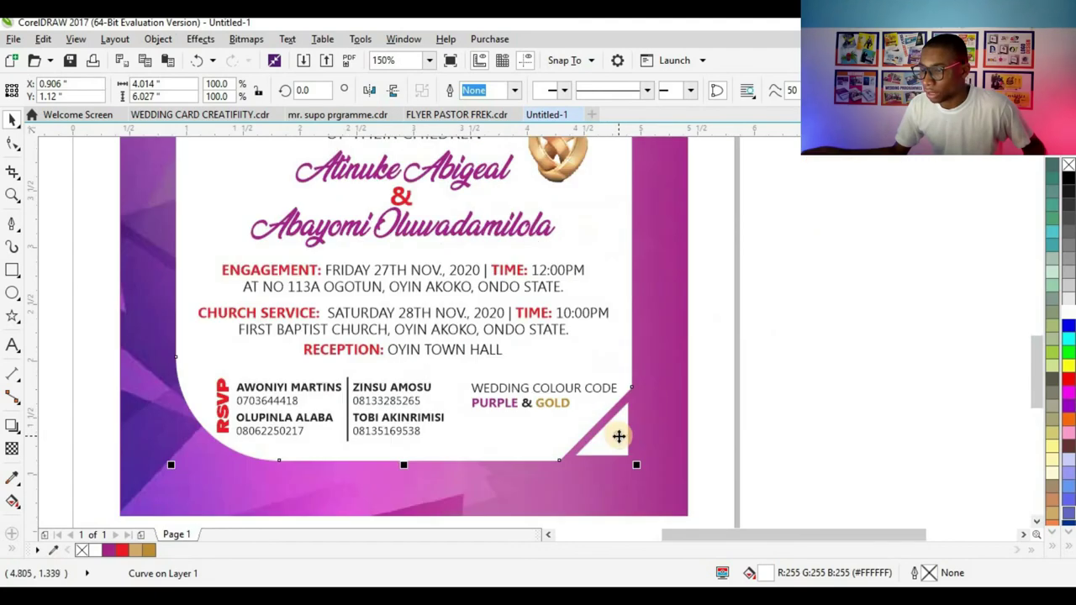
pyautogui.keyDown('shift'); pyautogui.click(563, 430); pyautogui.keyUp('shift')
pyautogui.scroll(-2, 493, 443)
pyautogui.hotkey('ctrl', 'g')
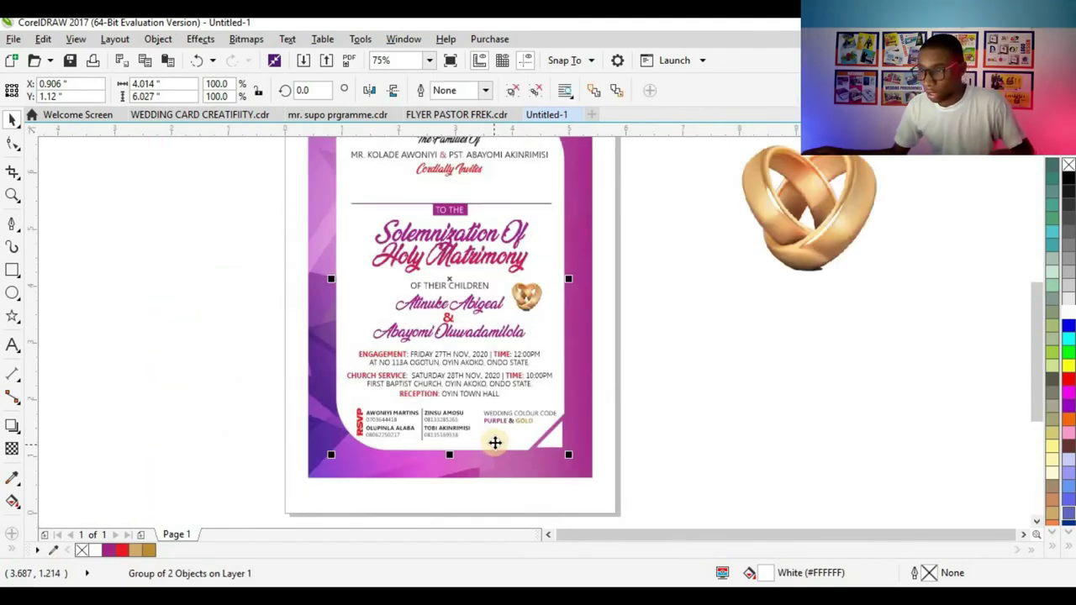
pyautogui.scroll(-1, 496, 443)
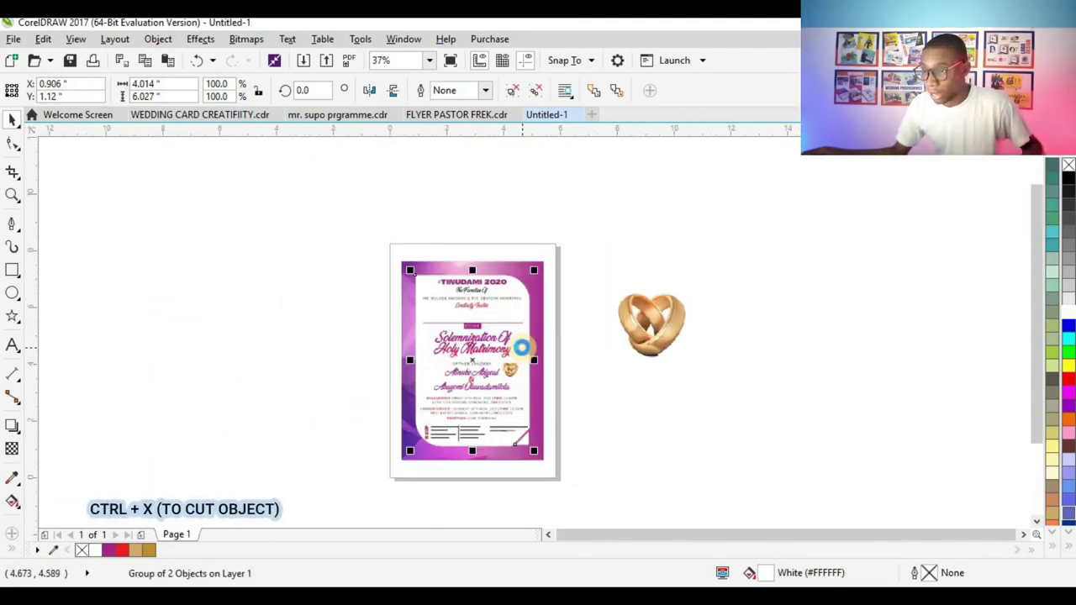
pyautogui.hotkey('ctrl', 'x')
# Inside the card's PowerClip, place the purple background behind the white rounded panel, then stop editing
pyautogui.click(522, 454)
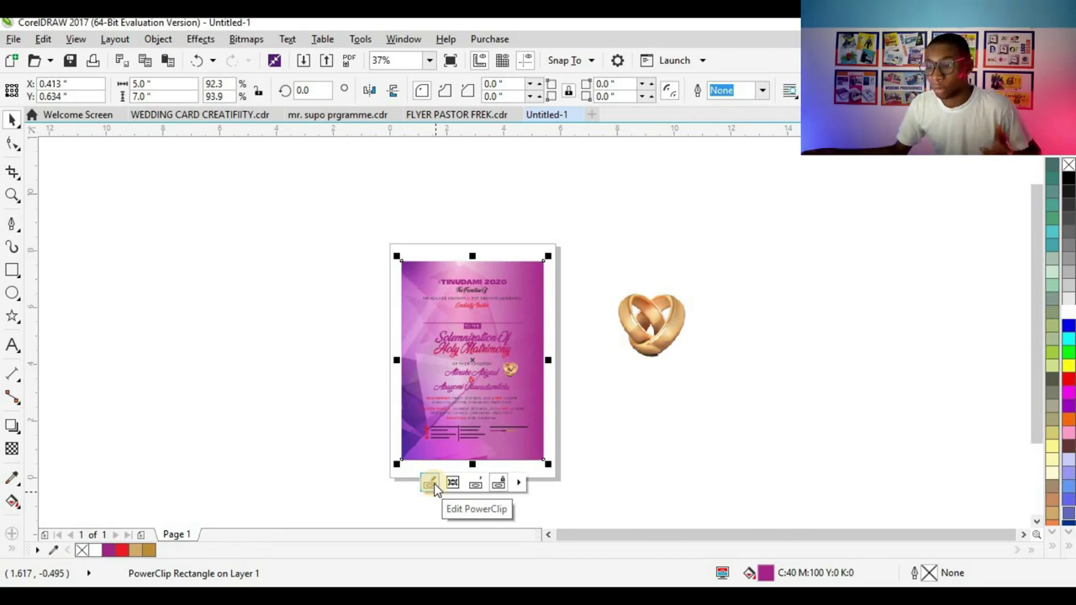
pyautogui.click(431, 483)
pyautogui.click(439, 310)
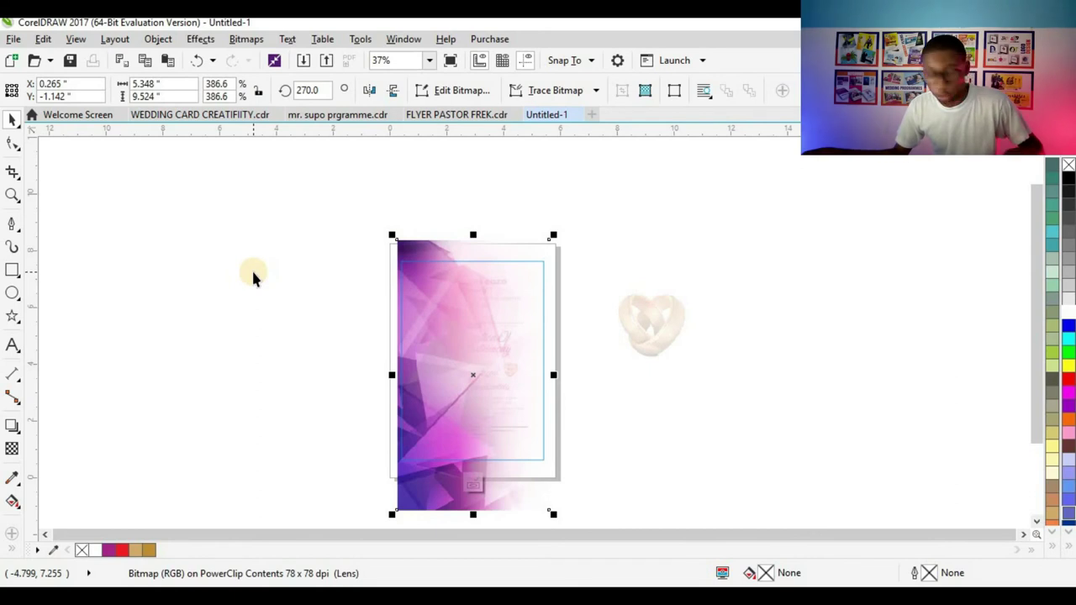
pyautogui.press('Tab')
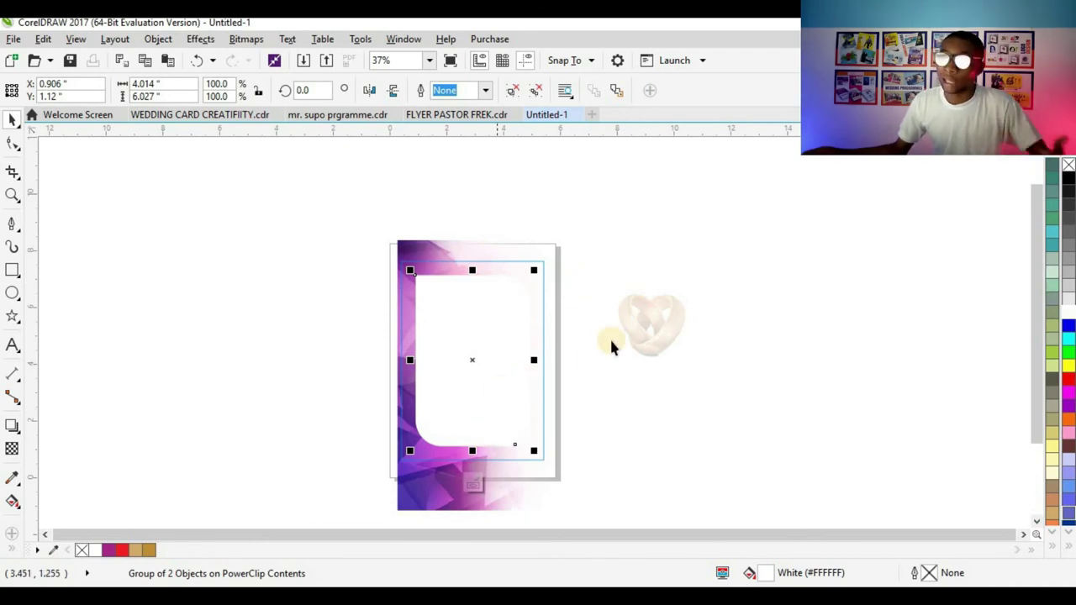
pyautogui.click(473, 485)
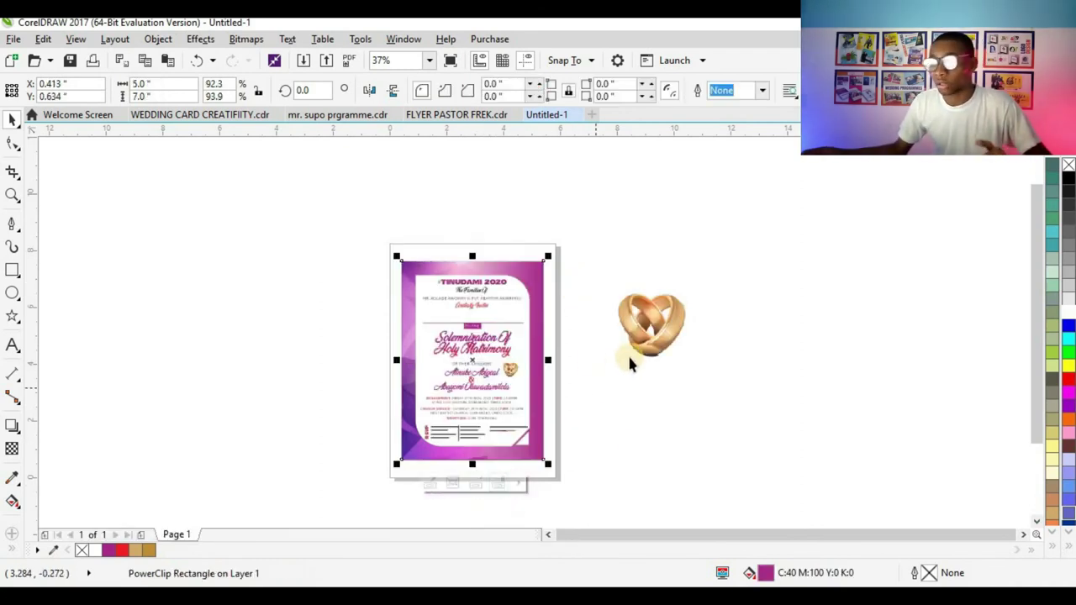
pyautogui.click(589, 353)
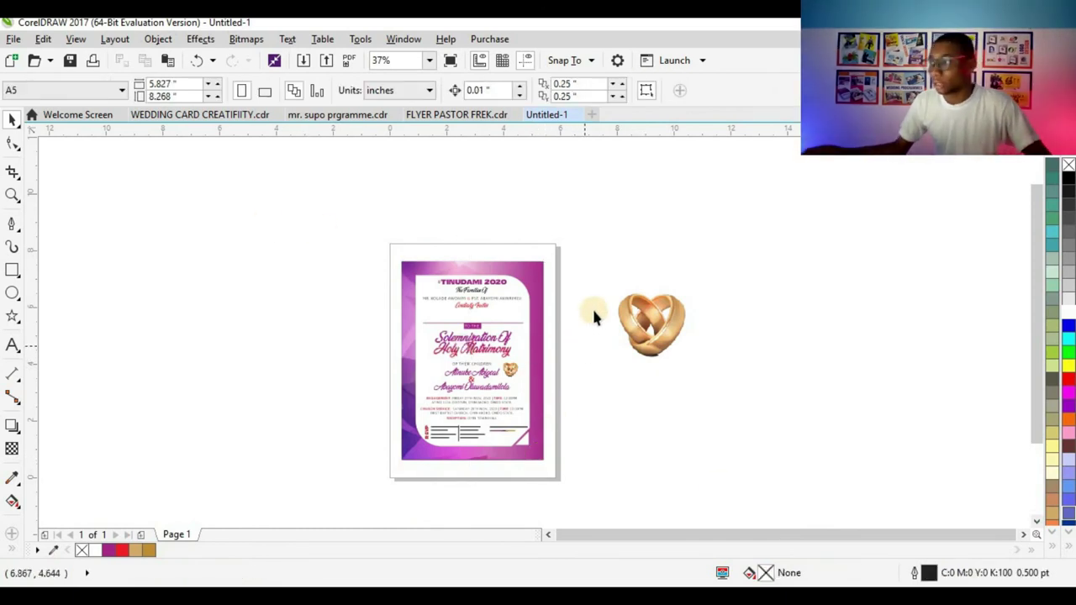
pyautogui.click(652, 329)
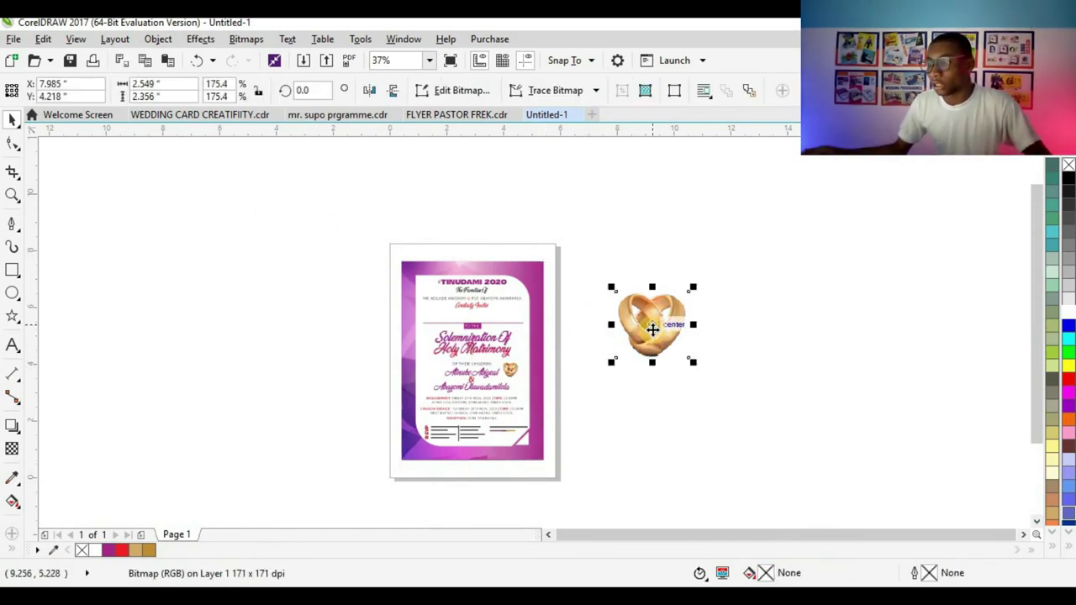
# PowerClip the gold rings image inside the card at its top-left corner
pyautogui.moveTo(653, 330); pyautogui.dragTo(413, 284)
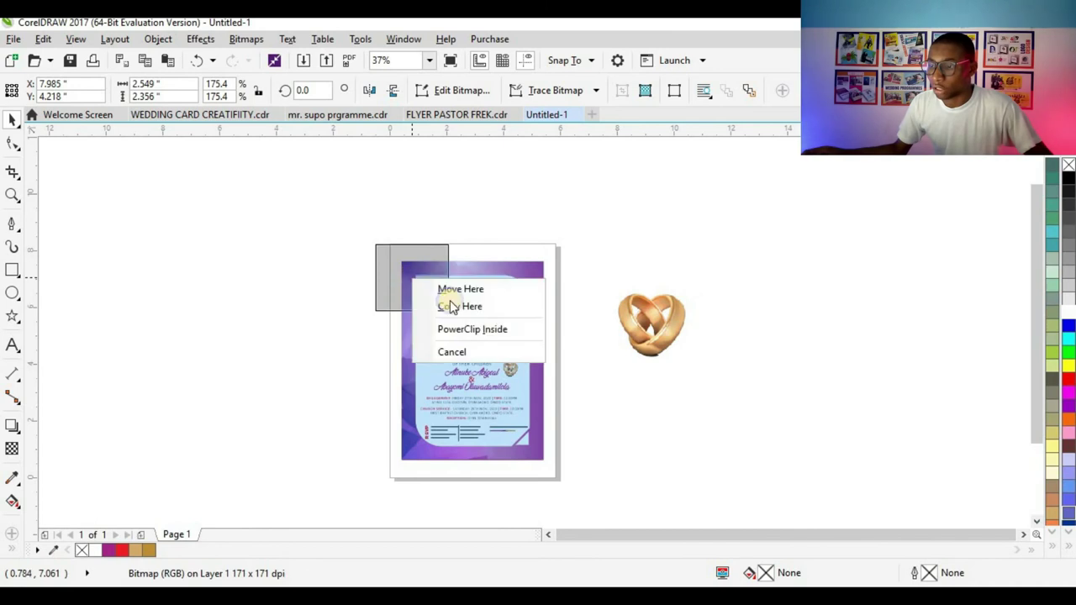
pyautogui.click(492, 330)
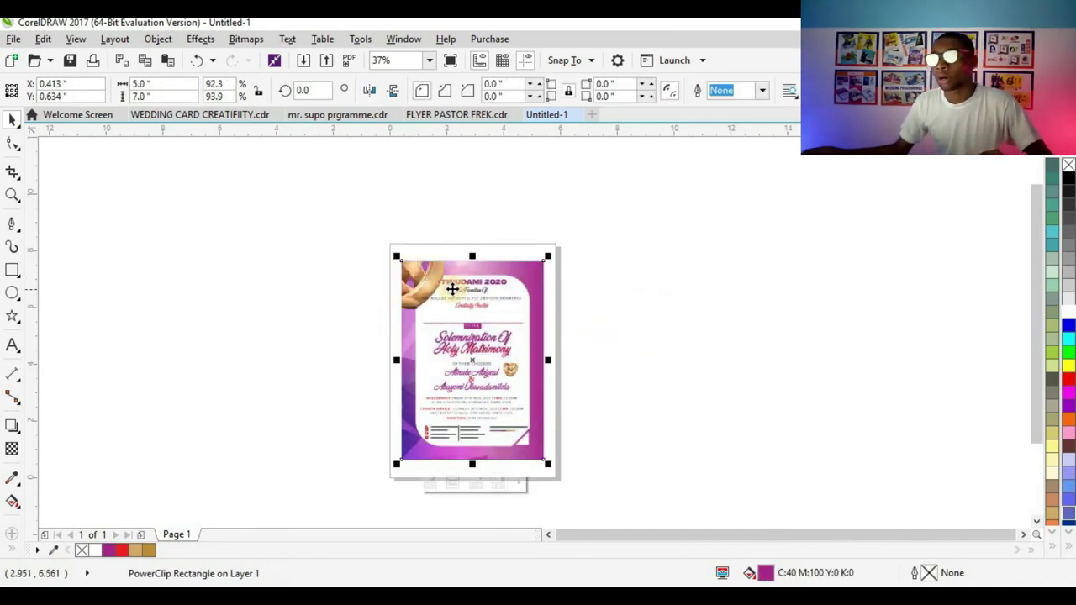
pyautogui.scroll(2, 454, 277)
pyautogui.click(384, 276)
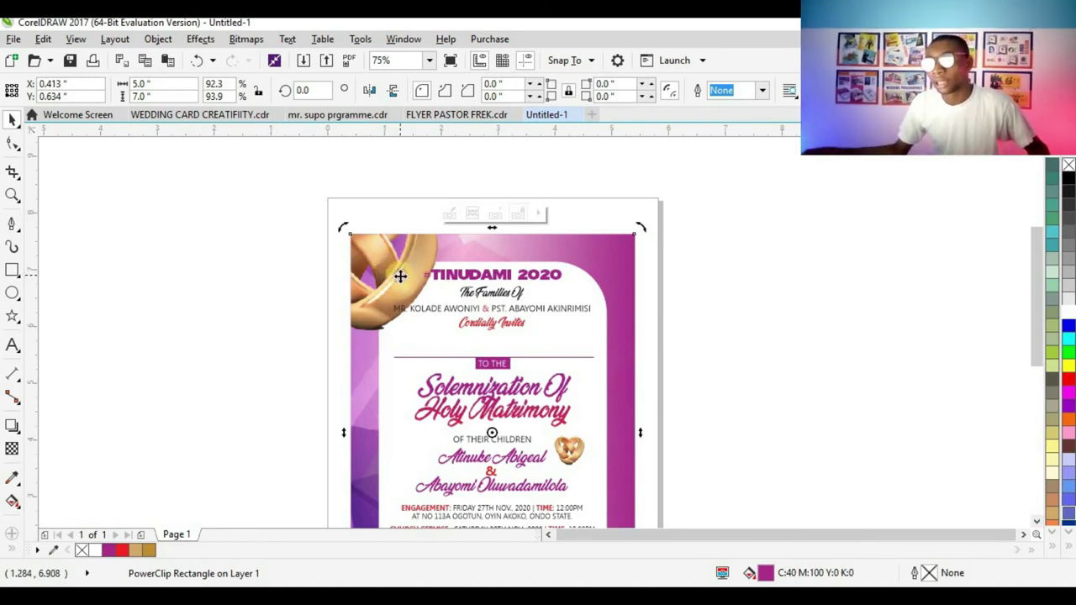
pyautogui.keyDown('ctrl'); pyautogui.click(399, 272); pyautogui.keyUp('ctrl')
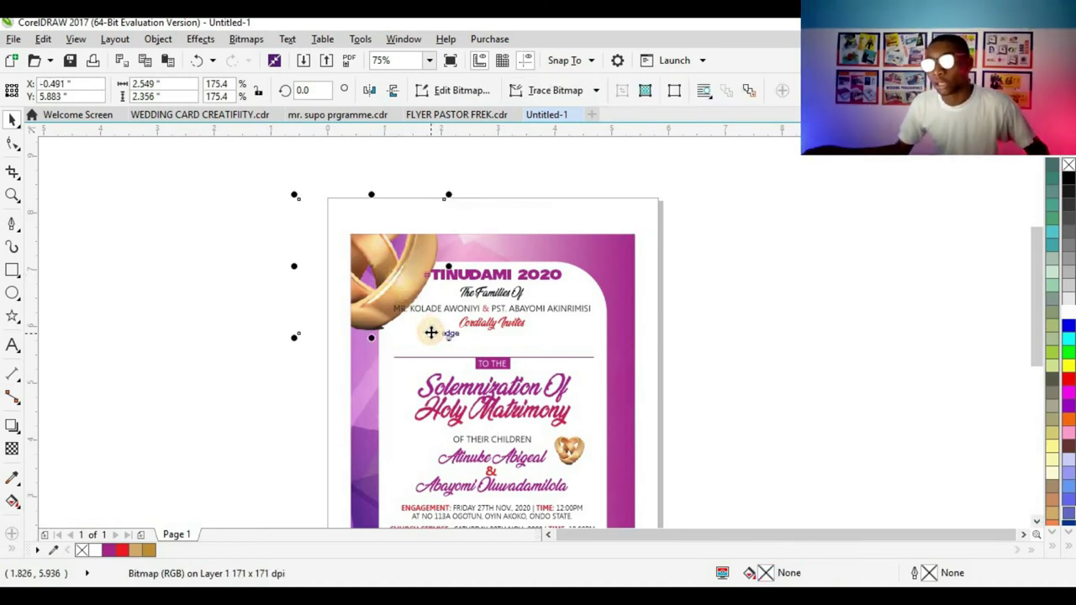
# Give the rings uniform transparency and enlarge them to about 253% in the top-left corner
pyautogui.click(12, 451)
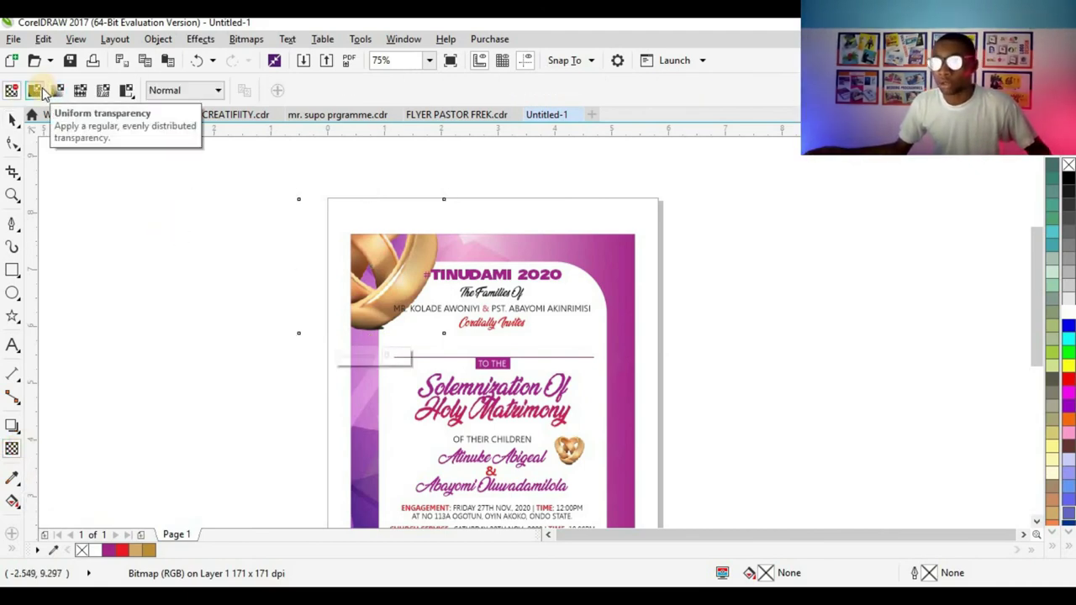
pyautogui.click(36, 91)
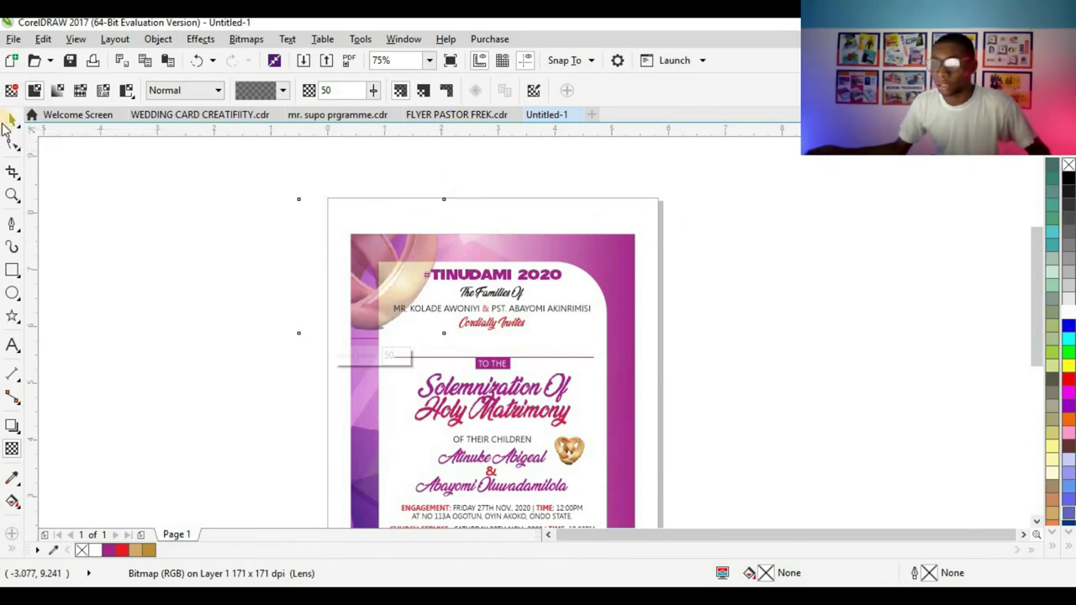
pyautogui.click(13, 120)
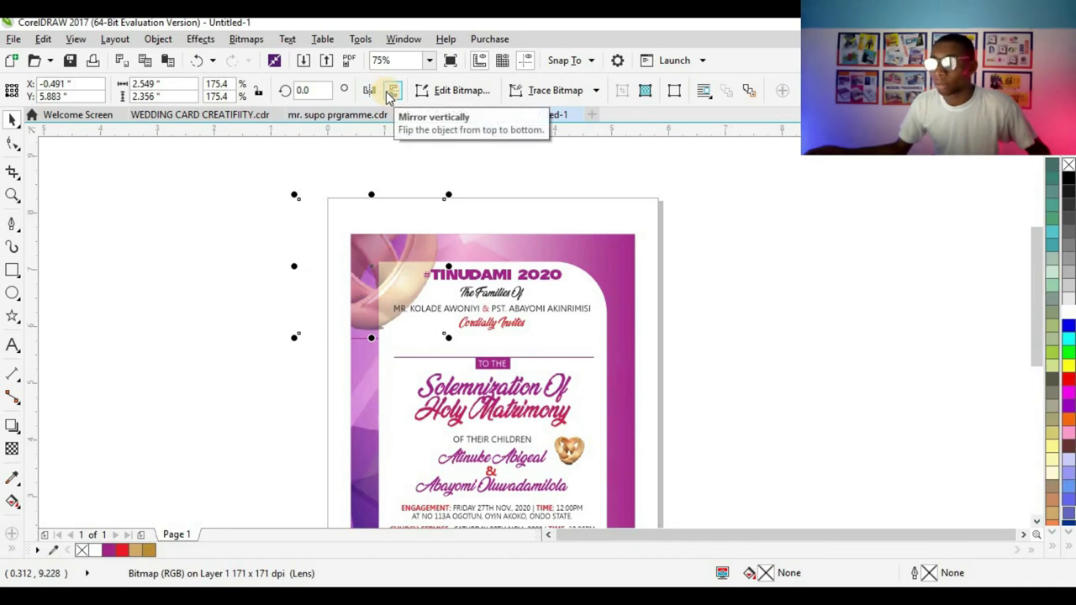
pyautogui.moveTo(430, 248)
pyautogui.mouseDown()
pyautogui.moveTo(430, 382)
pyautogui.moveTo(447, 248)
pyautogui.mouseUp()
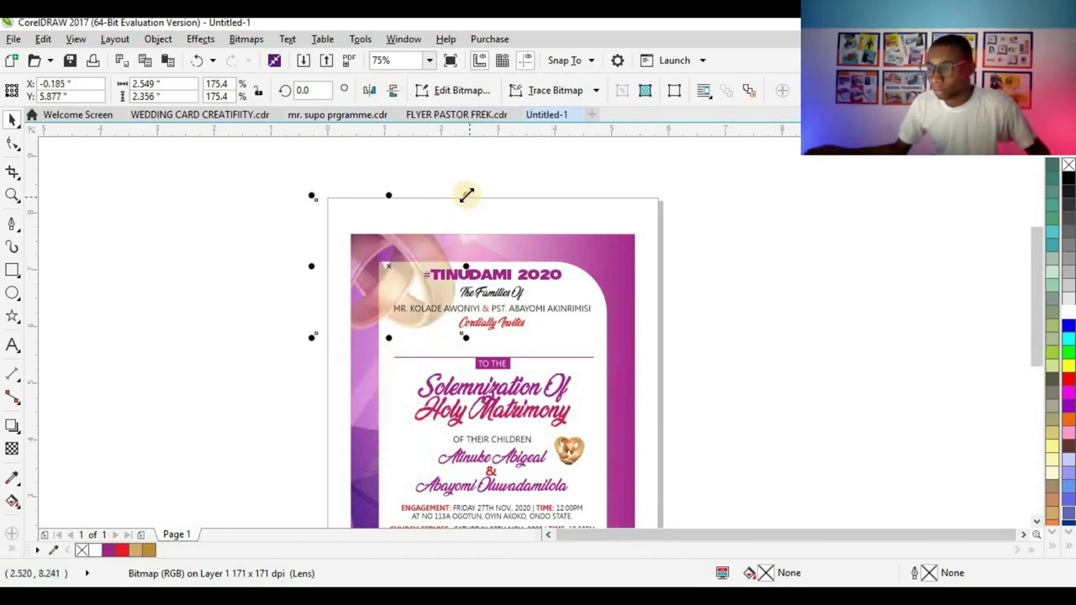
pyautogui.moveTo(464, 193); pyautogui.dragTo(500, 164)
pyautogui.moveTo(407, 238); pyautogui.dragTo(413, 243)
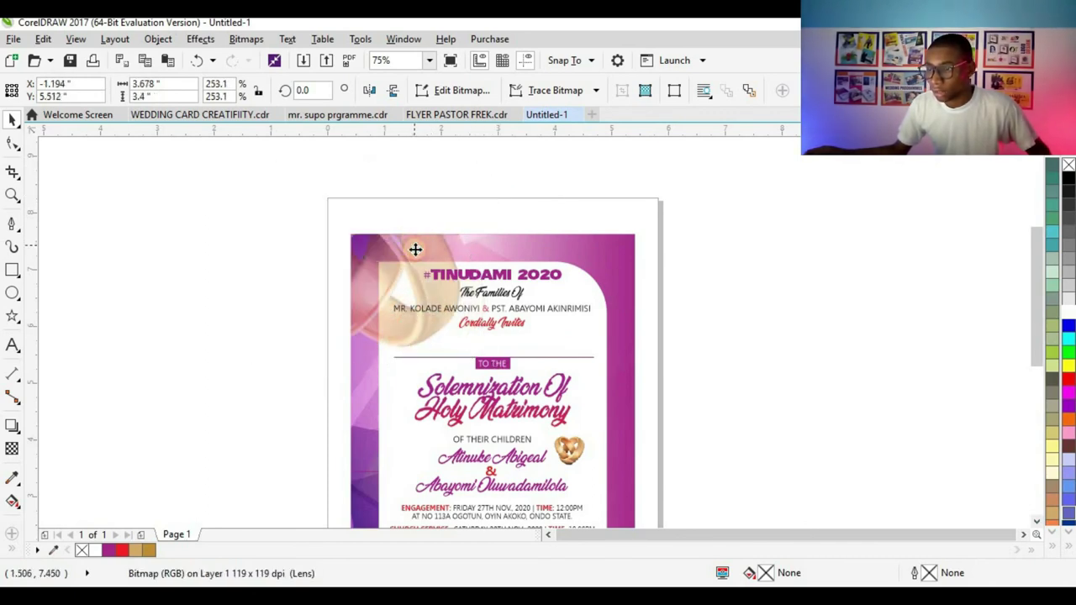
# Fine-tune the rings' transparency to 78
pyautogui.click(12, 448)
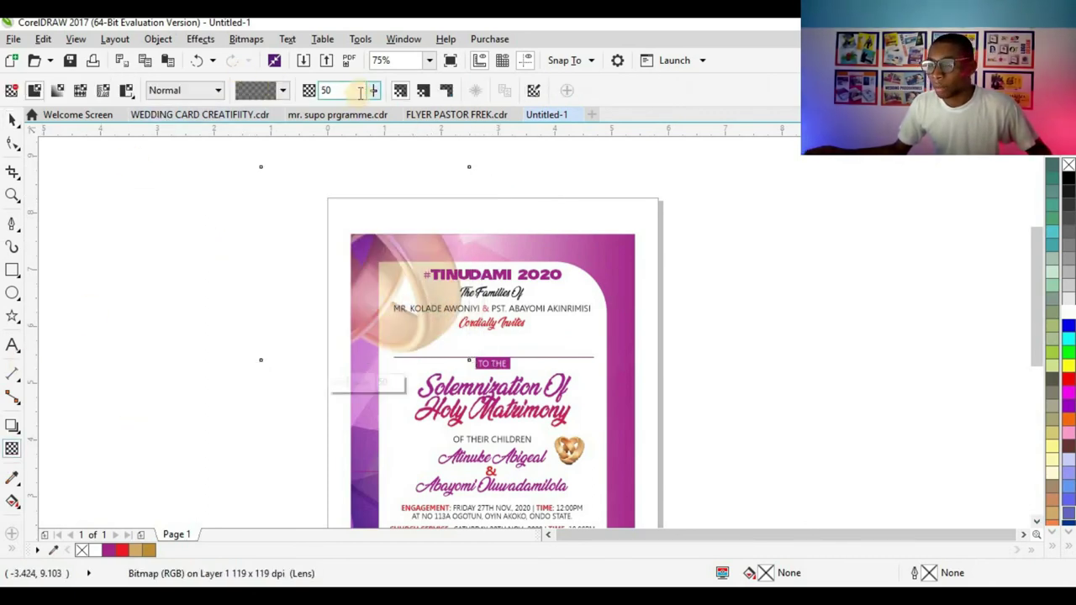
pyautogui.click(374, 91)
pyautogui.moveTo(373, 111); pyautogui.dragTo(392, 113)
pyautogui.click(373, 92)
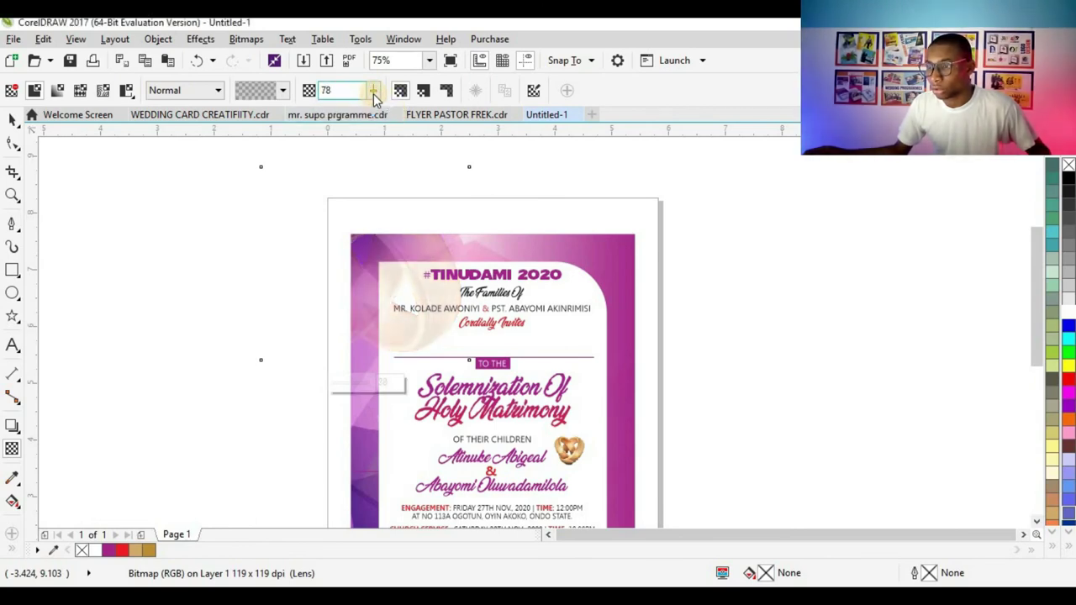
pyautogui.click(12, 118)
pyautogui.scroll(-2, 343, 191)
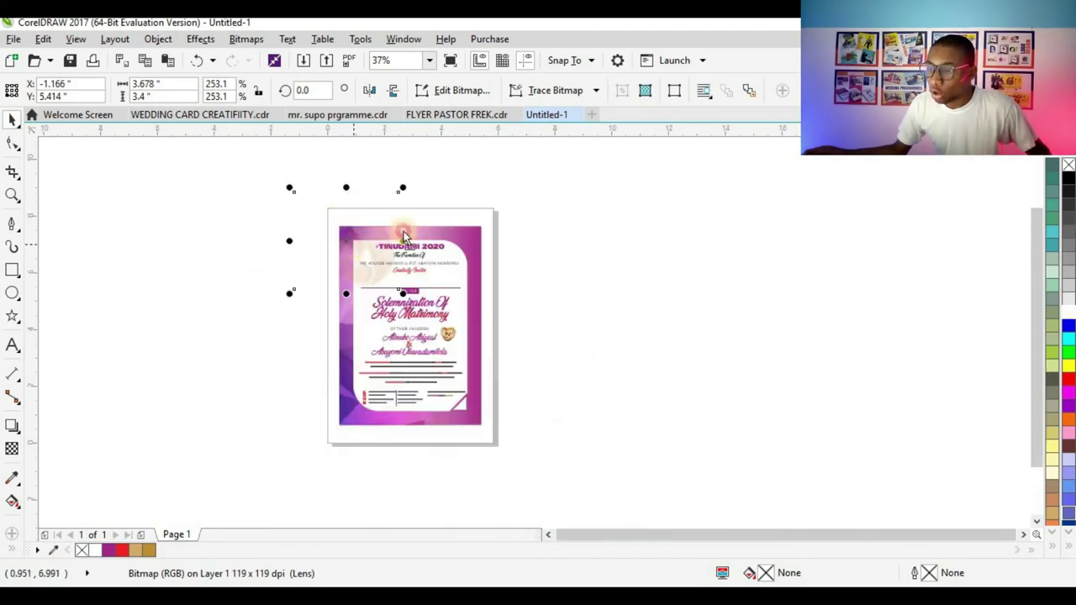
# Drop a copy of the faded rings near the lower-right corner and mirror it vertically
pyautogui.moveTo(403, 237); pyautogui.dragTo(471, 406)
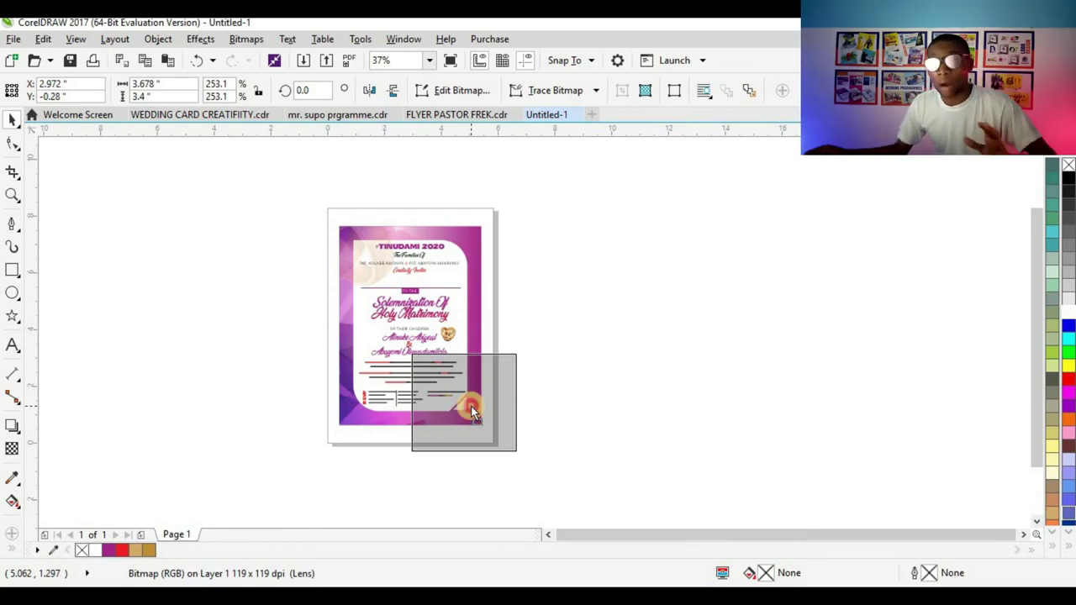
pyautogui.rightClick(469, 407)
pyautogui.press('Escape')
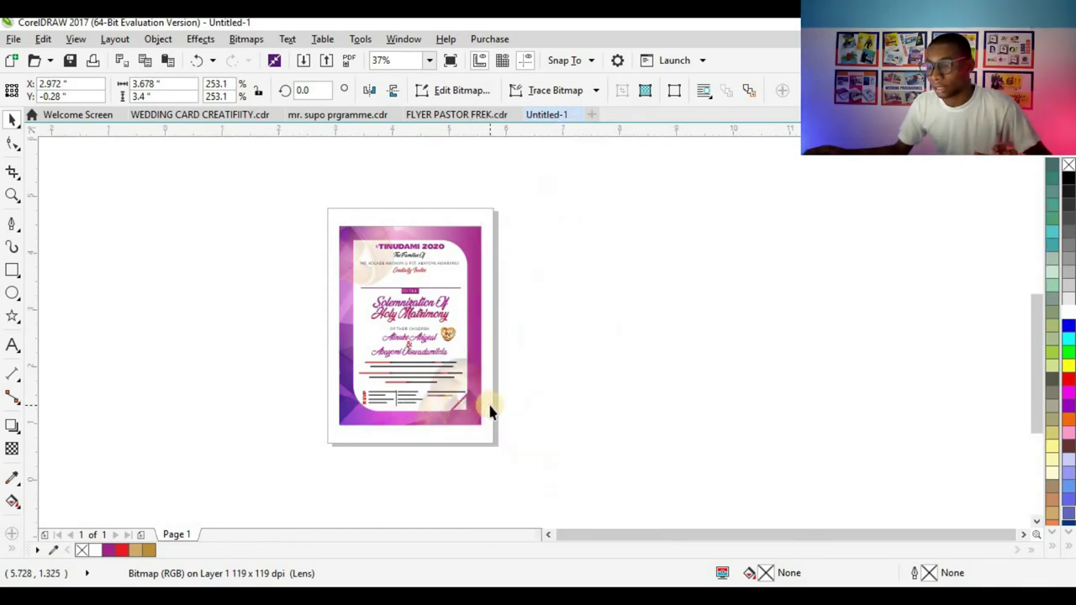
pyautogui.scroll(2, 490, 407)
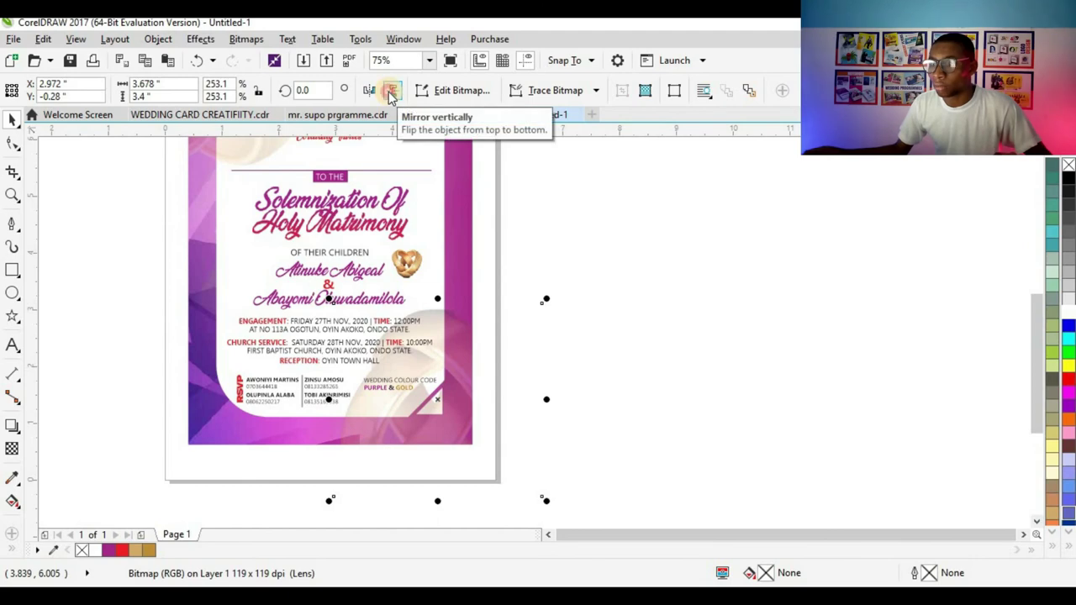
pyautogui.click(387, 91)
pyautogui.scroll(-2, 454, 471)
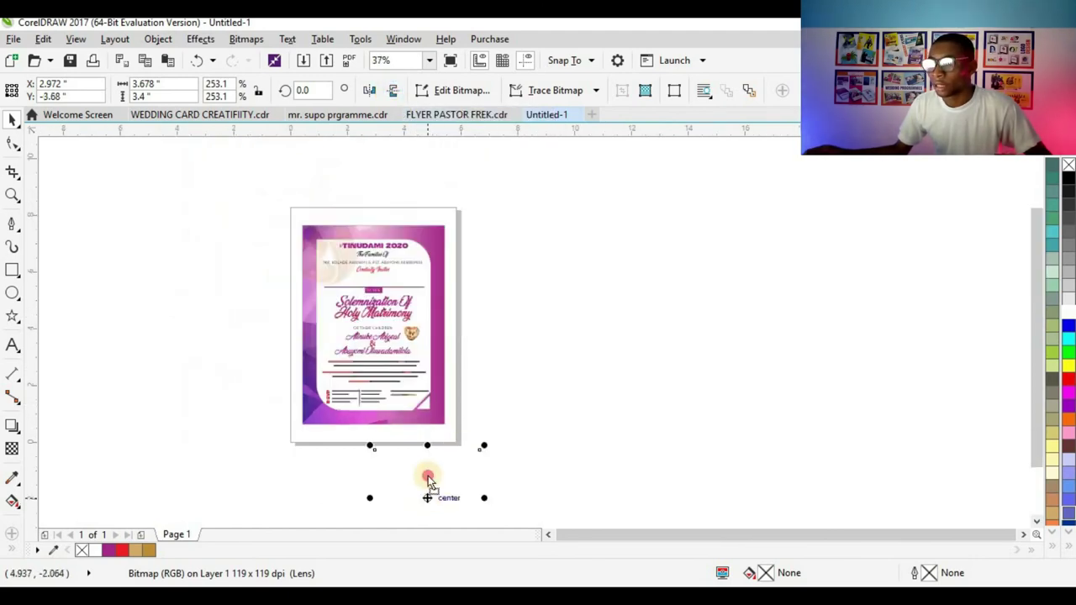
# Shrink the rings copy to about 203% and fit it into the card's bottom-right corner
pyautogui.moveTo(428, 479); pyautogui.dragTo(428, 412)
pyautogui.scroll(2, 426, 412)
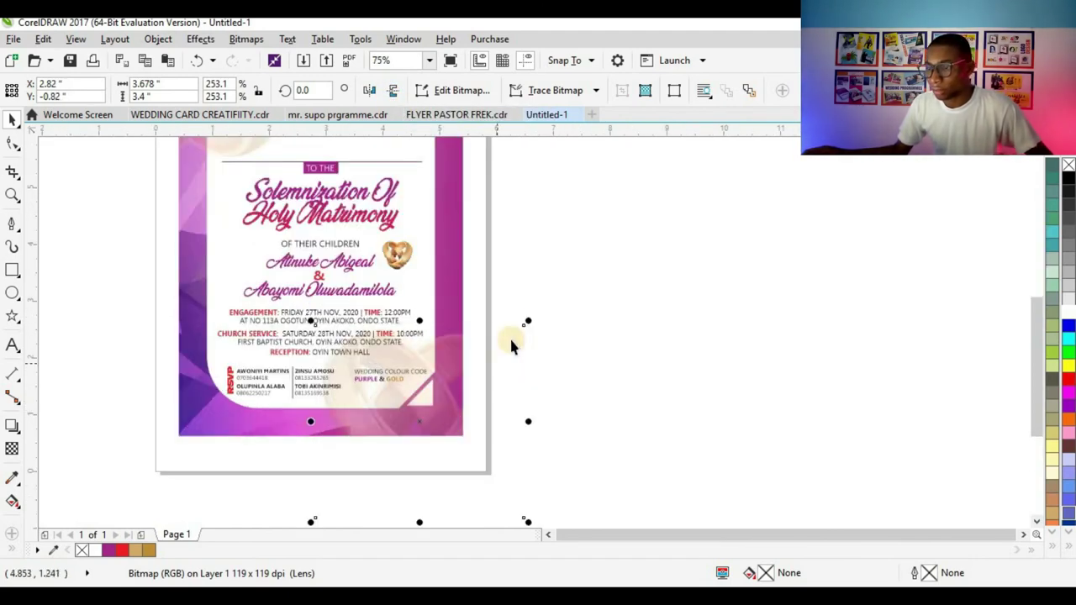
pyautogui.moveTo(529, 320); pyautogui.dragTo(504, 342)
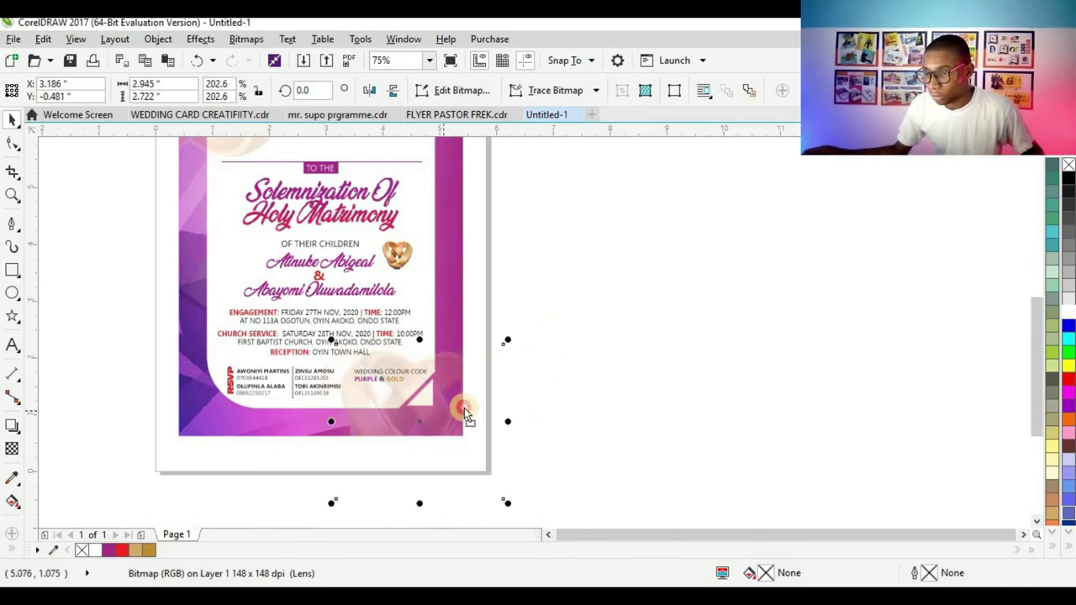
pyautogui.moveTo(432, 406); pyautogui.dragTo(485, 386)
pyautogui.scroll(-2, 461, 346)
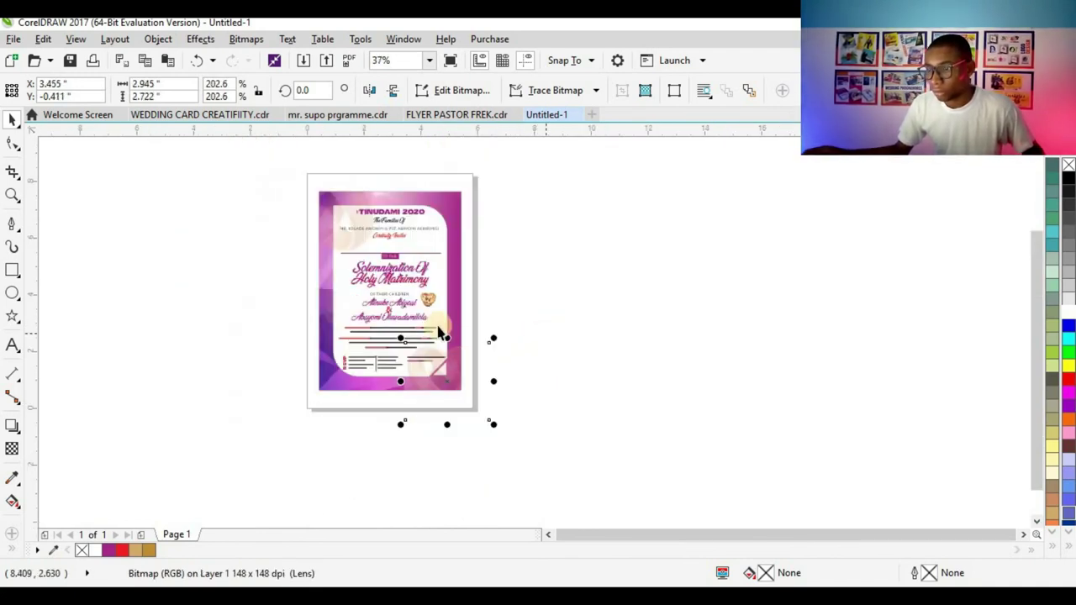
pyautogui.scroll(2, 409, 263)
pyautogui.scroll(-2, 369, 242)
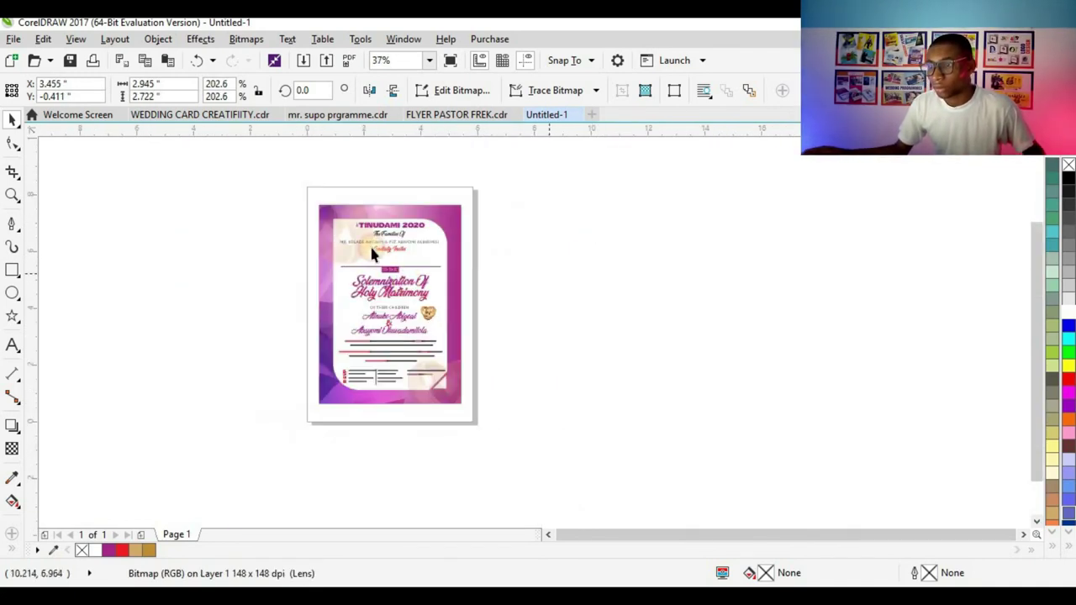
pyautogui.press('Escape')
pyautogui.scroll(2, 367, 240)
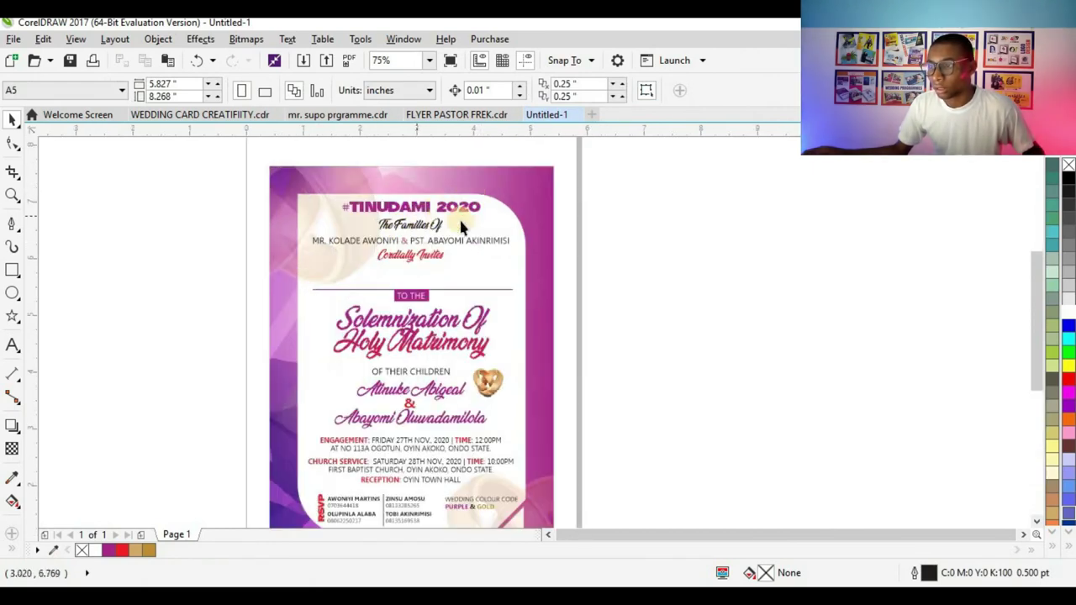
pyautogui.scroll(-2, 424, 218)
# Zoom to fit the whole card and view it in Full-Screen Preview
pyautogui.click(12, 195)
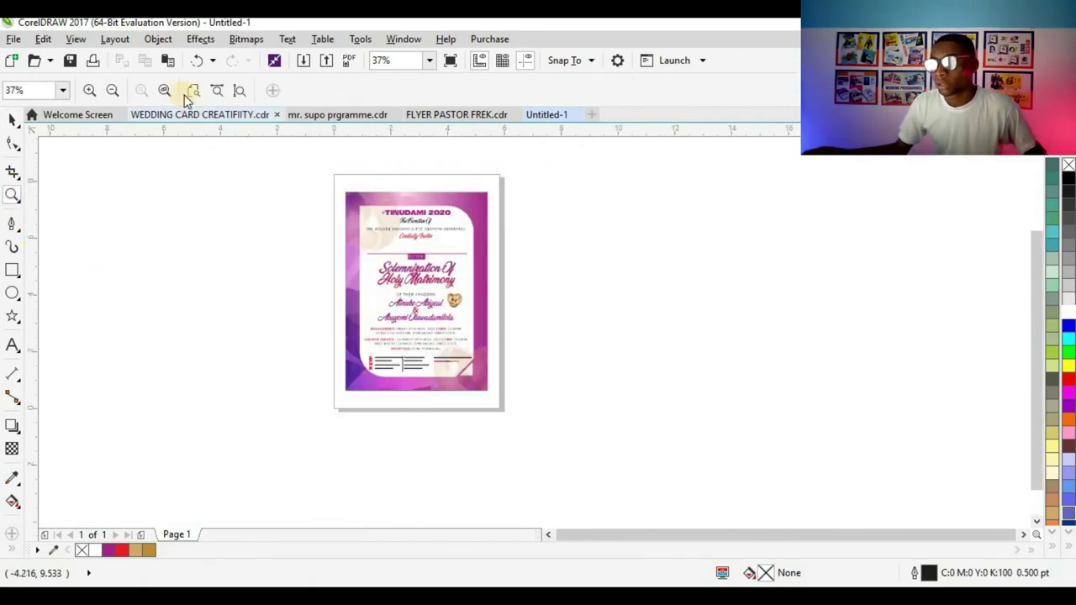
pyautogui.press('F4')
pyautogui.click(10, 122)
pyautogui.rightClick(151, 207)
pyautogui.click(185, 213)
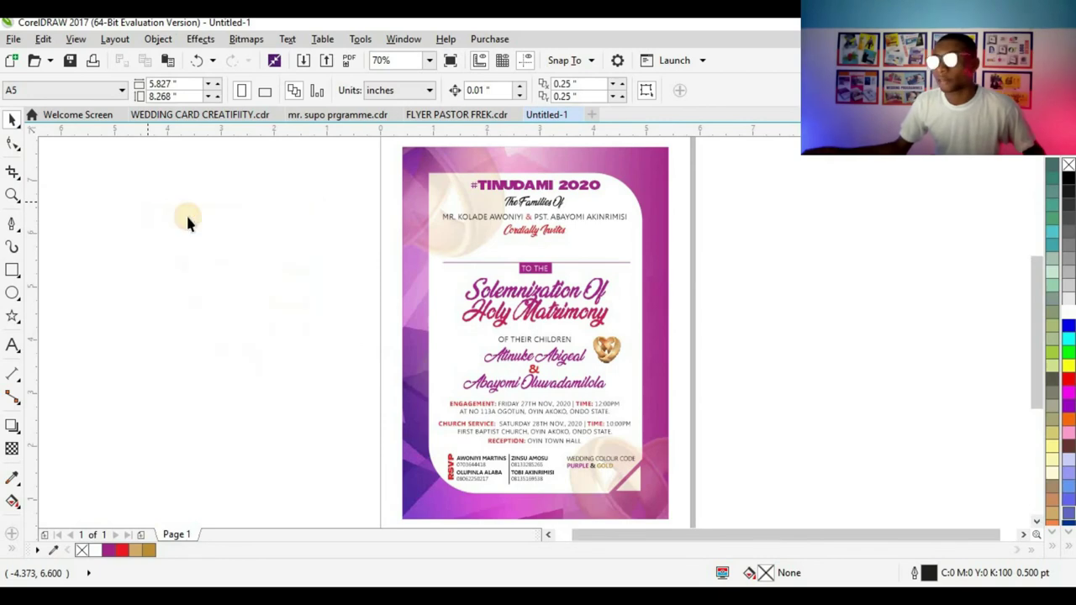